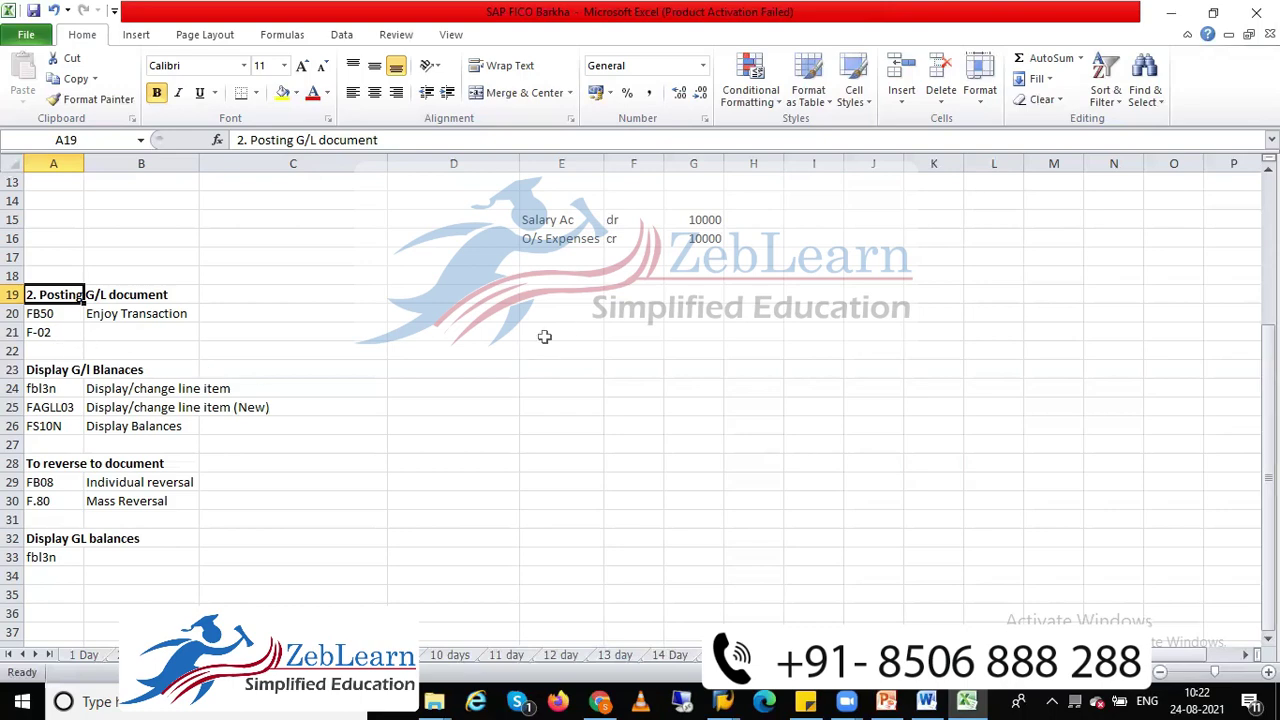
pyautogui.click(572, 294)
pyautogui.click(638, 294)
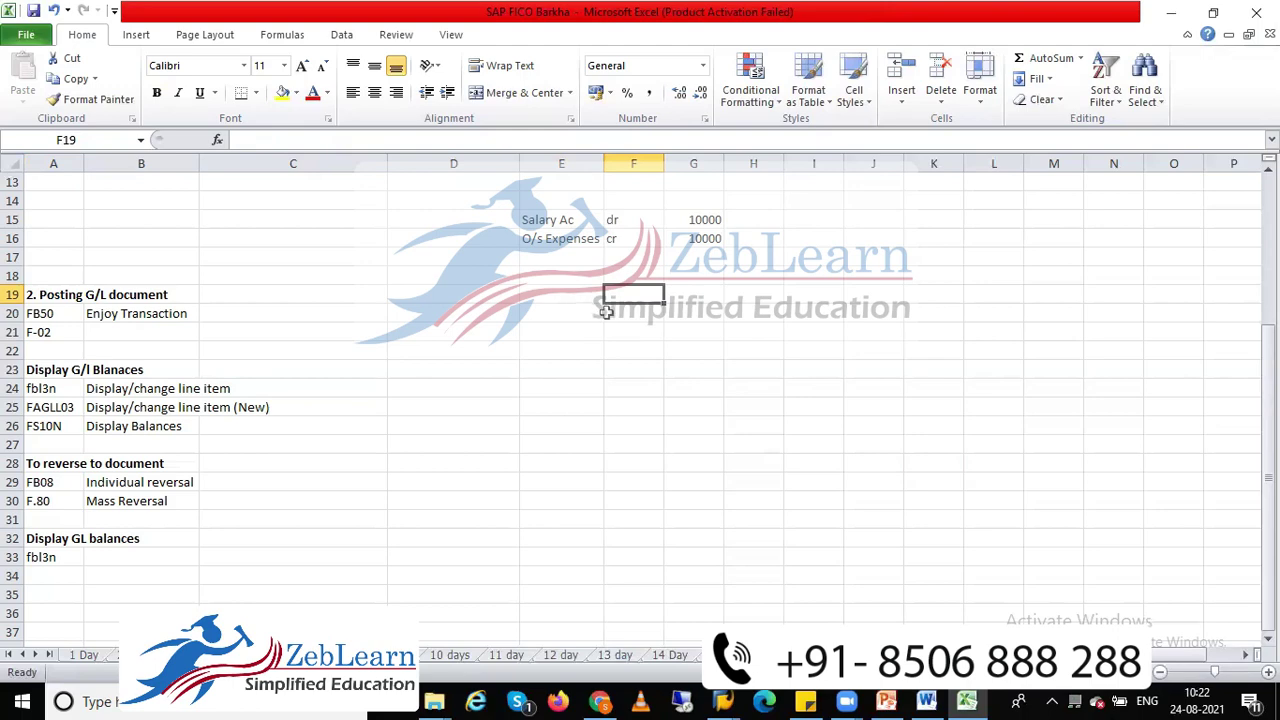
pyautogui.moveTo(648, 289); pyautogui.dragTo(682, 294)
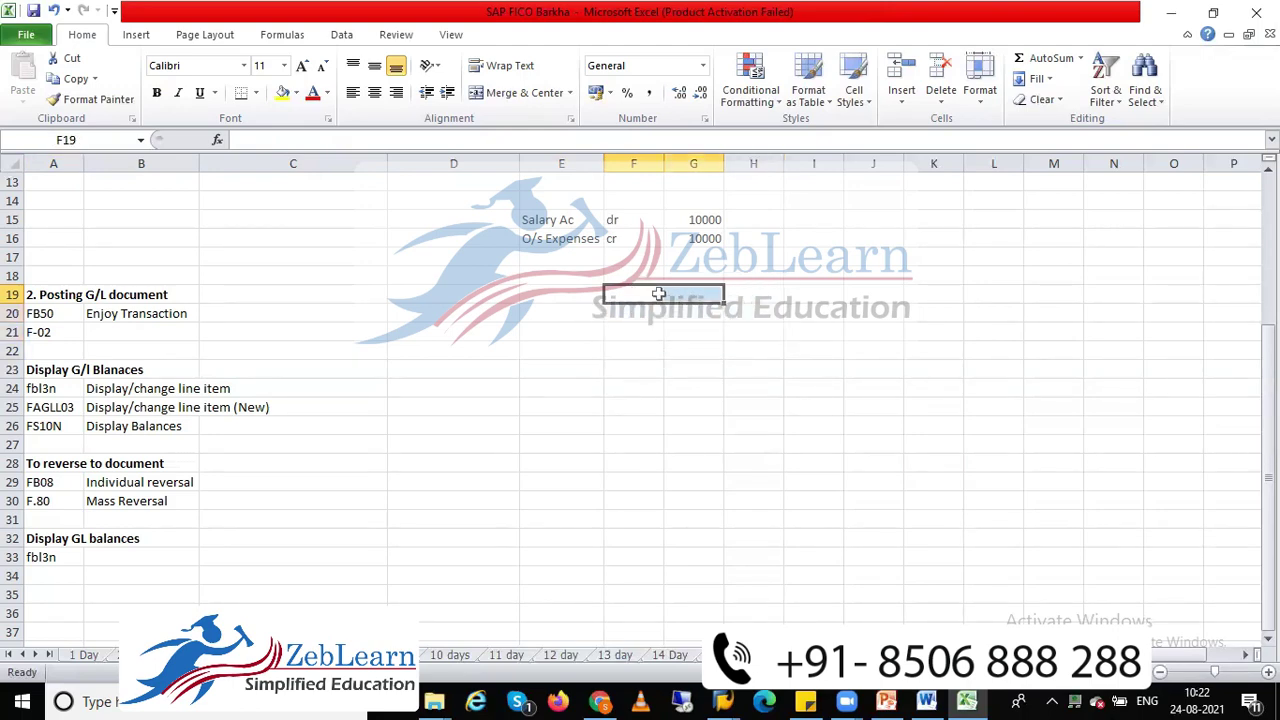
pyautogui.click(640, 293)
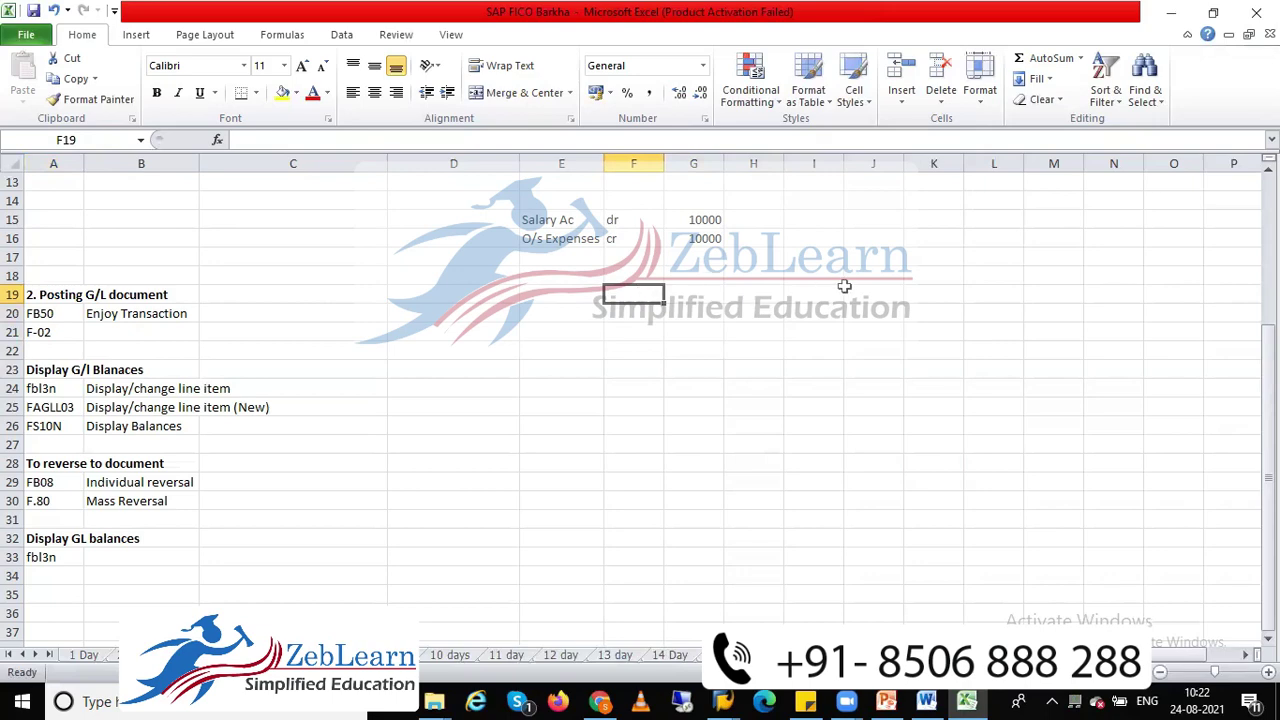
pyautogui.click(849, 245)
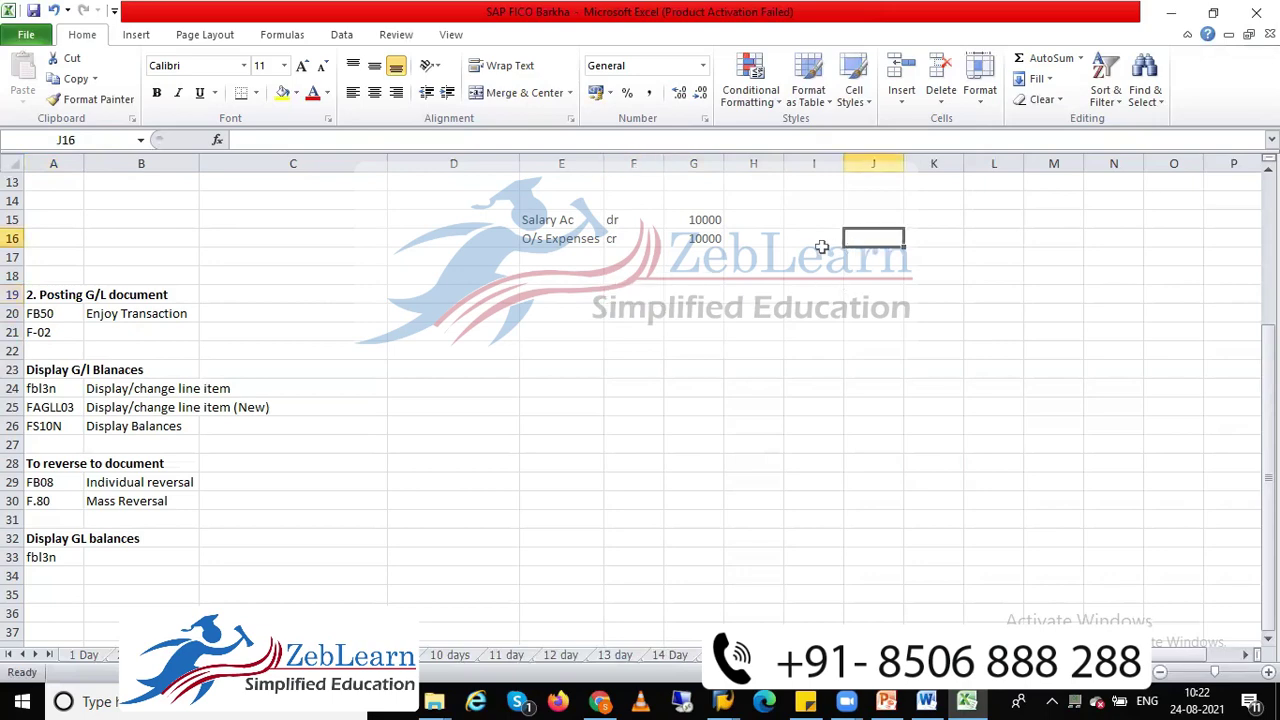
pyautogui.click(828, 258)
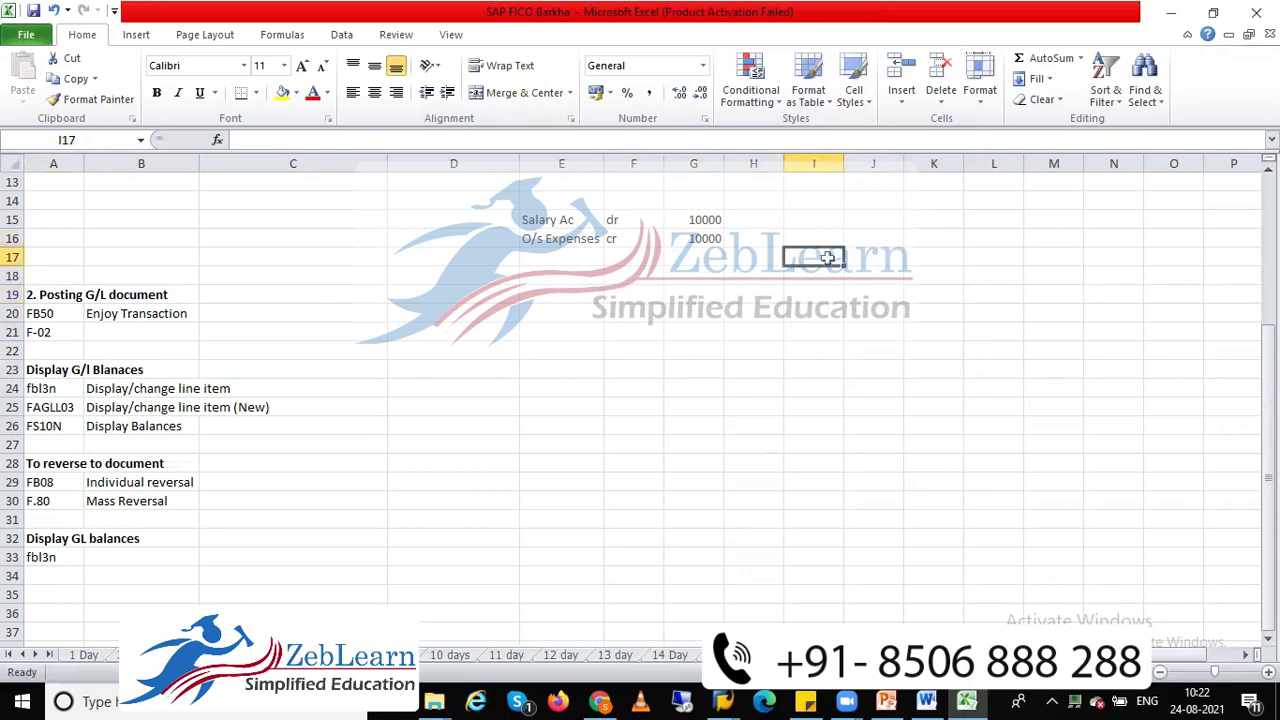
pyautogui.click(878, 258)
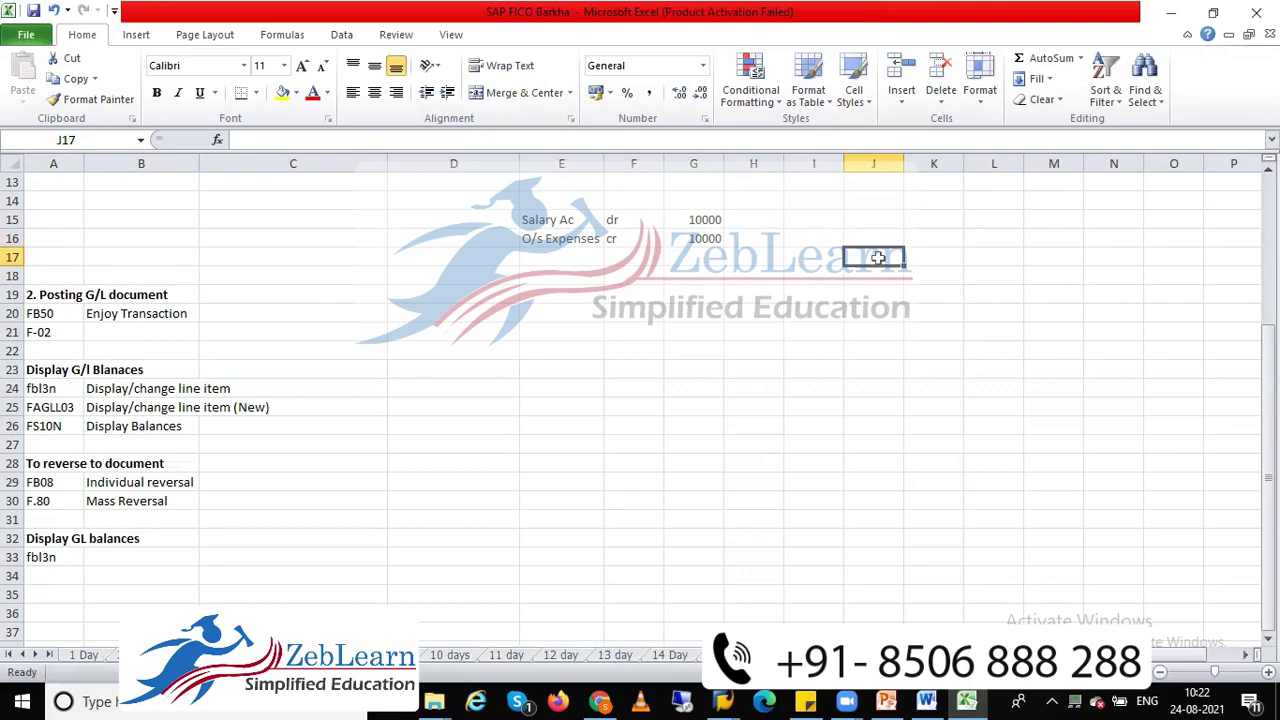
pyautogui.click(822, 257)
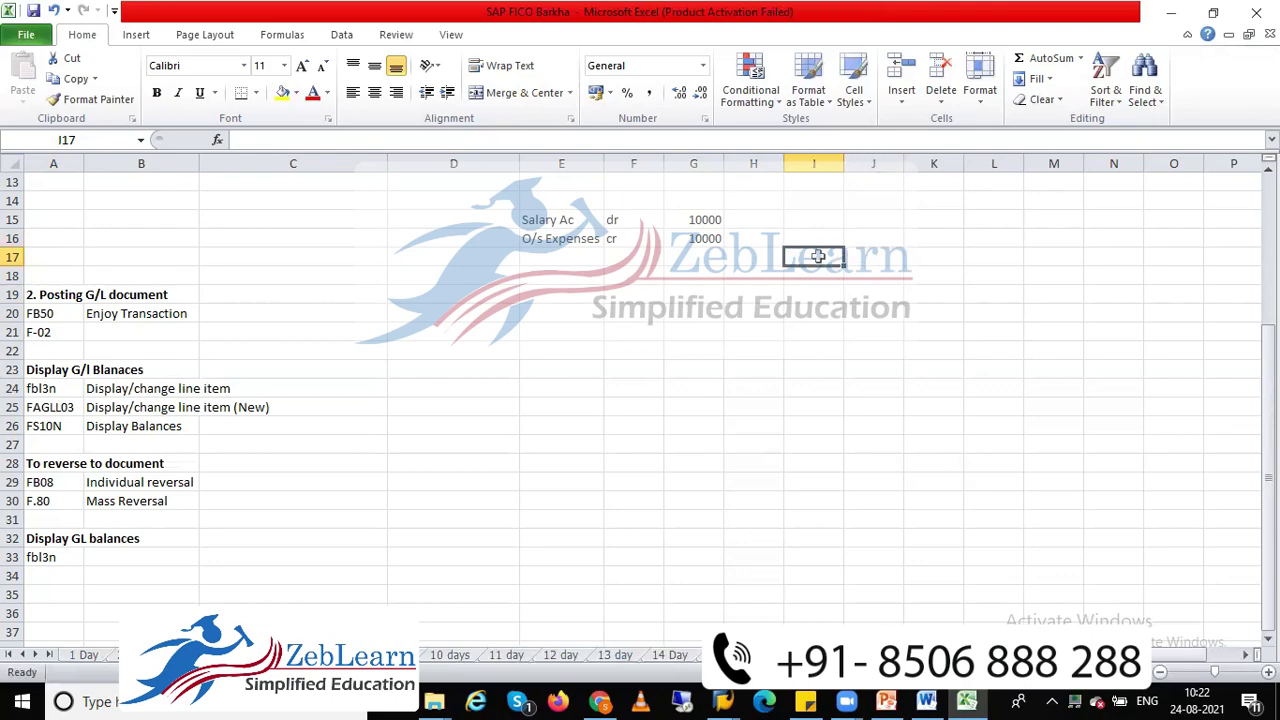
pyautogui.click(866, 333)
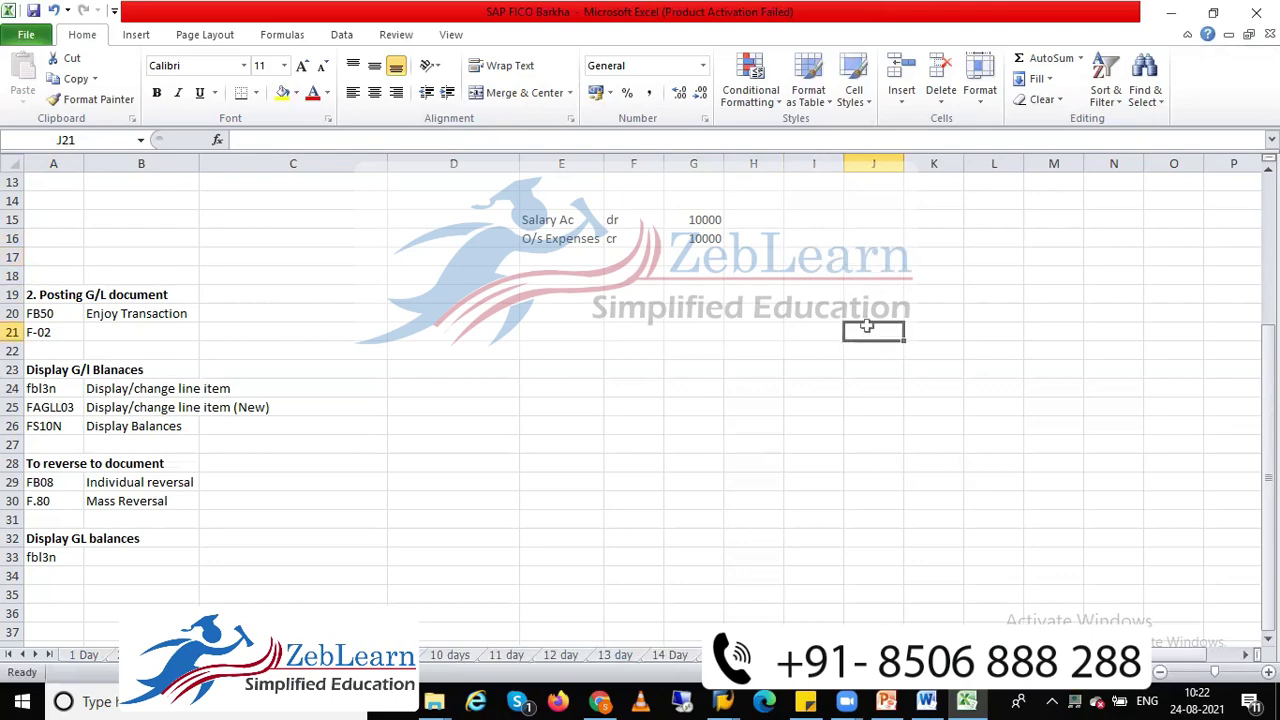
pyautogui.click(836, 237)
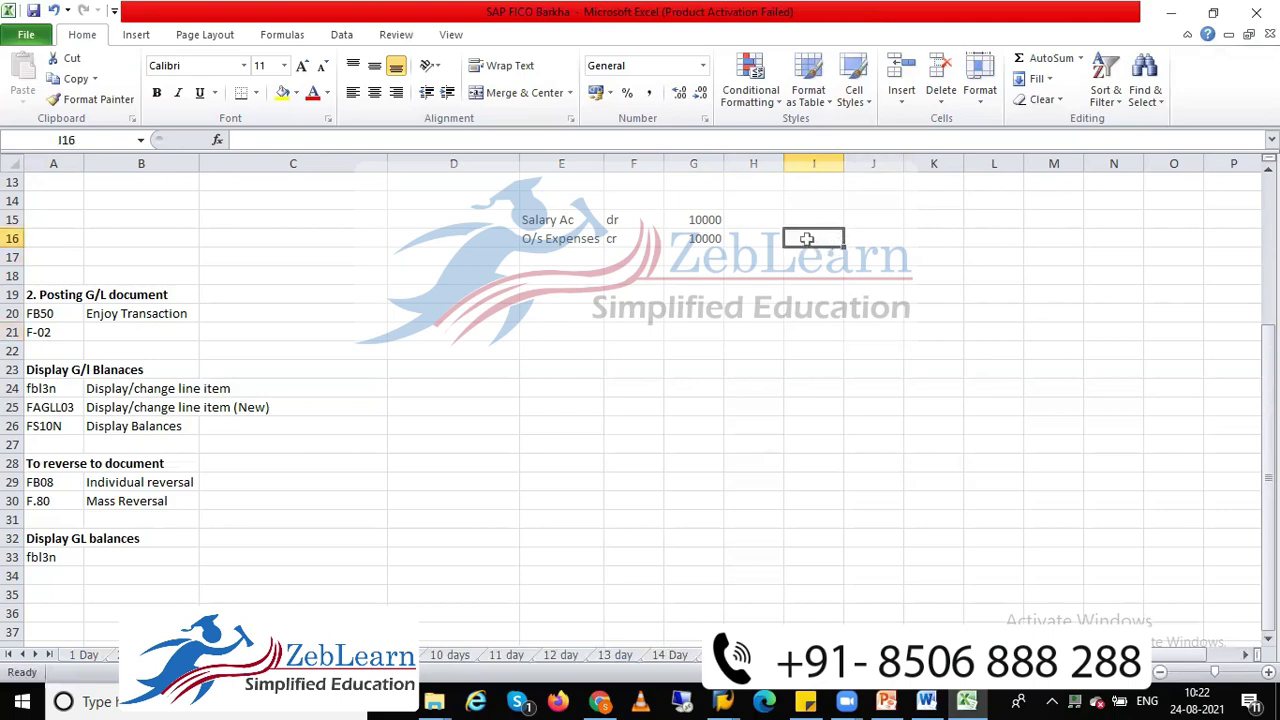
pyautogui.click(806, 312)
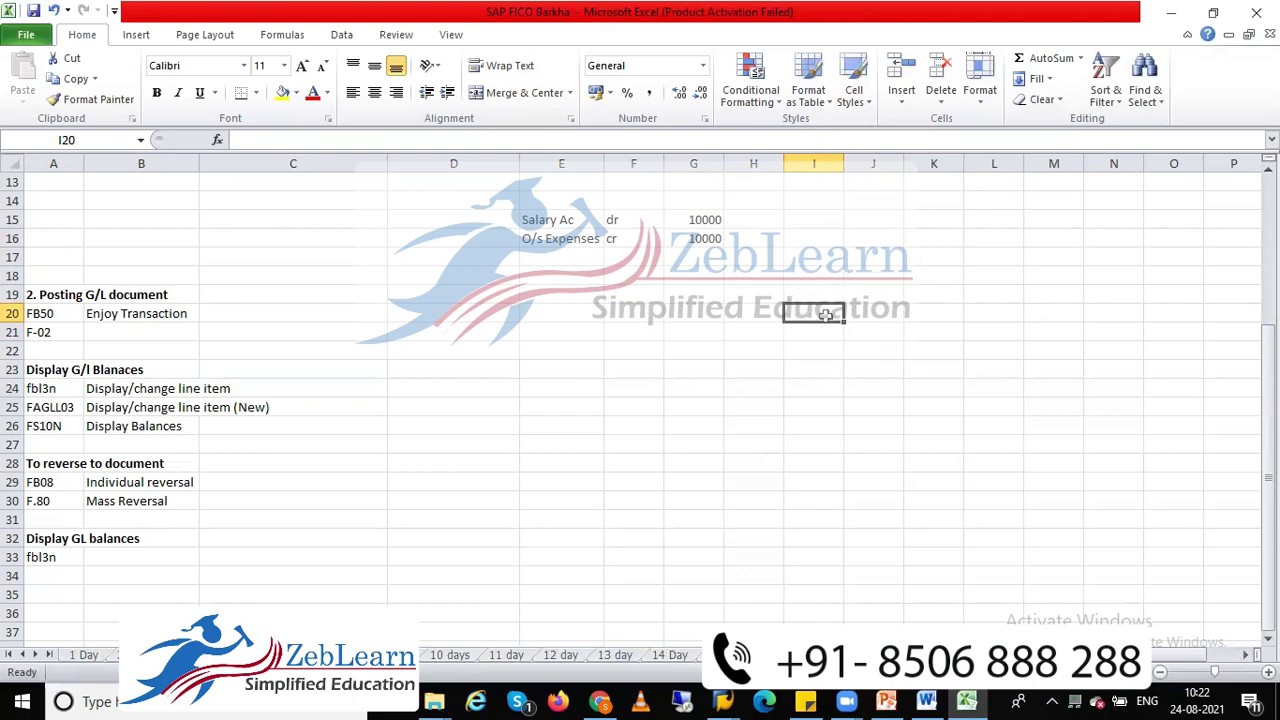
# Enter the month labels jan in cell K16 and dec in cell L16
pyautogui.click(906, 242)
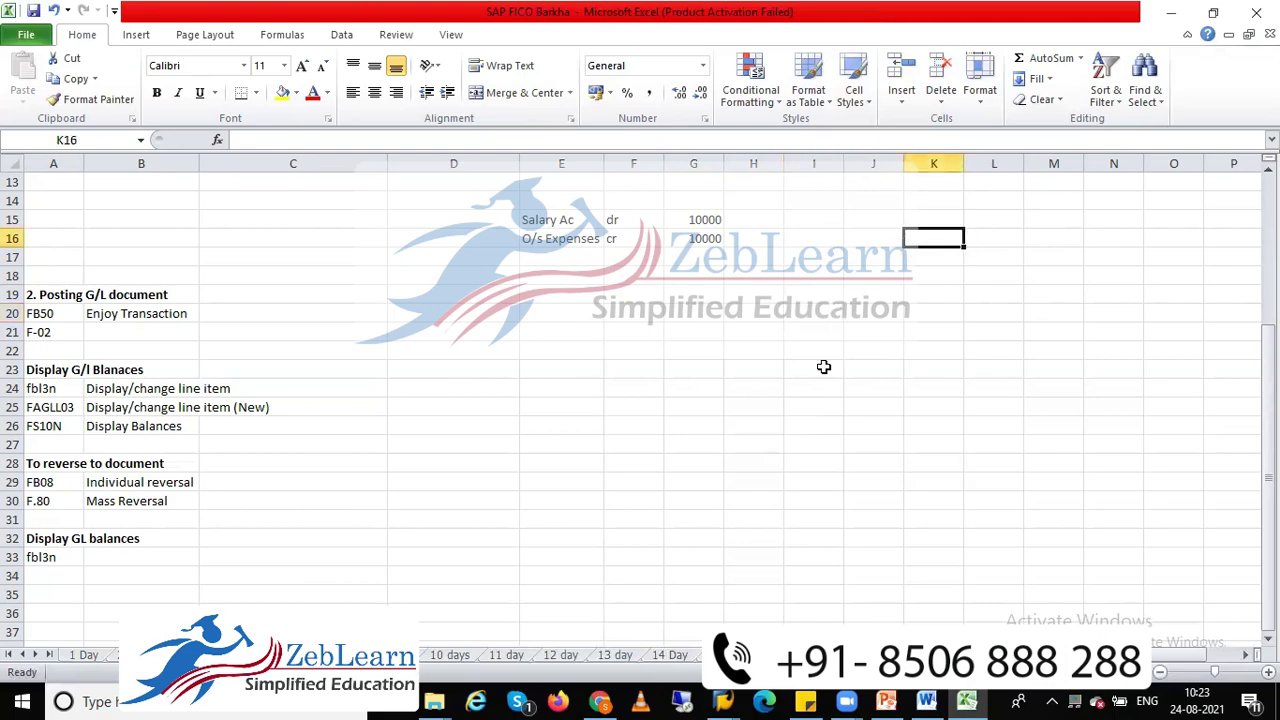
pyautogui.write('jan')
pyautogui.press('Tab')
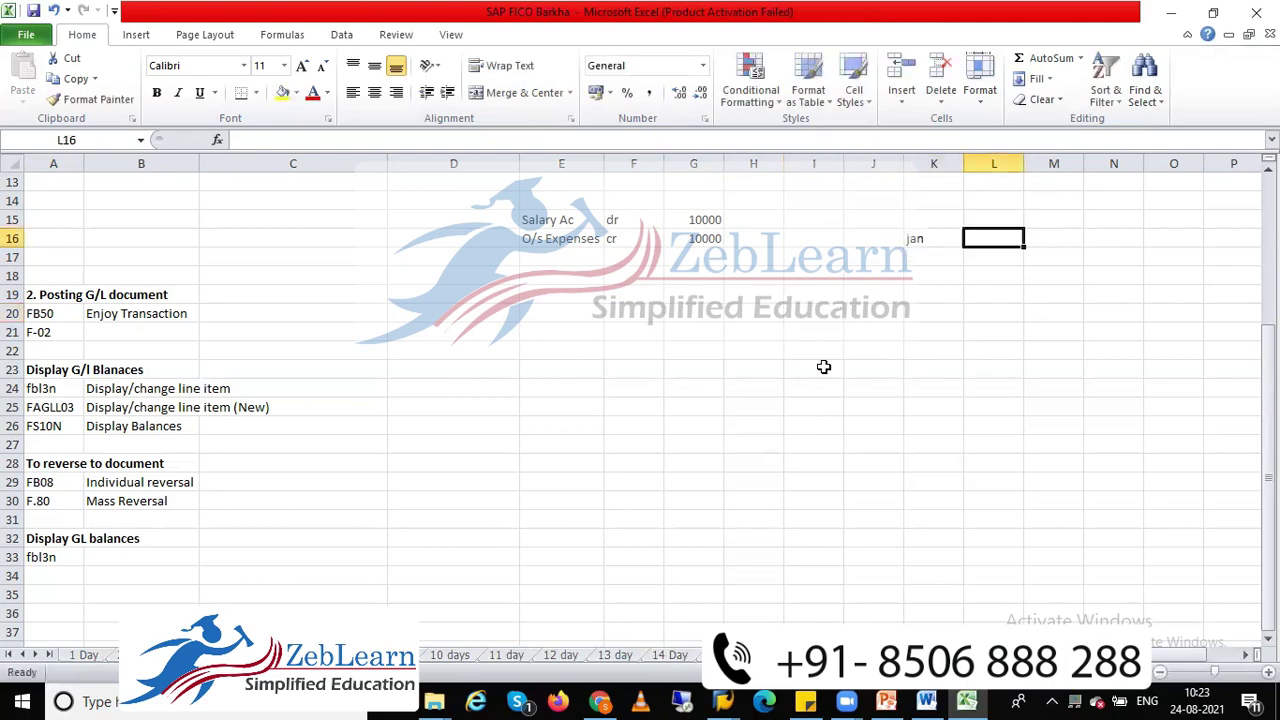
pyautogui.write('dec')
pyautogui.press('Return')
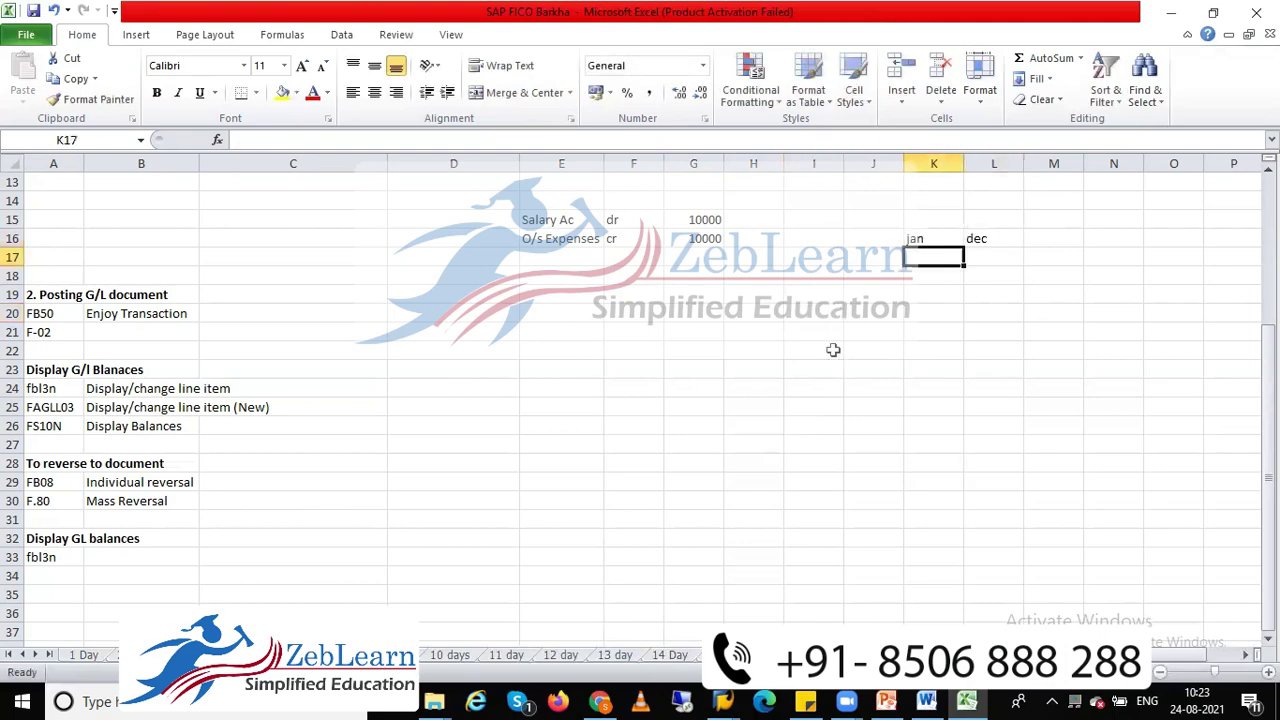
pyautogui.click(924, 241)
pyautogui.click(982, 240)
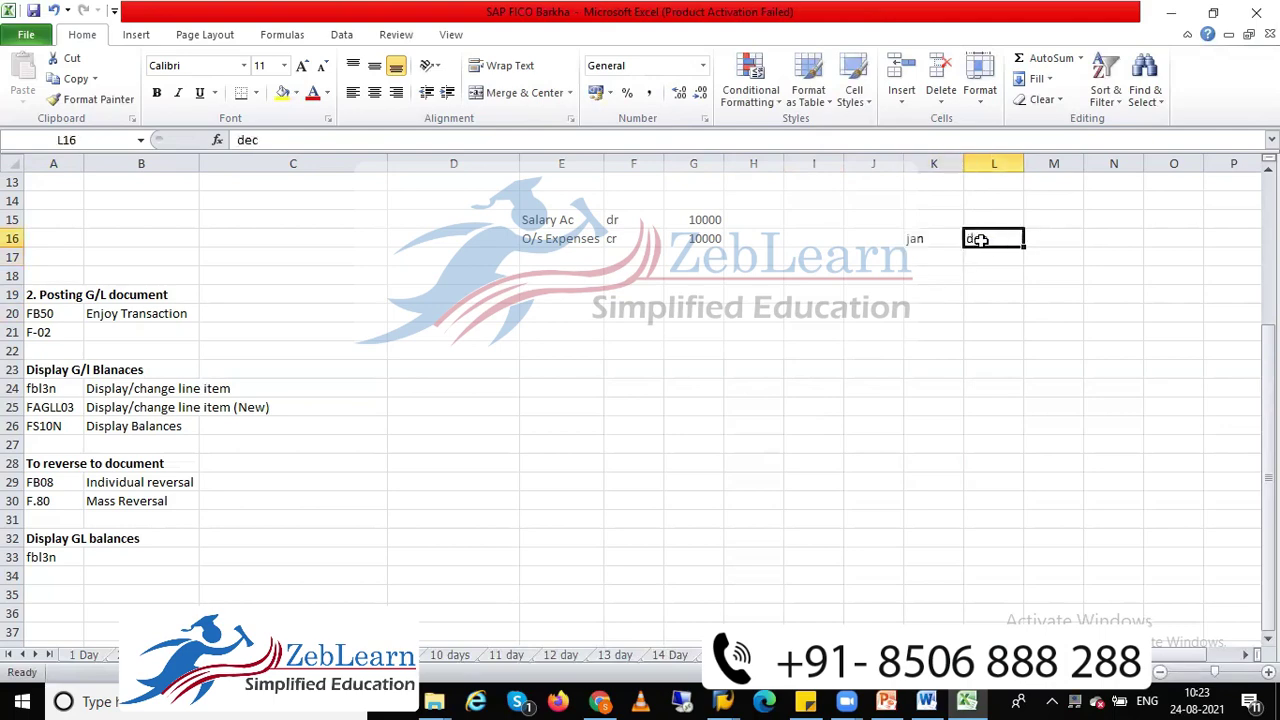
pyautogui.click(920, 240)
pyautogui.click(976, 240)
pyautogui.click(931, 240)
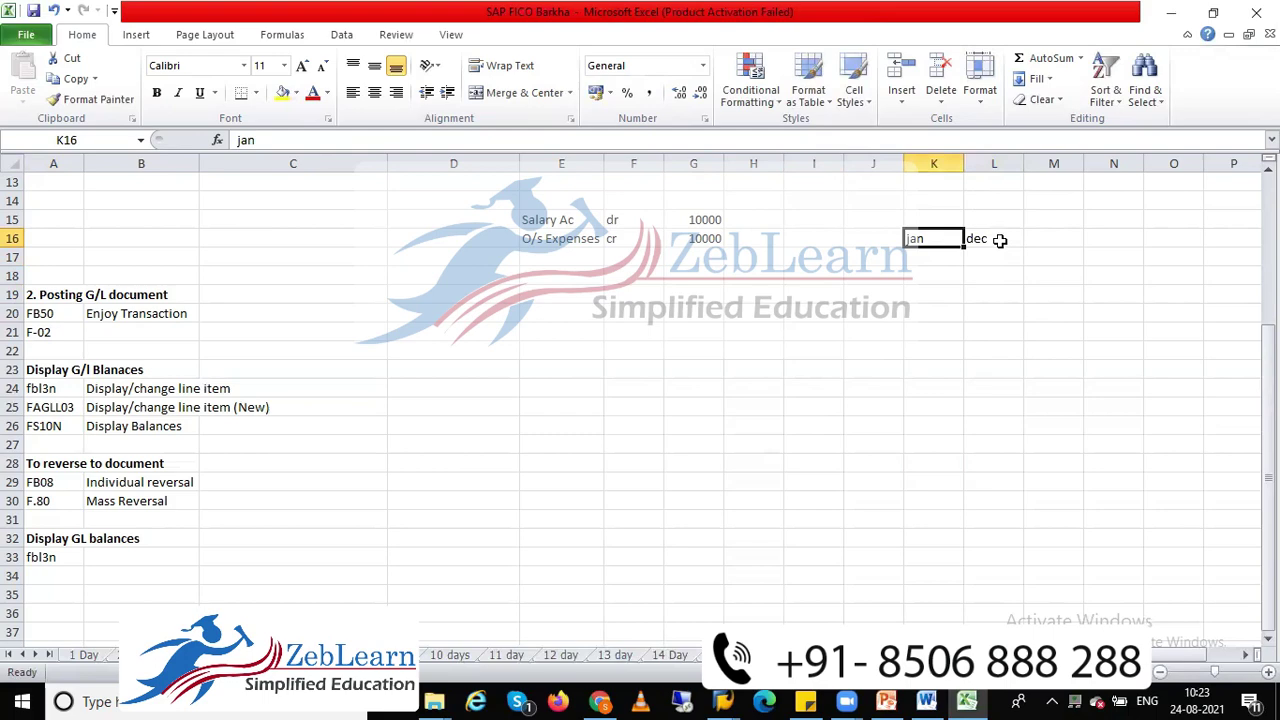
pyautogui.click(996, 240)
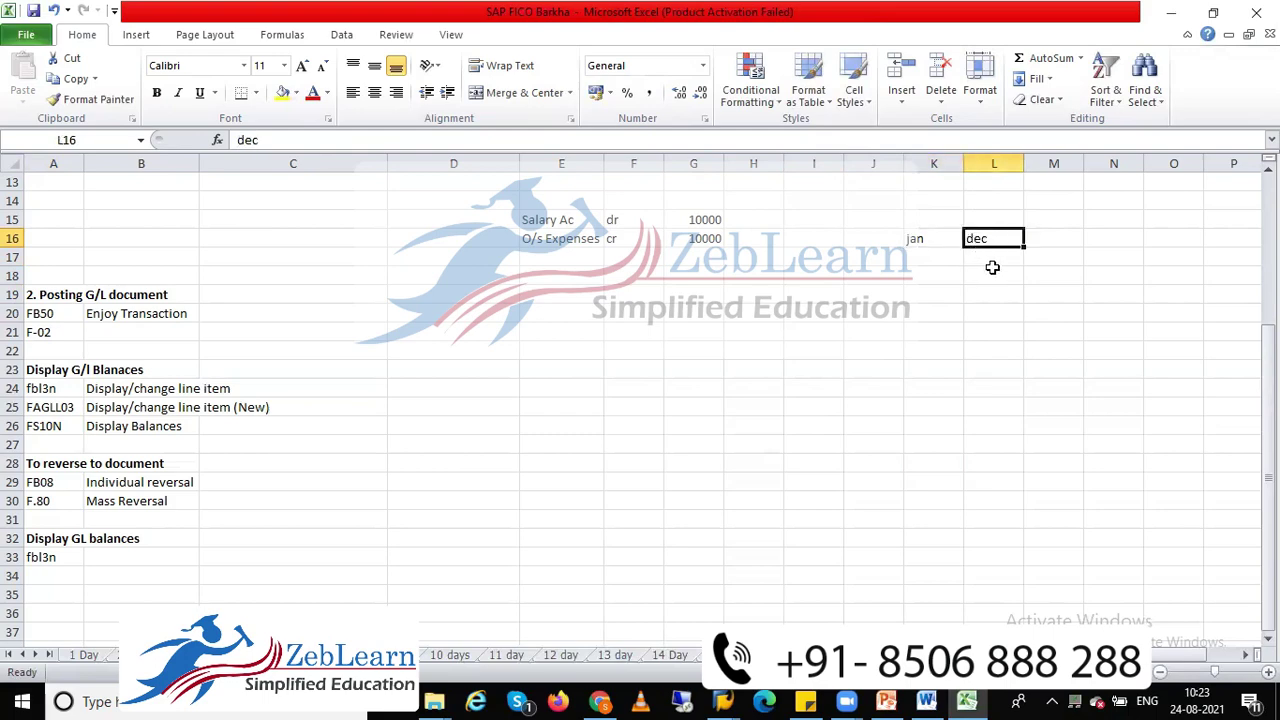
pyautogui.click(916, 240)
pyautogui.click(982, 238)
pyautogui.click(918, 239)
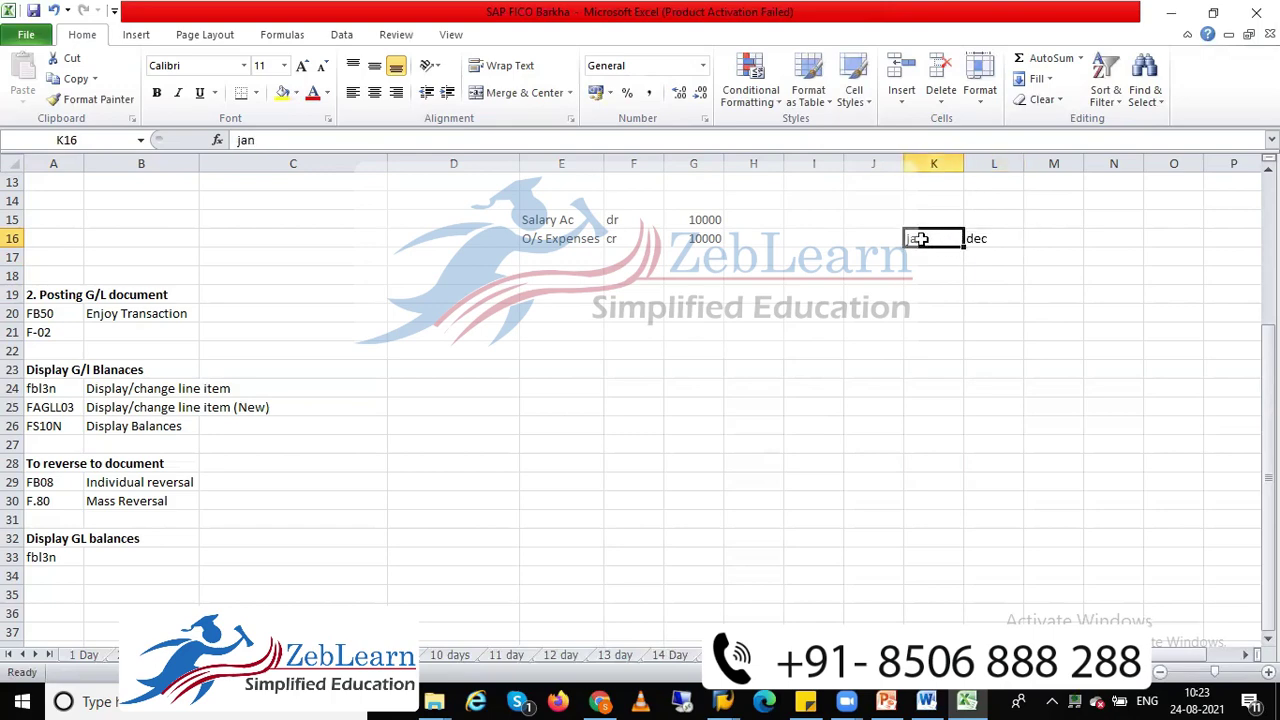
pyautogui.moveTo(918, 239); pyautogui.dragTo(920, 262)
pyautogui.click(928, 238)
pyautogui.click(975, 290)
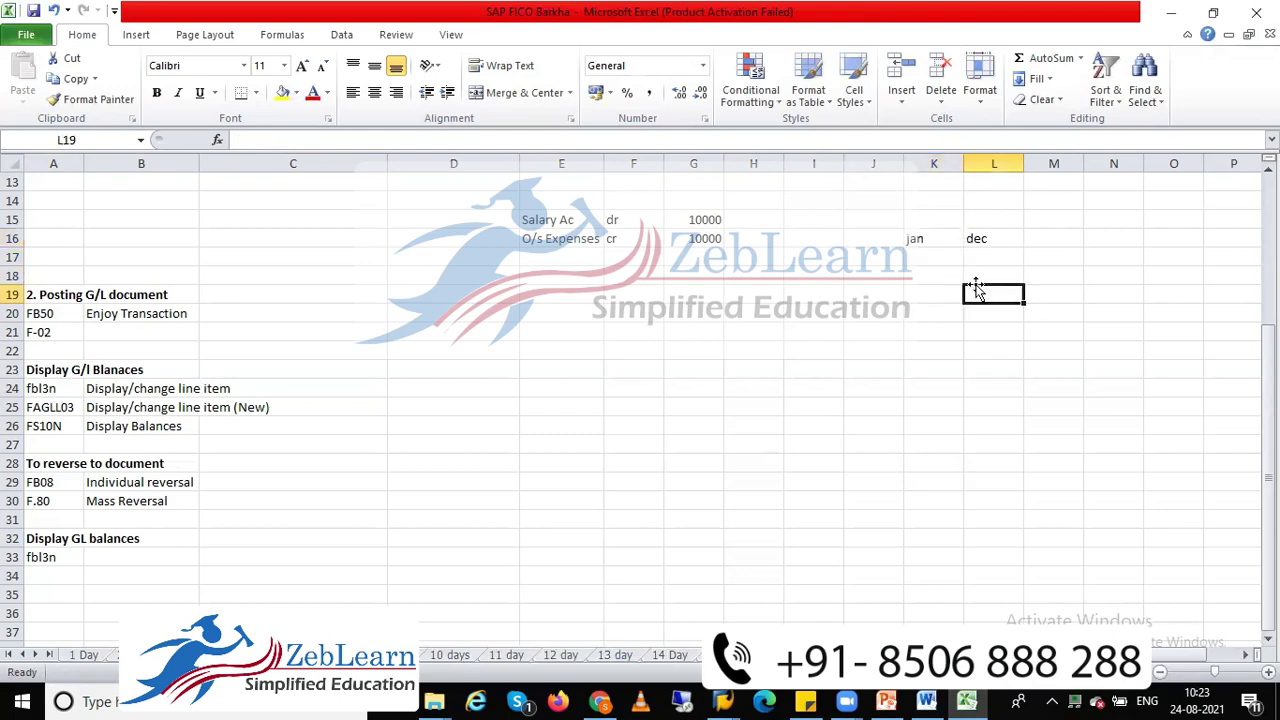
pyautogui.click(985, 240)
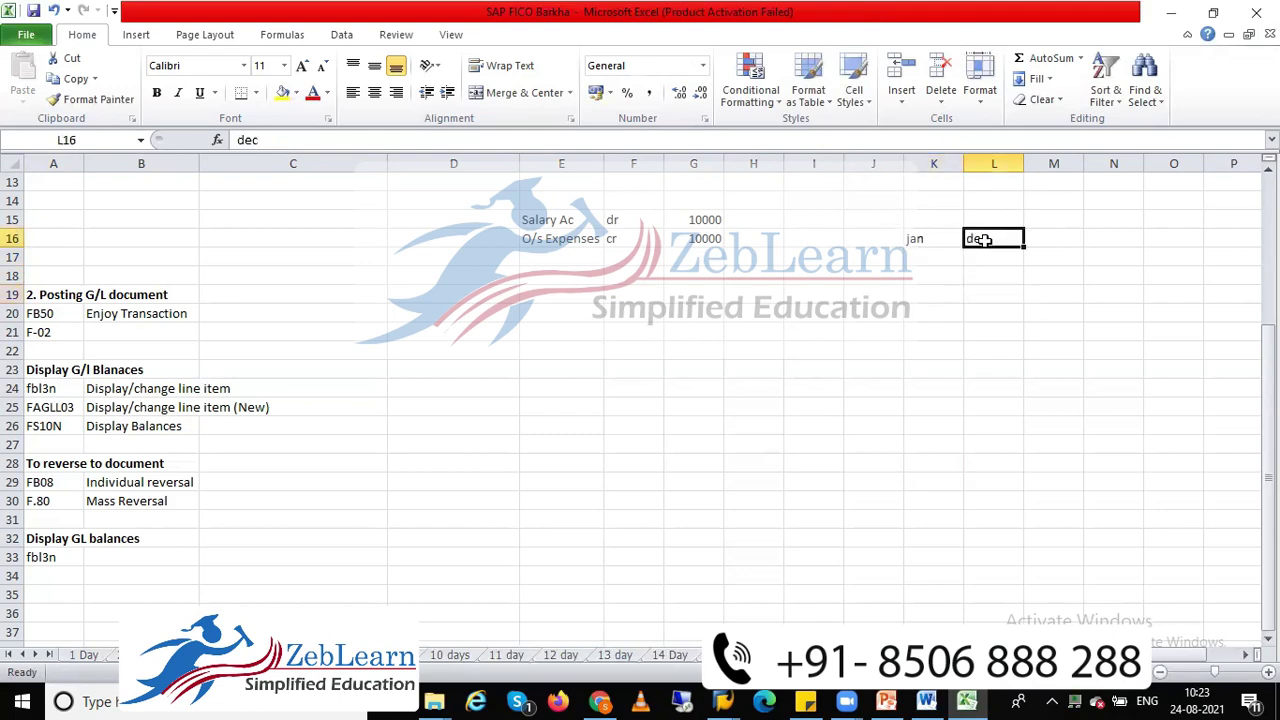
pyautogui.click(912, 236)
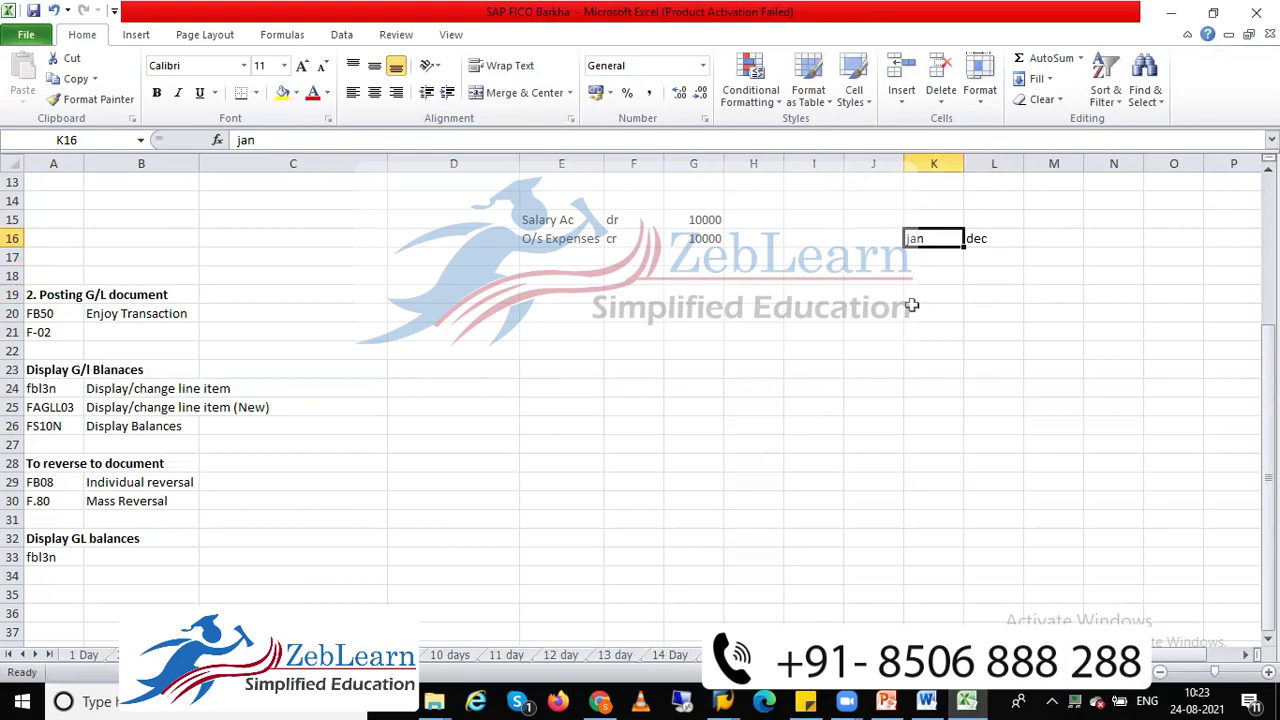
# Enter the value 8 in cell K18, two rows below the jan label
pyautogui.click(921, 270)
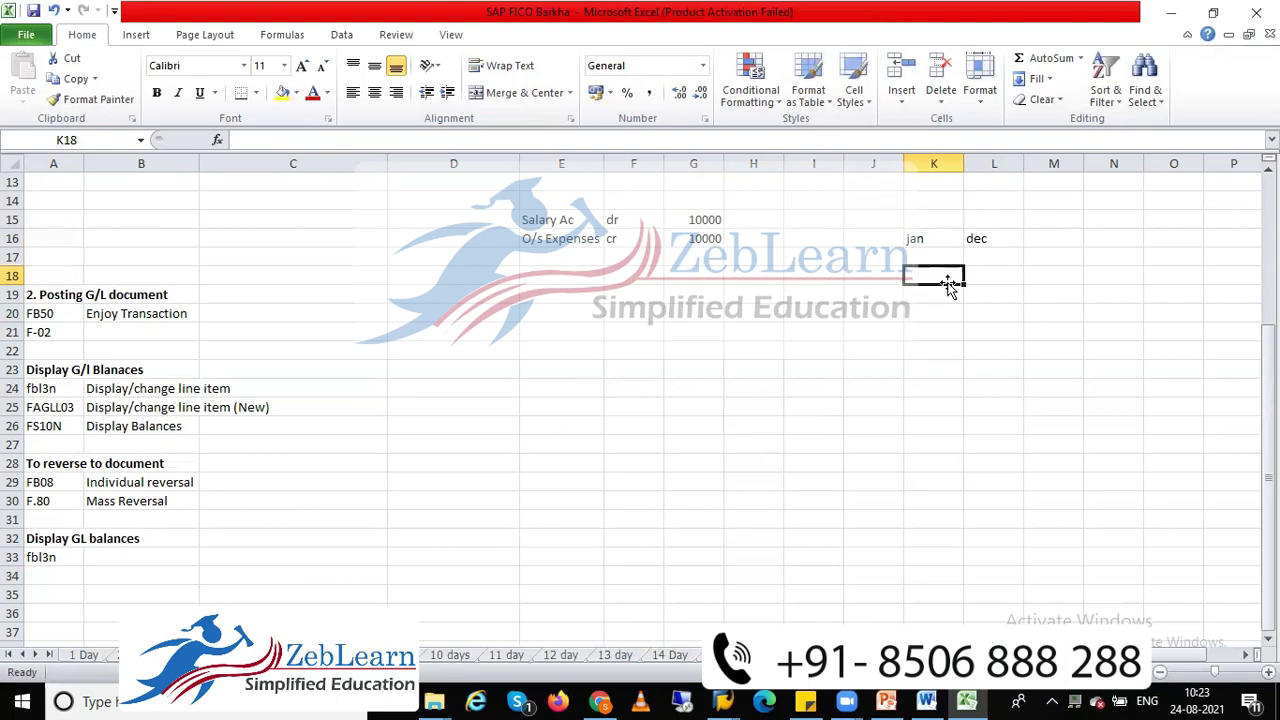
pyautogui.click(863, 337)
pyautogui.click(916, 273)
pyautogui.write('8')
pyautogui.press('Return')
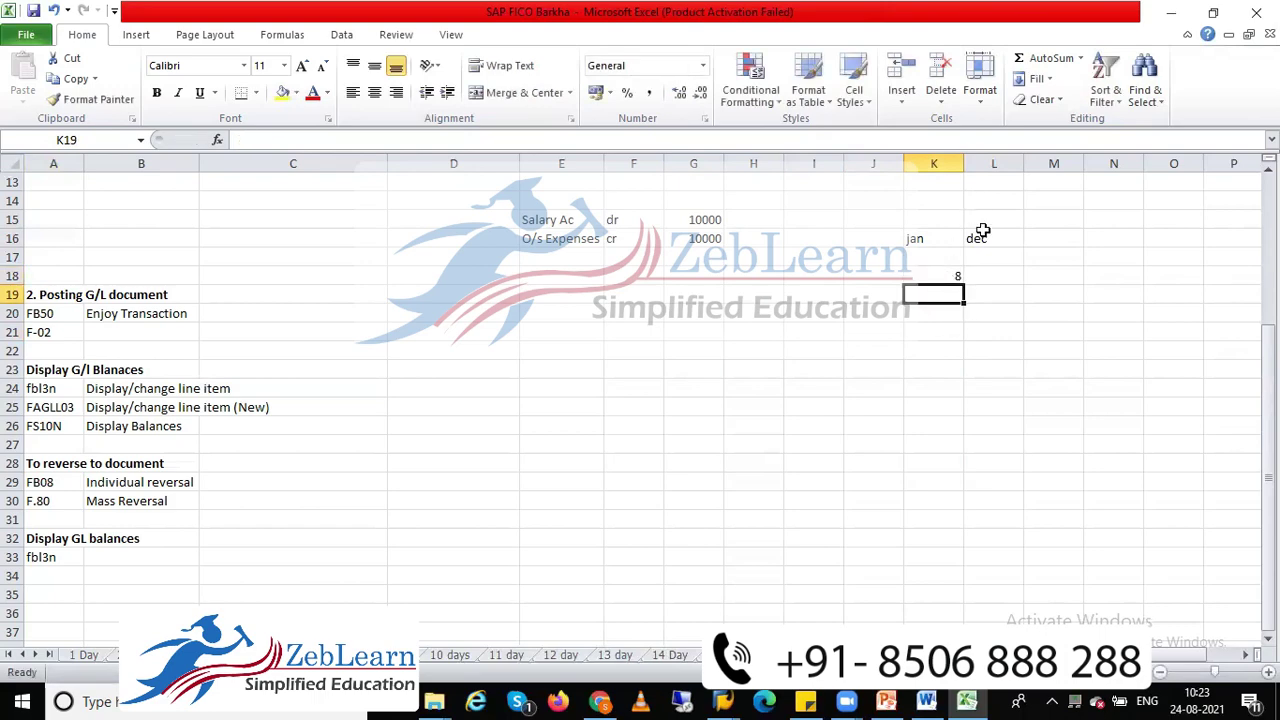
pyautogui.click(951, 276)
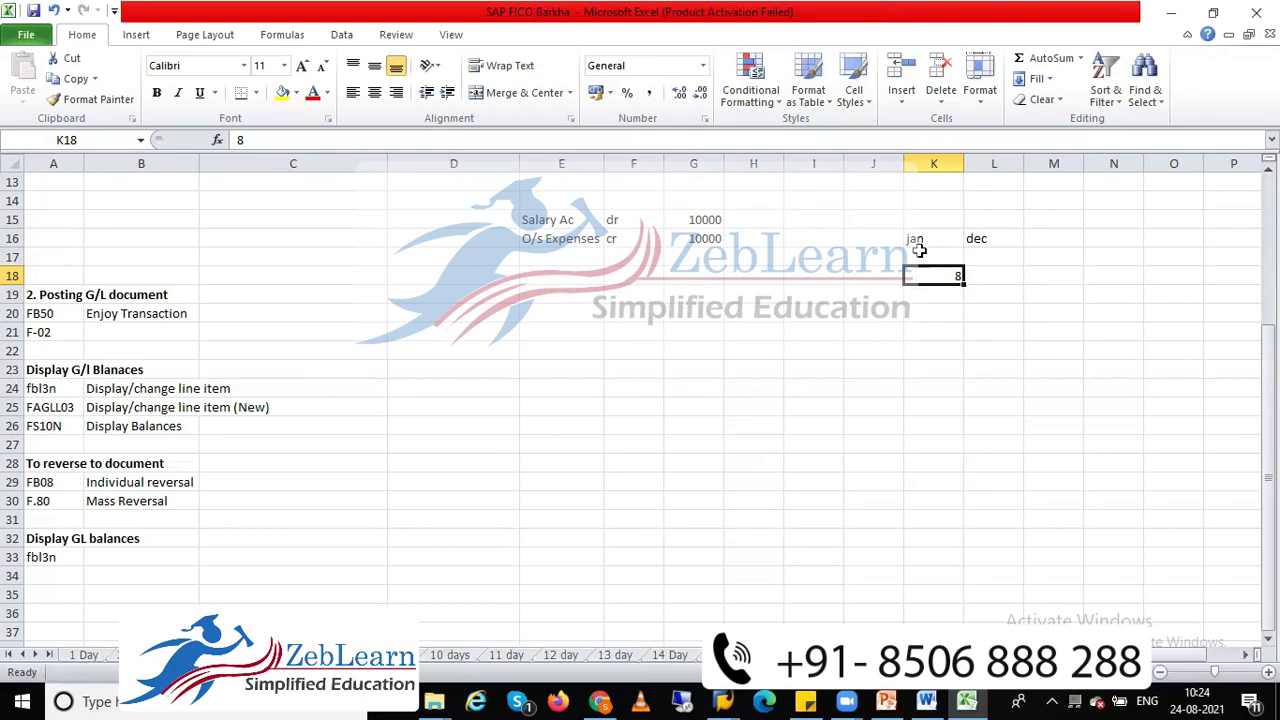
pyautogui.moveTo(914, 238); pyautogui.dragTo(940, 306)
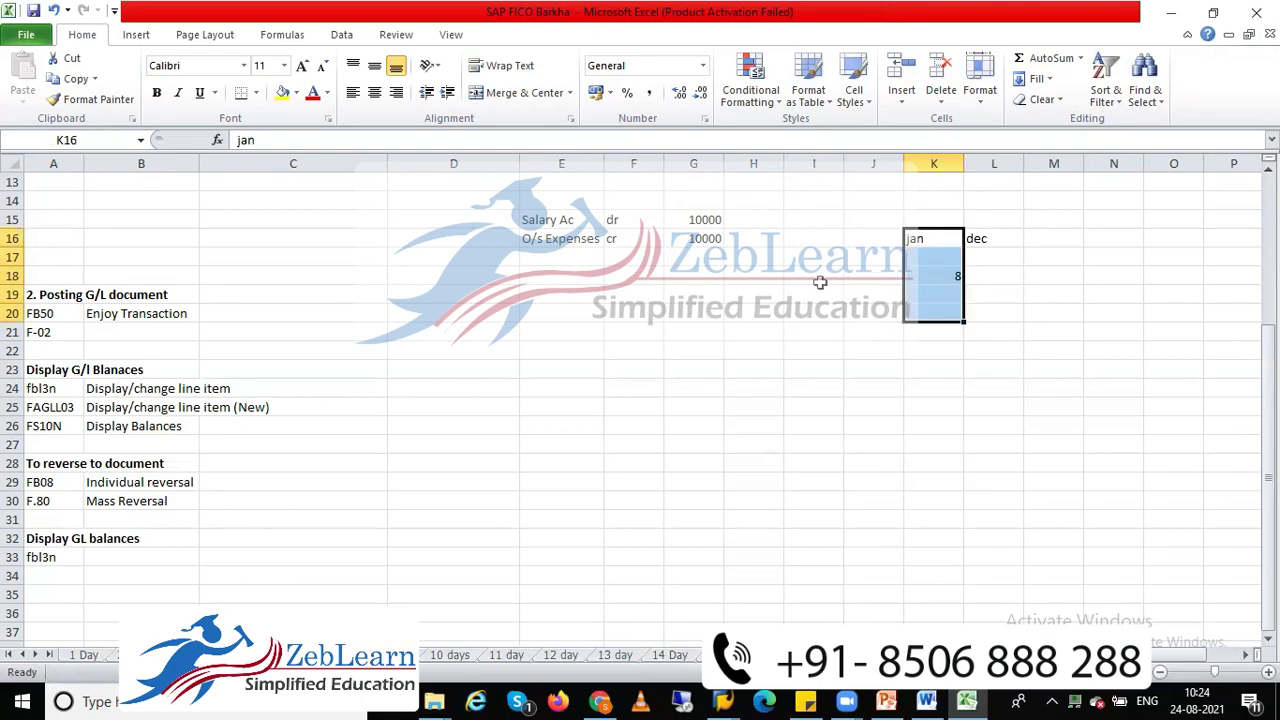
pyautogui.moveTo(808, 257); pyautogui.dragTo(874, 360)
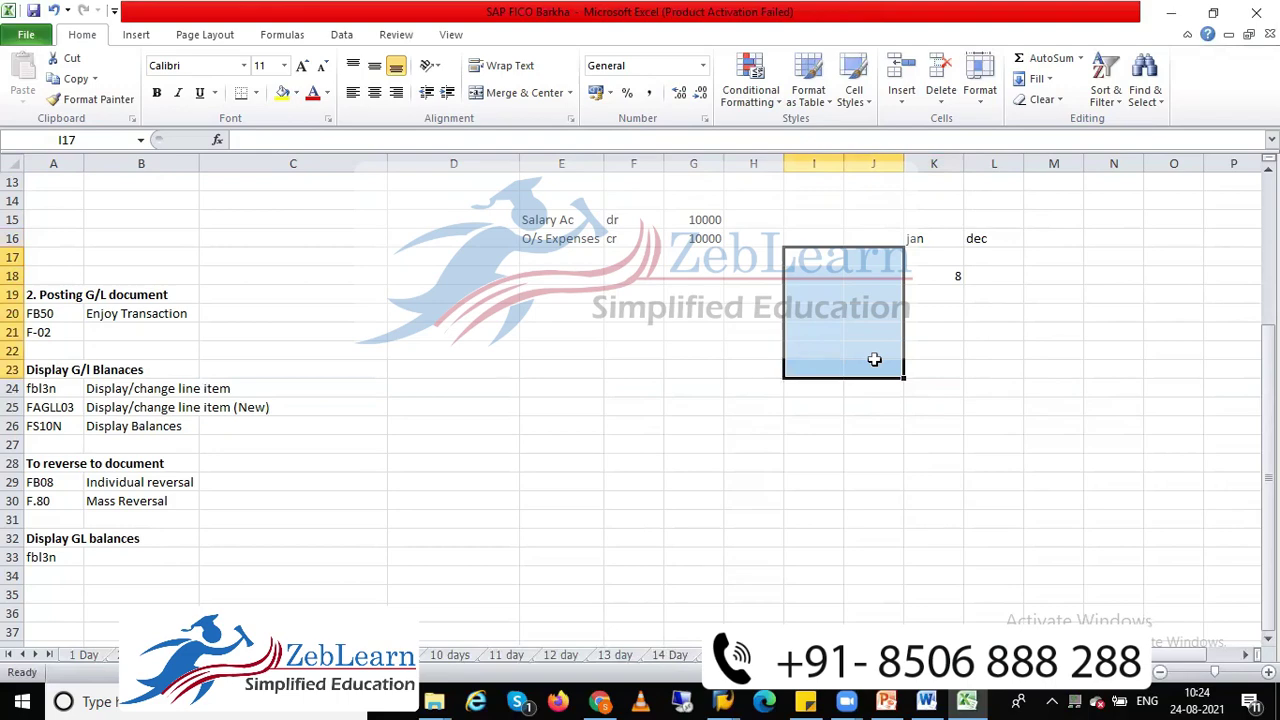
pyautogui.click(806, 239)
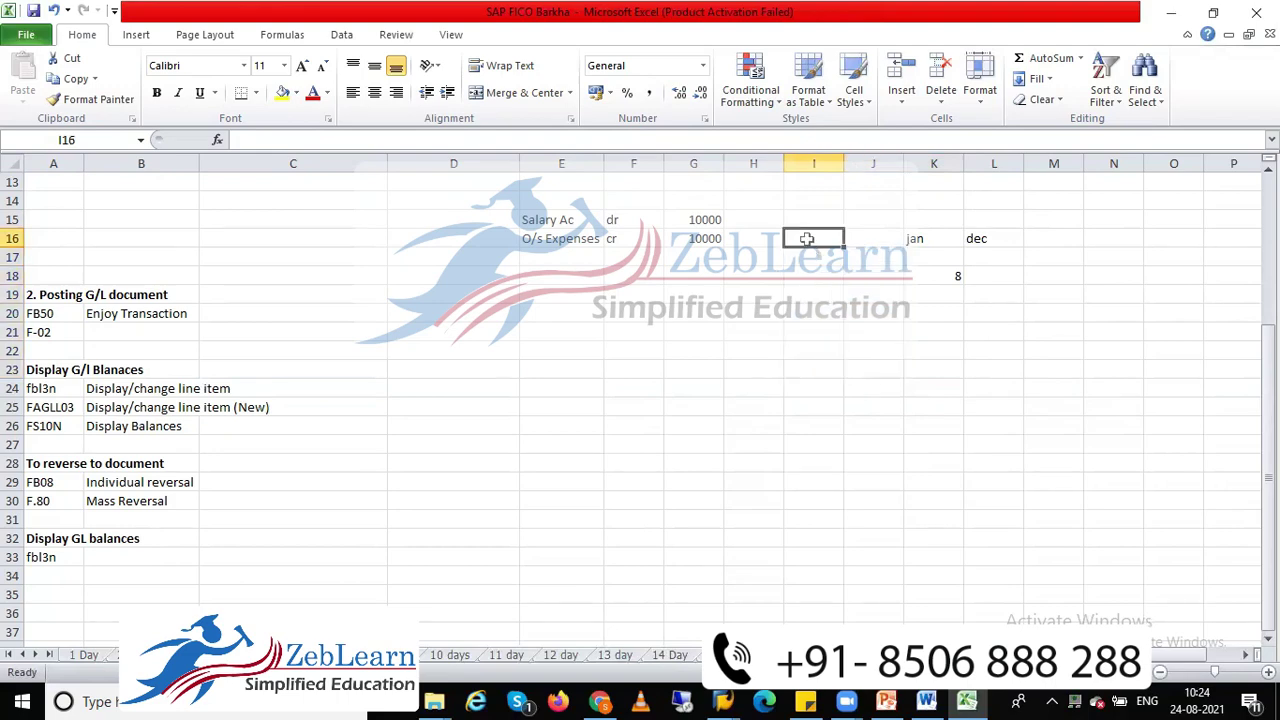
pyautogui.moveTo(806, 239); pyautogui.dragTo(884, 413)
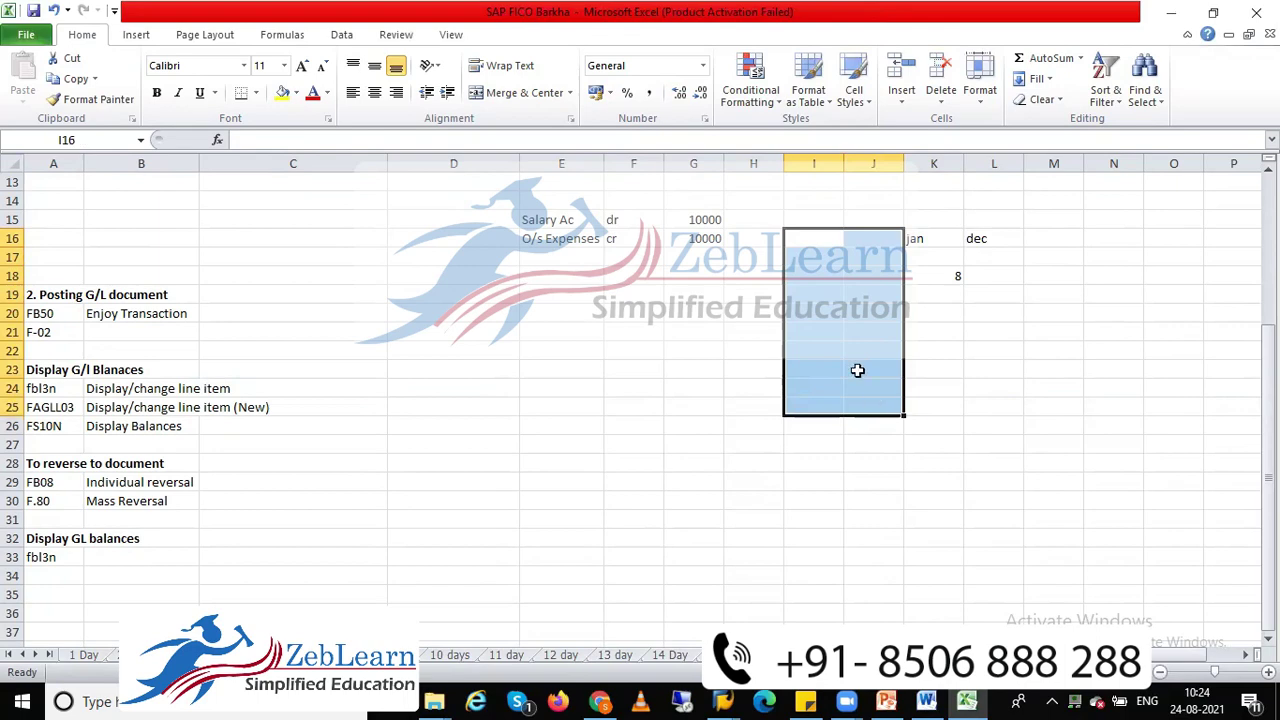
pyautogui.click(756, 261)
pyautogui.moveTo(757, 263); pyautogui.dragTo(894, 351)
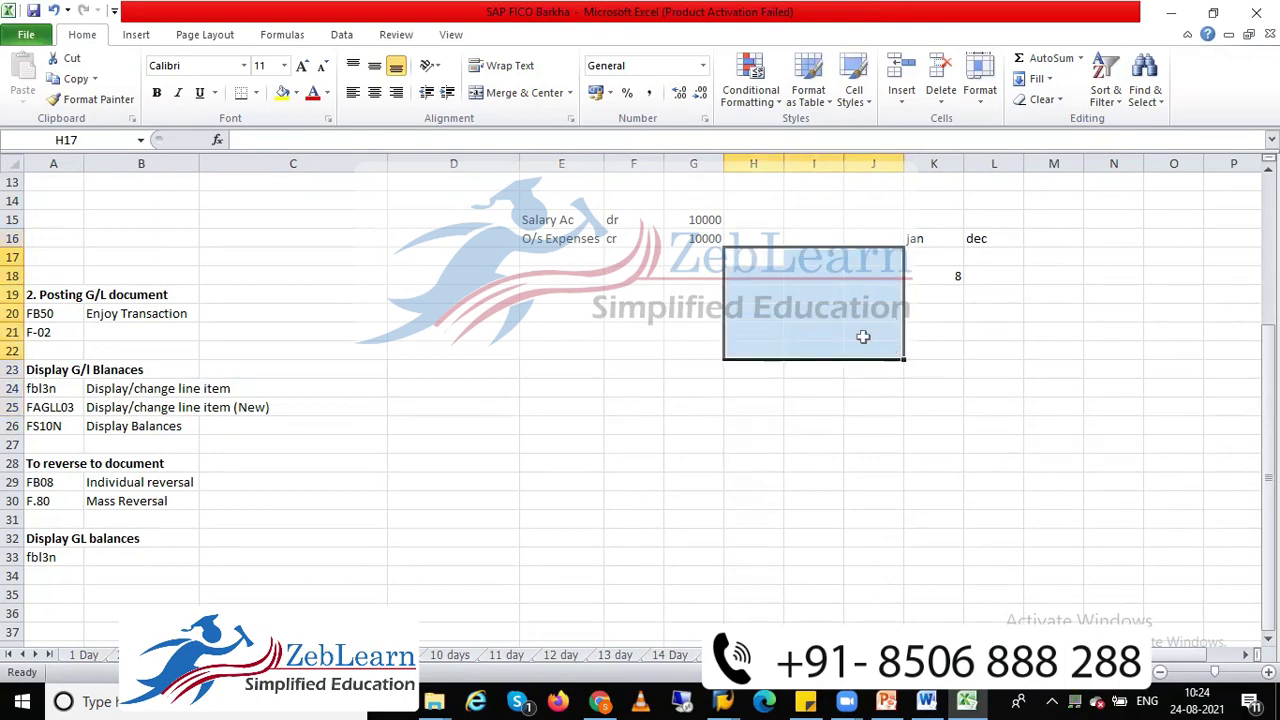
pyautogui.moveTo(761, 261); pyautogui.dragTo(901, 376)
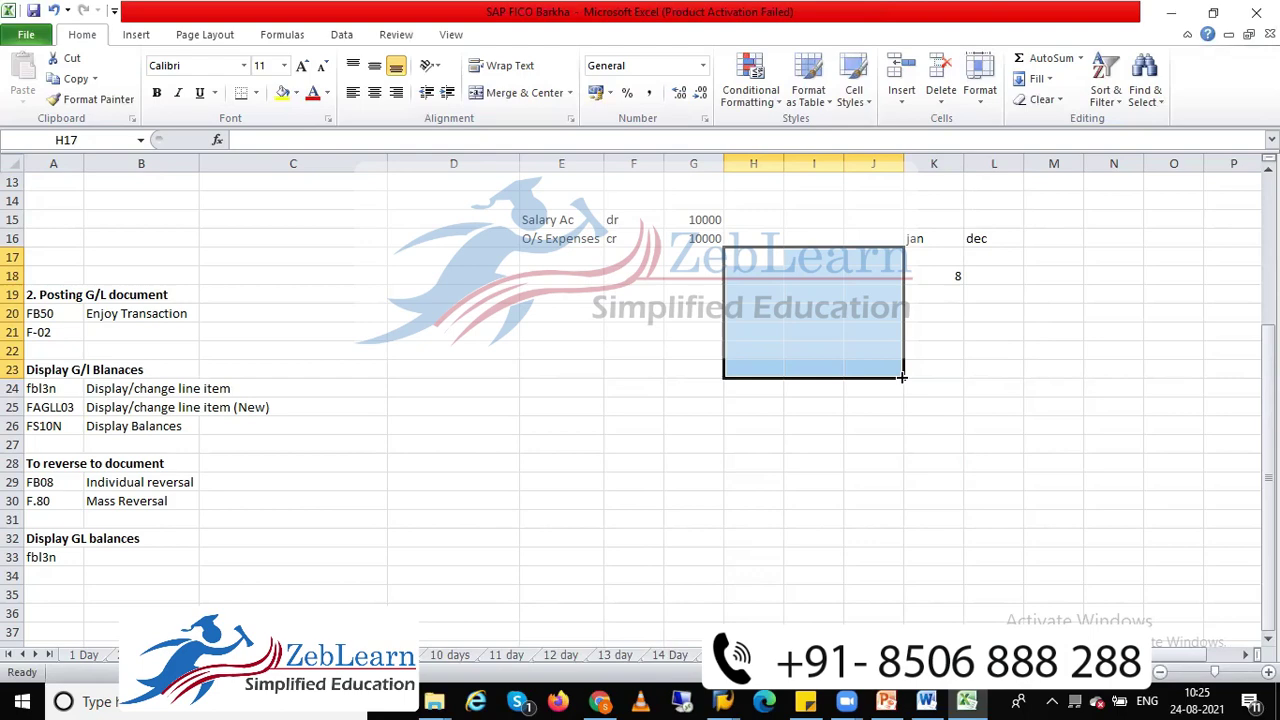
pyautogui.click(700, 273)
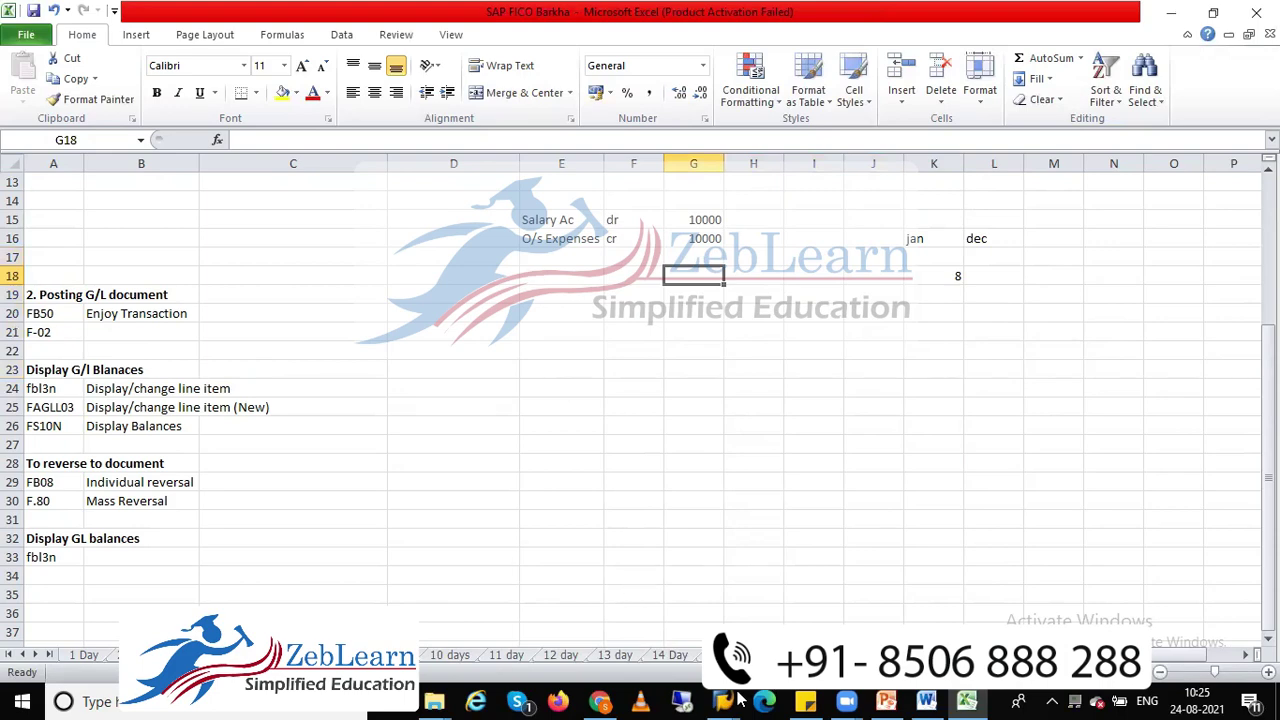
# View the SAP Easy Access screen, return to the Excel notes and select the FB50 code under Posting G/L document
pyautogui.moveTo(722, 701)
pyautogui.click(835, 605)
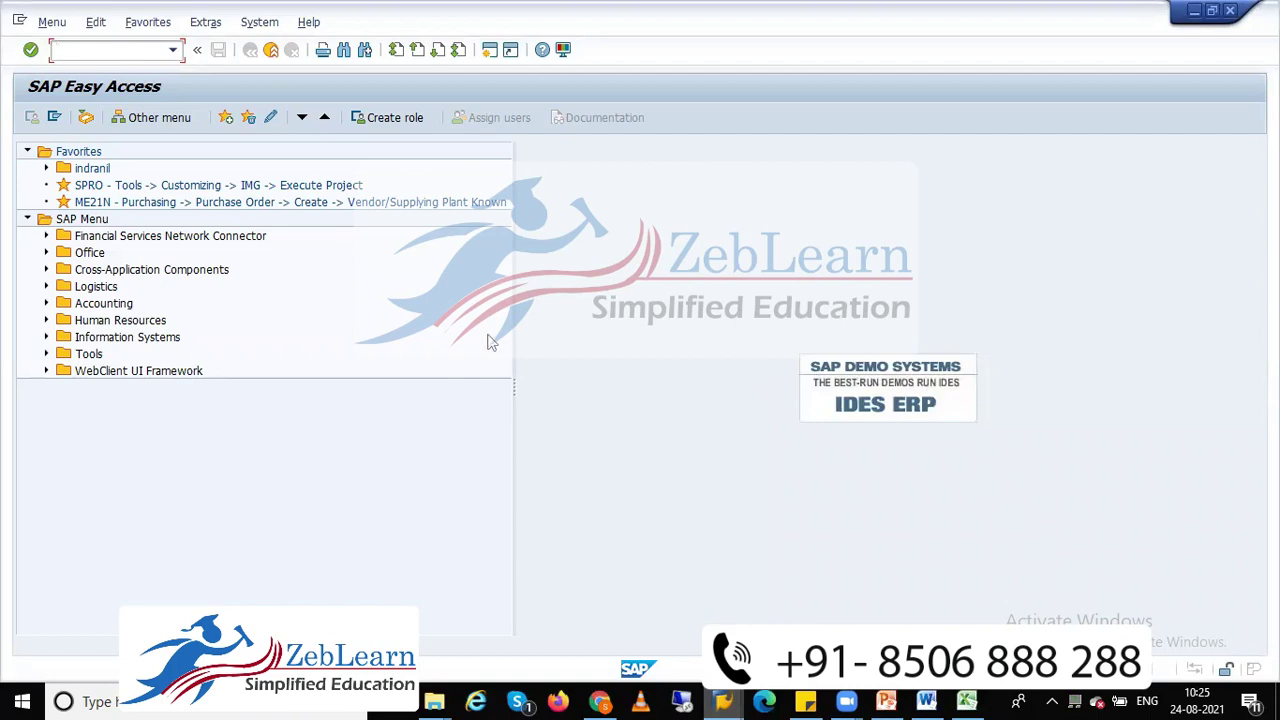
pyautogui.hotkey('alt', 'Tab')
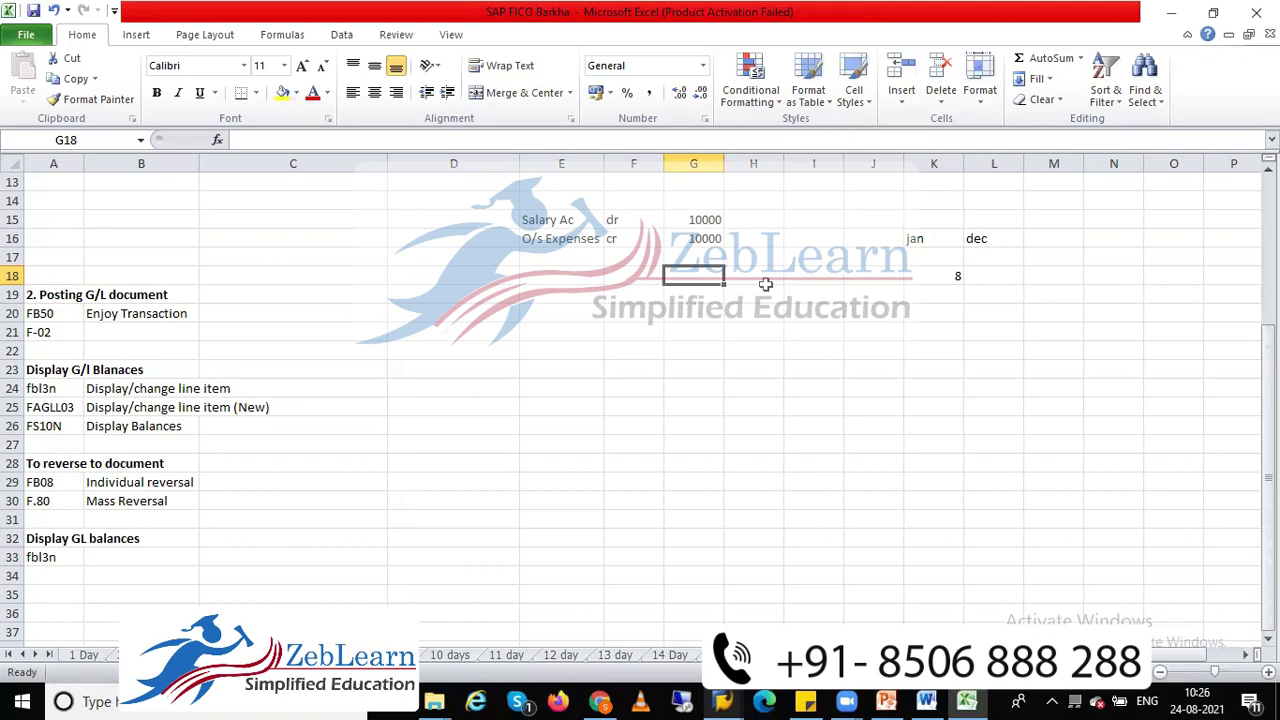
pyautogui.hotkey('alt', 'Tab')
pyautogui.press('Tab')
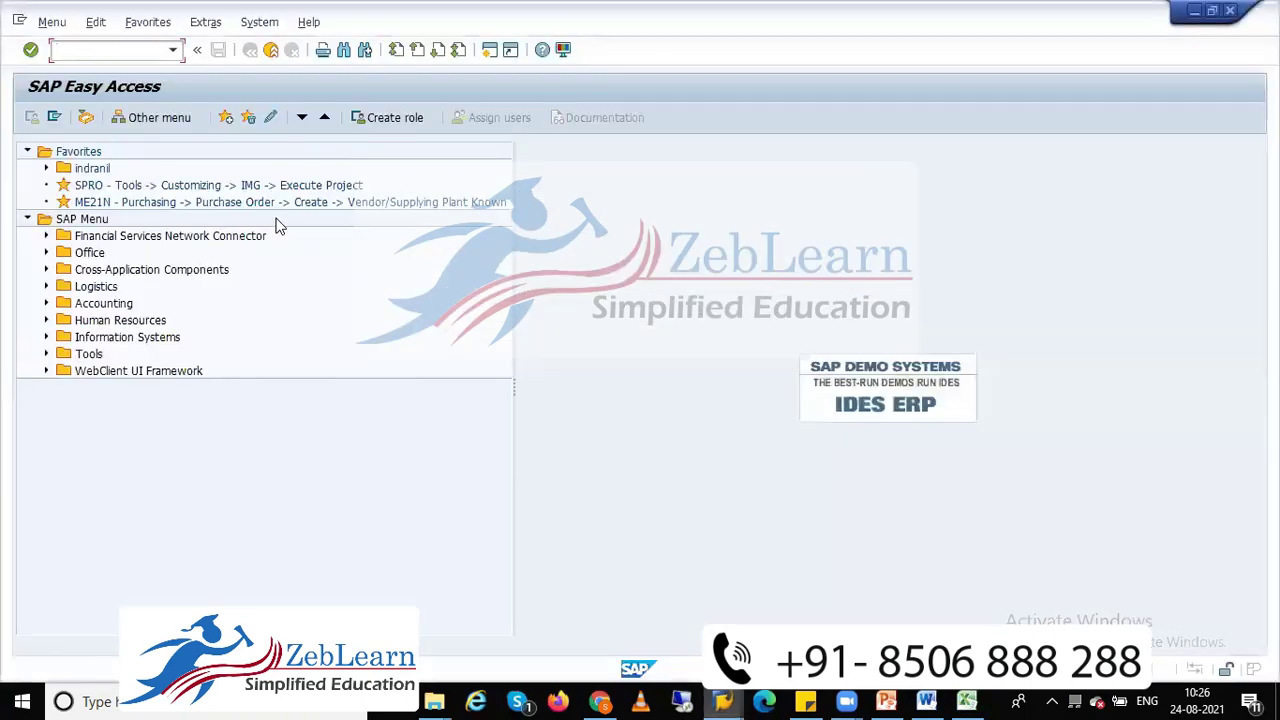
pyautogui.hotkey('alt', 'Tab')
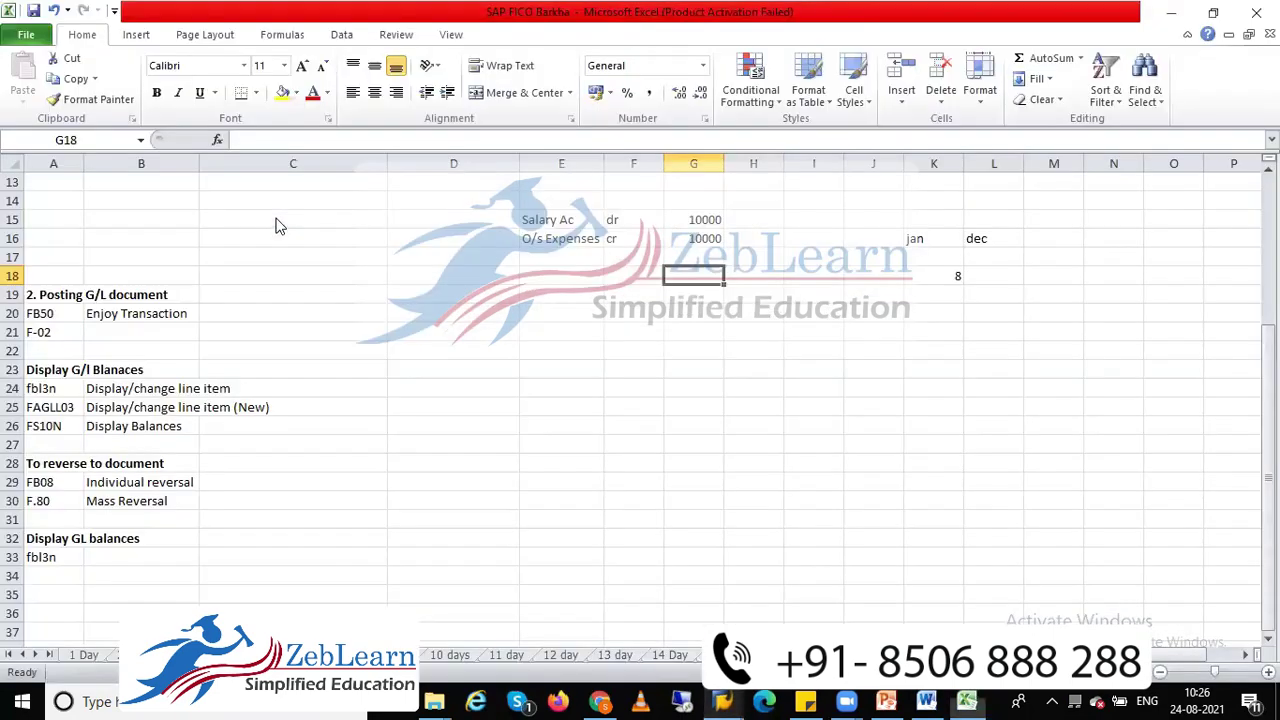
pyautogui.click(61, 317)
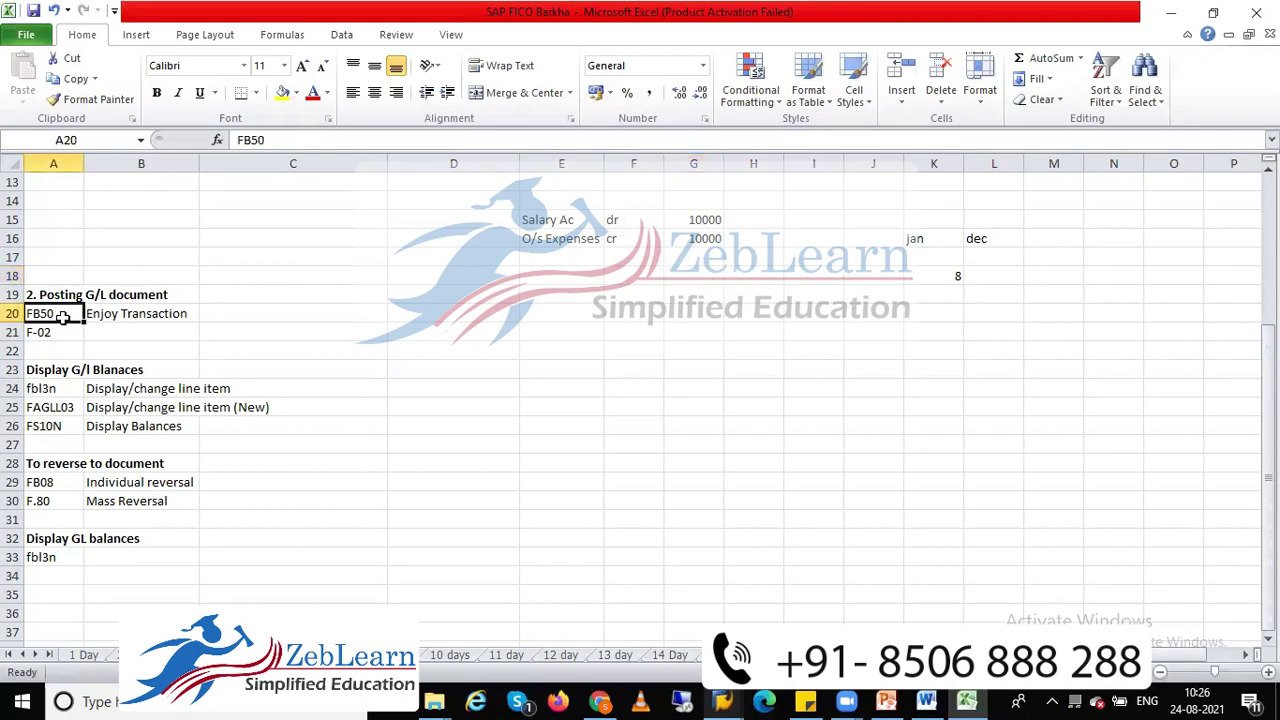
# Review the Posting G/L document entries in the notes: FB50, its Enjoy Transaction description and the F-02 code
pyautogui.click(128, 314)
pyautogui.click(72, 313)
pyautogui.press('Down')
pyautogui.press('Up')
pyautogui.press('Down')
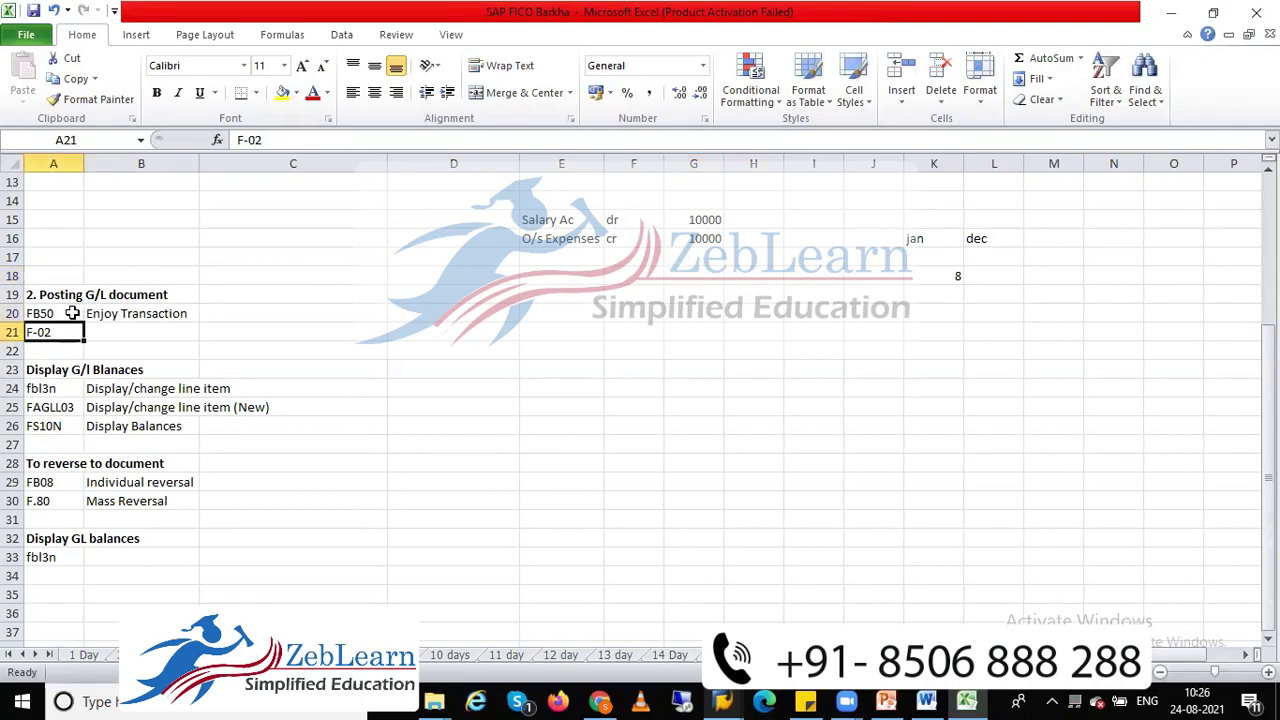
pyautogui.press('Up')
pyautogui.press('Right')
pyautogui.press('Left')
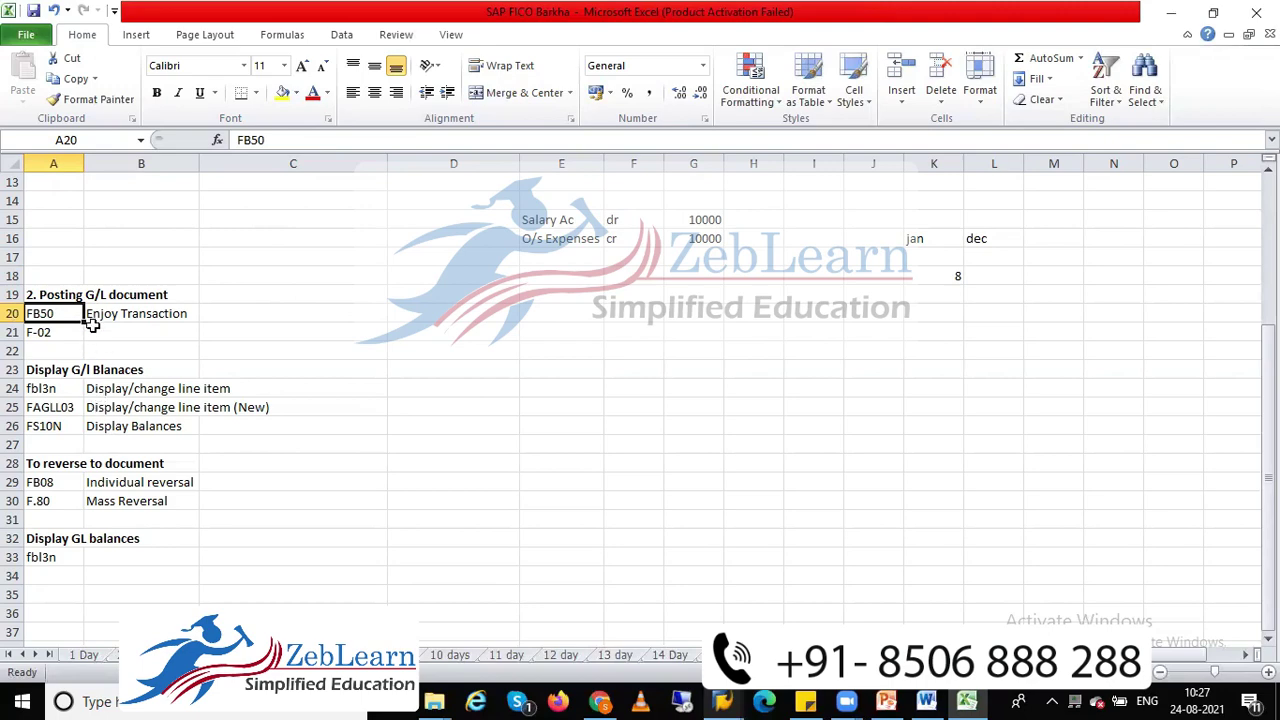
pyautogui.click(142, 314)
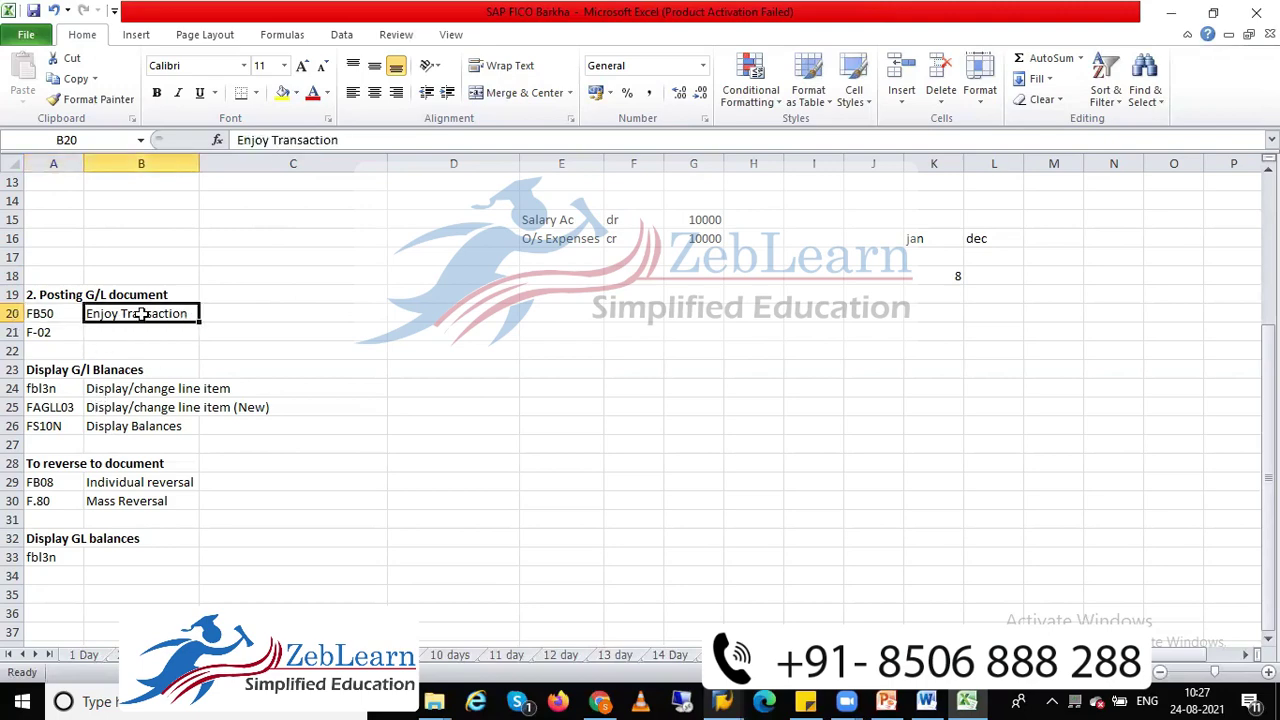
pyautogui.press('Left')
pyautogui.press('Right')
pyautogui.press('Left')
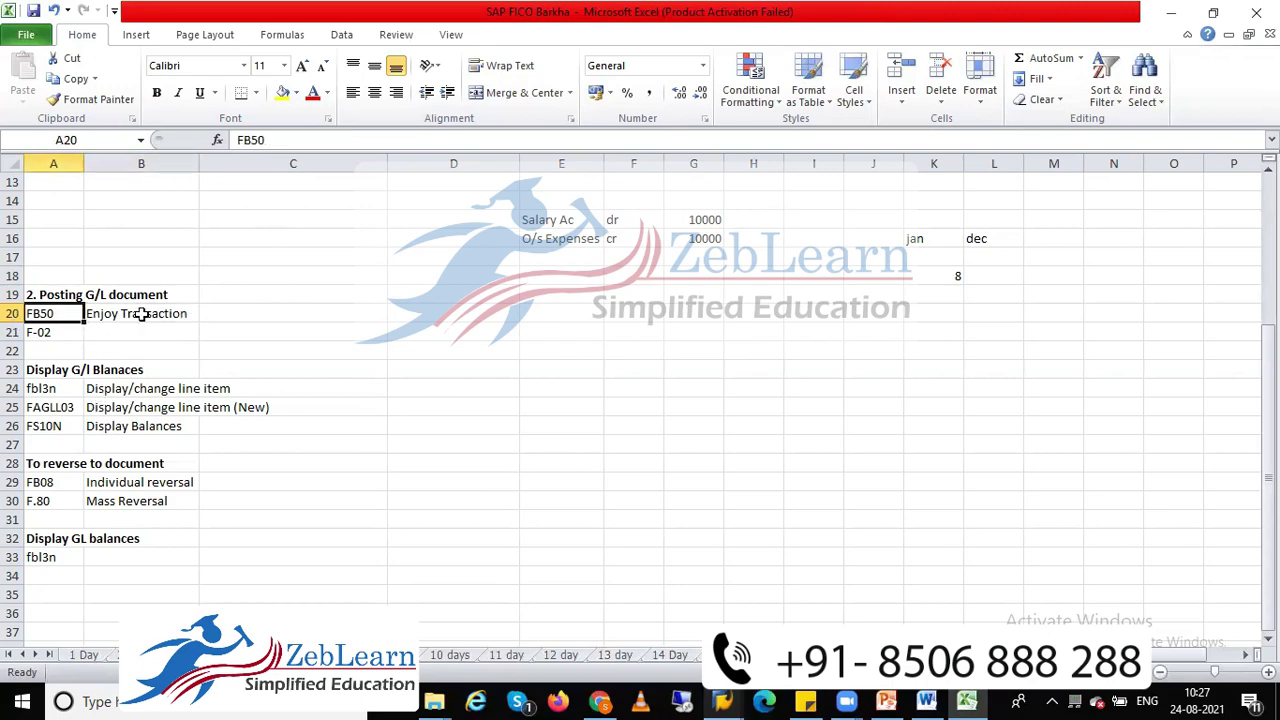
pyautogui.press('Right')
pyautogui.press('Left')
pyautogui.click(53, 330)
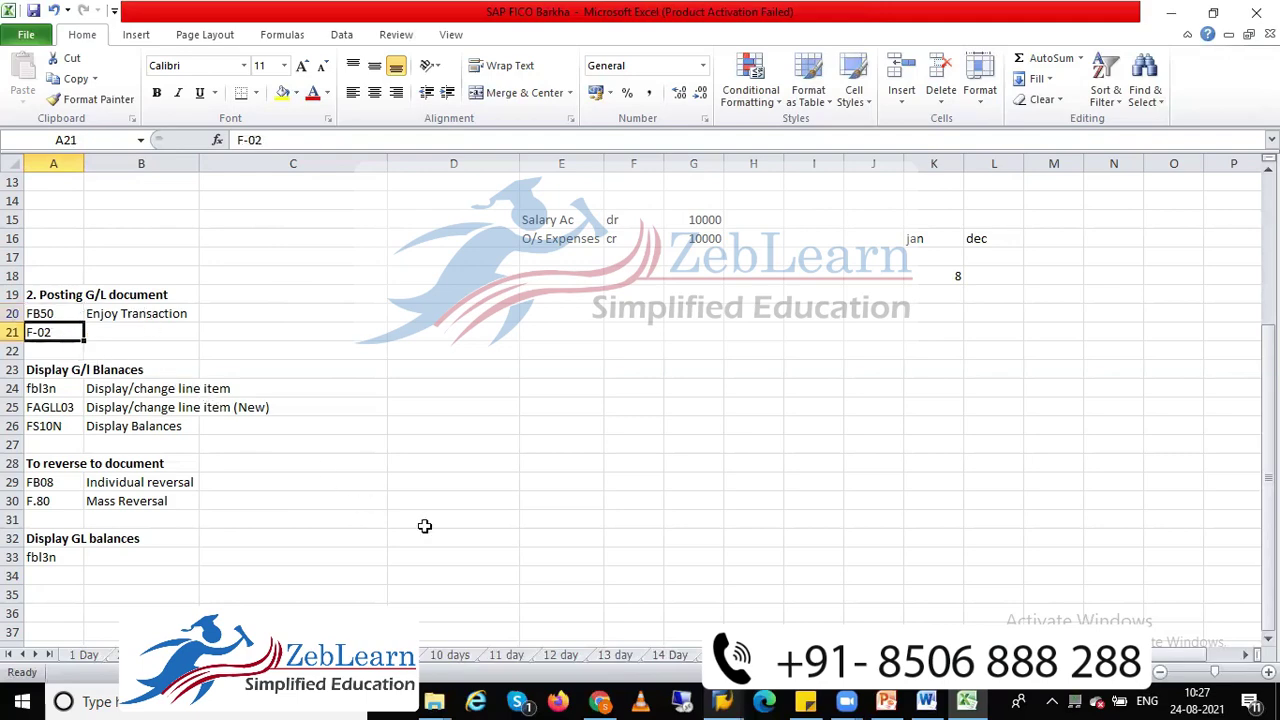
pyautogui.moveTo(438, 698)
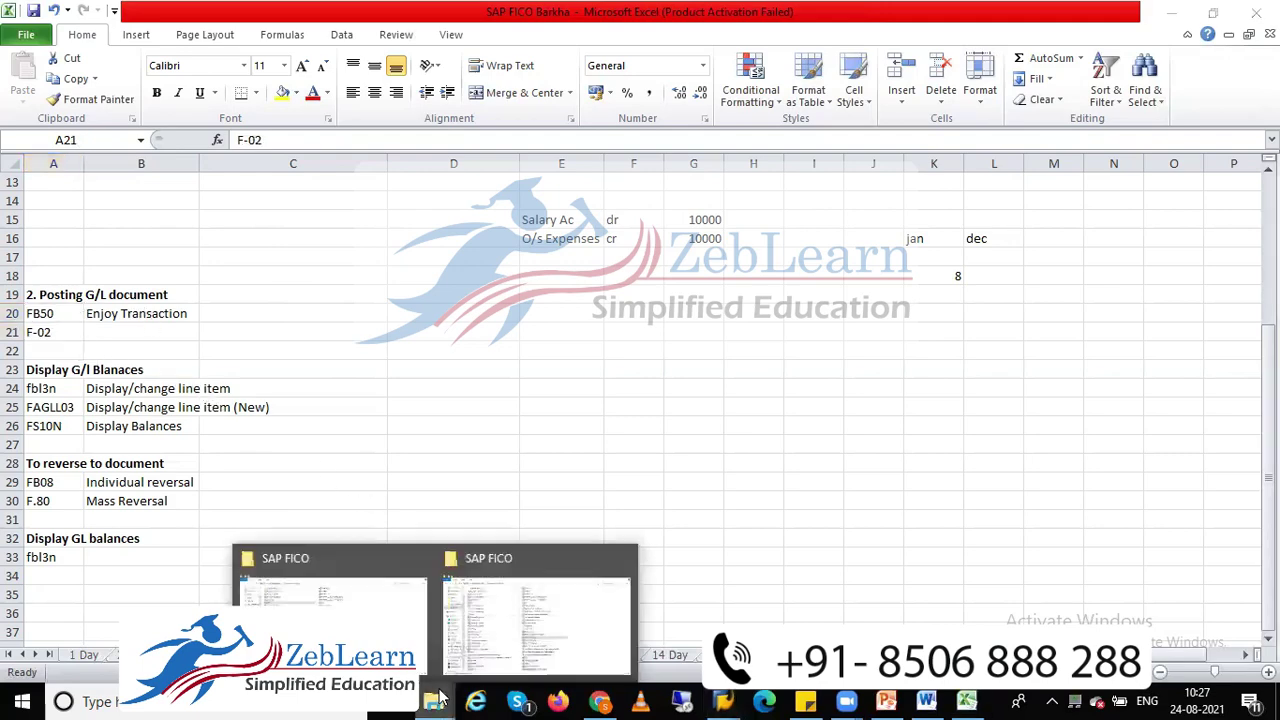
pyautogui.click(510, 632)
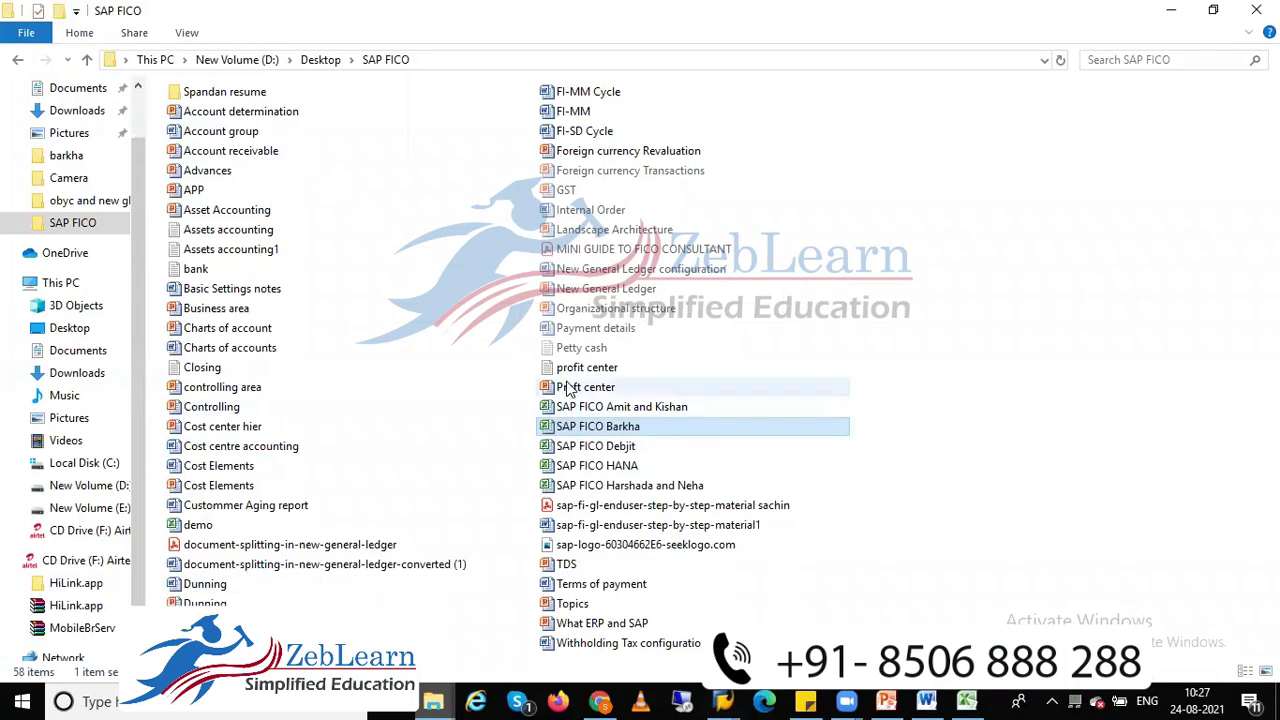
pyautogui.hotkey('alt', 'Tab')
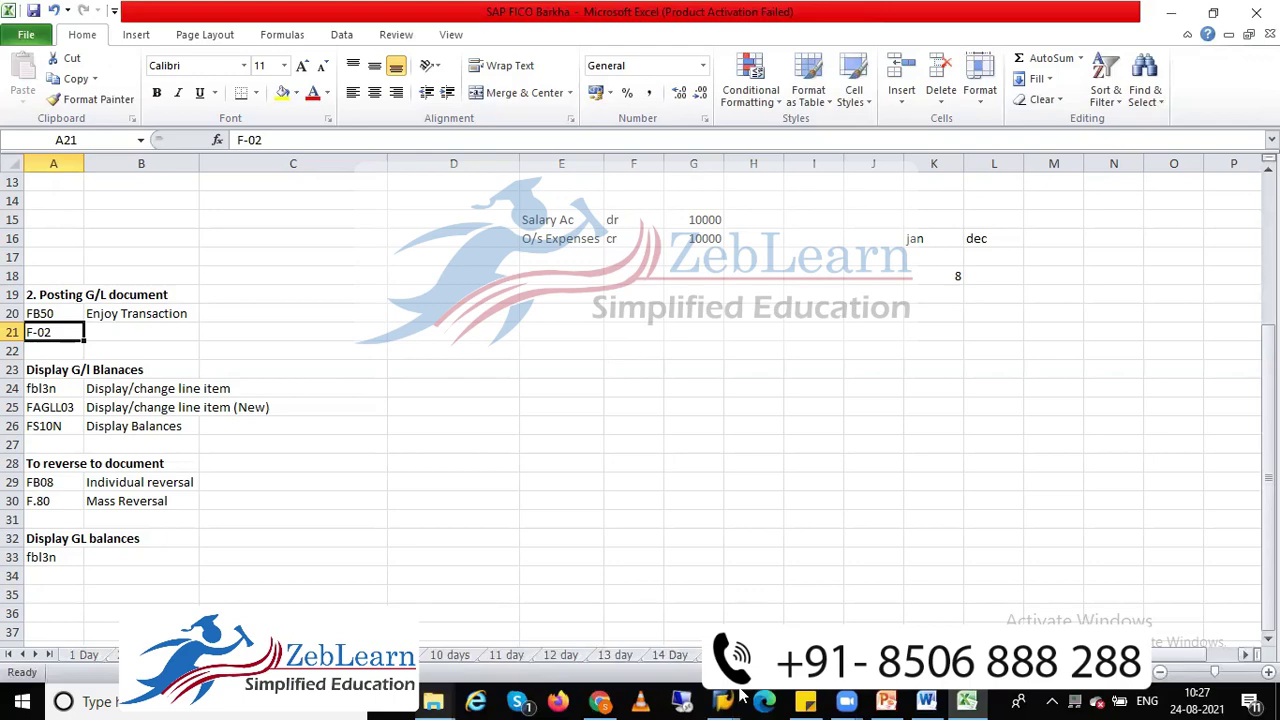
# Switch to SAP Easy Access and expand Accounting, Financial Accounting, General Ledger and Document Entry in the SAP Menu tree
pyautogui.moveTo(741, 697)
pyautogui.click(823, 610)
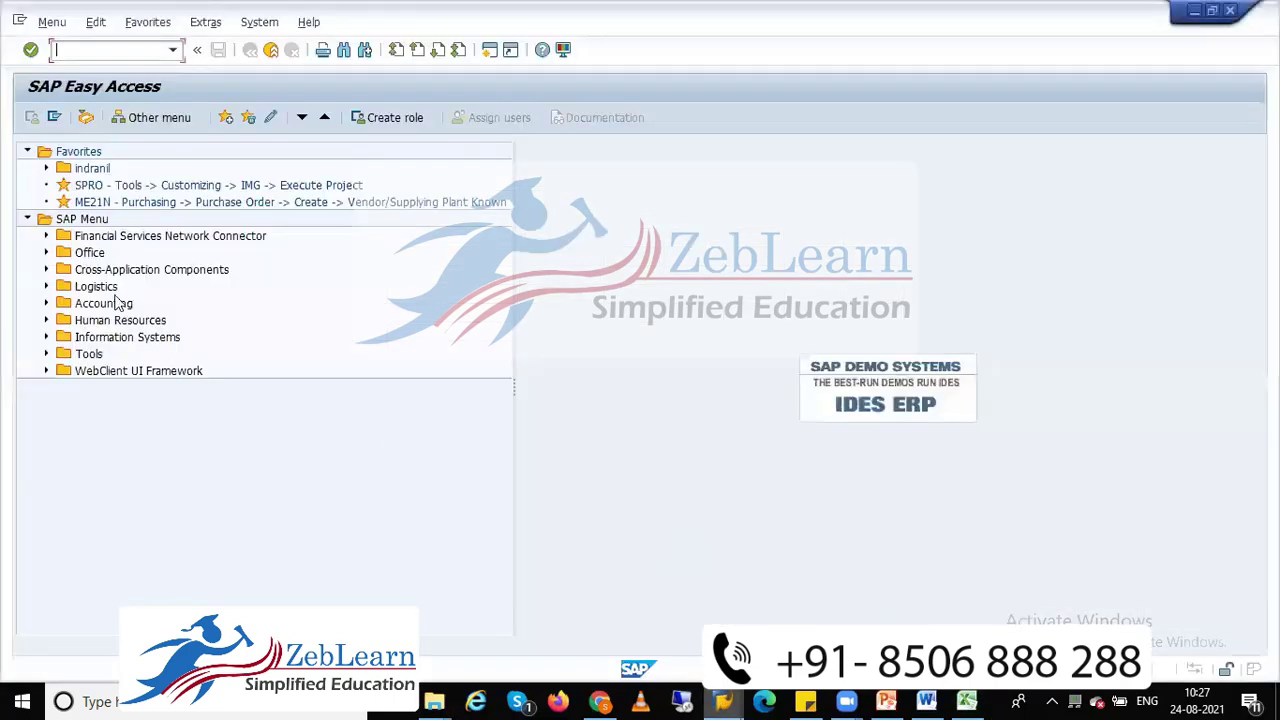
pyautogui.click(46, 286)
pyautogui.click(46, 287)
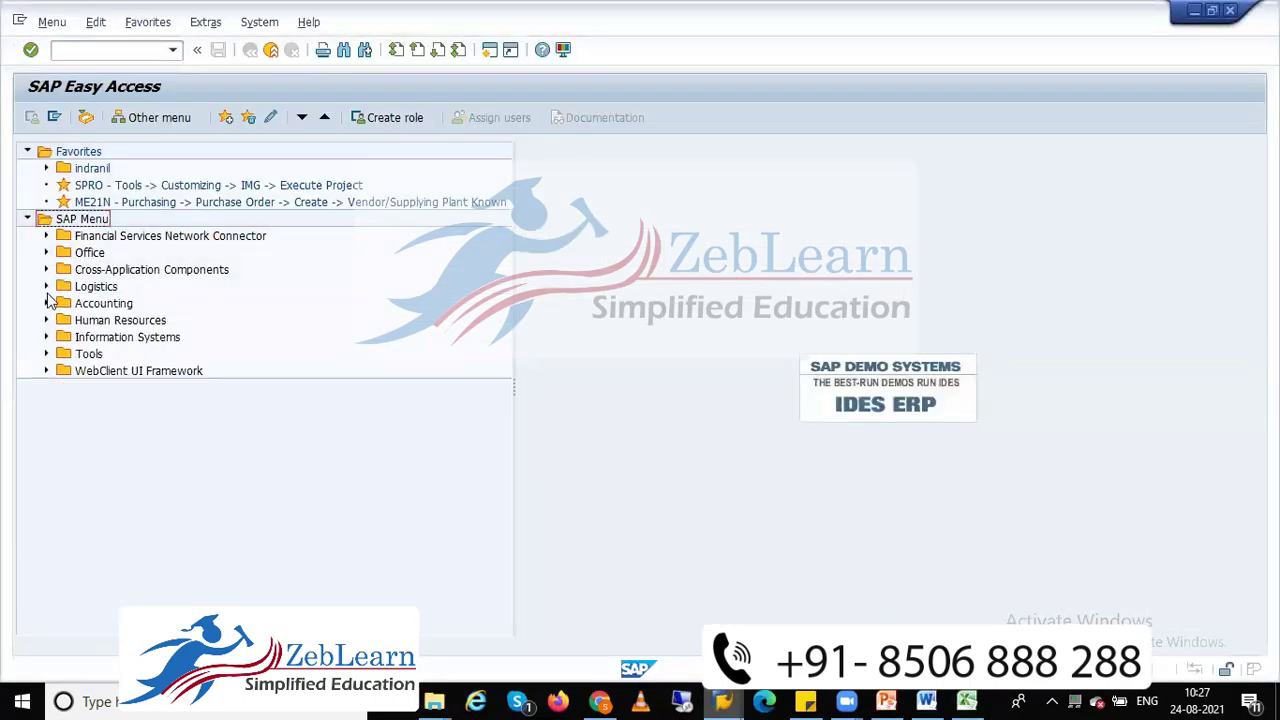
pyautogui.click(46, 303)
pyautogui.click(65, 320)
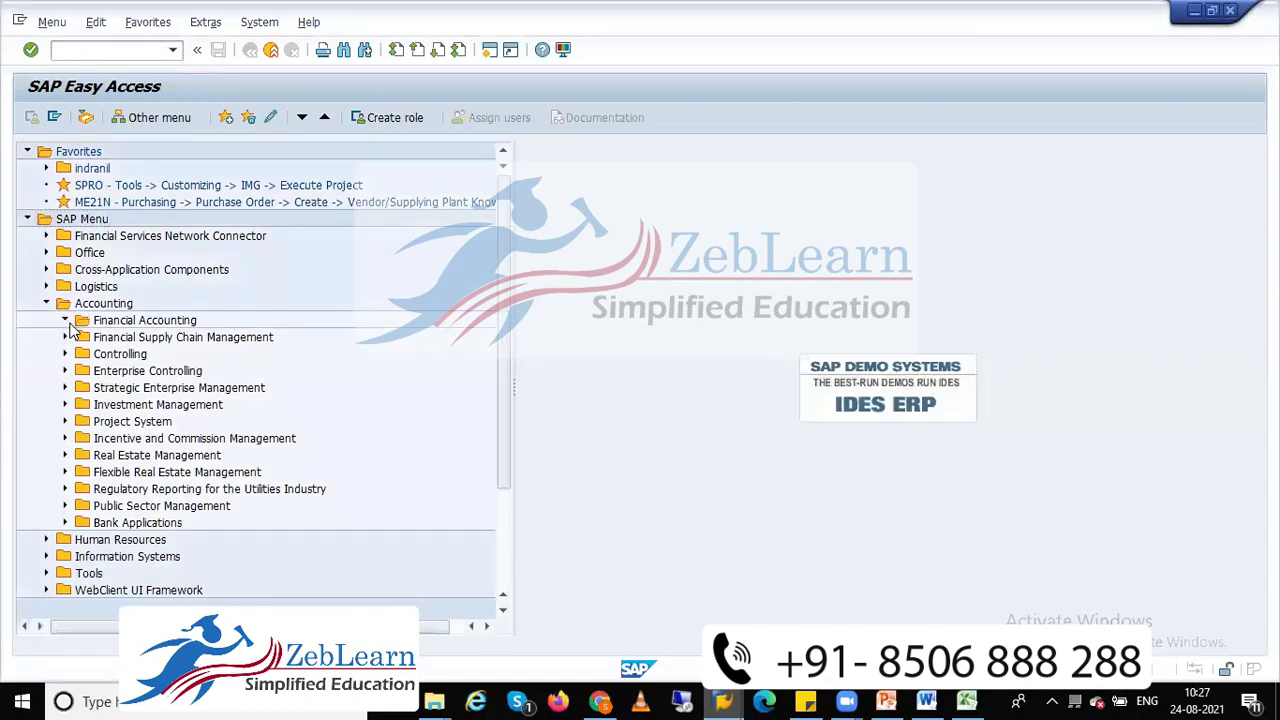
pyautogui.click(84, 337)
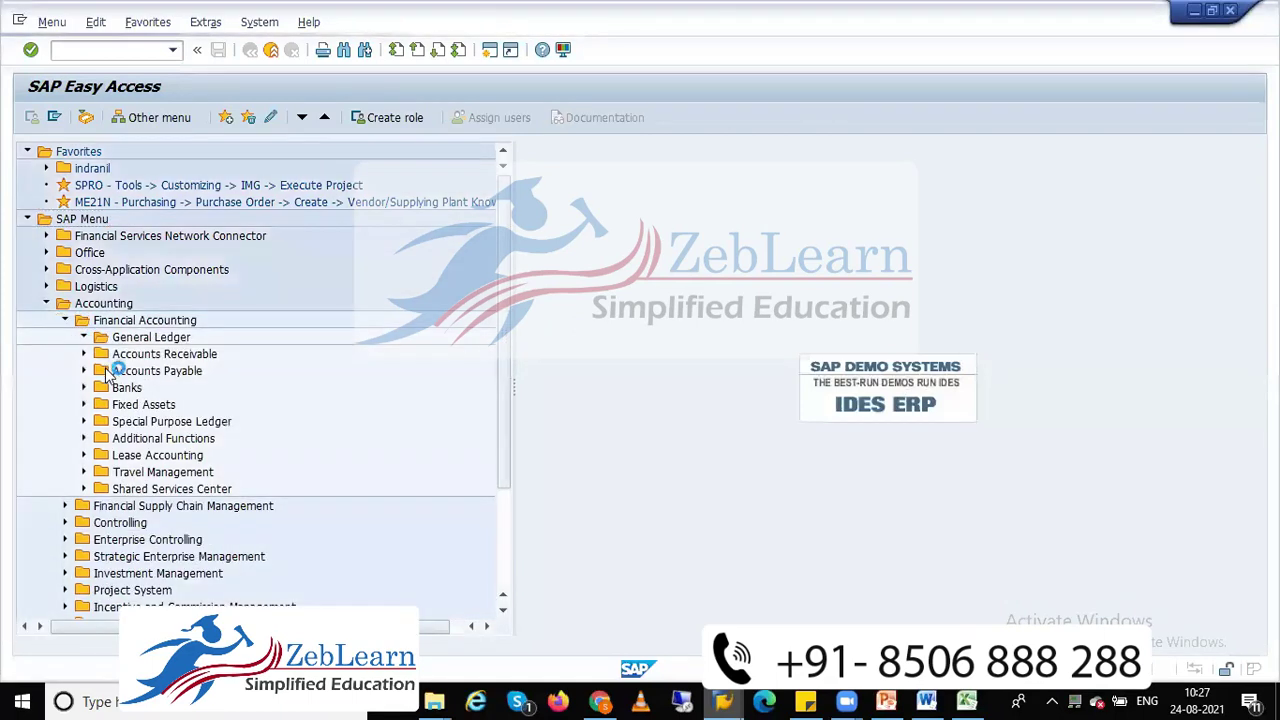
pyautogui.click(102, 355)
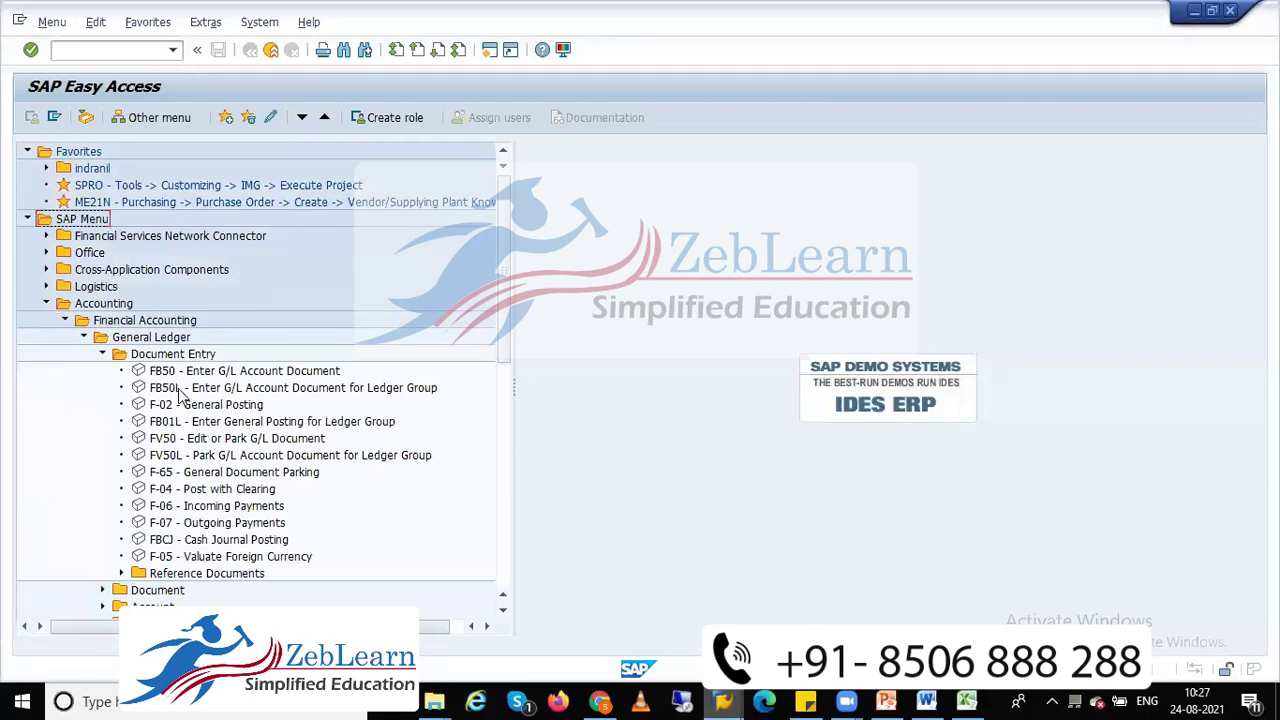
# Compare the FB50 Enter G/L Account Document and F-02 General Posting entries under Document Entry
pyautogui.click(226, 372)
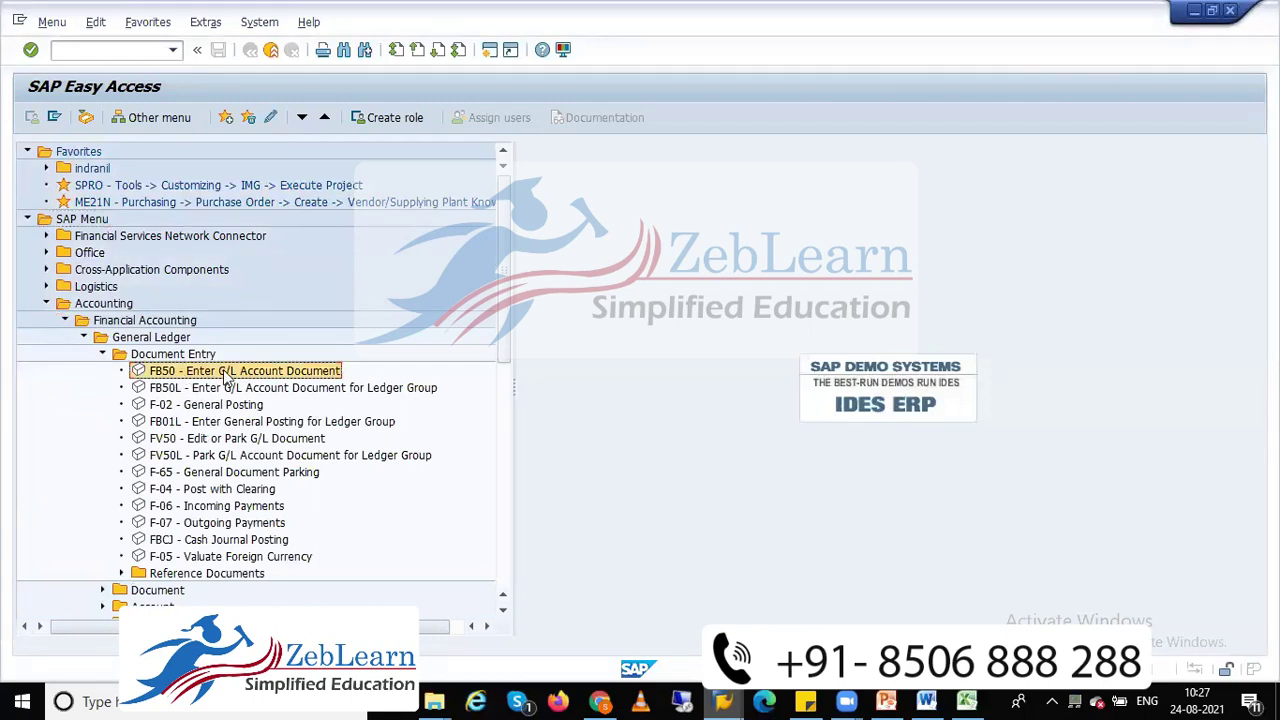
pyautogui.click(205, 406)
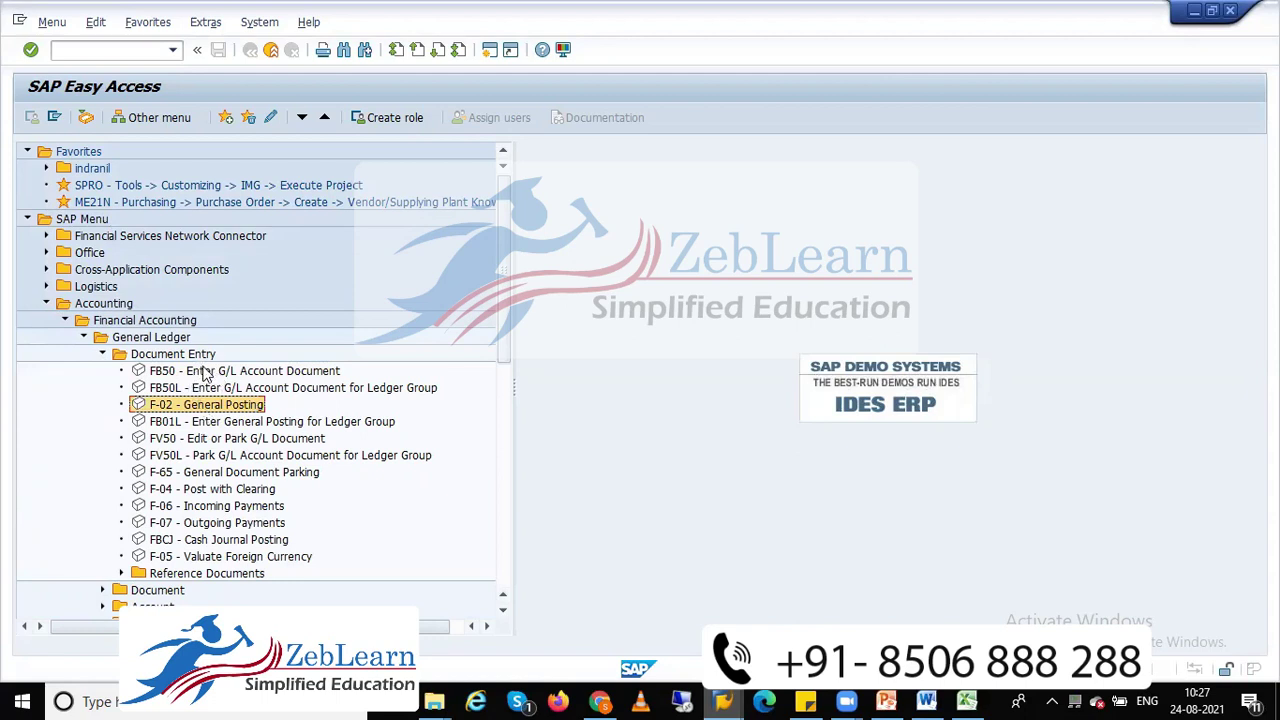
pyautogui.click(205, 372)
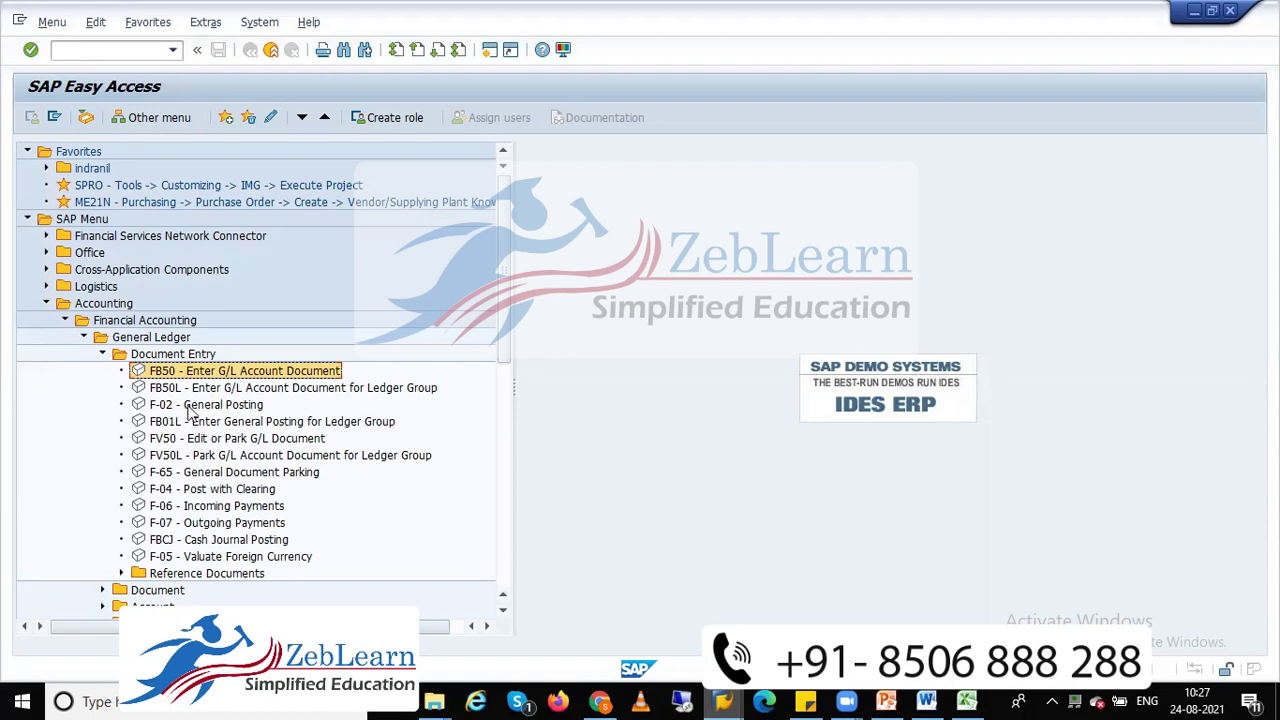
pyautogui.click(213, 405)
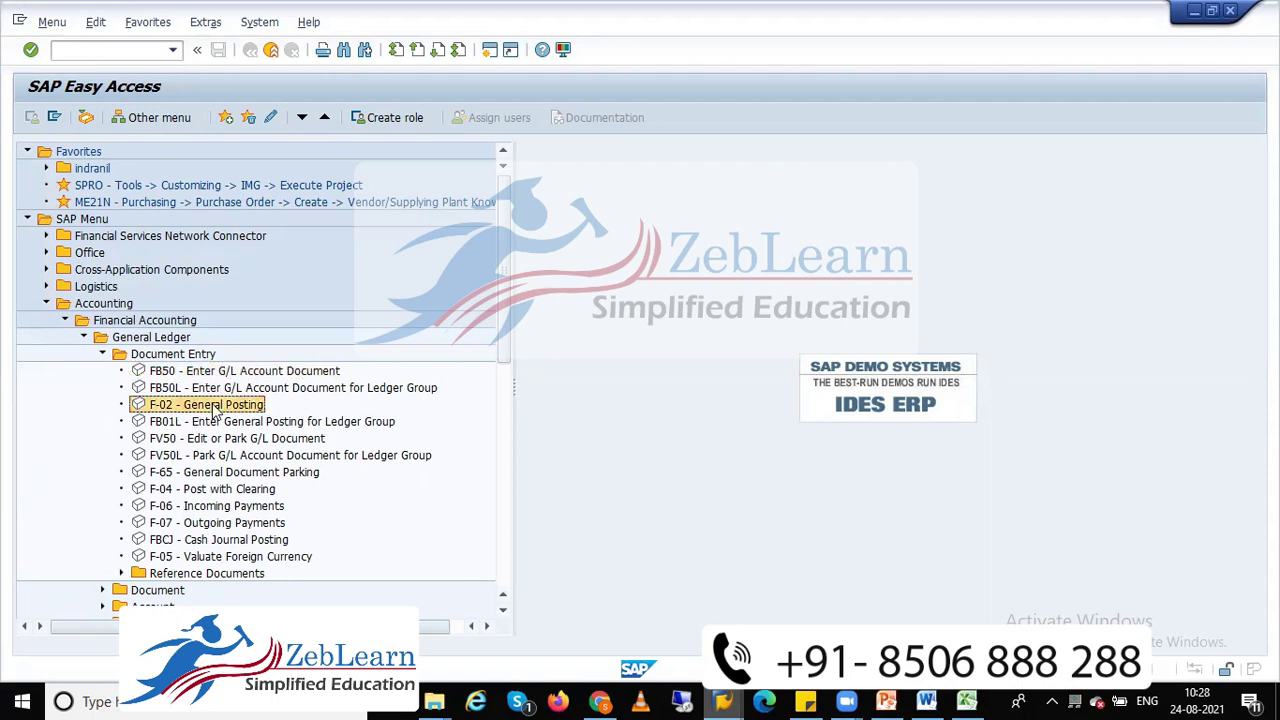
pyautogui.click(193, 374)
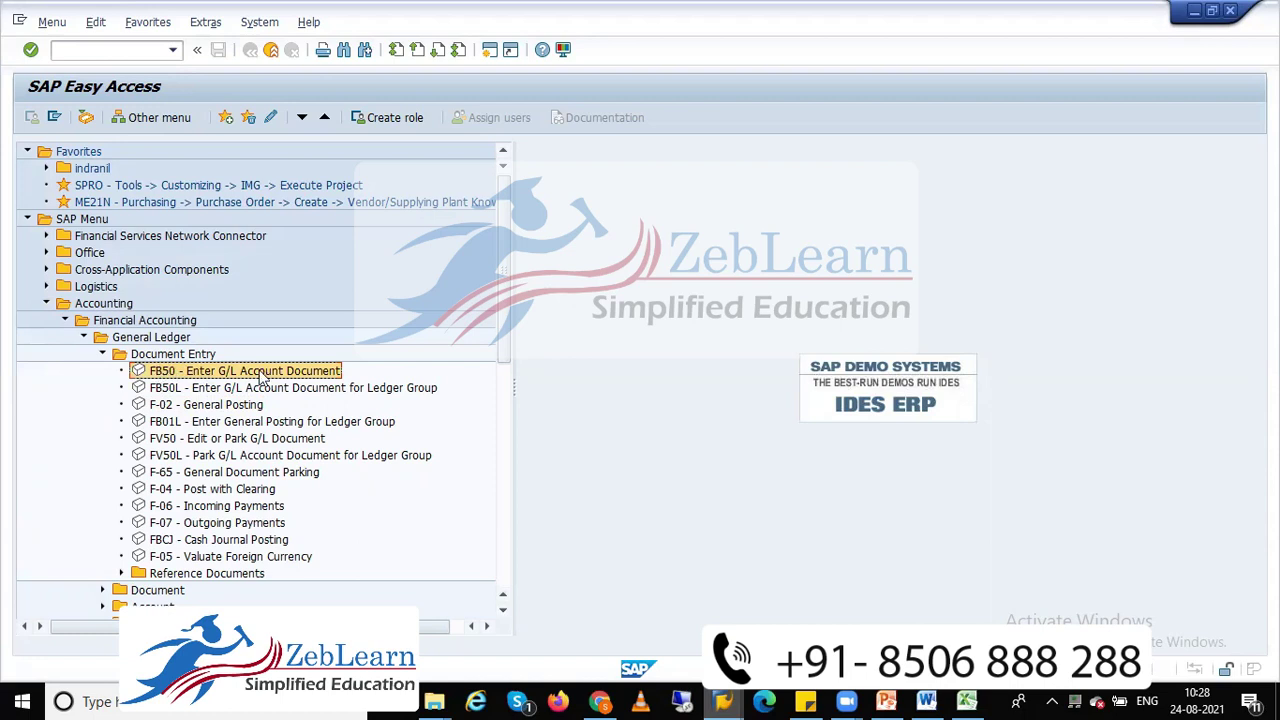
pyautogui.click(229, 407)
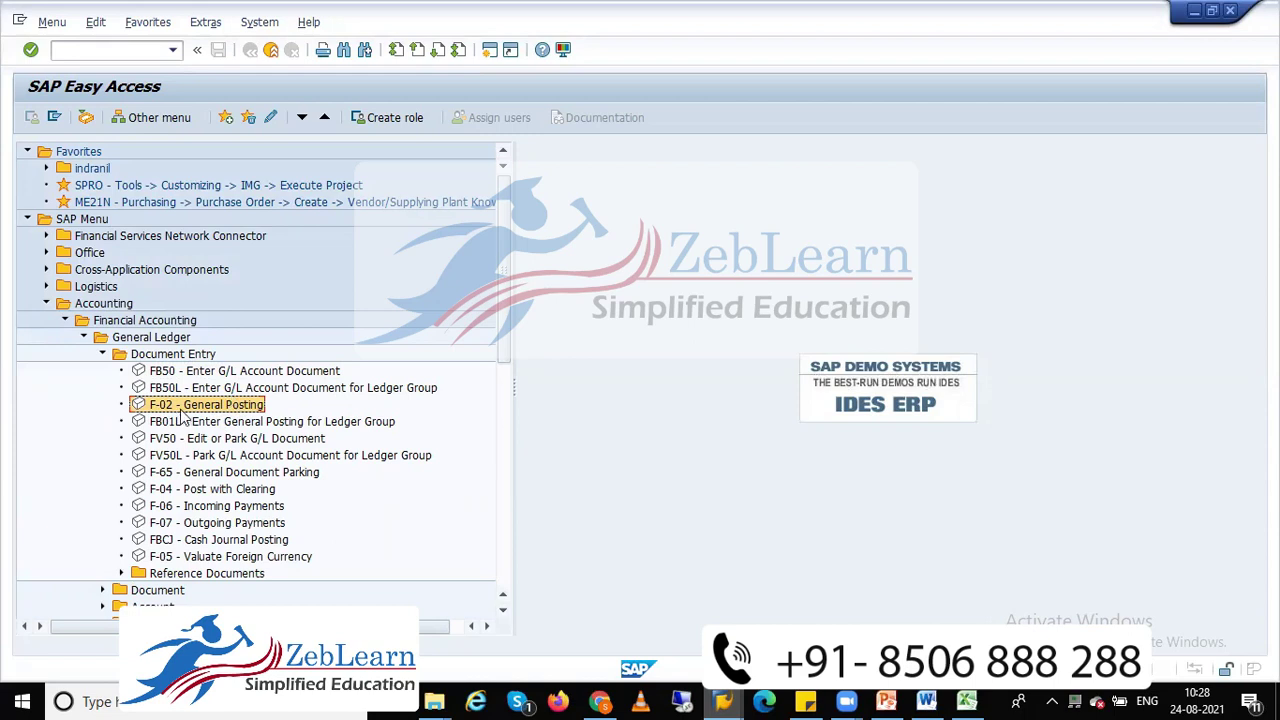
pyautogui.click(228, 375)
pyautogui.click(231, 406)
pyautogui.click(218, 374)
pyautogui.click(217, 390)
pyautogui.click(216, 374)
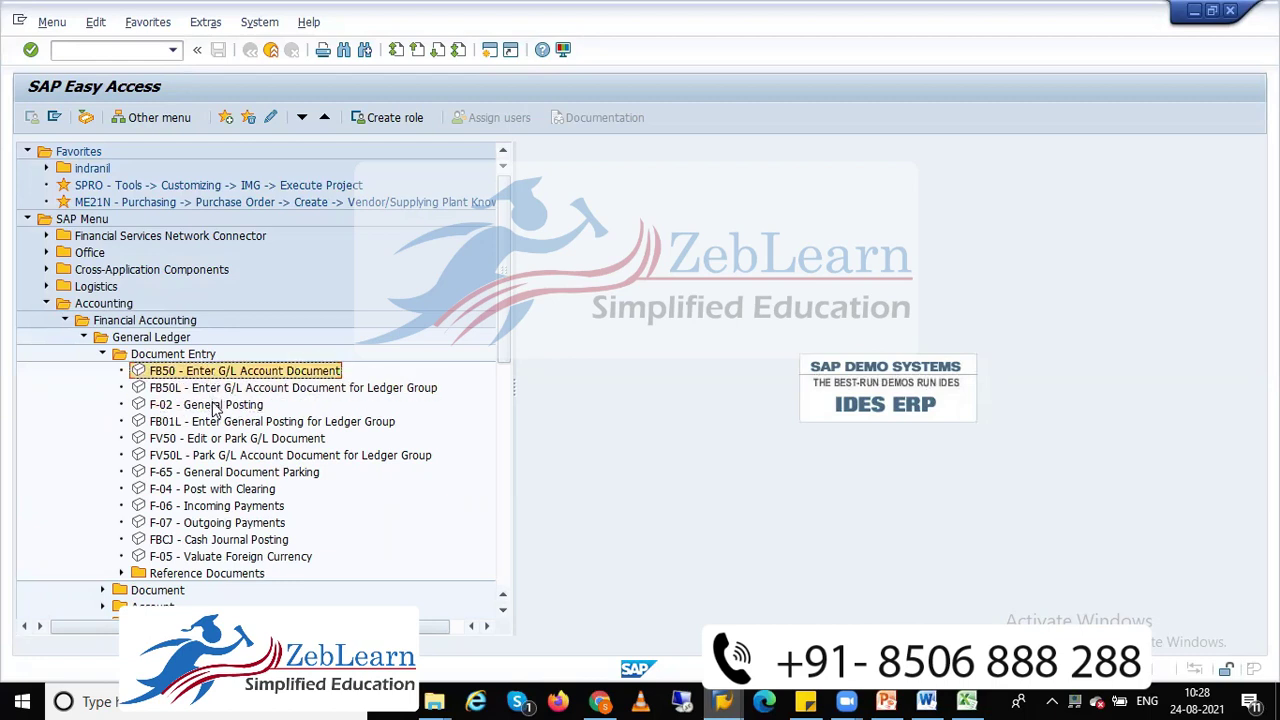
pyautogui.click(216, 406)
pyautogui.click(211, 372)
pyautogui.click(208, 405)
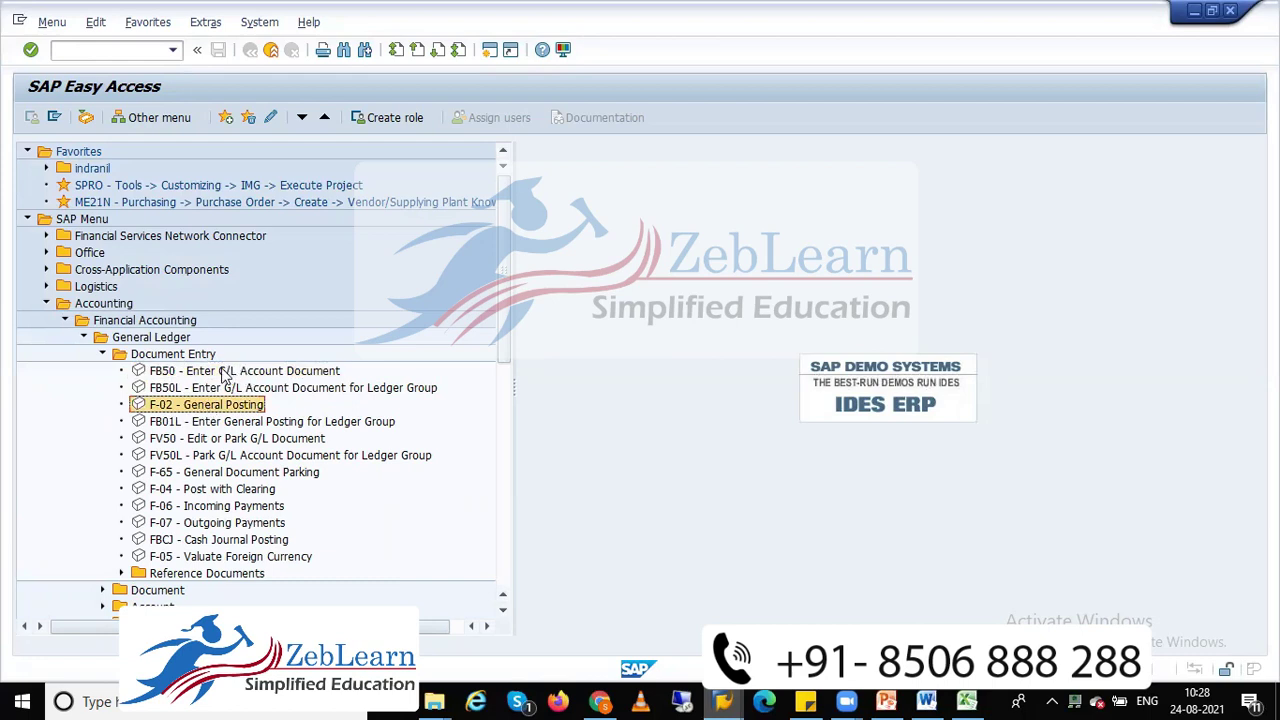
pyautogui.click(224, 373)
pyautogui.click(204, 406)
pyautogui.click(211, 376)
pyautogui.click(197, 408)
# Open transaction F-02 General Posting and set the document date to 24.08.2021
pyautogui.doubleClick(190, 402)
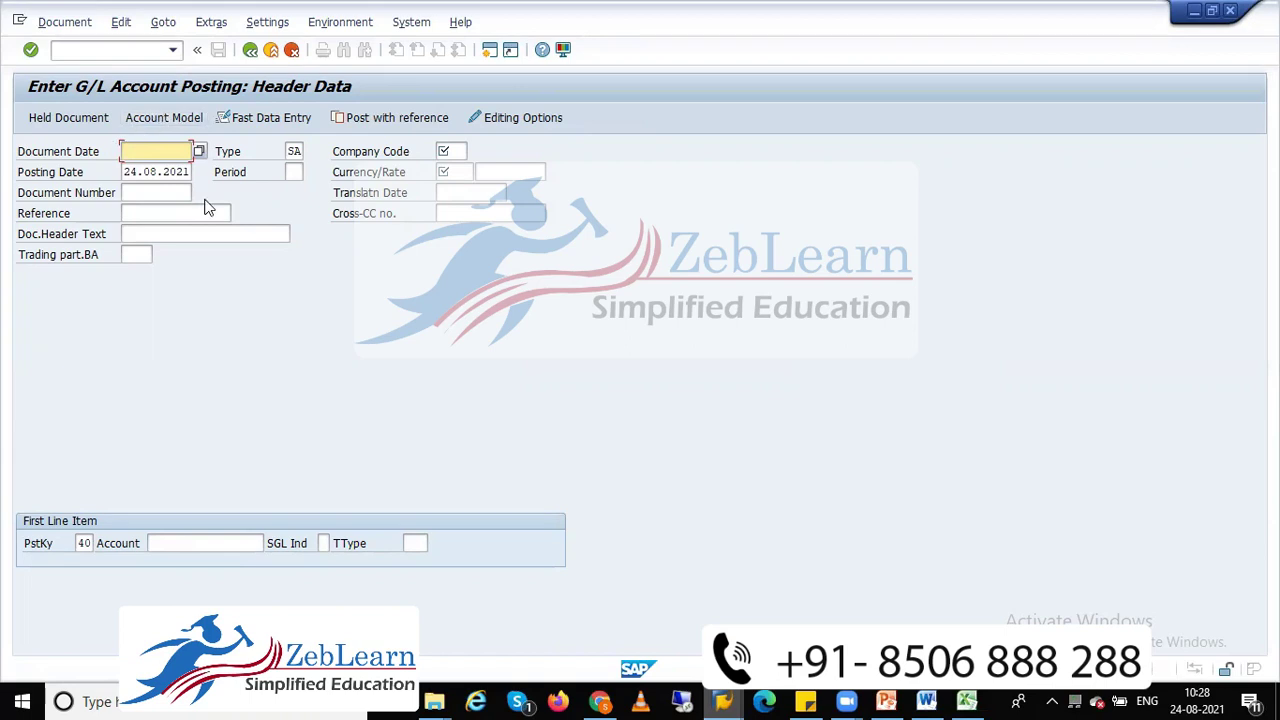
pyautogui.write('24.08.2021')
pyautogui.press('Tab')
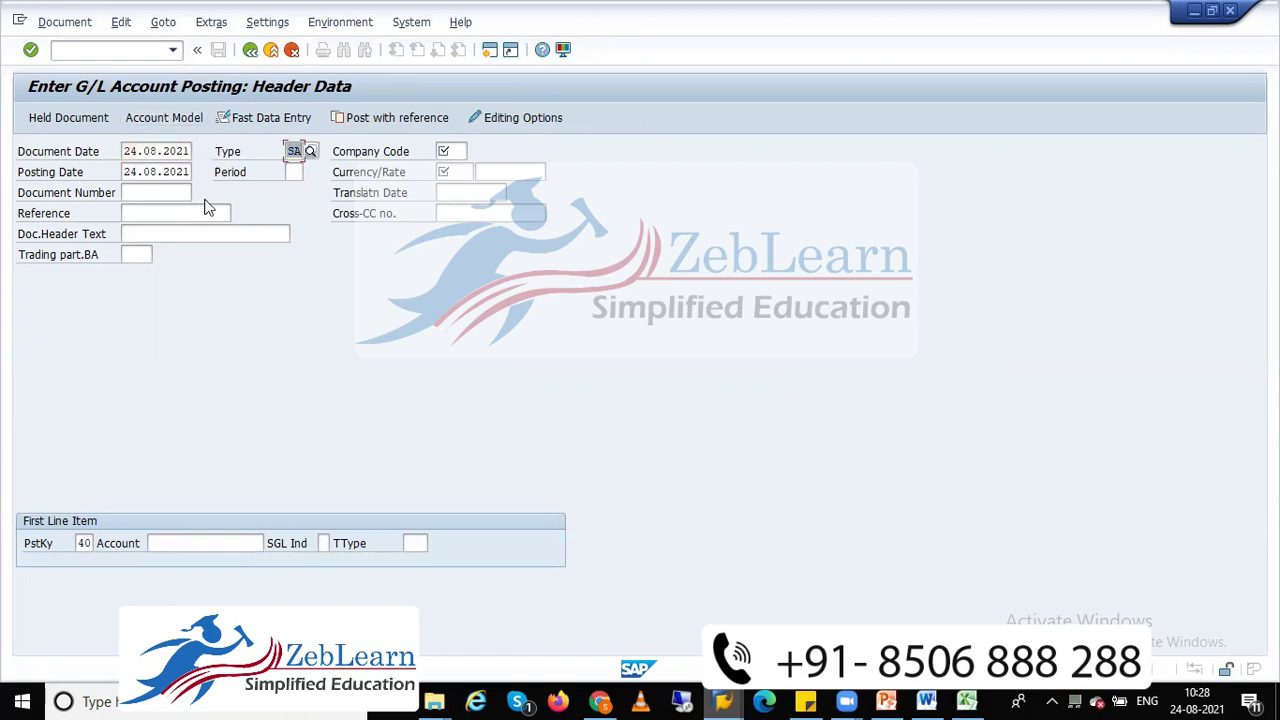
# Set the posting header's company code to TAT6 (Tata Motors) and its currency to INR, keeping document type SA
pyautogui.press('Tab')
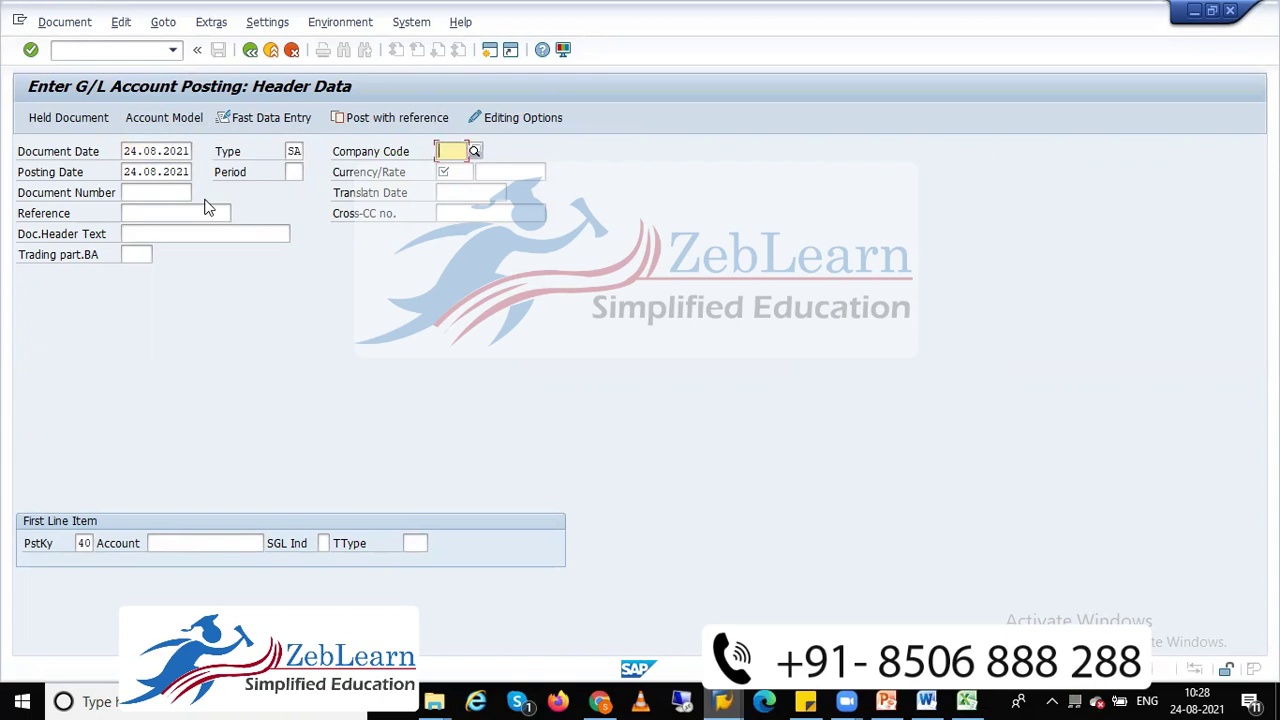
pyautogui.hotkey('shift', 'Tab')
pyautogui.press('Tab')
pyautogui.write('tat6')
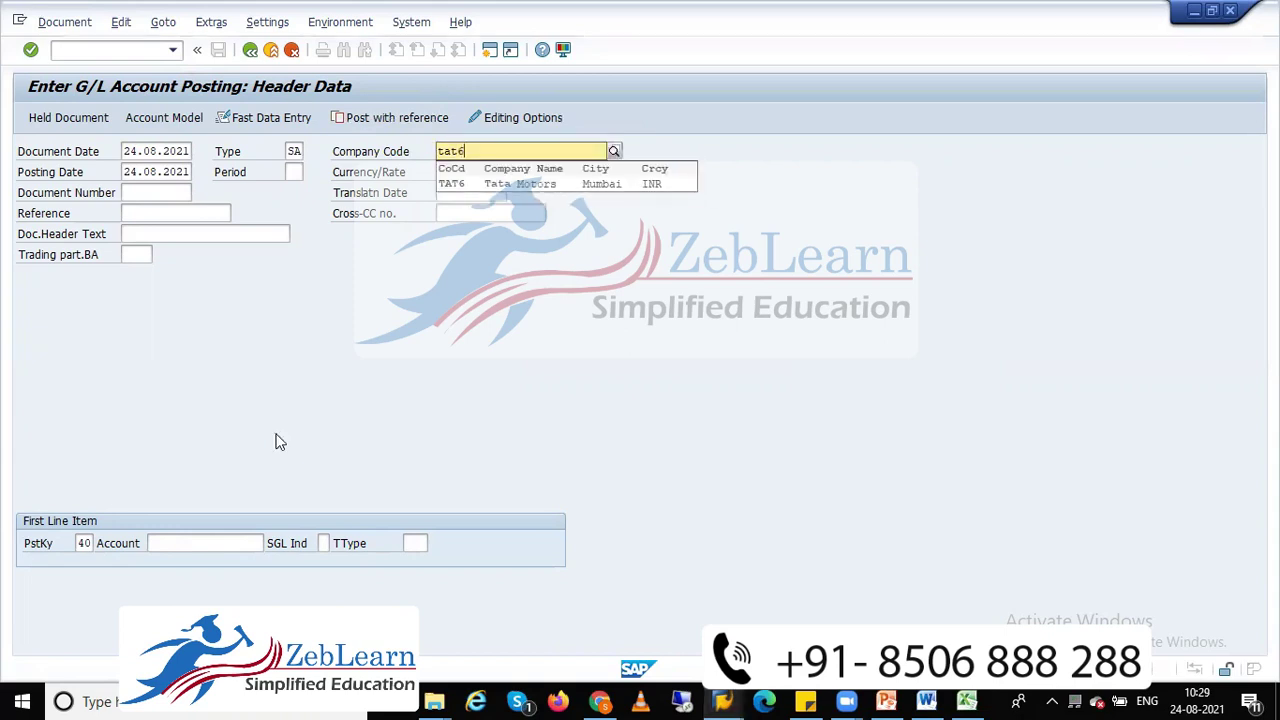
pyautogui.press('Down')
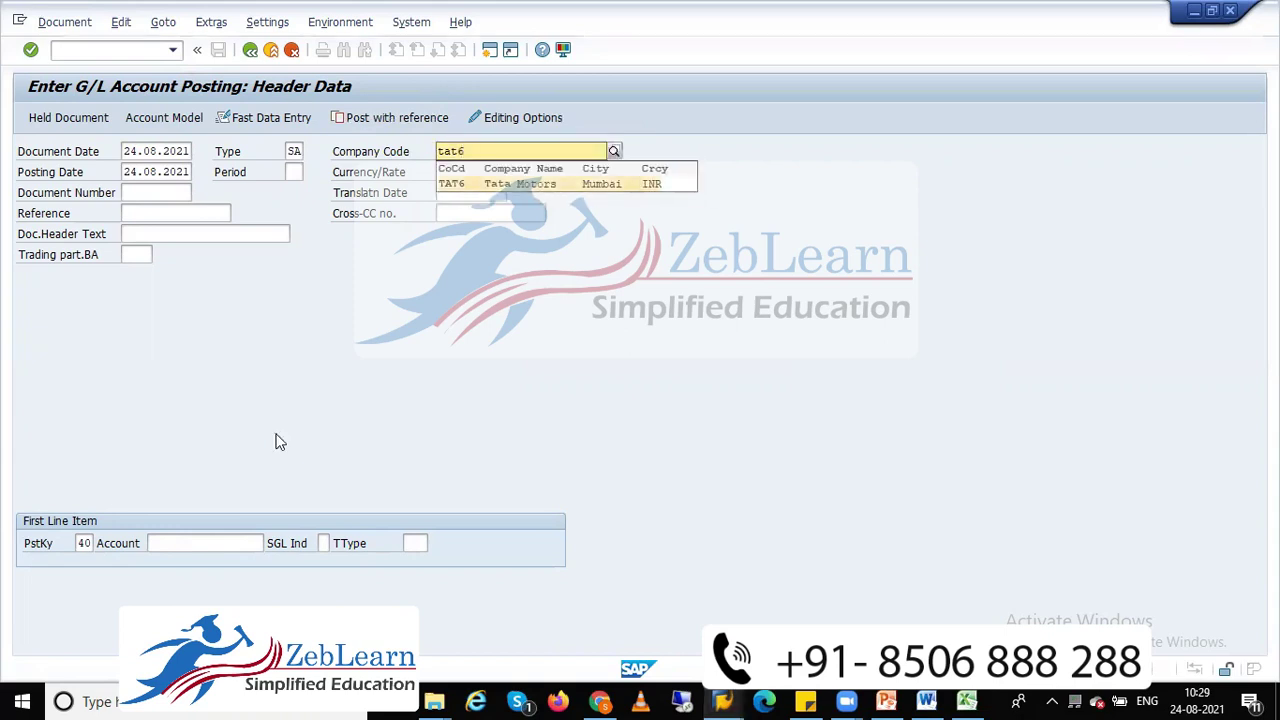
pyautogui.press('Return')
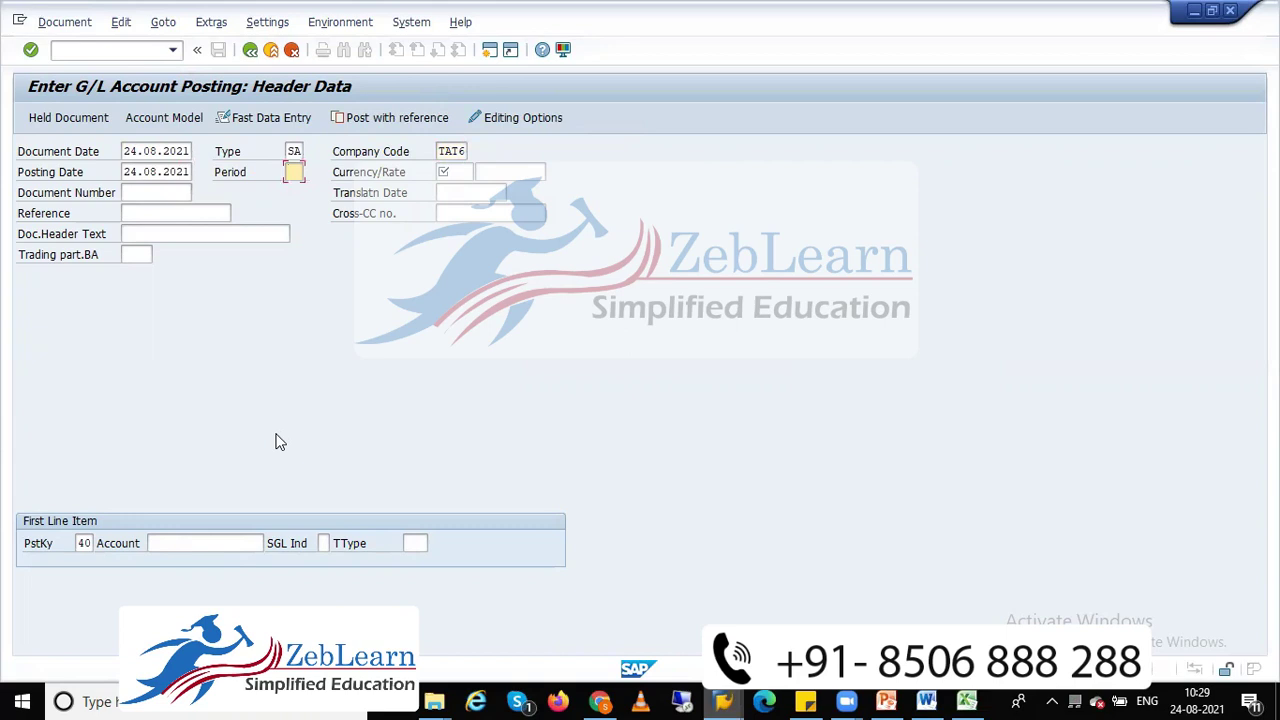
pyautogui.press('Tab')
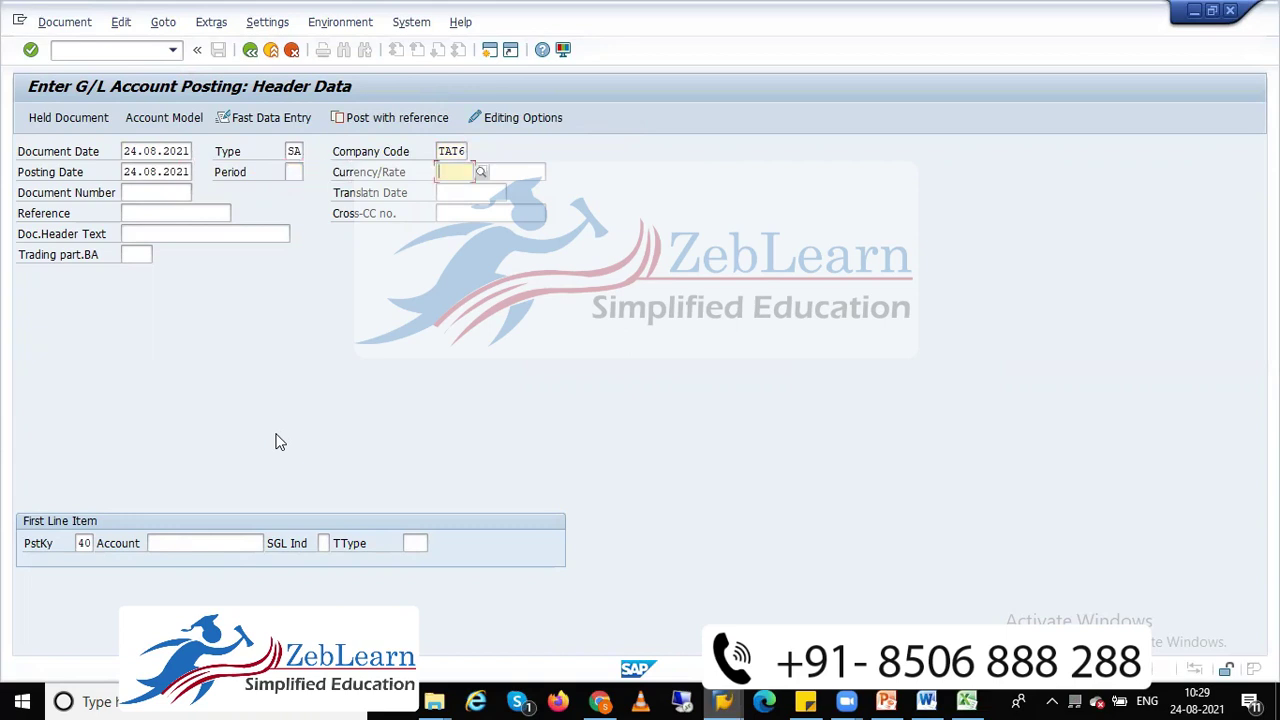
pyautogui.write('inr')
pyautogui.press('Return')
pyautogui.press('Tab')
pyautogui.press('Tab')
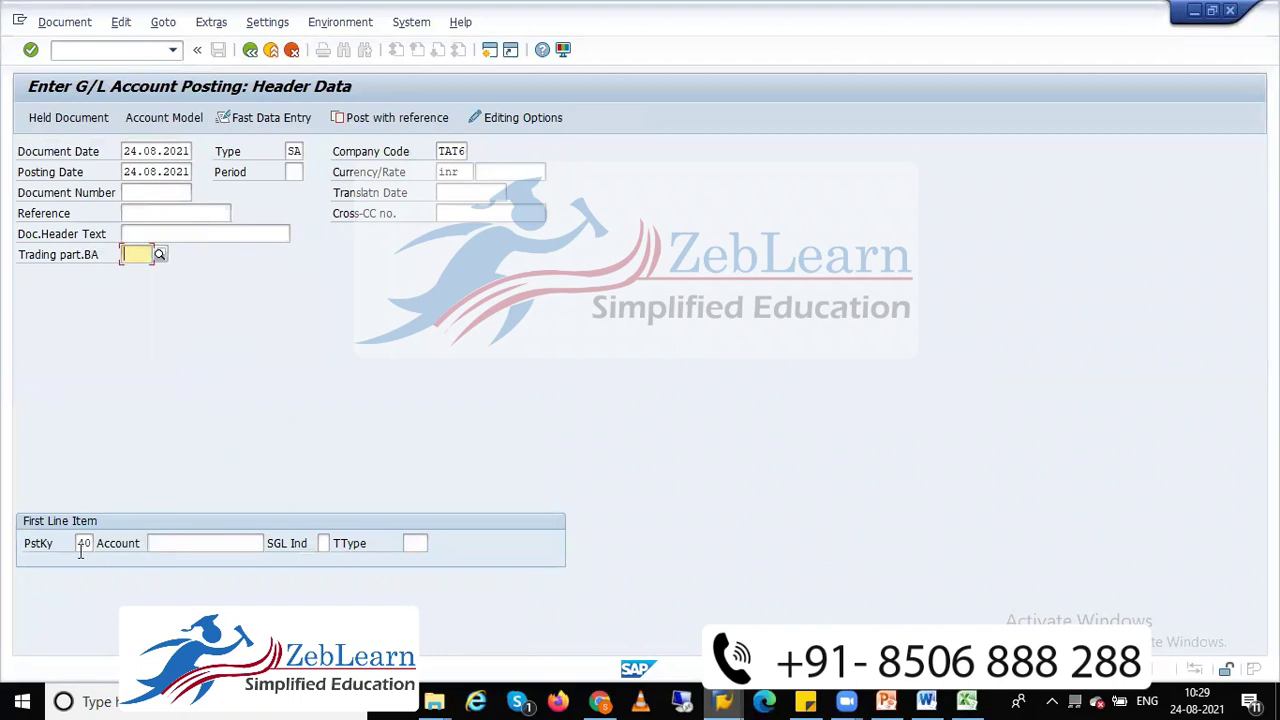
# Look up company code TAT6's G/L accounts, choose Electricity Expenses A/c for the first line item with posting key 40, and submit the header
pyautogui.click(187, 541)
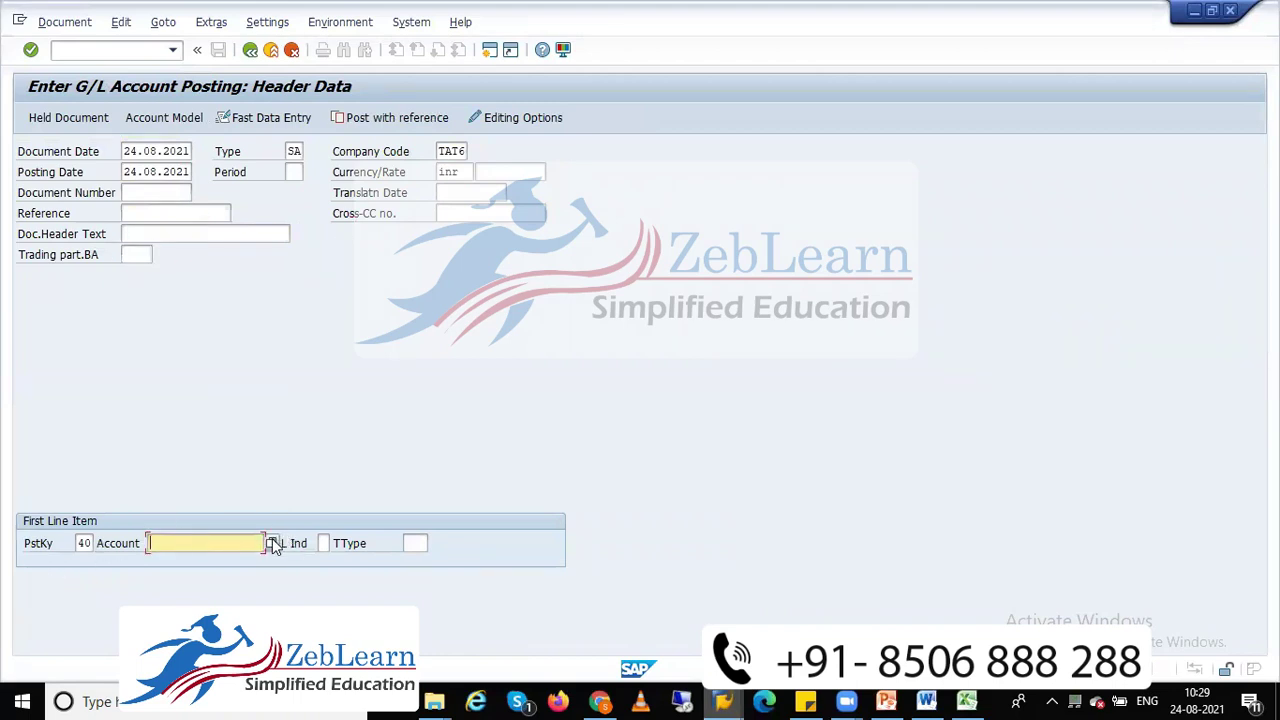
pyautogui.click(270, 543)
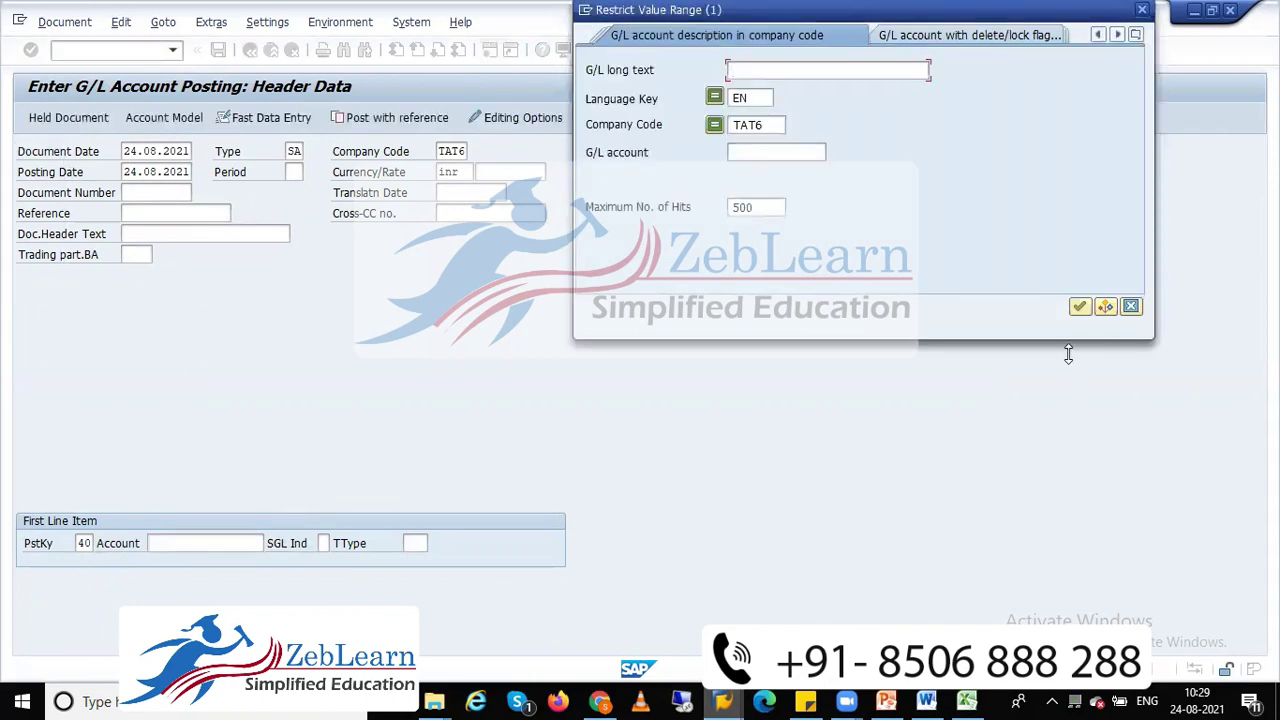
pyautogui.click(1080, 308)
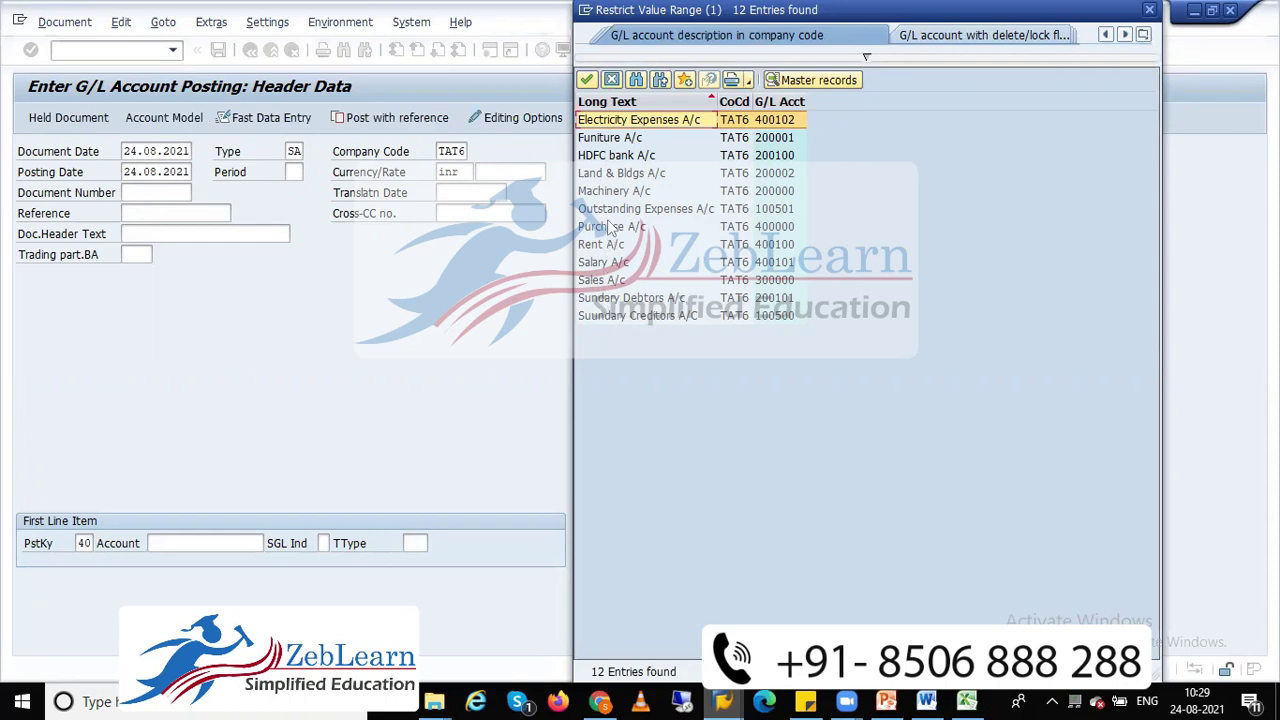
pyautogui.doubleClick(605, 125)
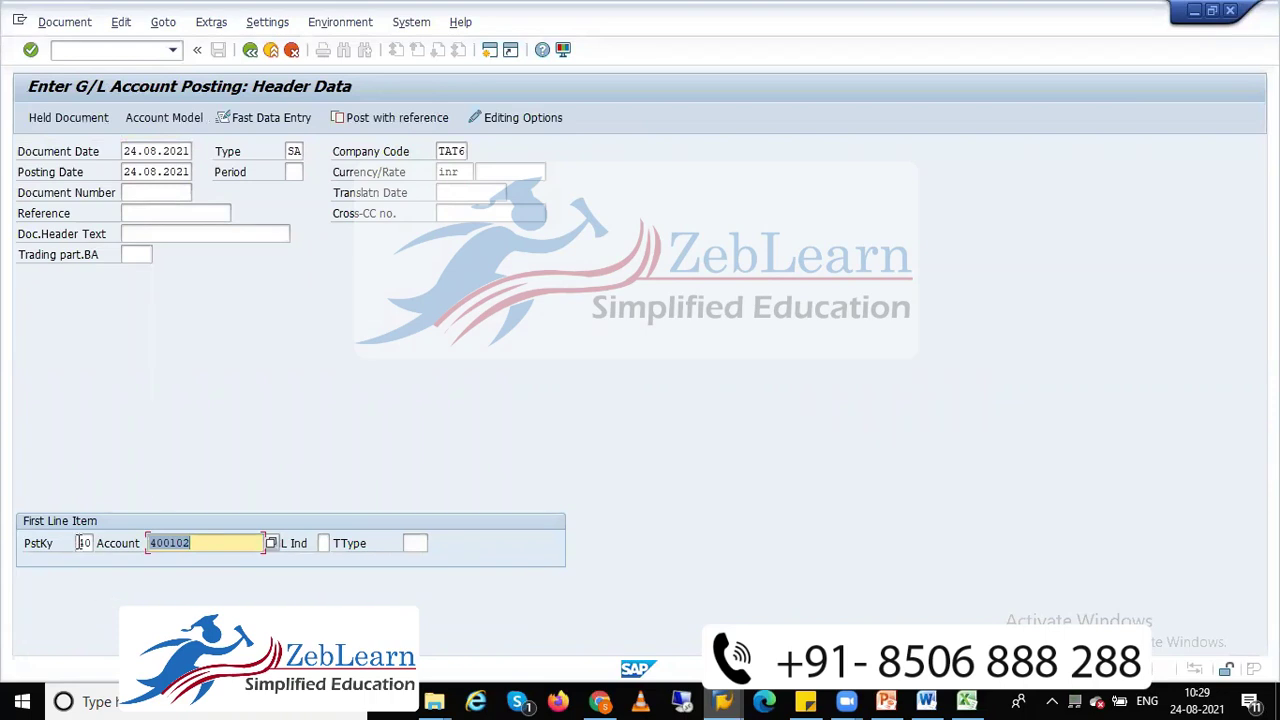
pyautogui.click(80, 542)
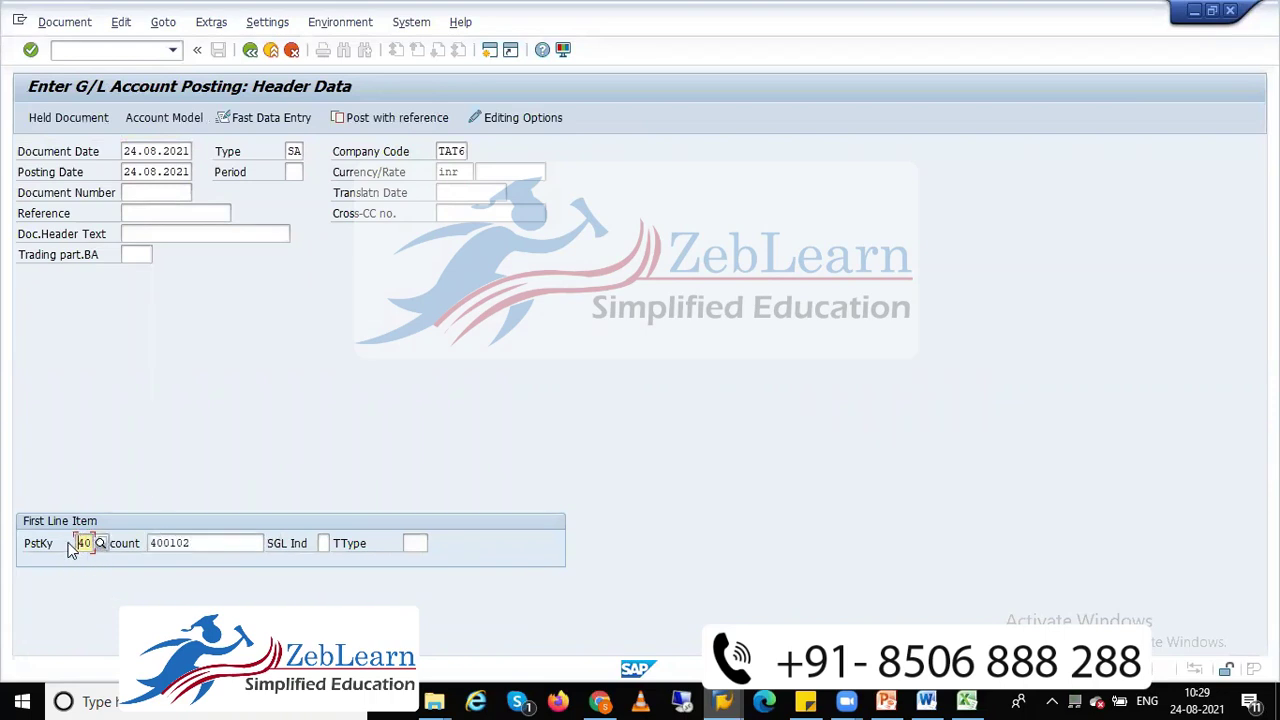
pyautogui.click(217, 540)
pyautogui.press('Return')
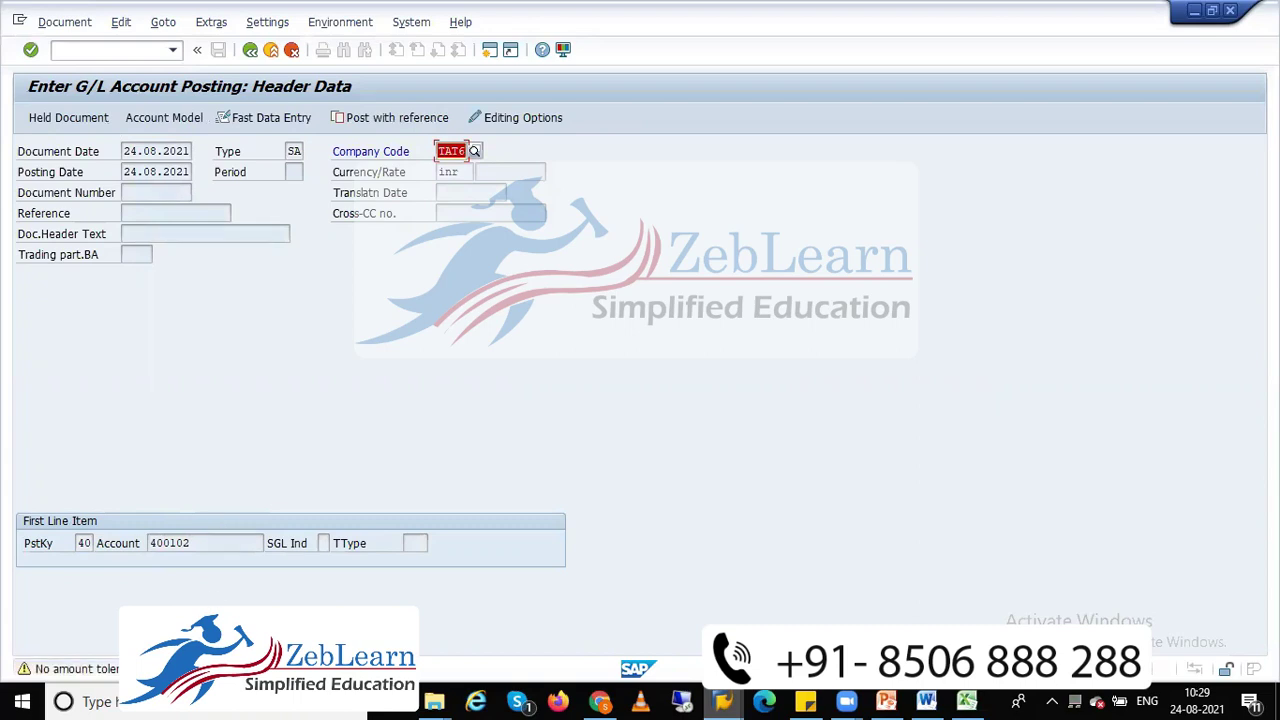
# Fill in the posting header's document header text as sdsd and its reference as sdd, and submit the header
pyautogui.press('Return')
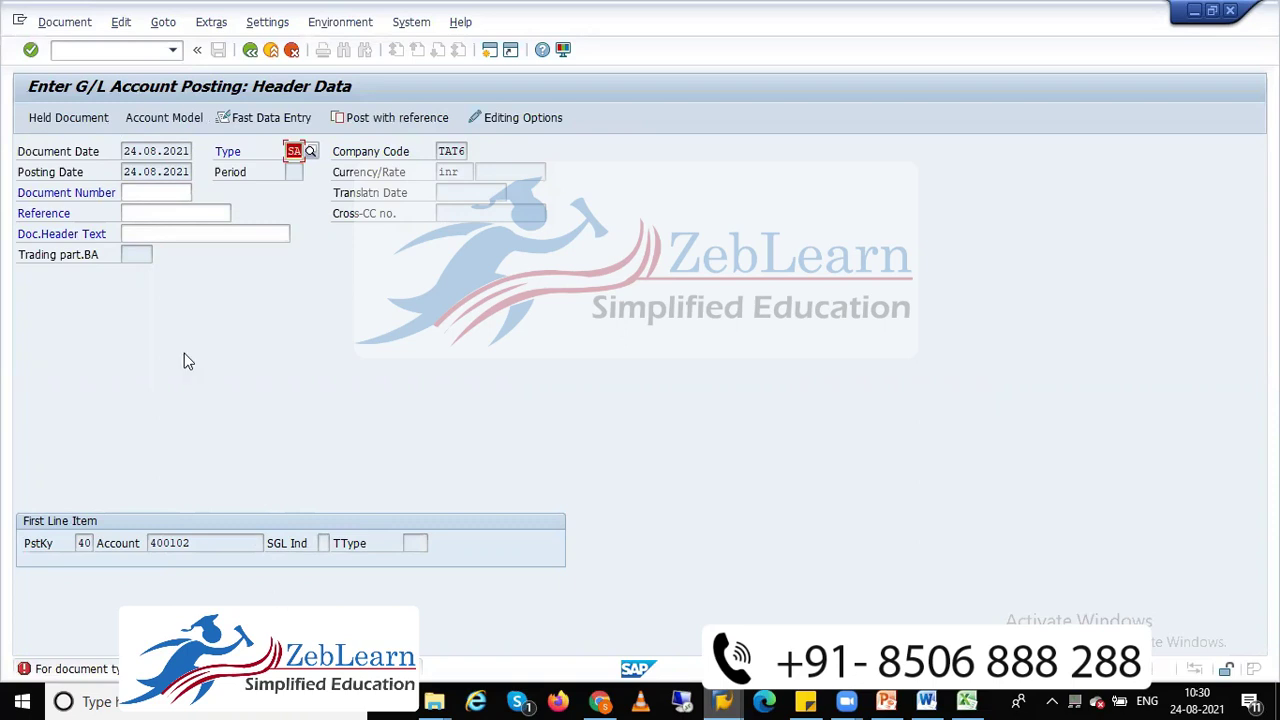
pyautogui.click(160, 237)
pyautogui.write('sds')
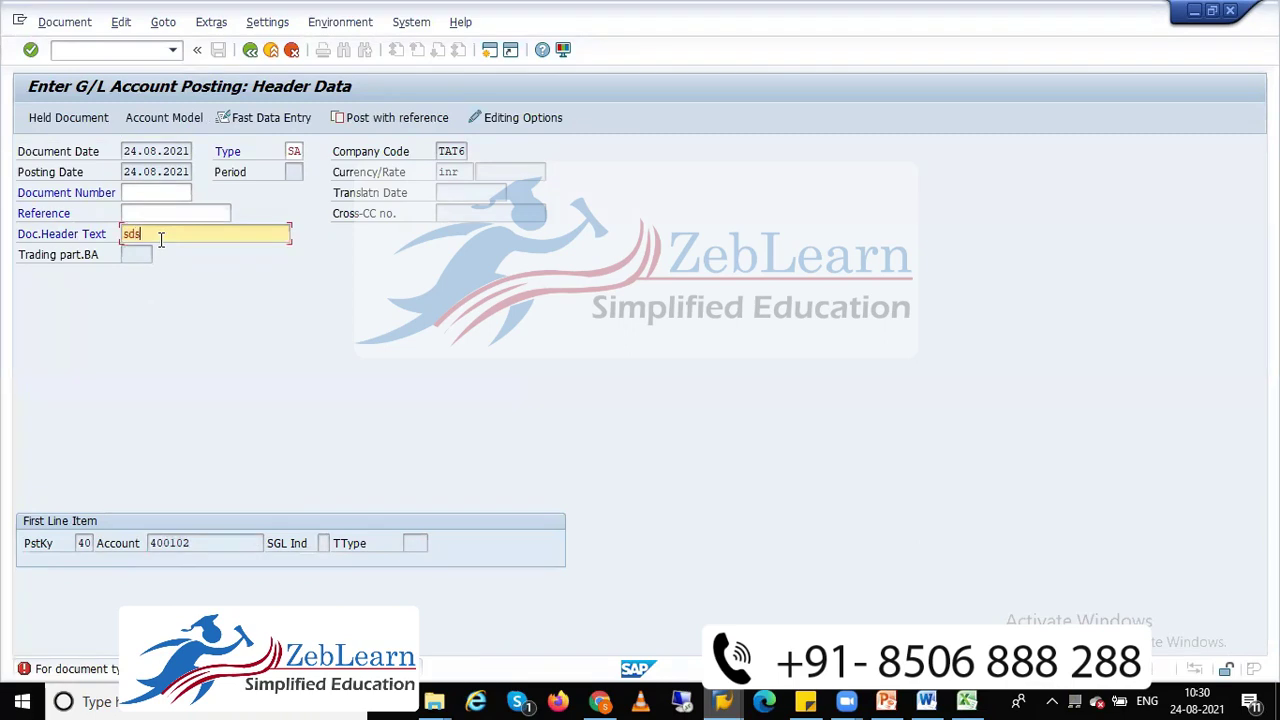
pyautogui.write('d')
pyautogui.press('Return')
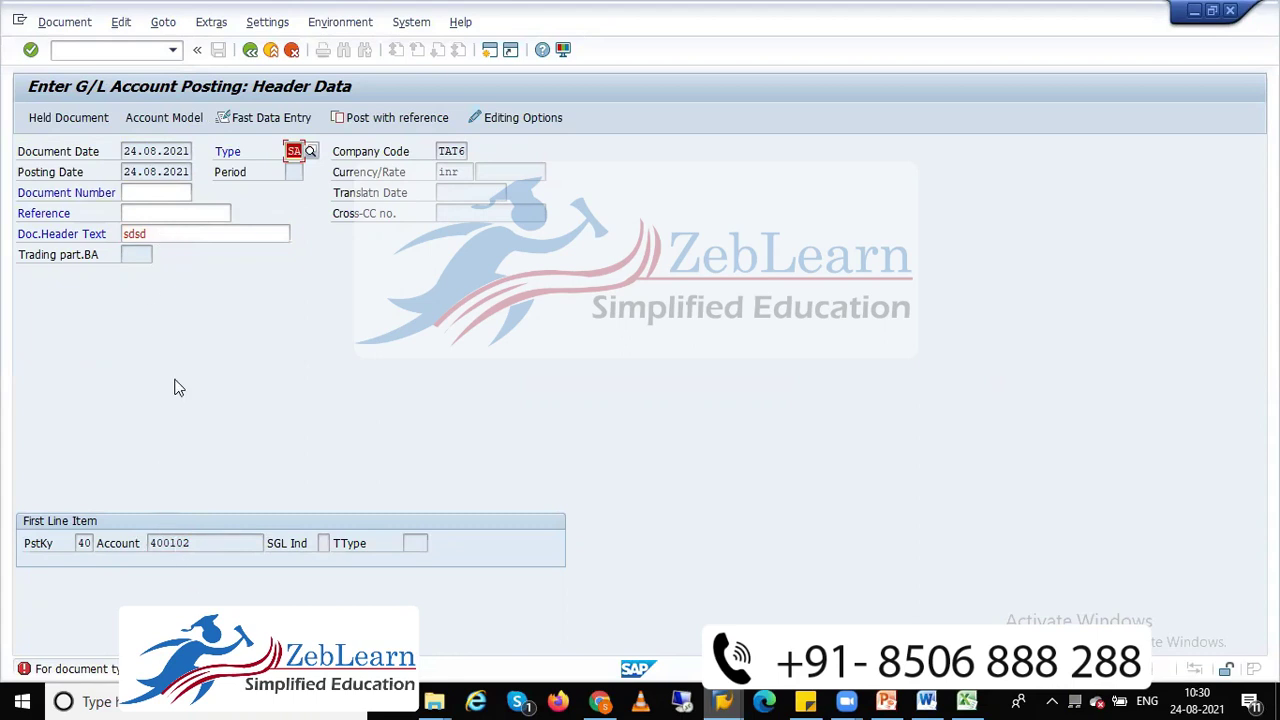
pyautogui.click(155, 215)
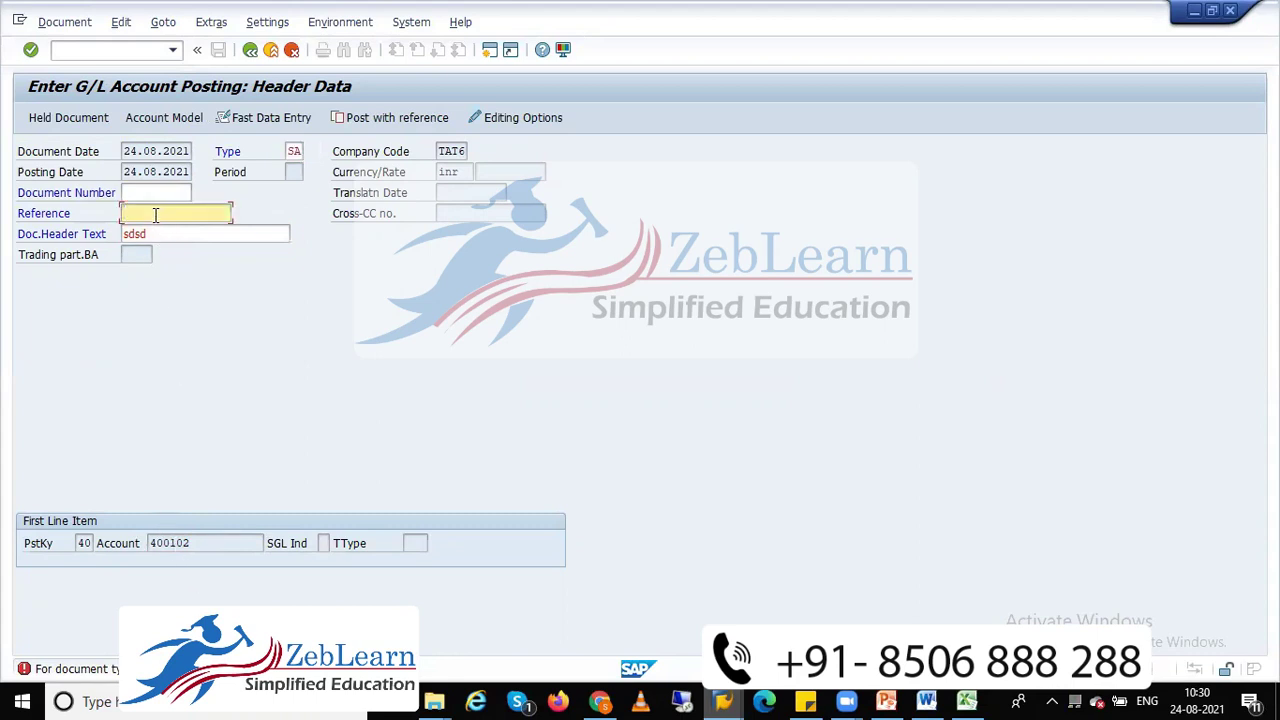
pyautogui.write('sdd')
pyautogui.press('Return')
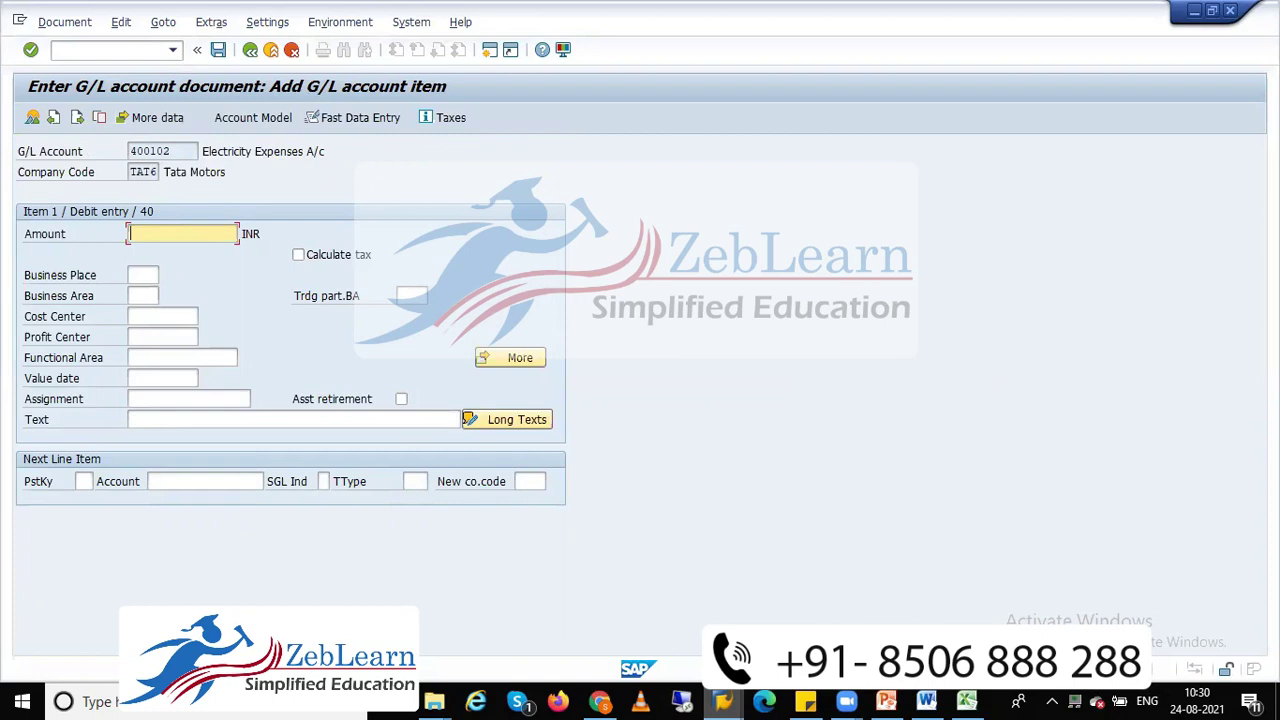
# Check the session's system information and set the Electricity Expenses A/c debit item's amount to 20000 INR
pyautogui.click(1050, 668)
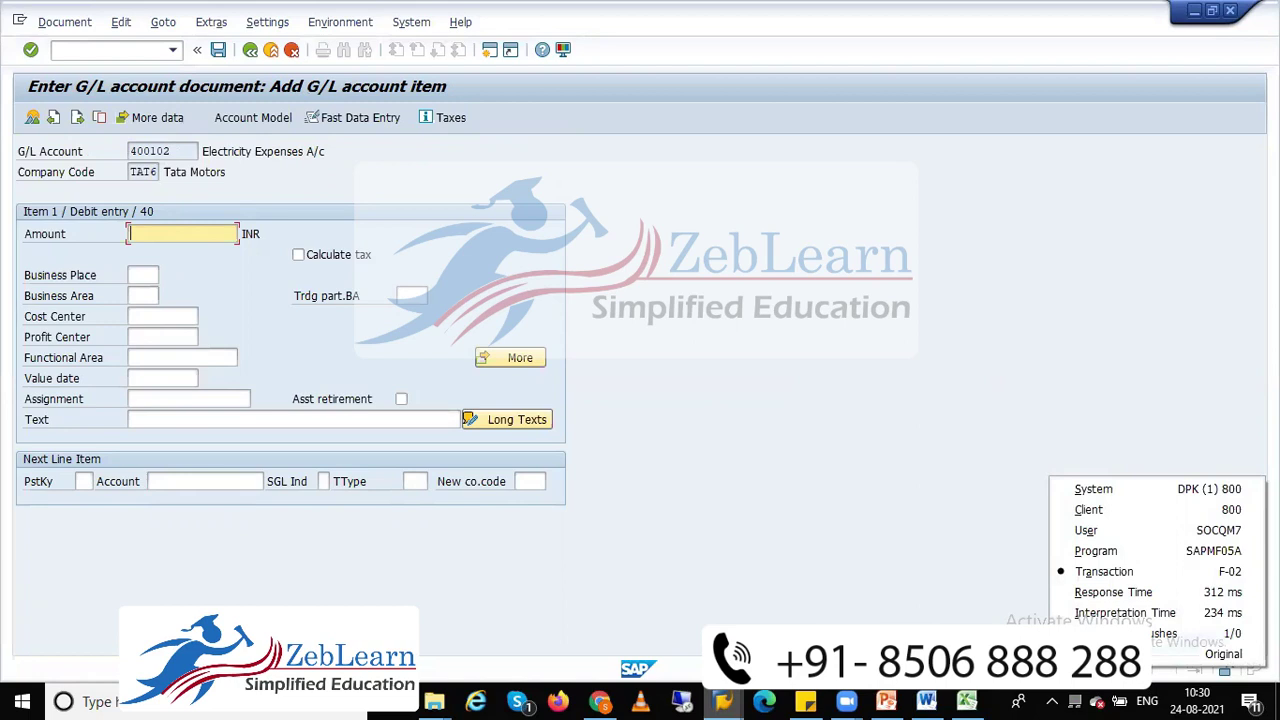
pyautogui.click(950, 480)
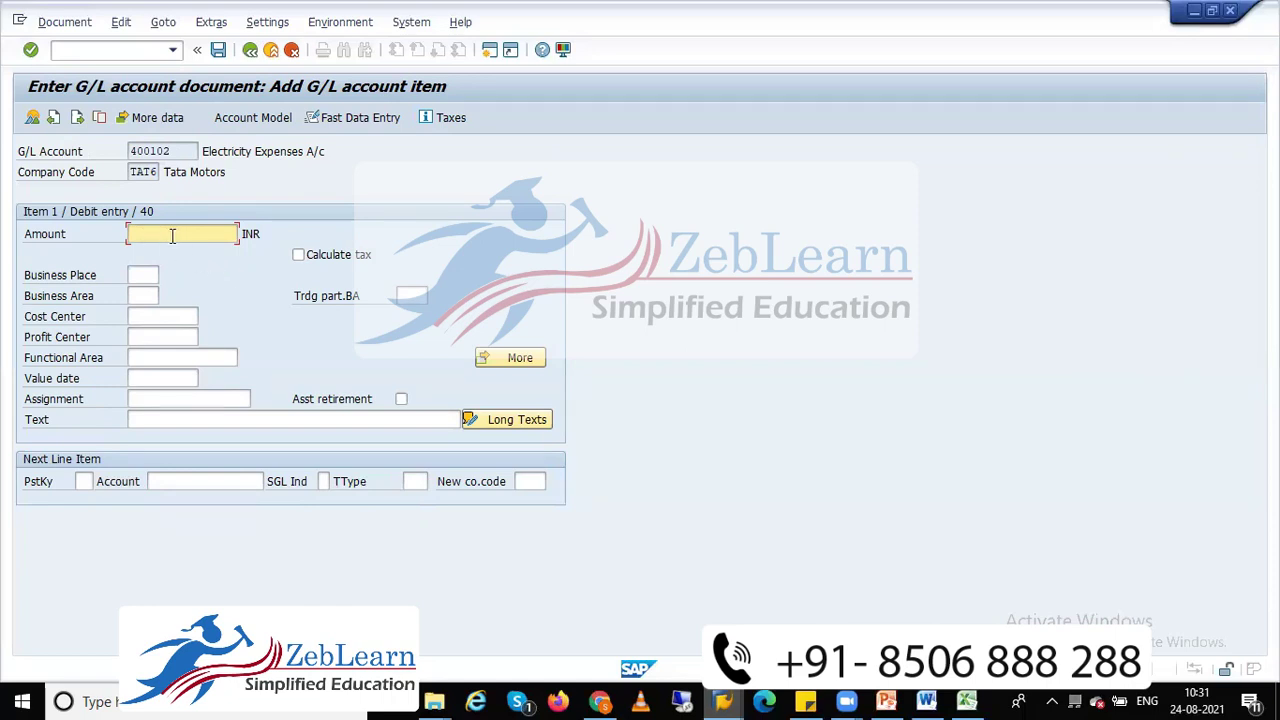
pyautogui.write('20000')
# Look up the business areas and assign TATD (DELHI) to the Electricity Expenses A/c debit item
pyautogui.click(148, 298)
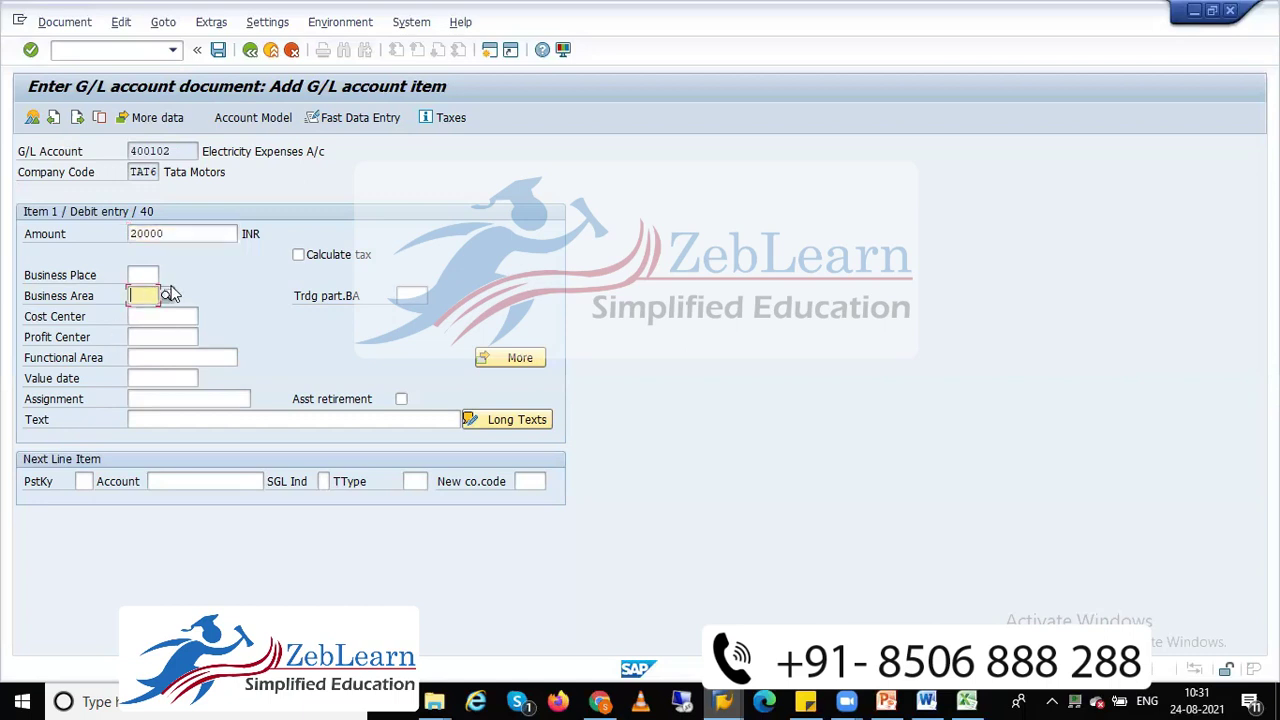
pyautogui.click(165, 296)
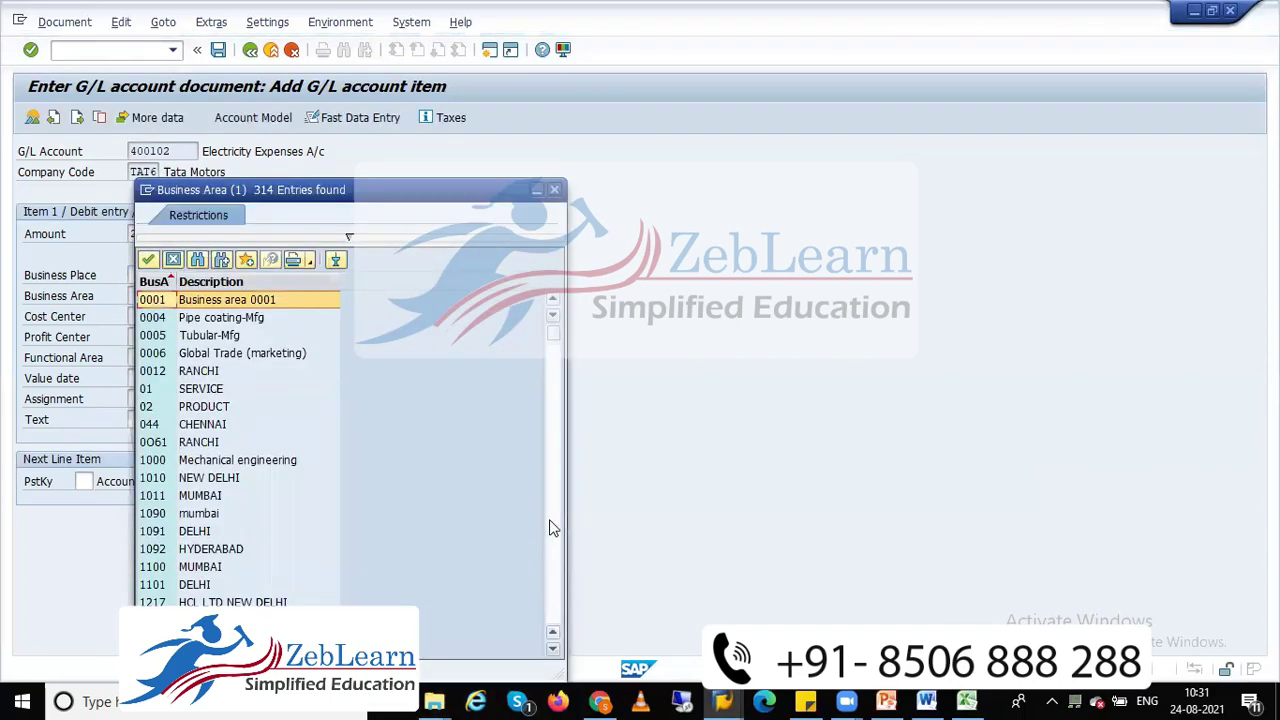
pyautogui.click(549, 528)
pyautogui.click(549, 528)
pyautogui.click(549, 528)
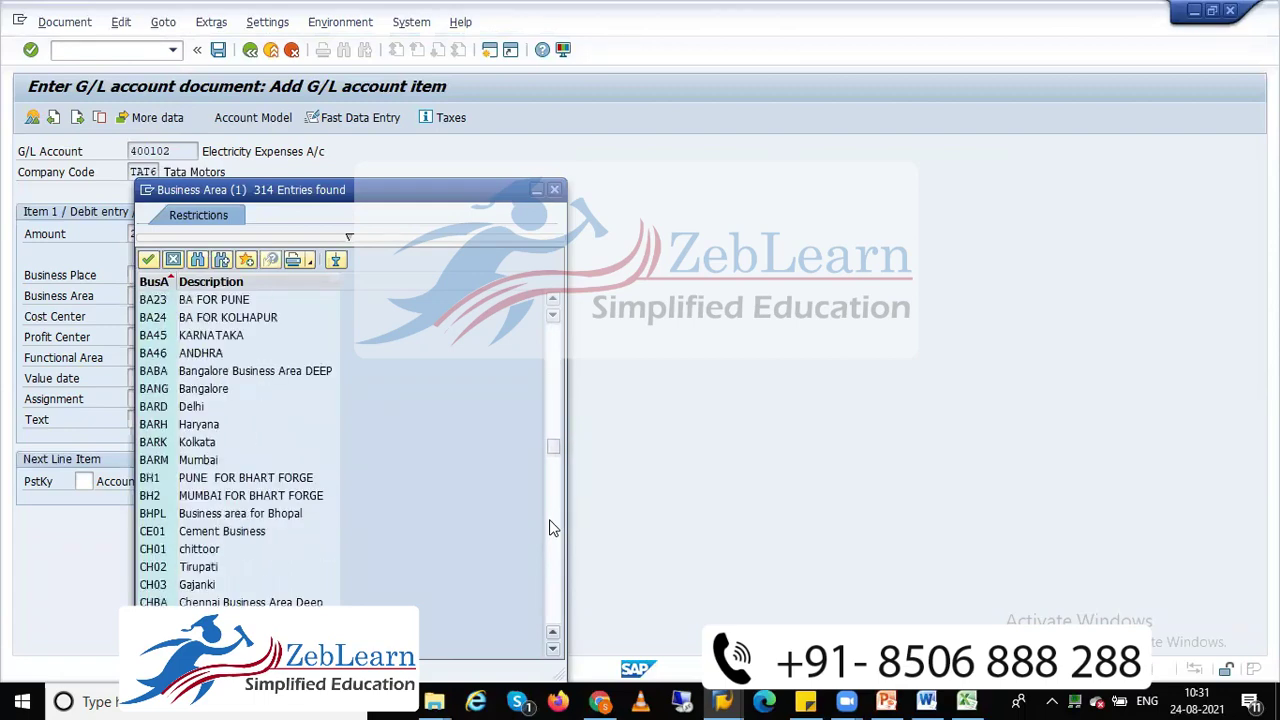
pyautogui.click(549, 528)
pyautogui.click(549, 528)
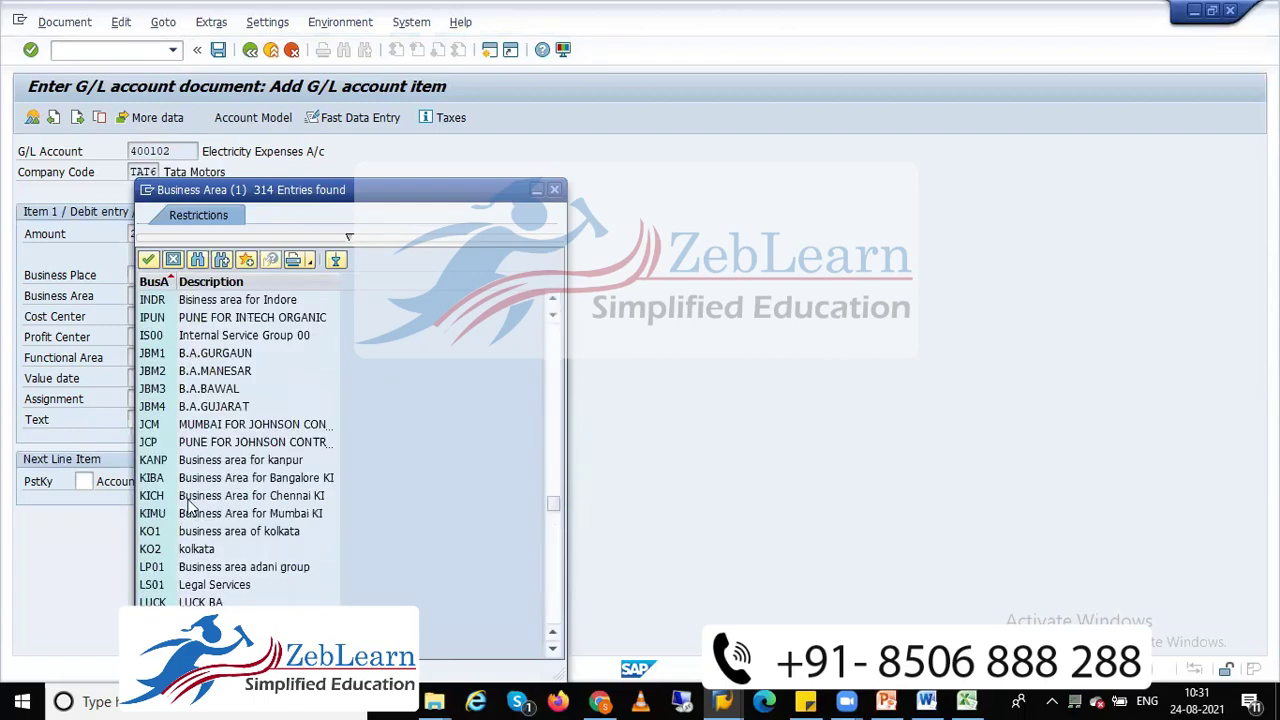
pyautogui.click(229, 553)
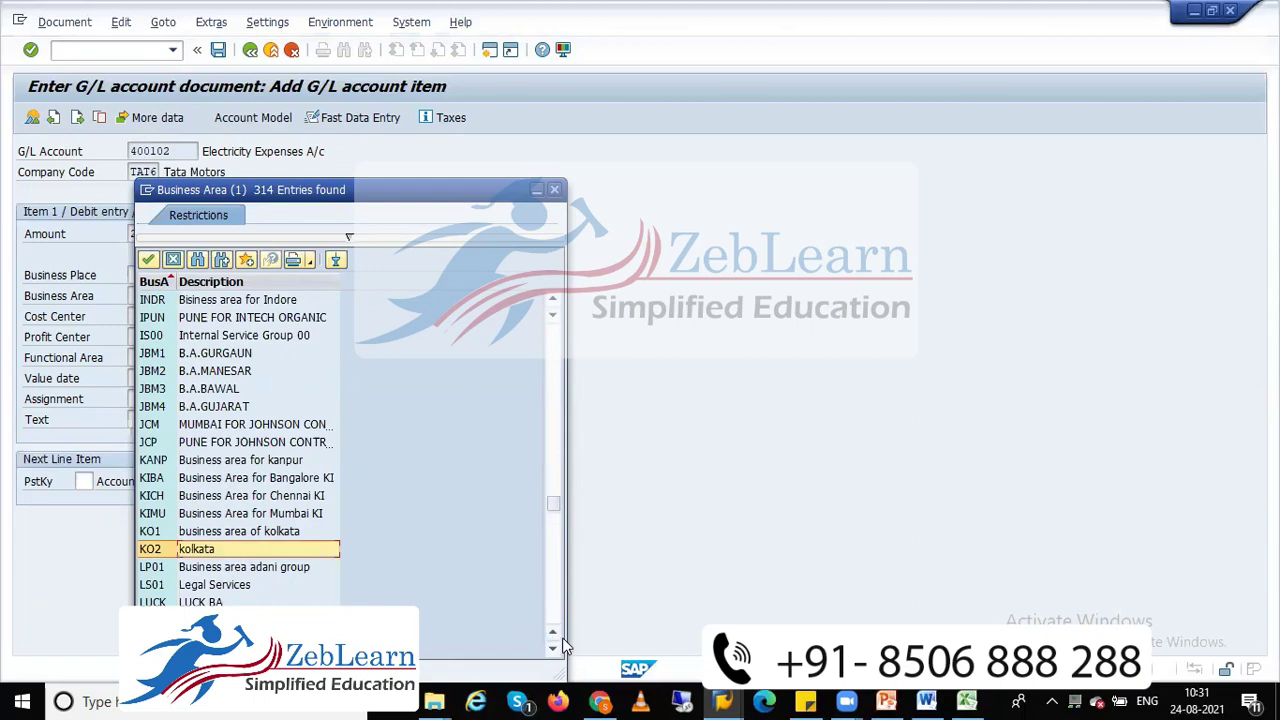
pyautogui.click(554, 592)
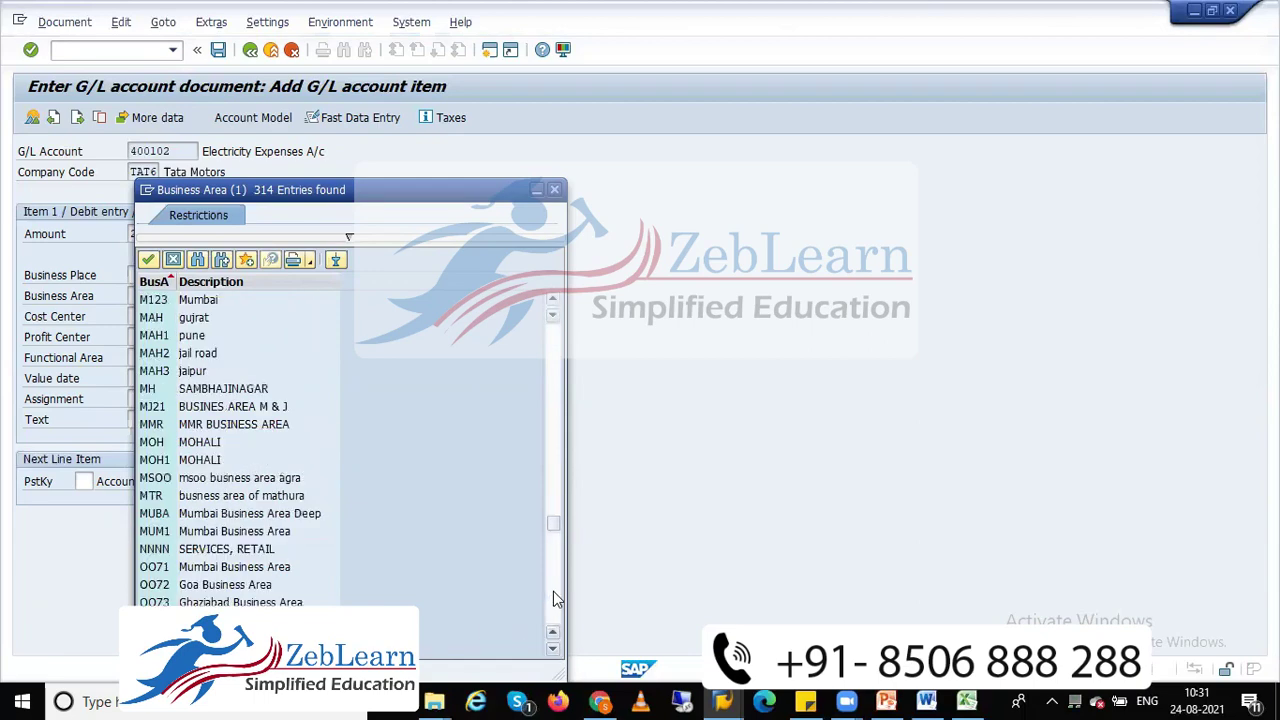
pyautogui.click(553, 600)
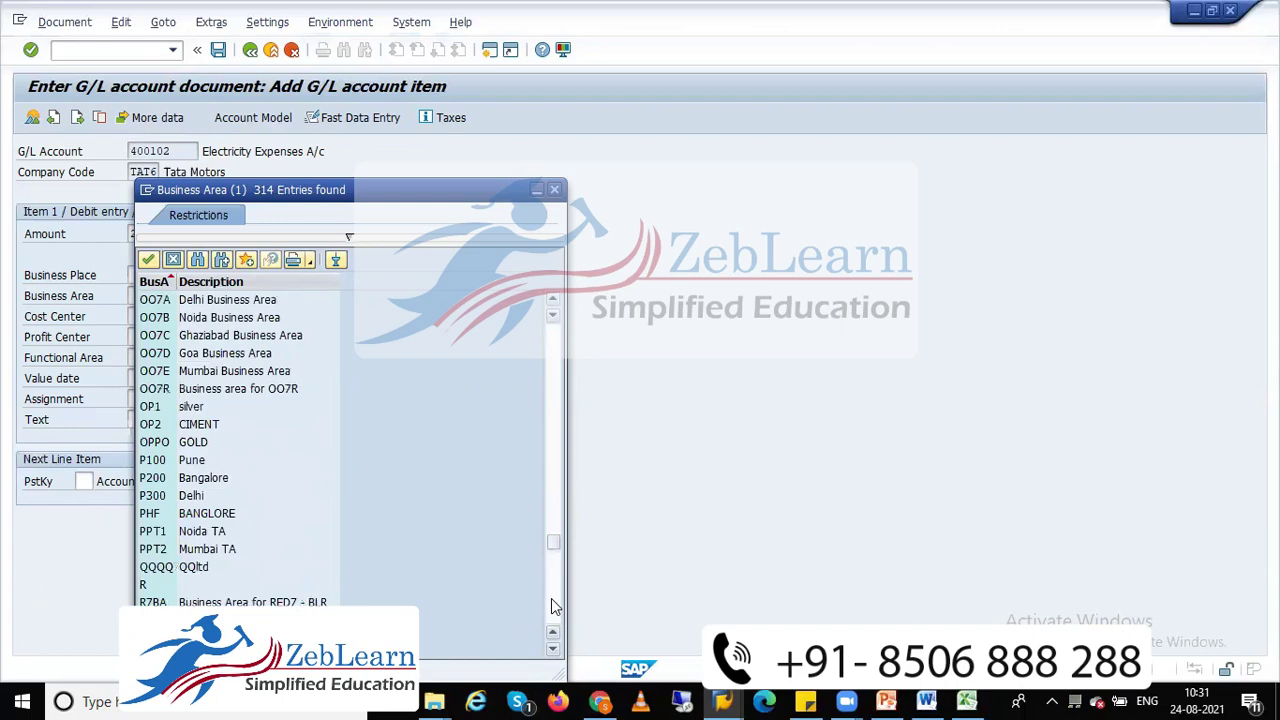
pyautogui.click(551, 598)
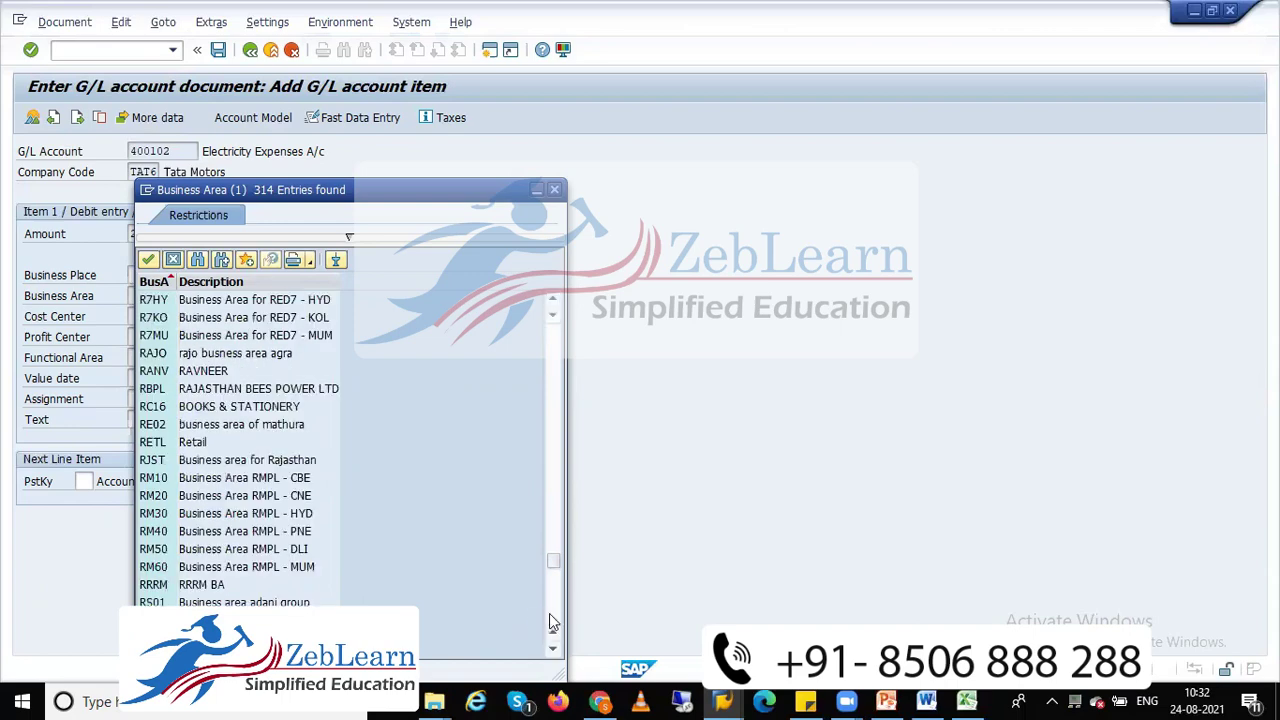
pyautogui.click(553, 604)
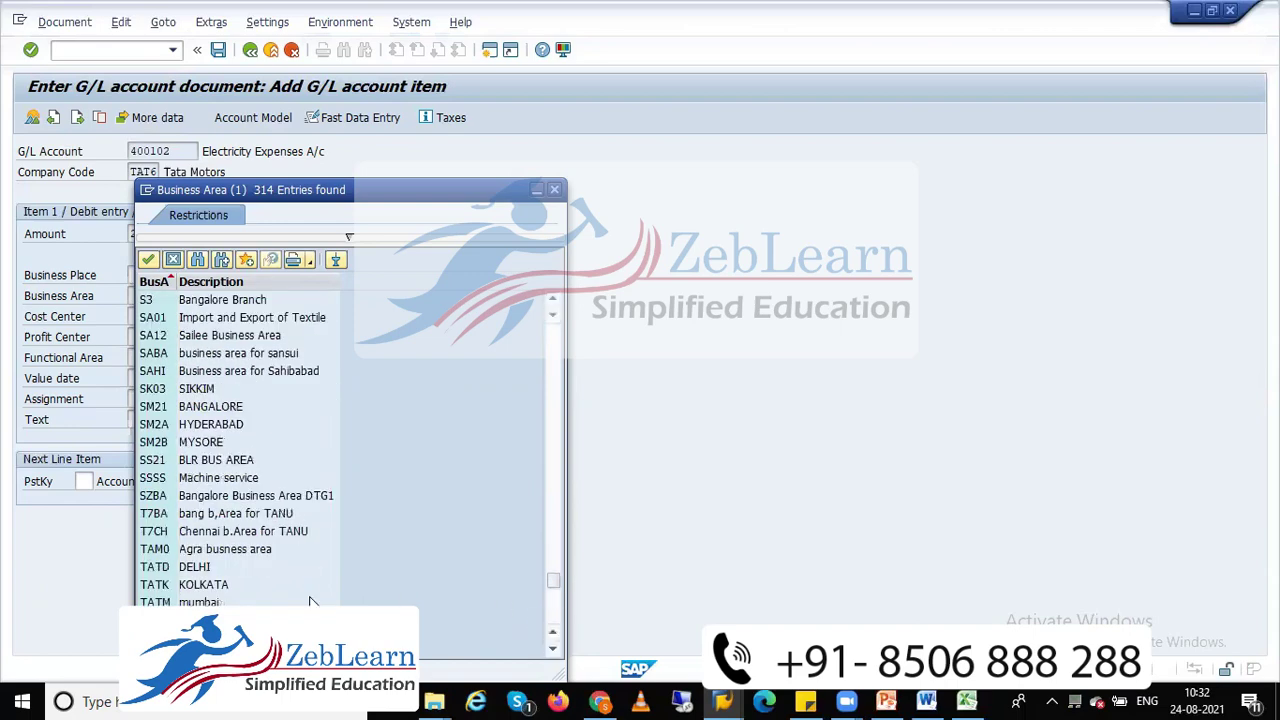
pyautogui.doubleClick(214, 567)
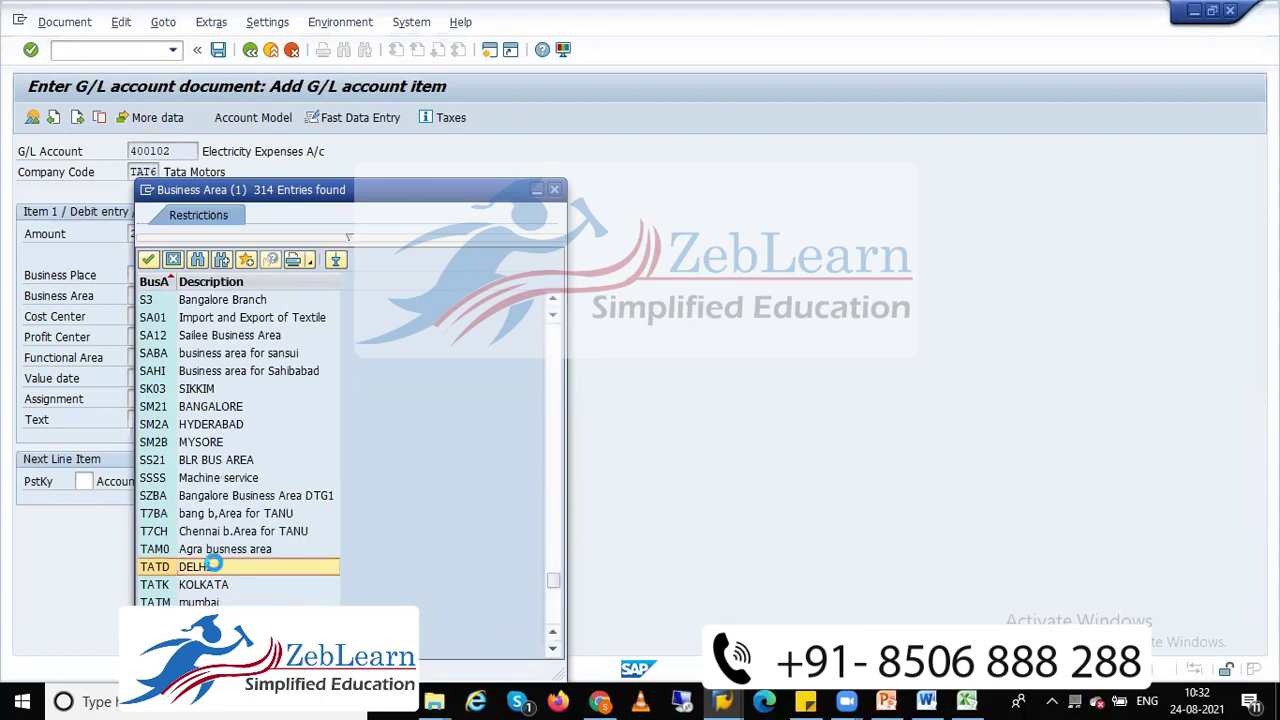
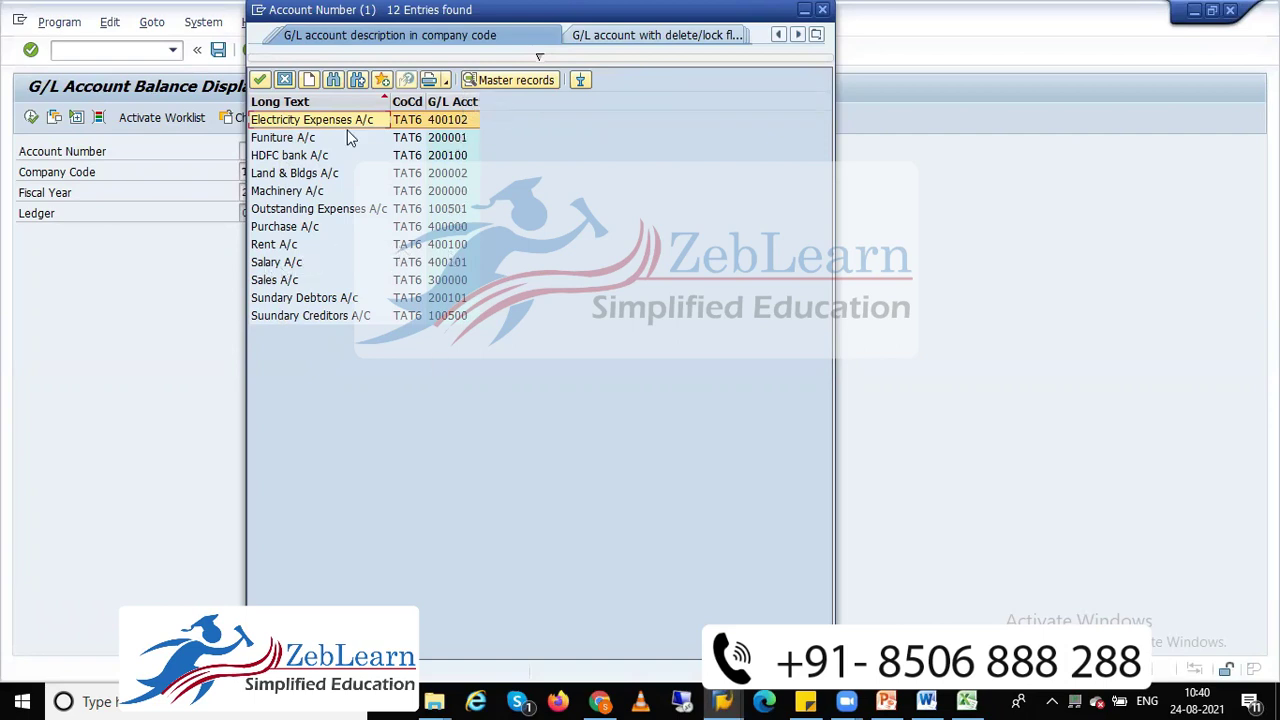
pyautogui.click(285, 79)
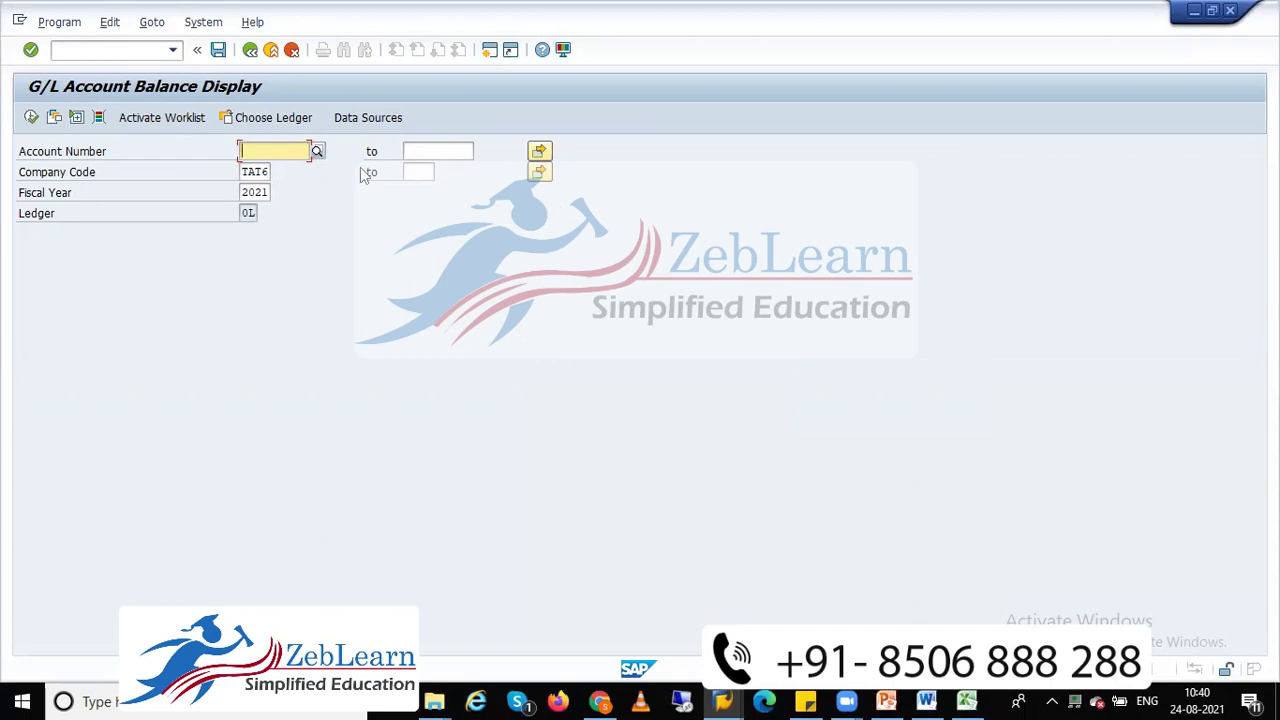
pyautogui.click(543, 156)
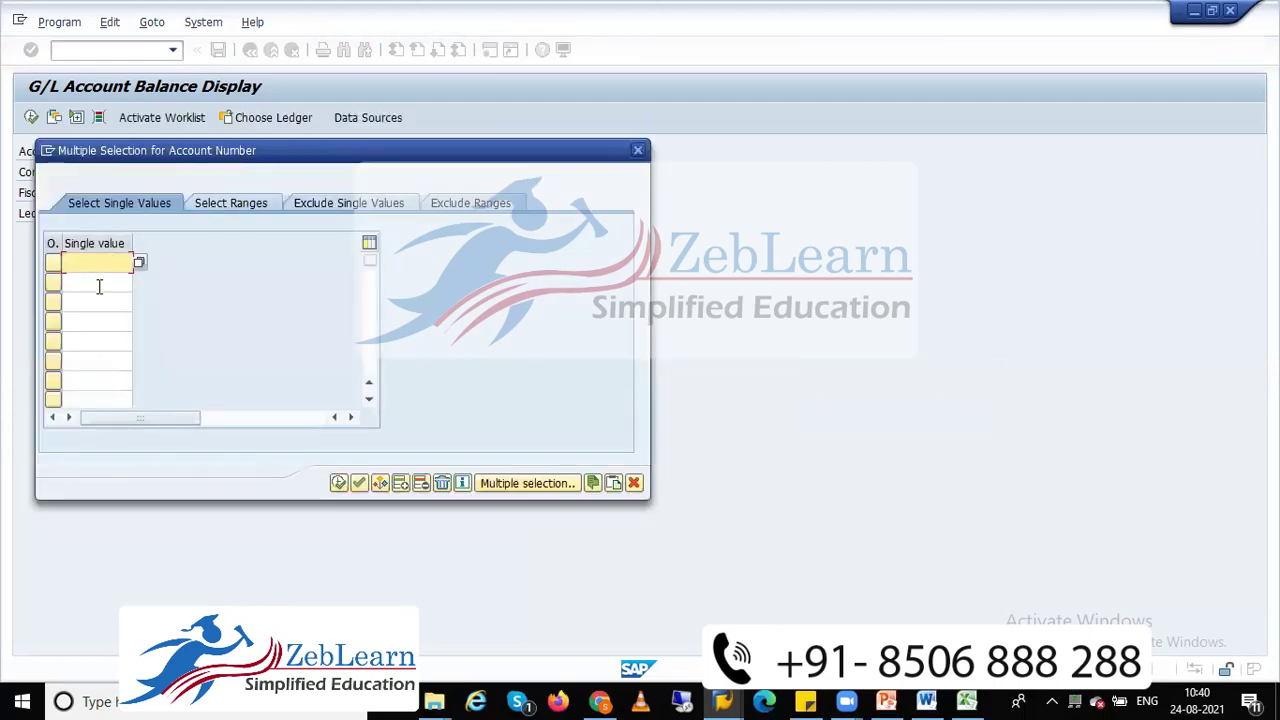
pyautogui.click(98, 283)
pyautogui.click(91, 300)
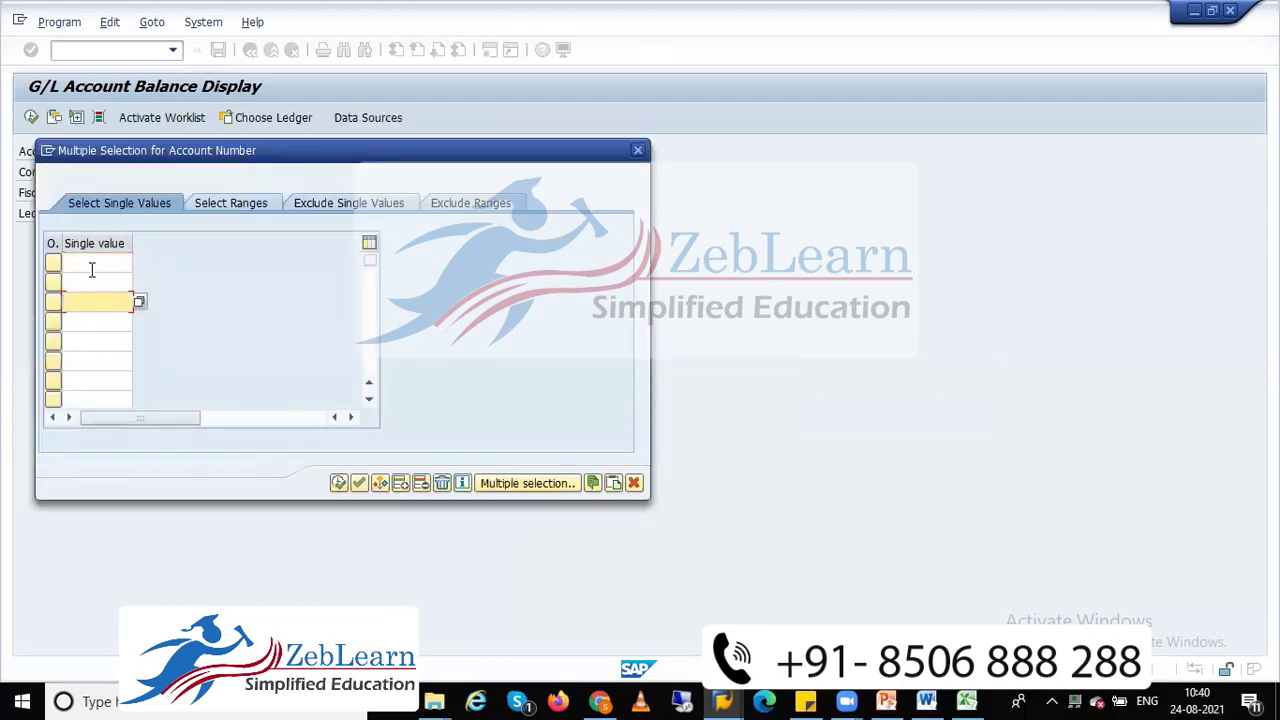
pyautogui.click(338, 483)
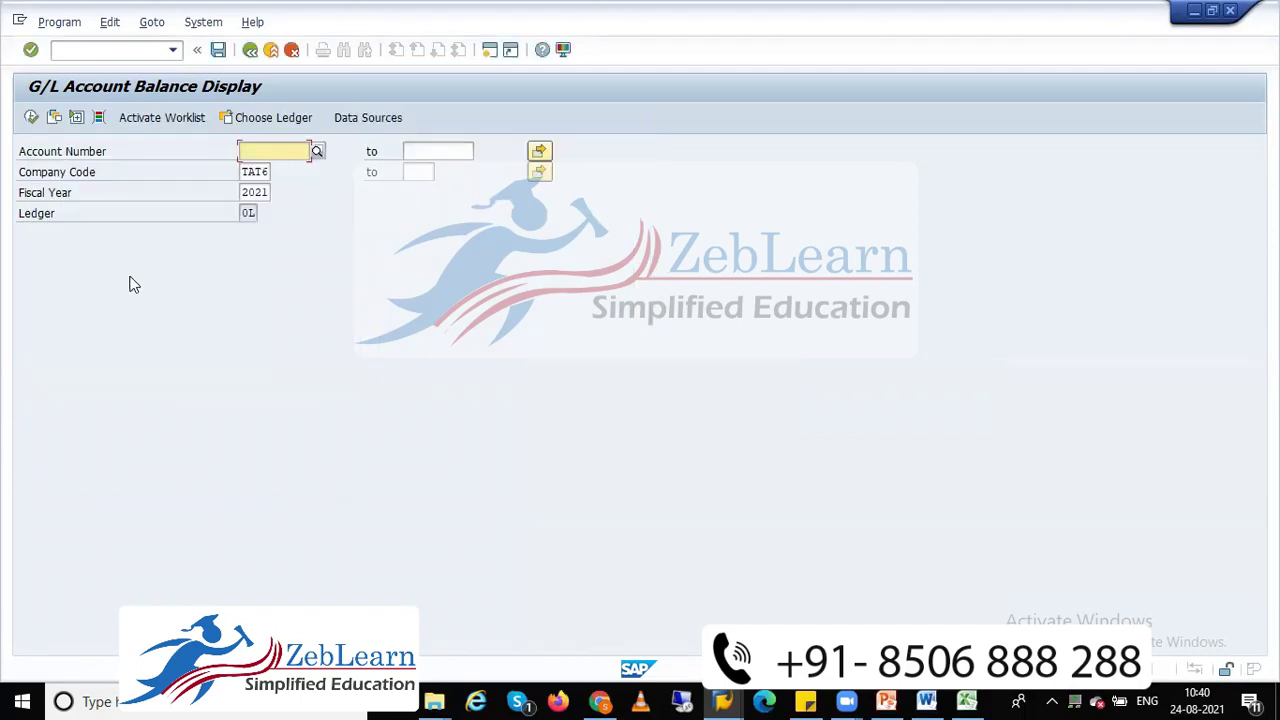
pyautogui.click(31, 118)
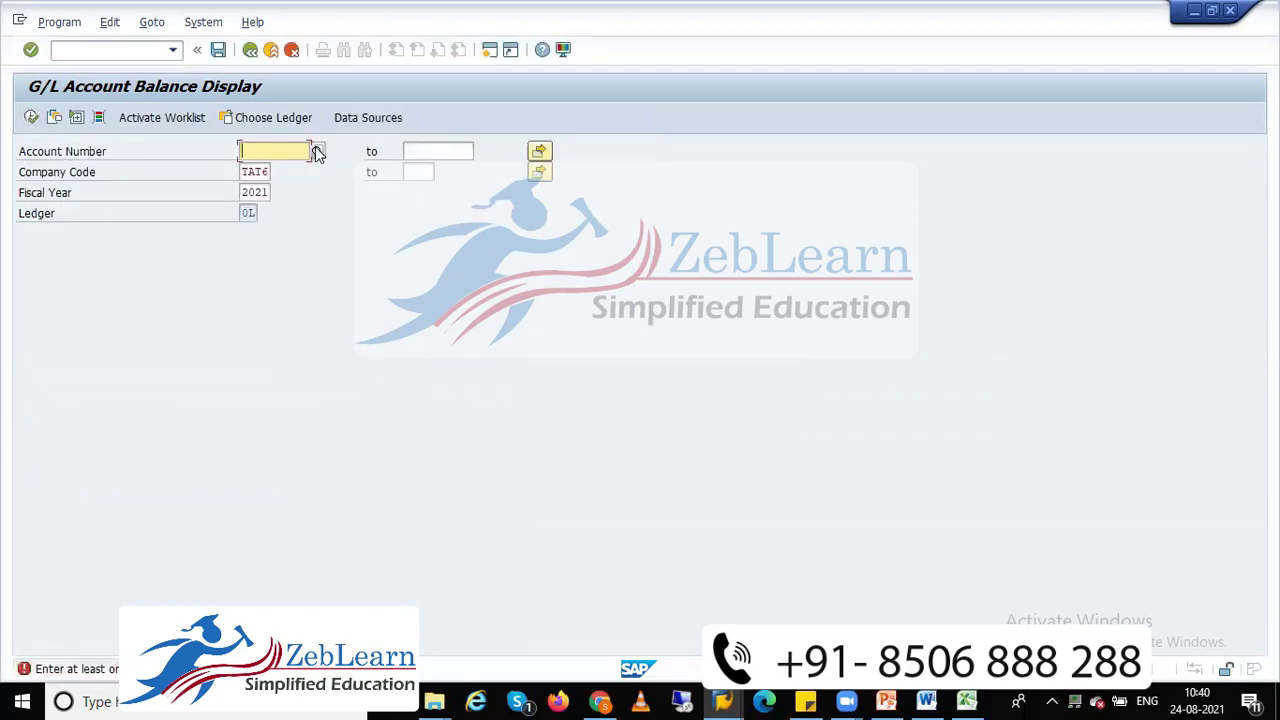
# Look up the G/L accounts of company code TAT6, choose Rent A/c (400100) and display its 2021 balances
pyautogui.click(316, 152)
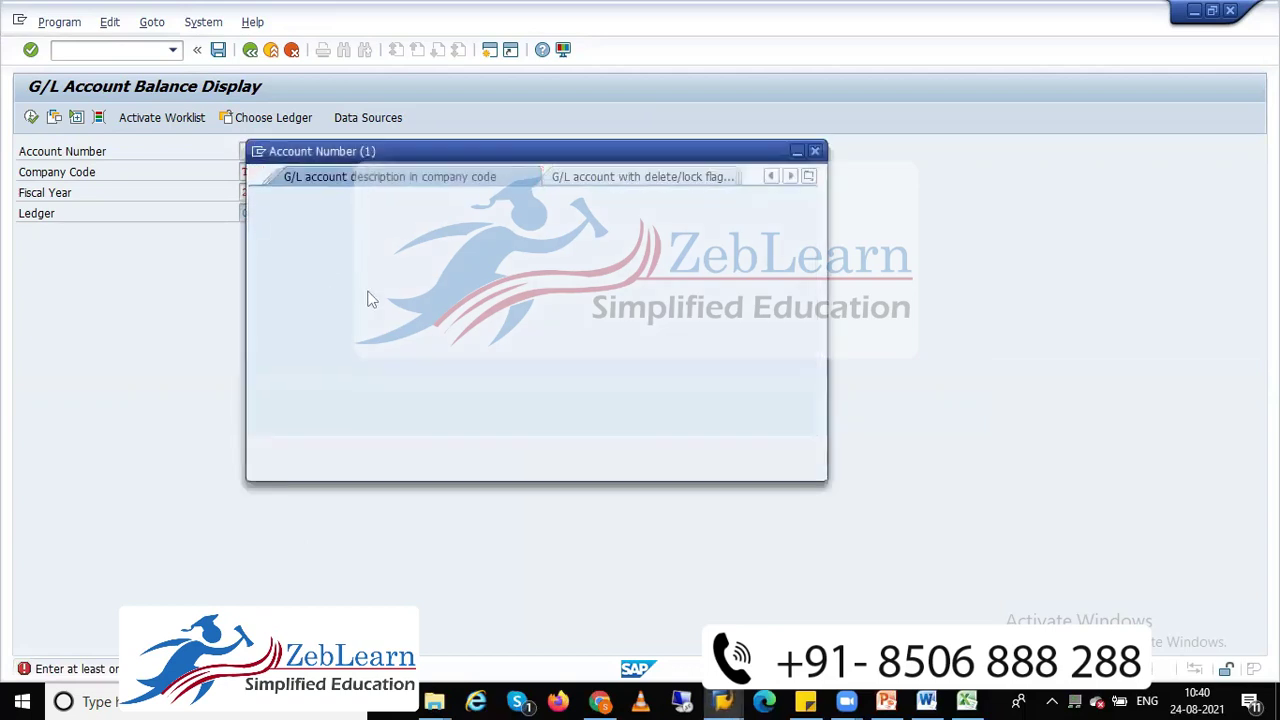
pyautogui.press('Return')
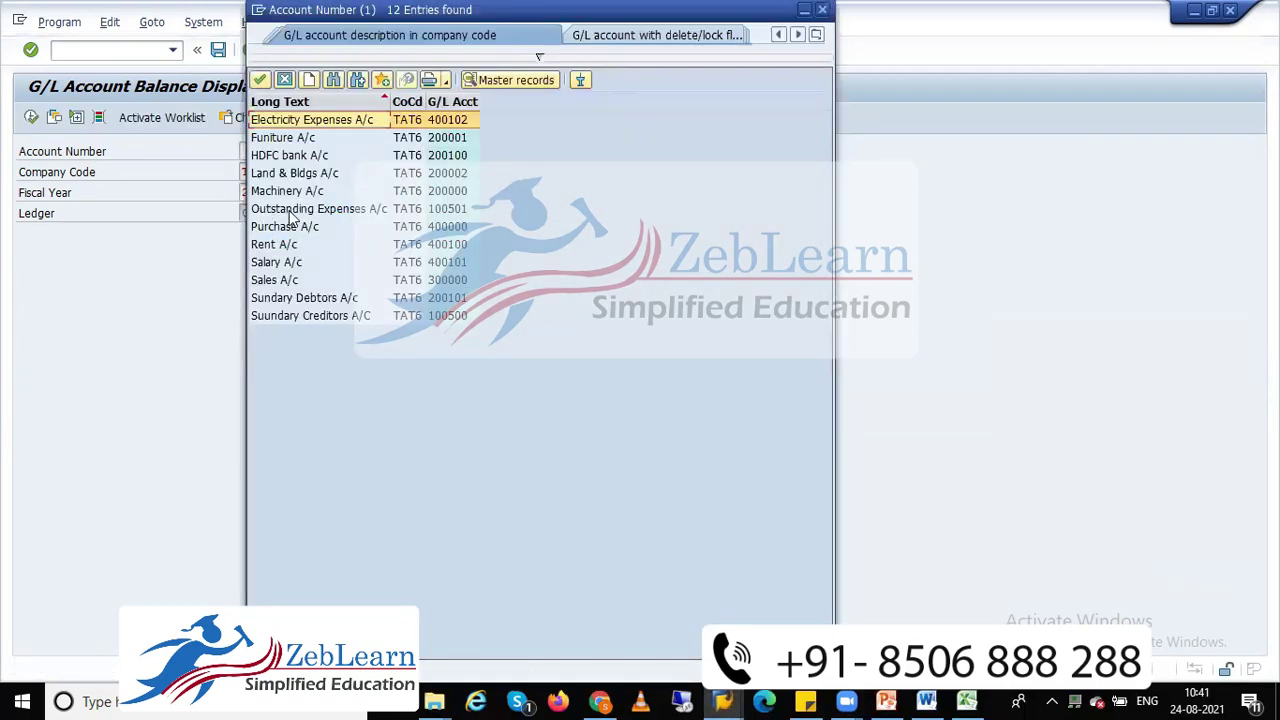
pyautogui.click(296, 208)
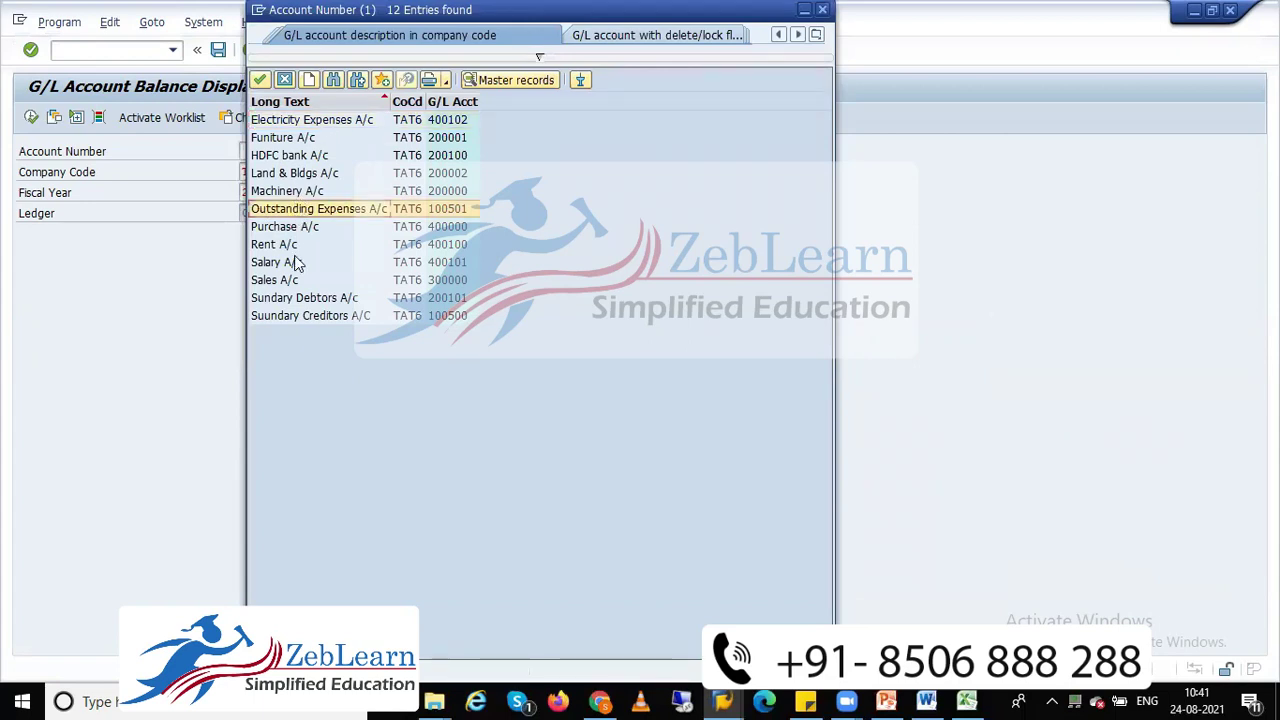
pyautogui.doubleClick(274, 245)
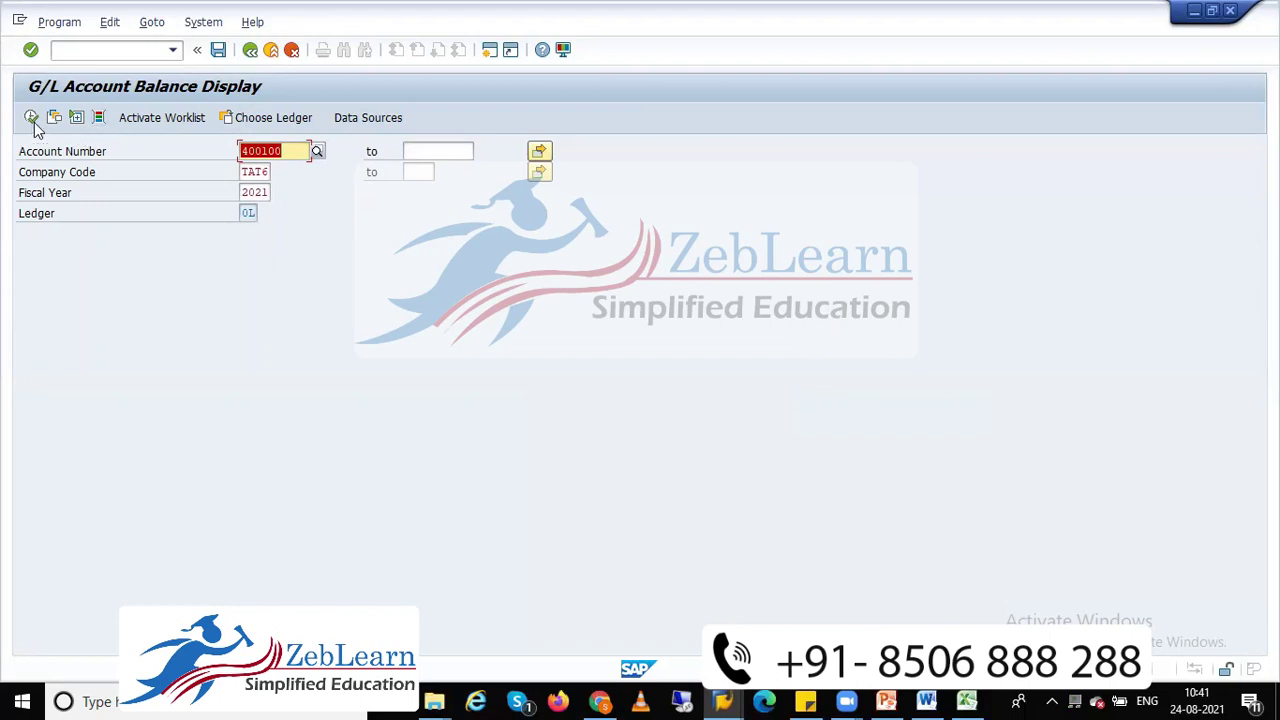
pyautogui.click(32, 119)
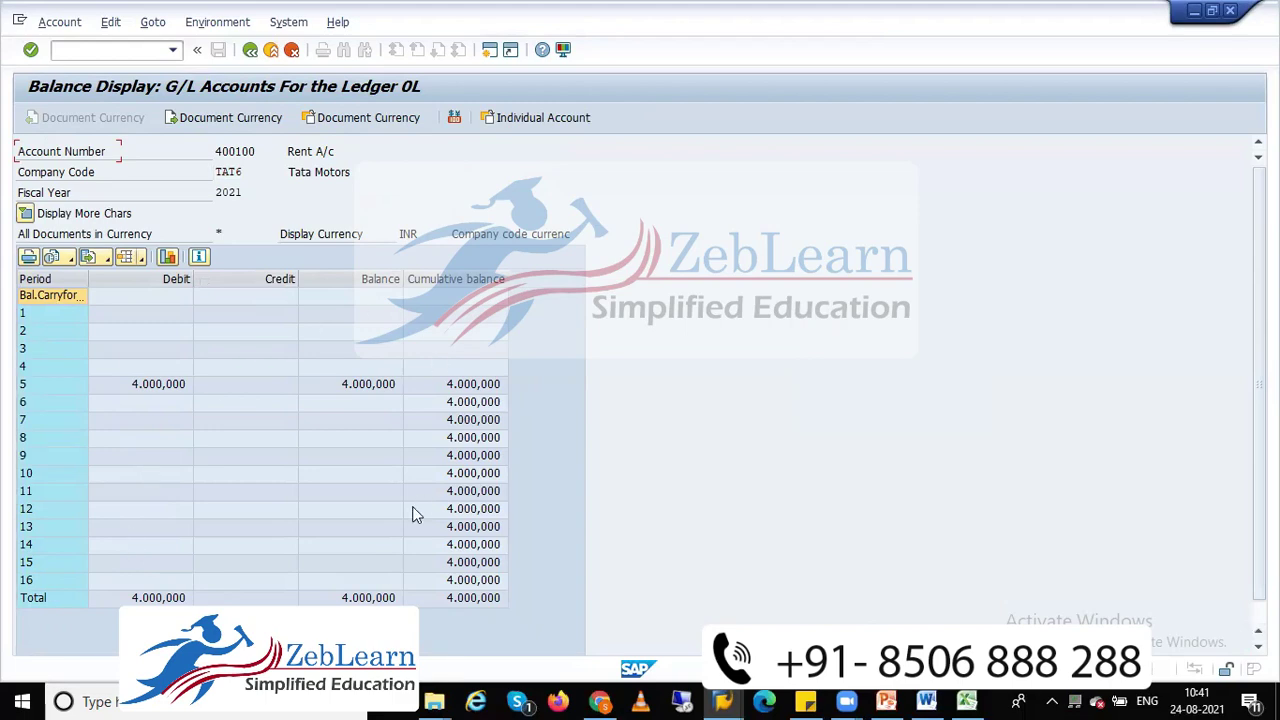
# Examine Rent A/c's balances by period and open the line items behind the period 5 debit
pyautogui.click(237, 151)
pyautogui.click(32, 353)
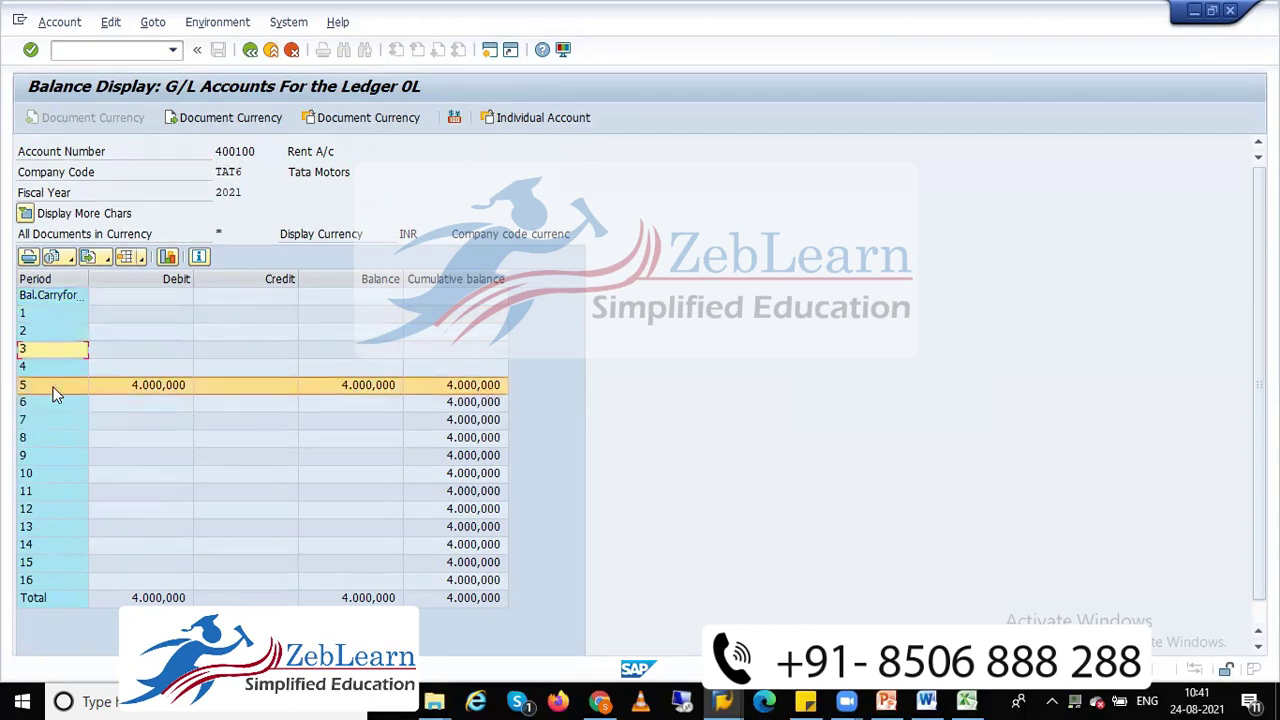
pyautogui.click(54, 392)
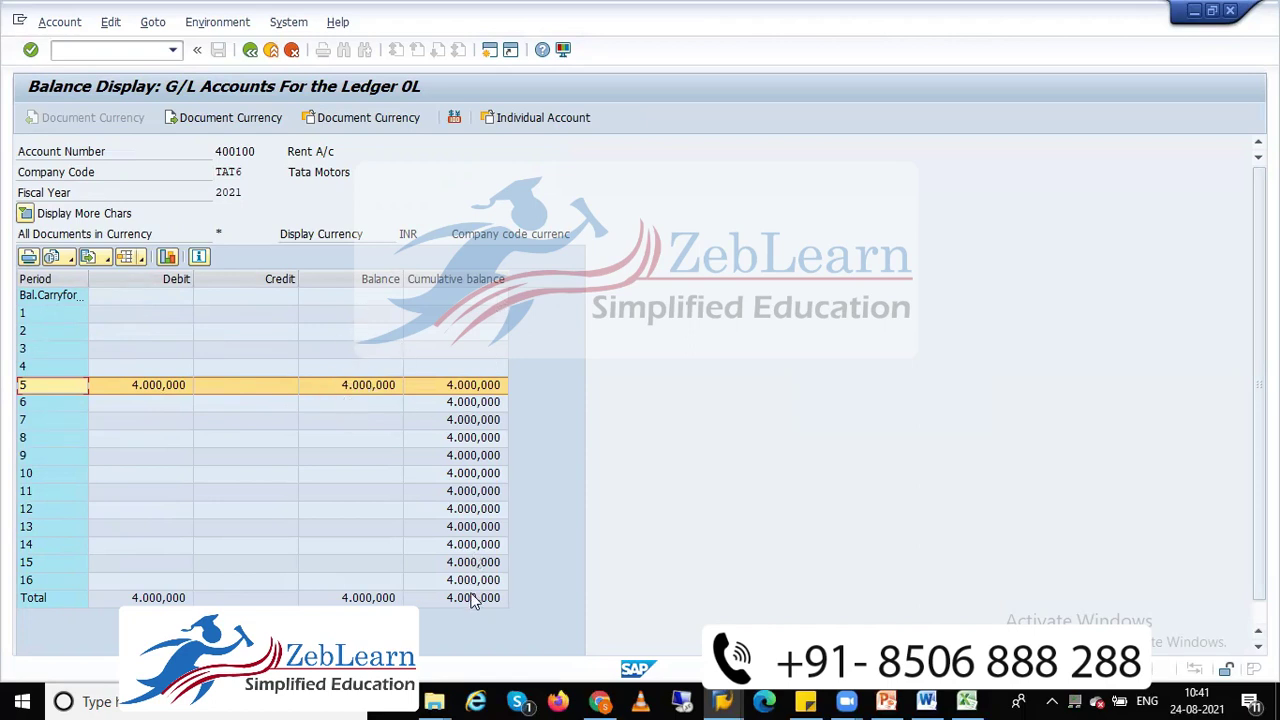
pyautogui.doubleClick(155, 390)
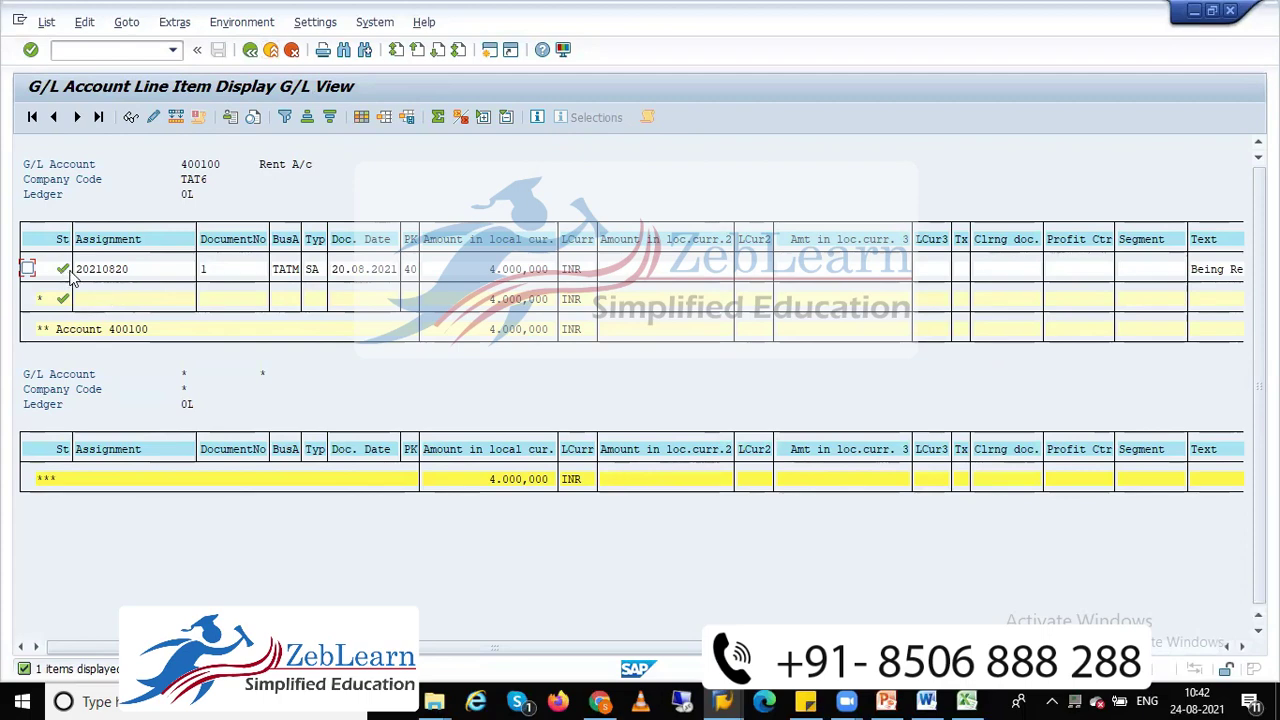
# Display the Rent A/c line item, open its document overview and examine the Rent A/c and O/s Expenses A/c entries
pyautogui.click(131, 117)
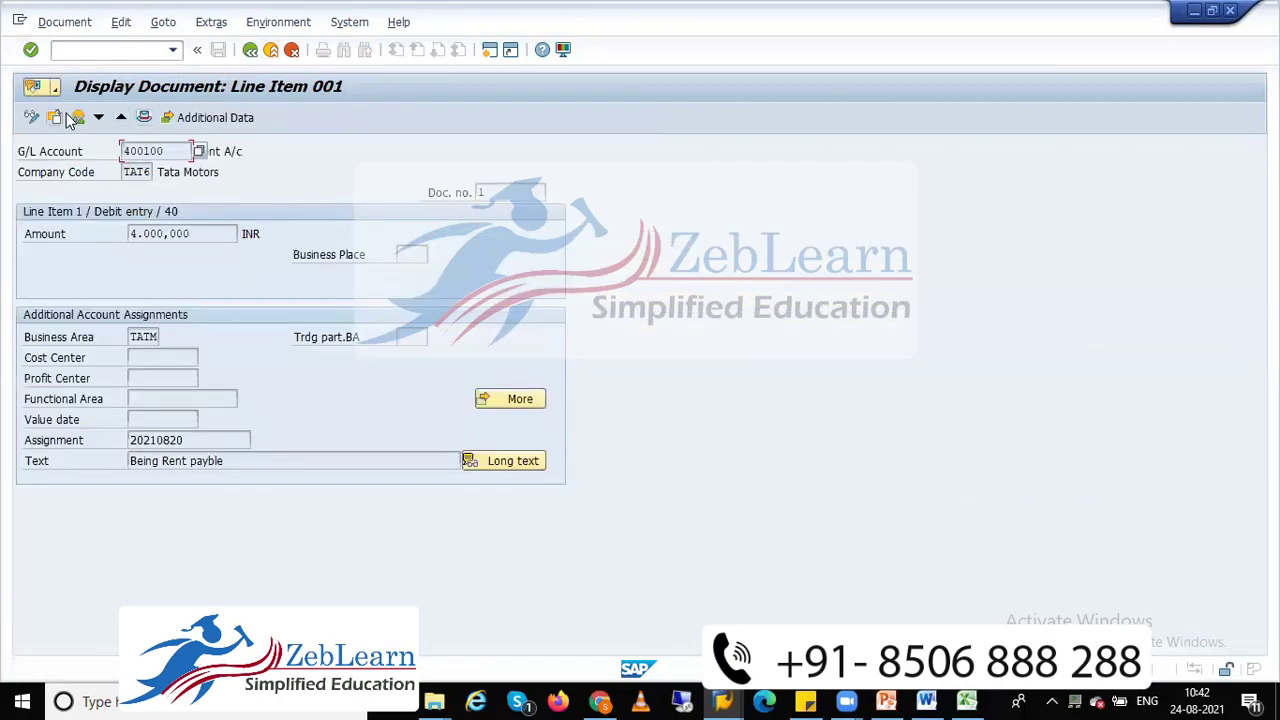
pyautogui.click(77, 117)
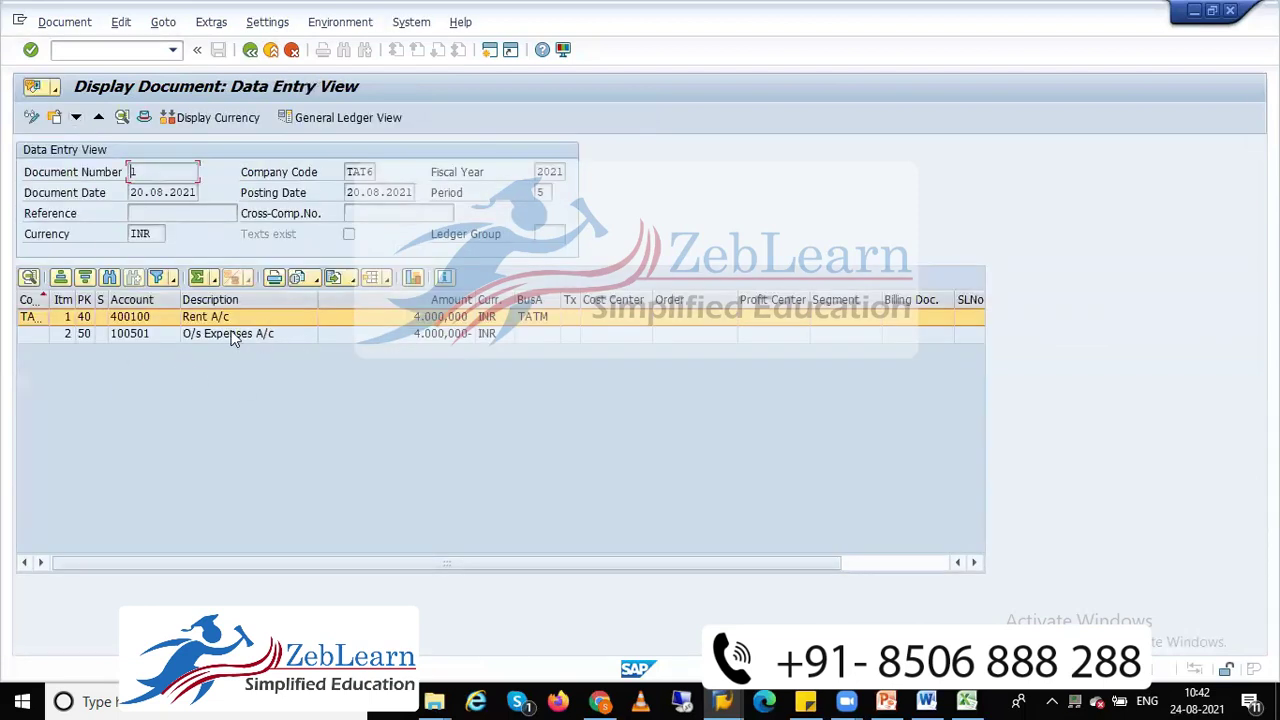
pyautogui.click(237, 334)
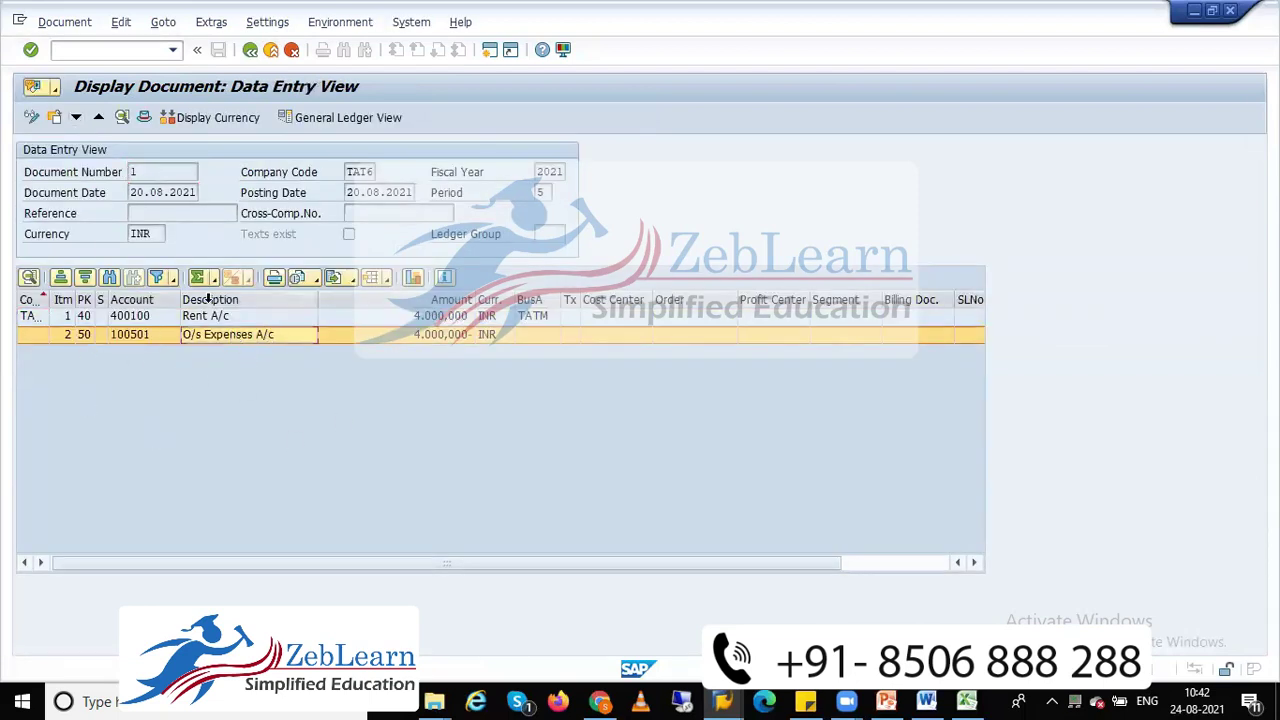
pyautogui.click(205, 318)
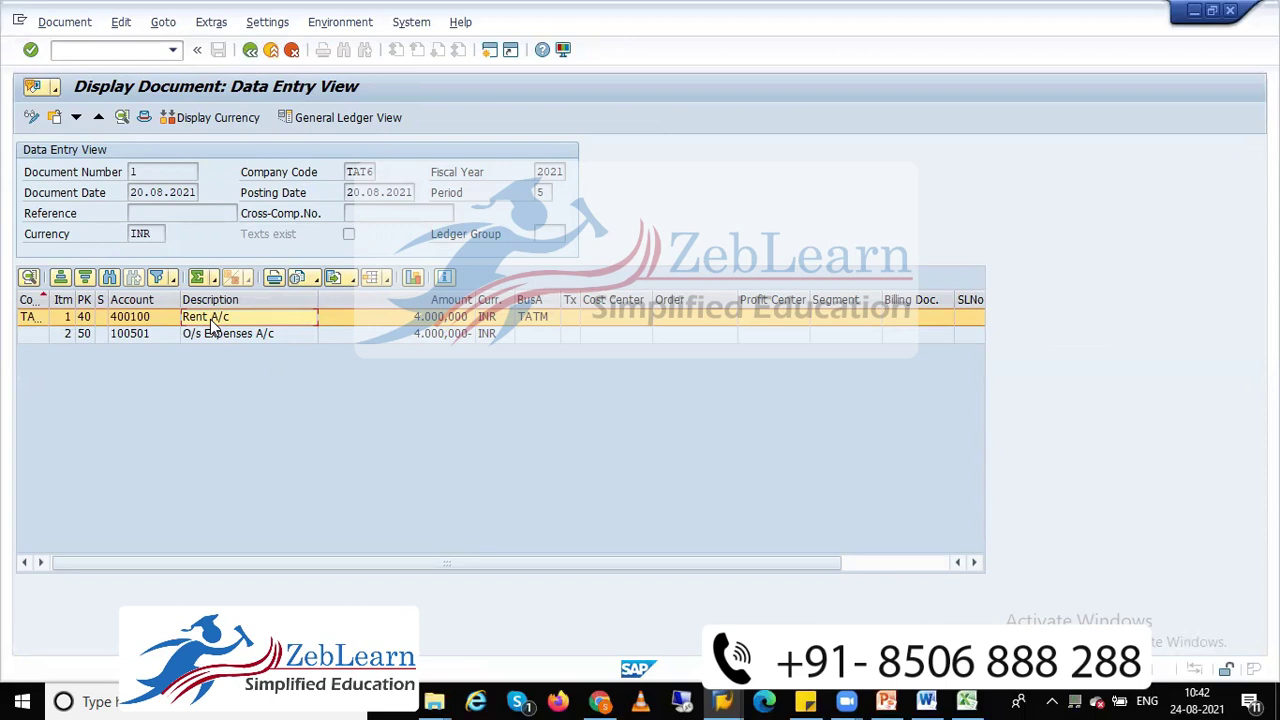
# Display the Rent A/c line item and its G/L account master record, and return to the SAP Easy Access menu
pyautogui.doubleClick(210, 322)
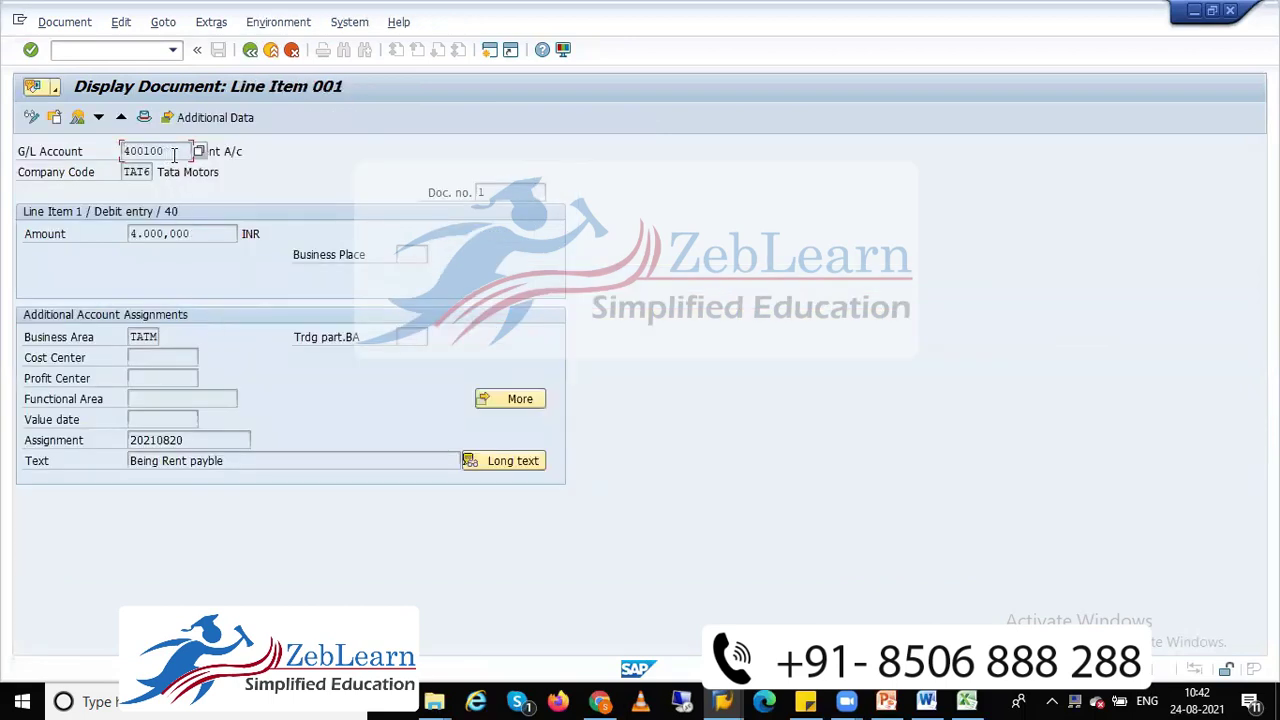
pyautogui.doubleClick(155, 153)
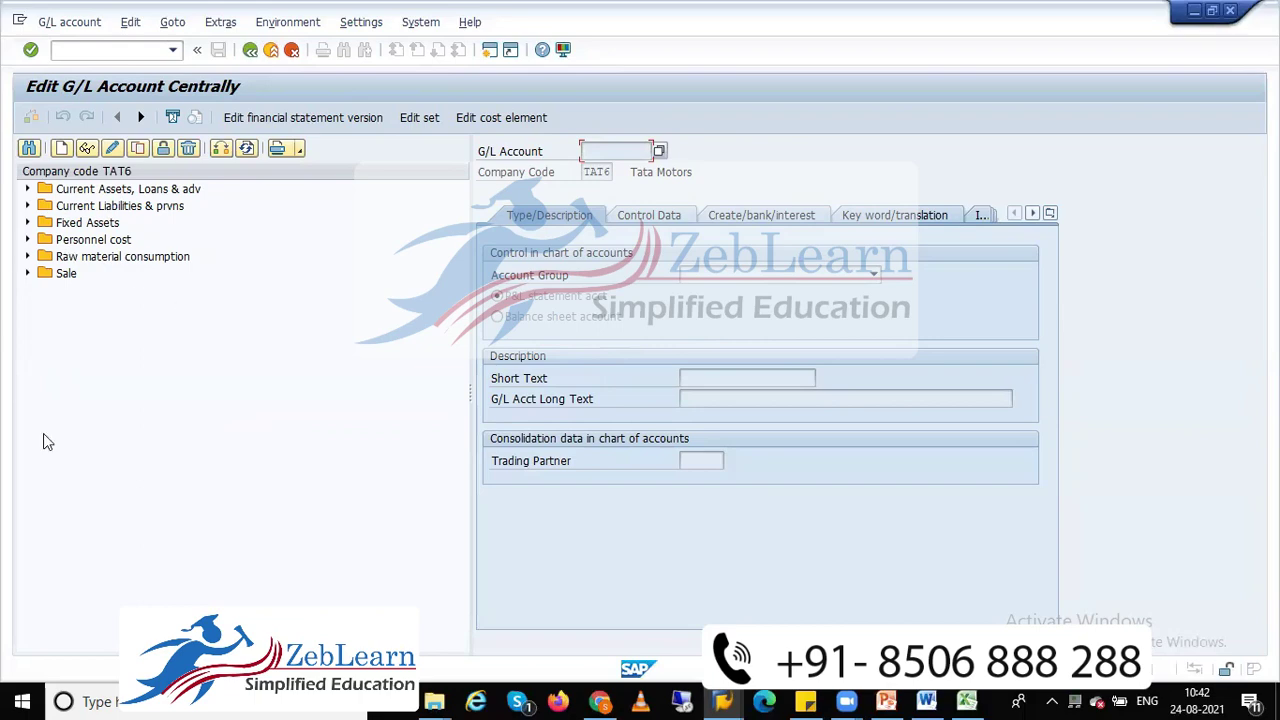
pyautogui.click(250, 50)
pyautogui.click(250, 50)
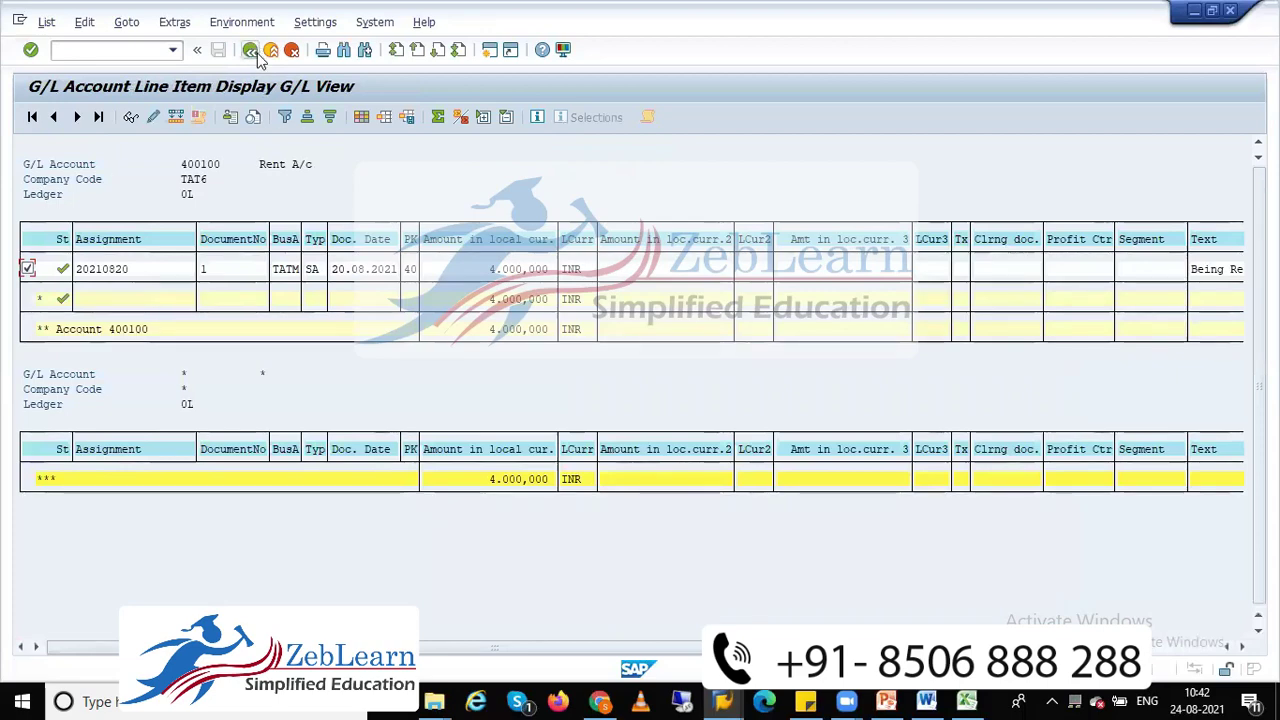
pyautogui.click(255, 55)
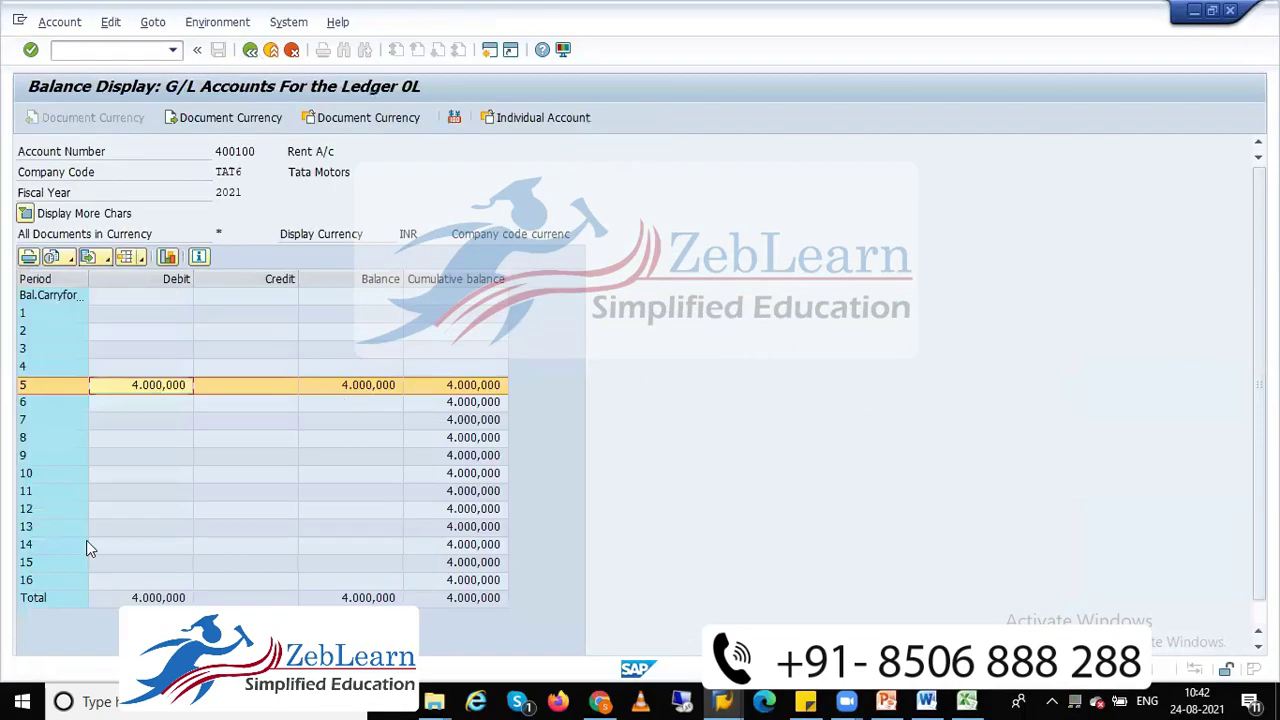
pyautogui.click(250, 52)
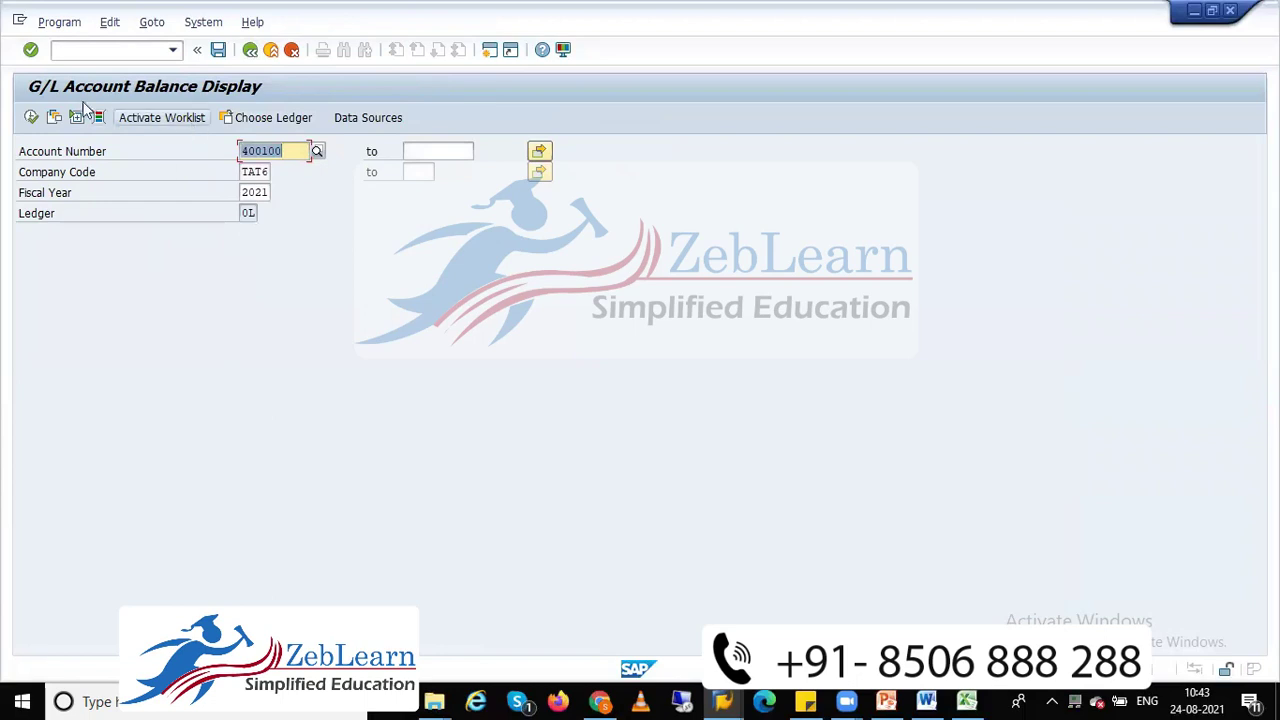
pyautogui.click(250, 52)
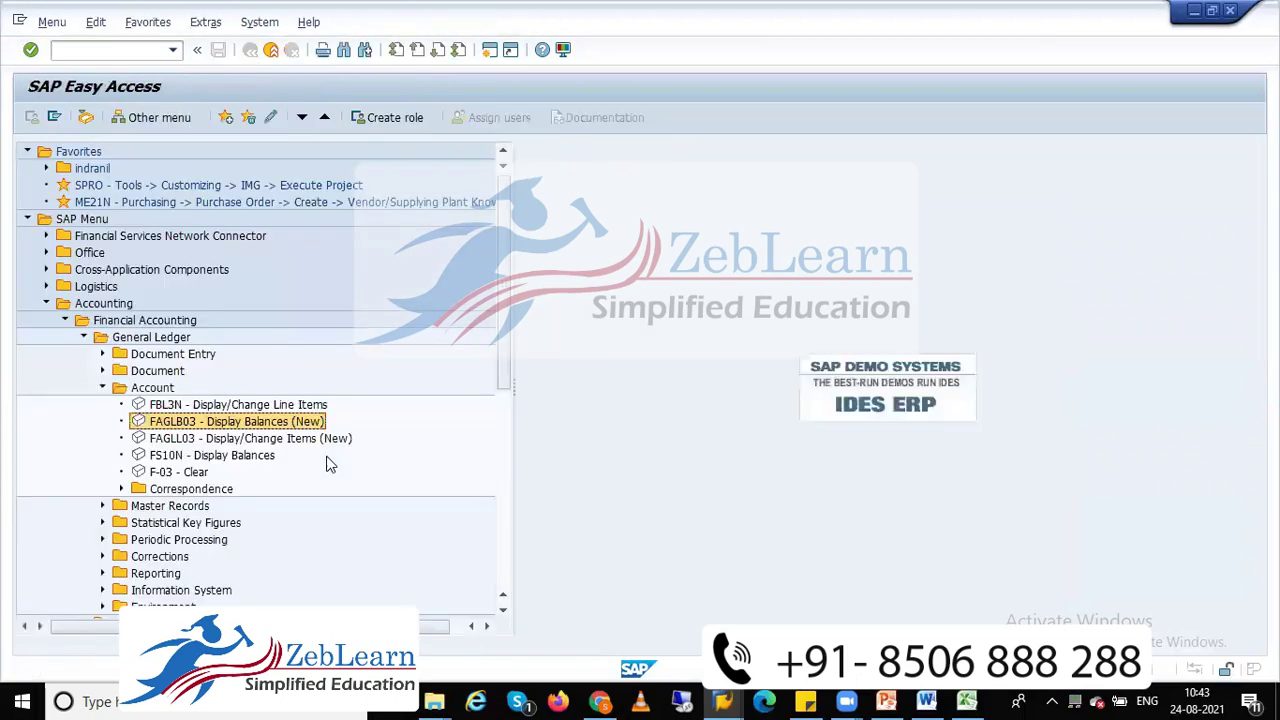
# Run FAGLL03 for Rent A/c (400100) in company code TAT6, view its open items for ledger 0L and return to the menu
pyautogui.click(212, 443)
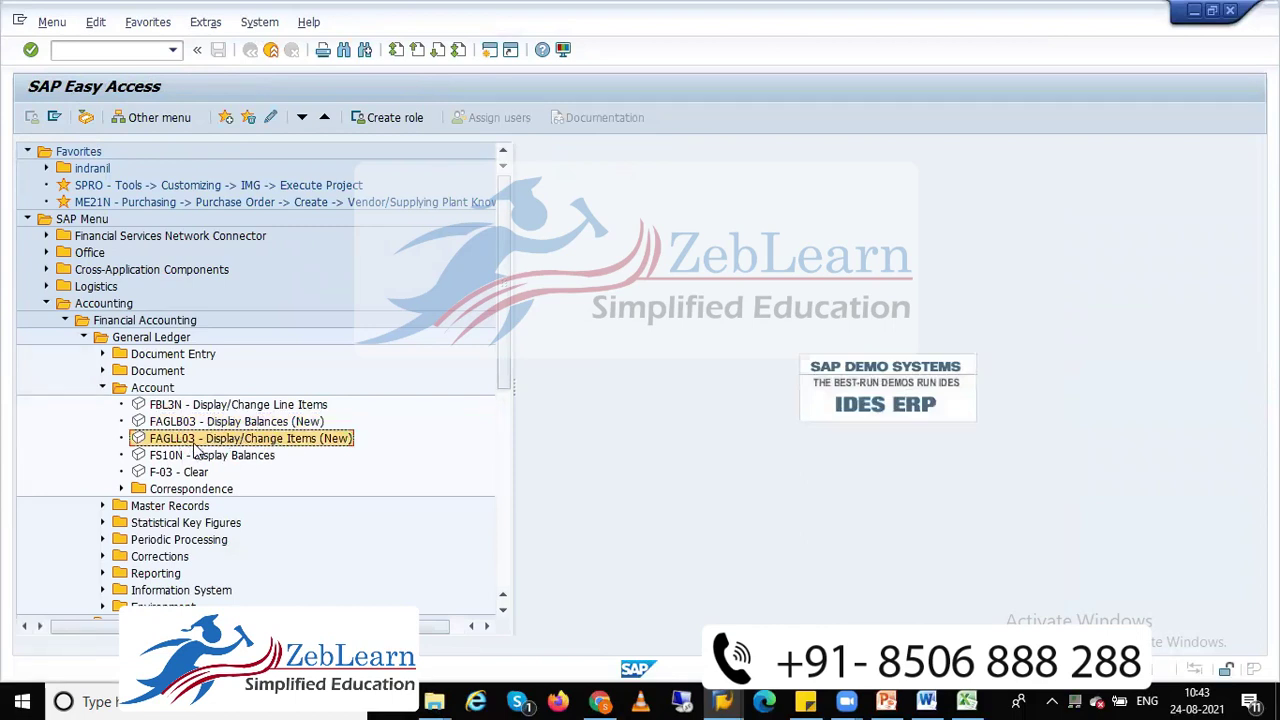
pyautogui.doubleClick(193, 445)
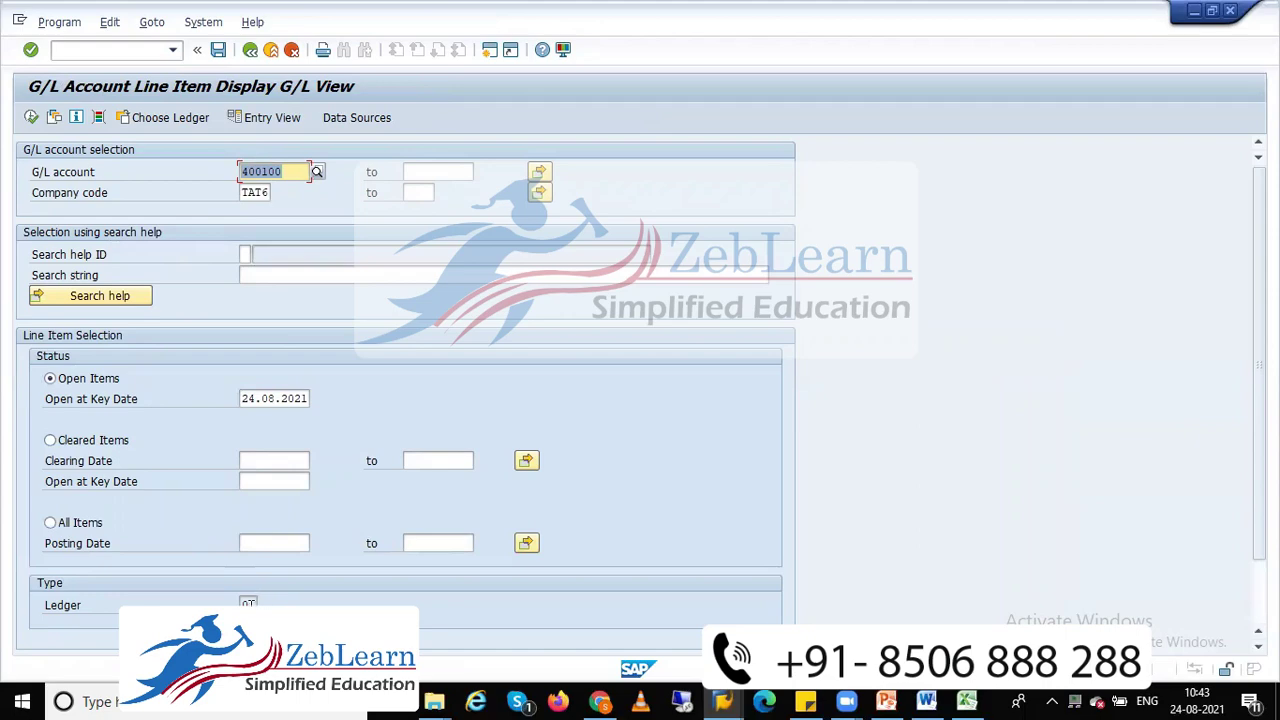
pyautogui.click(250, 601)
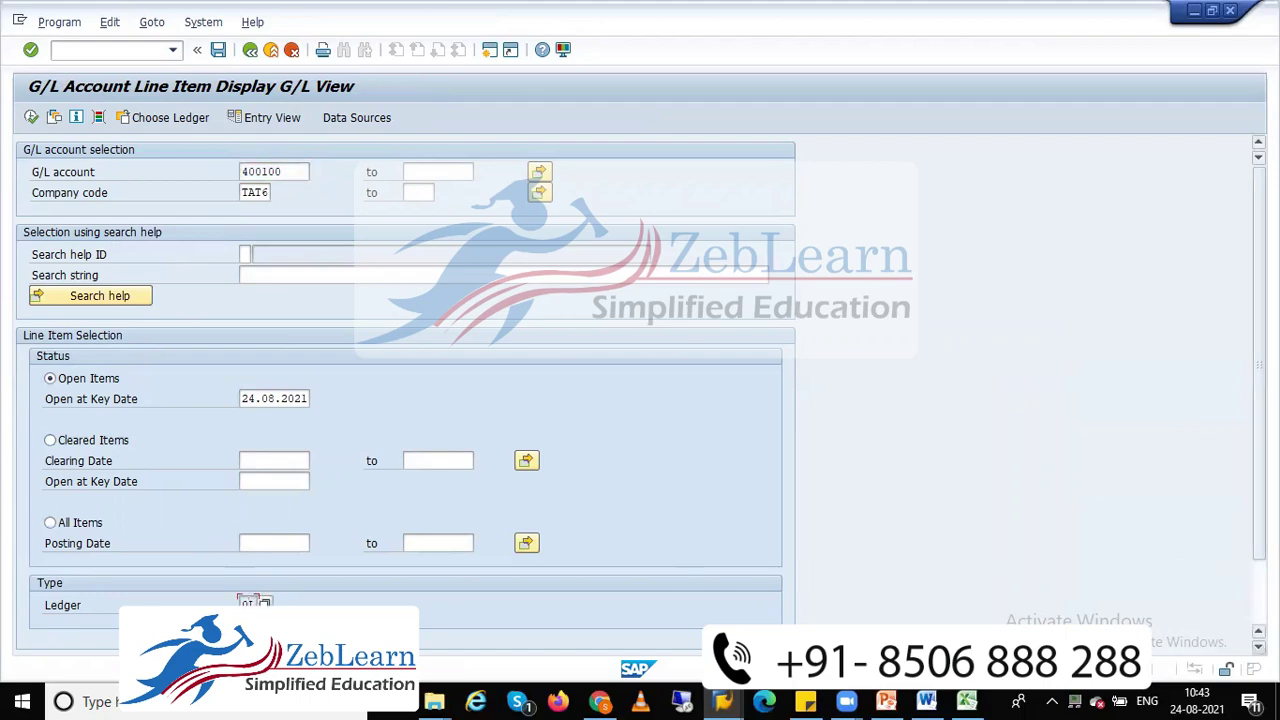
pyautogui.scroll(-3, 1258, 400)
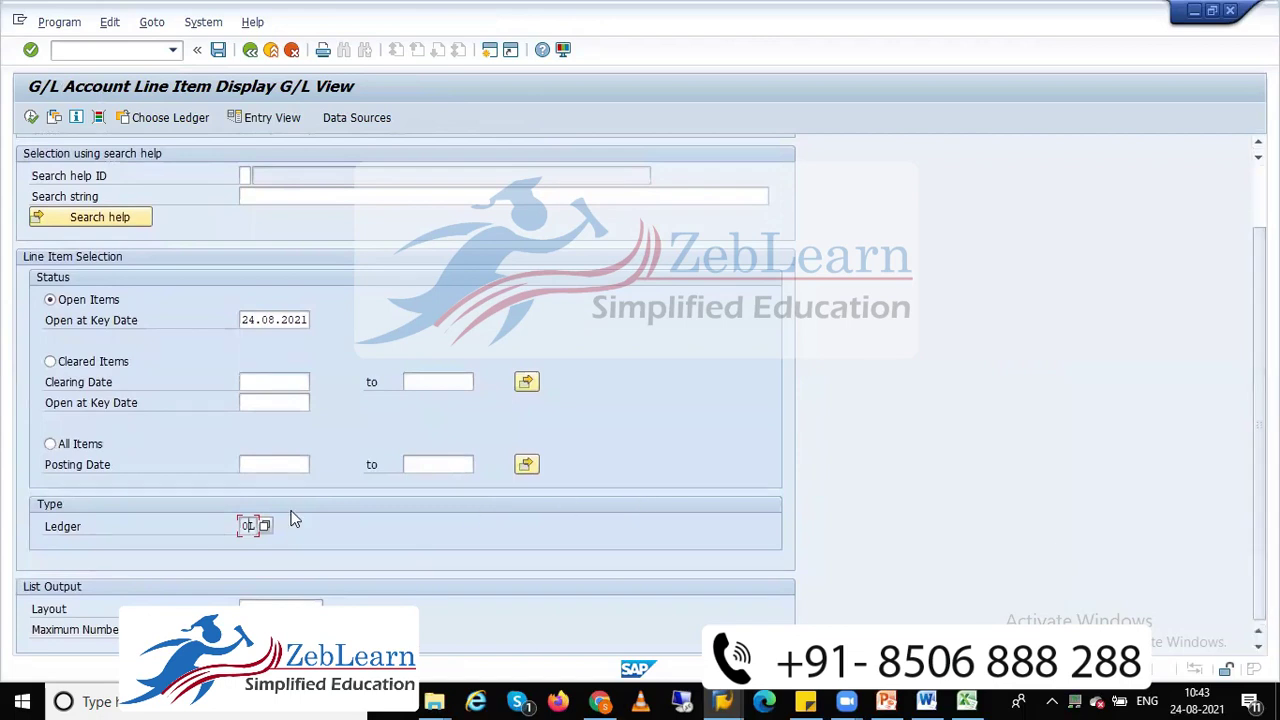
pyautogui.doubleClick(247, 525)
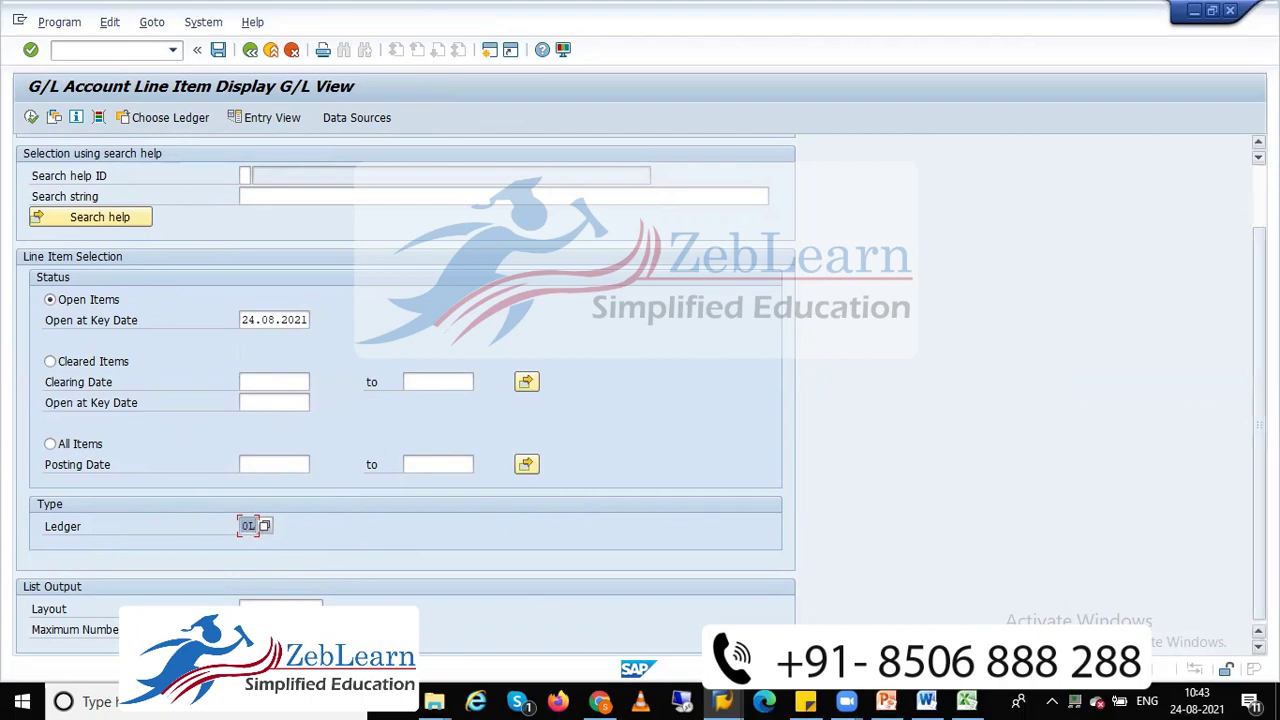
pyautogui.scroll(2, 1258, 150)
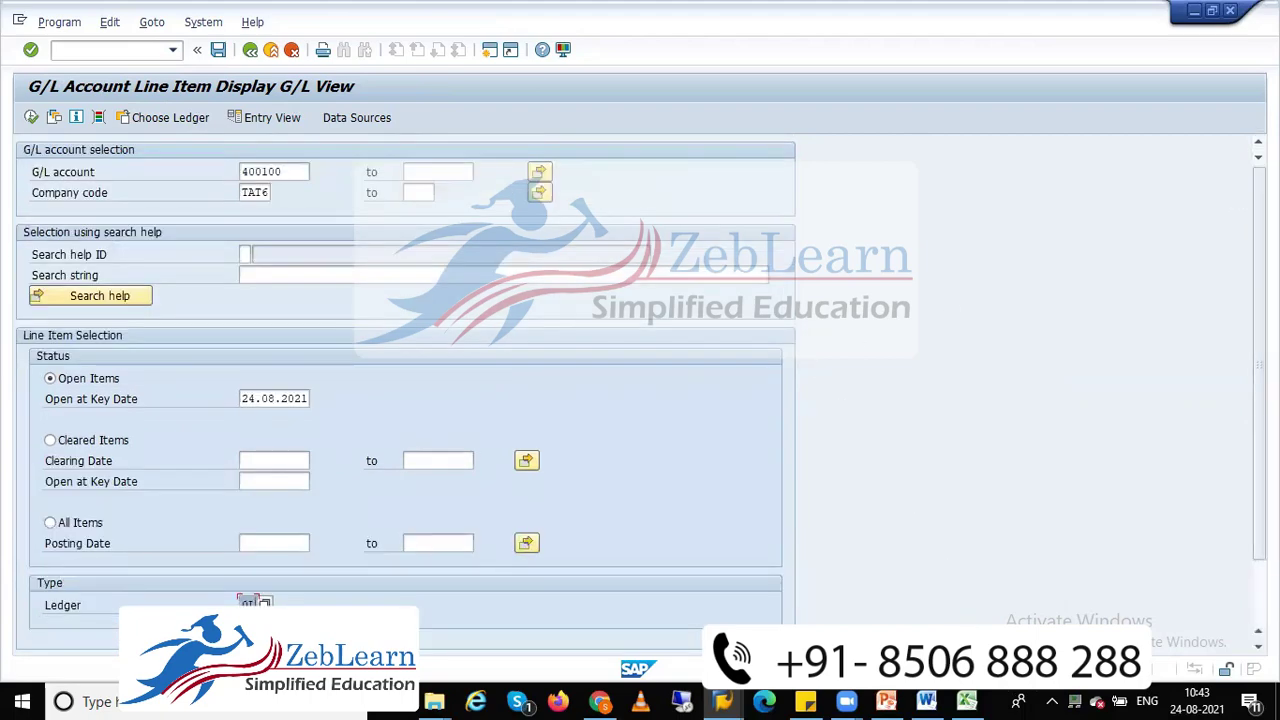
pyautogui.click(31, 117)
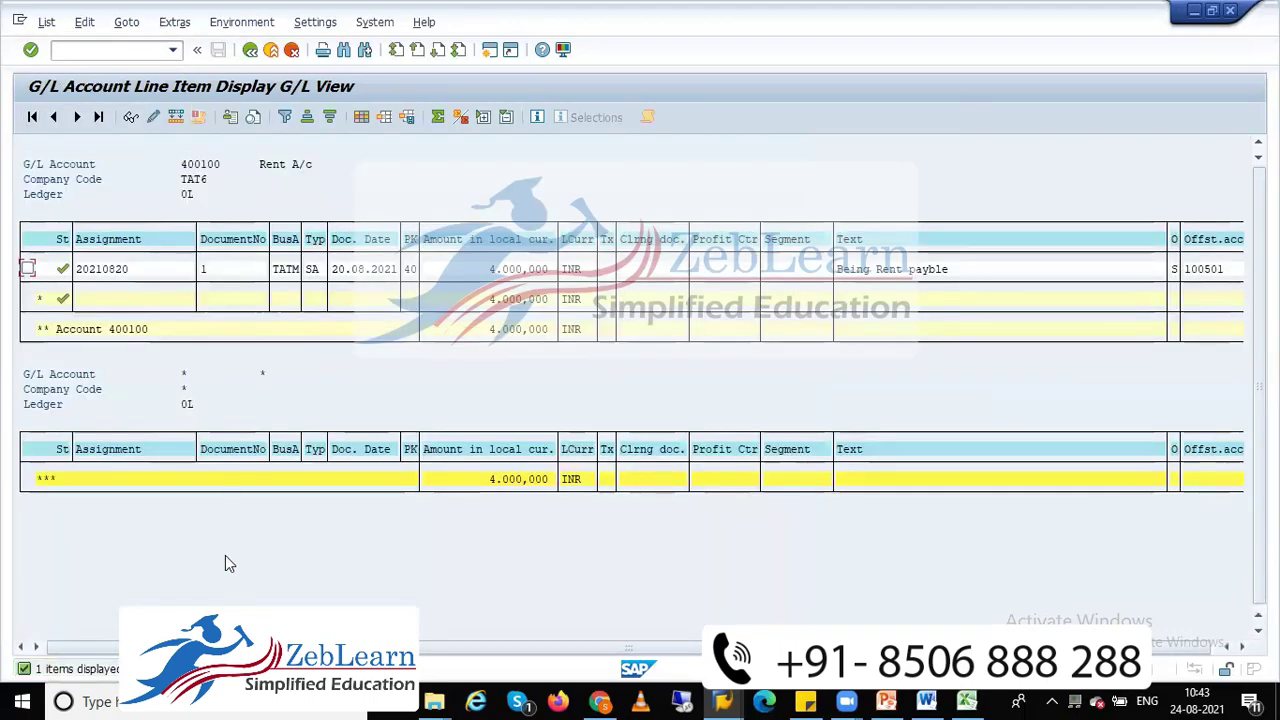
pyautogui.click(250, 51)
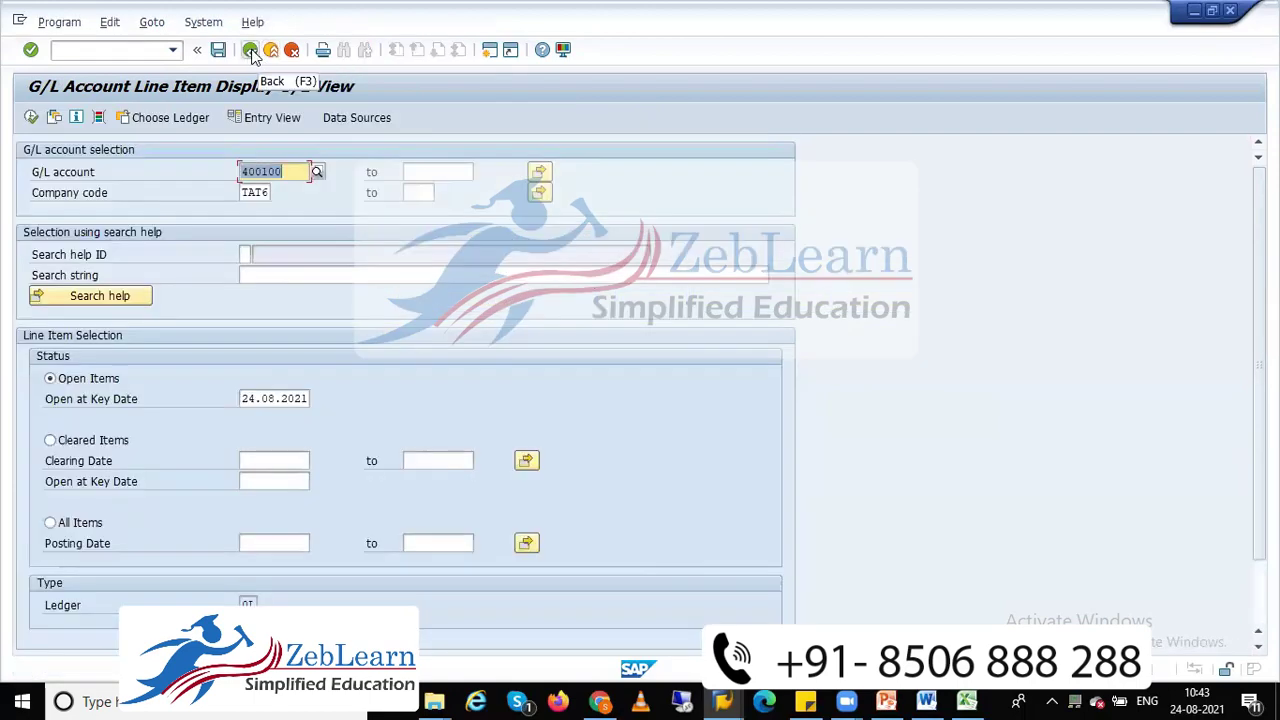
pyautogui.click(250, 51)
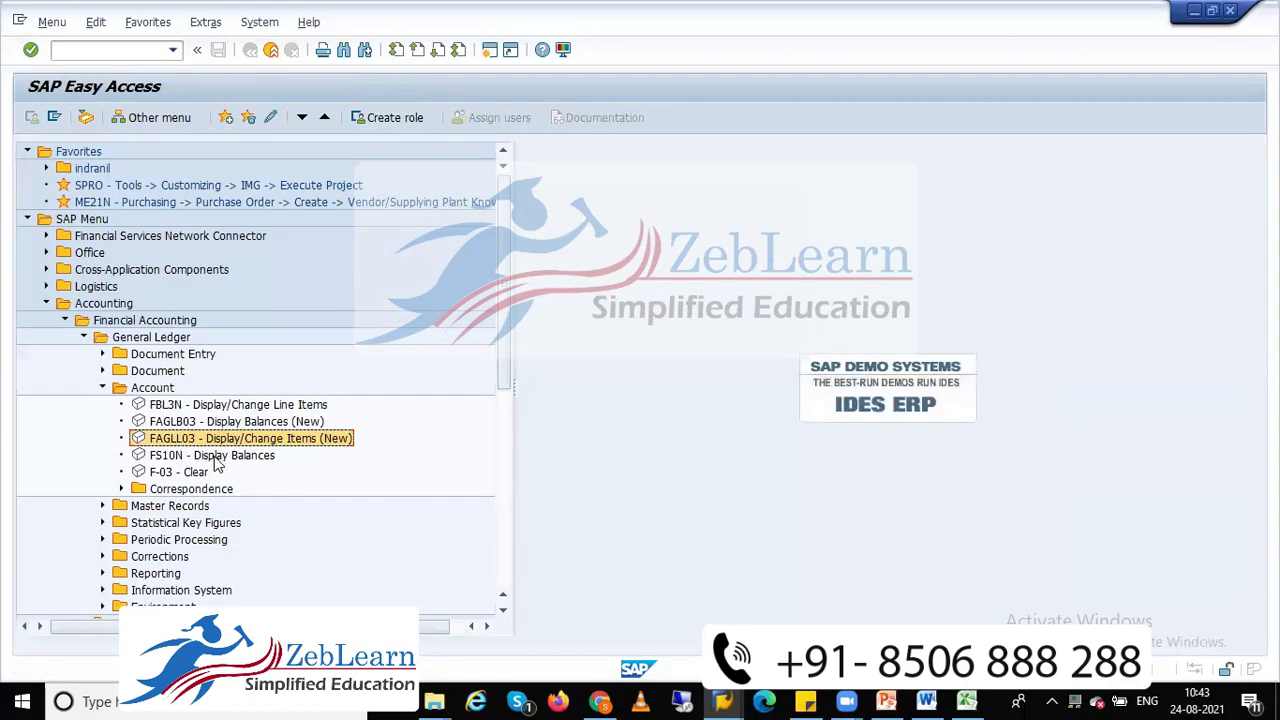
# Run FS10N to view the 2021 balances of account 400100, check the period 5 debit and return to the menu
pyautogui.click(222, 458)
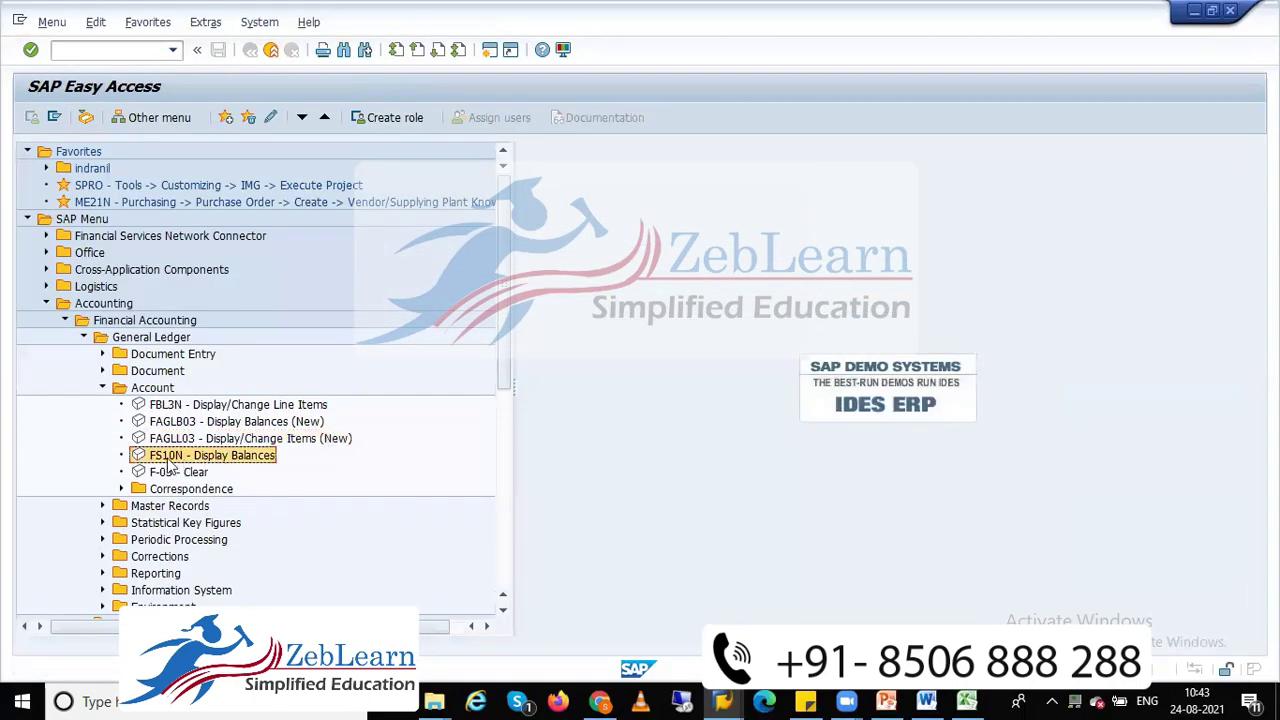
pyautogui.doubleClick(235, 460)
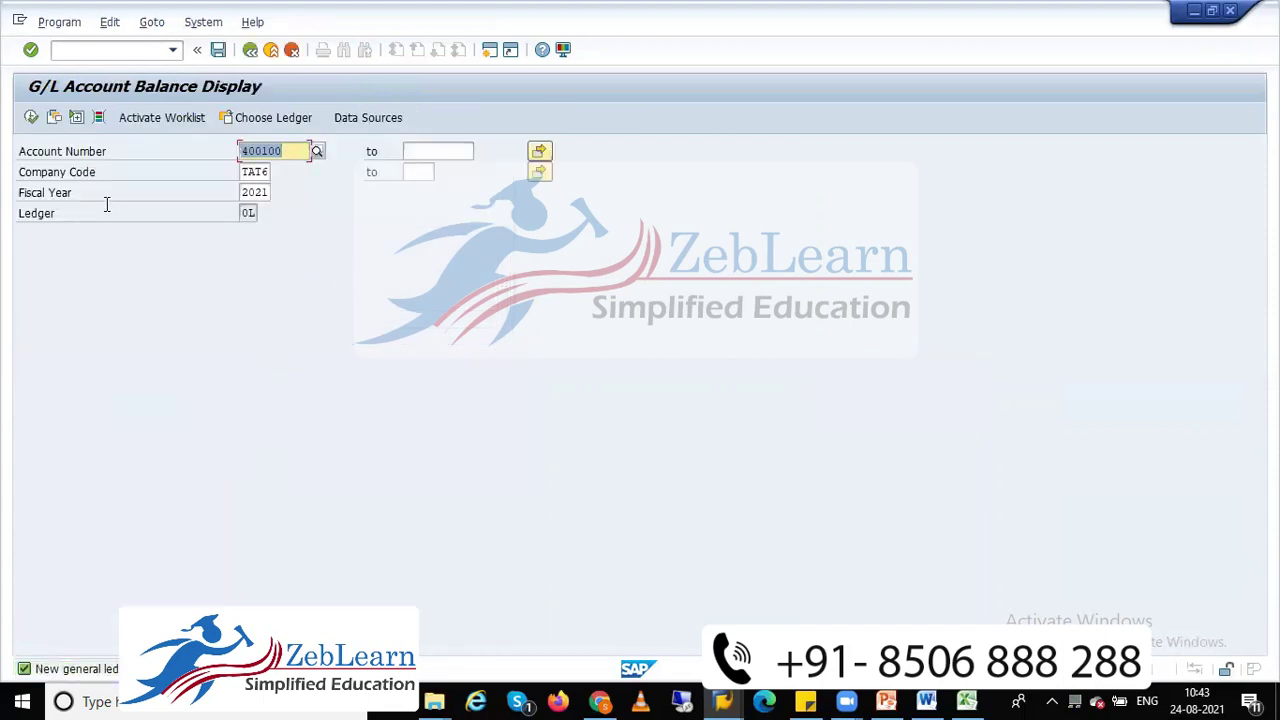
pyautogui.click(31, 118)
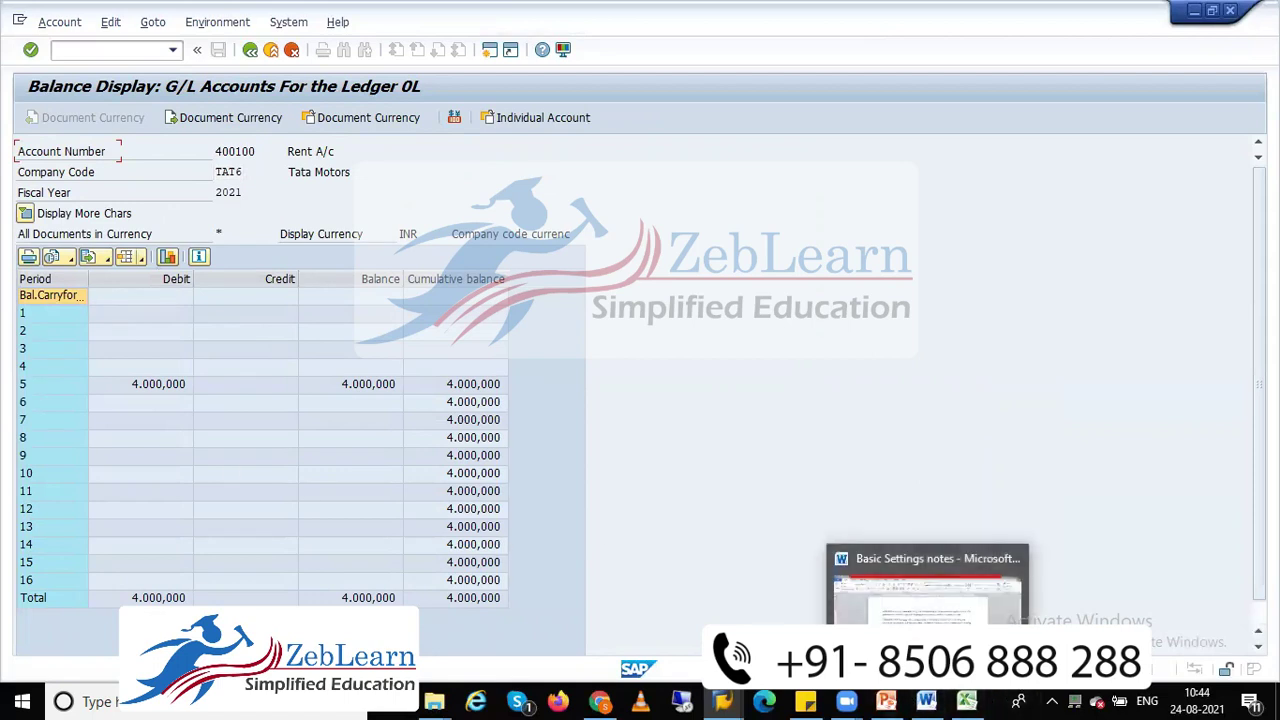
pyautogui.click(122, 388)
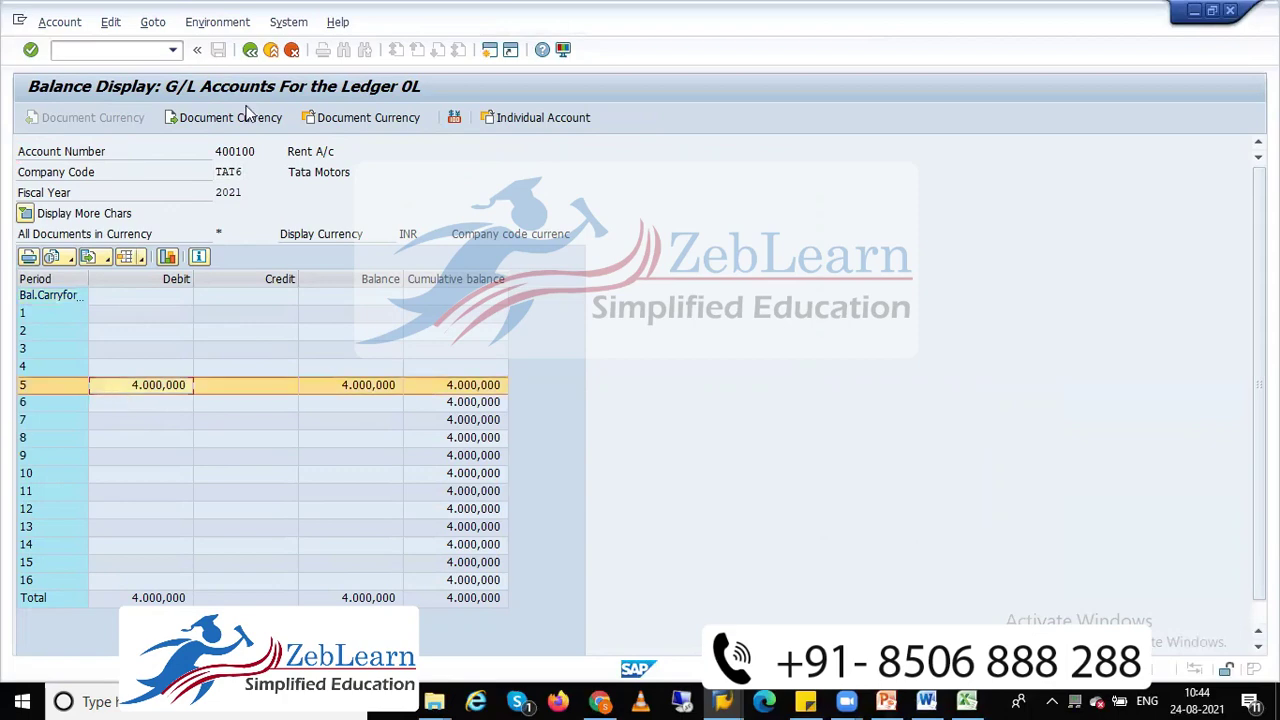
pyautogui.click(250, 51)
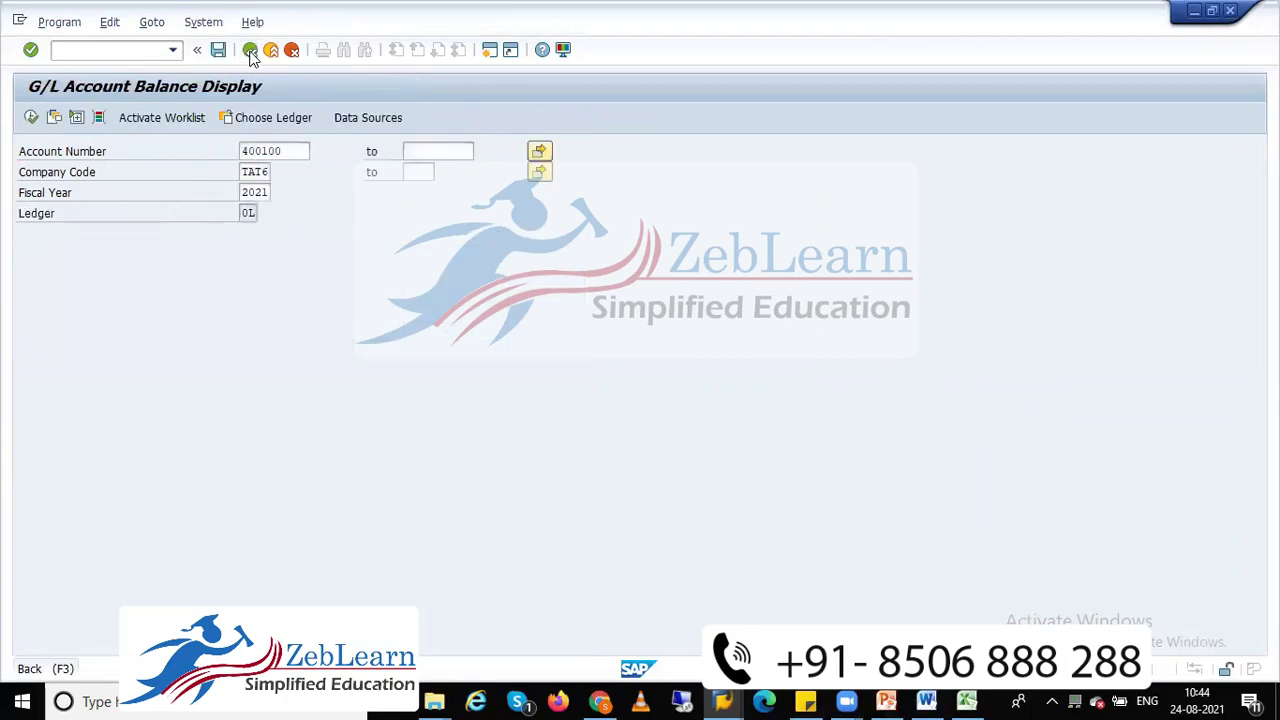
pyautogui.click(250, 50)
pyautogui.click(200, 428)
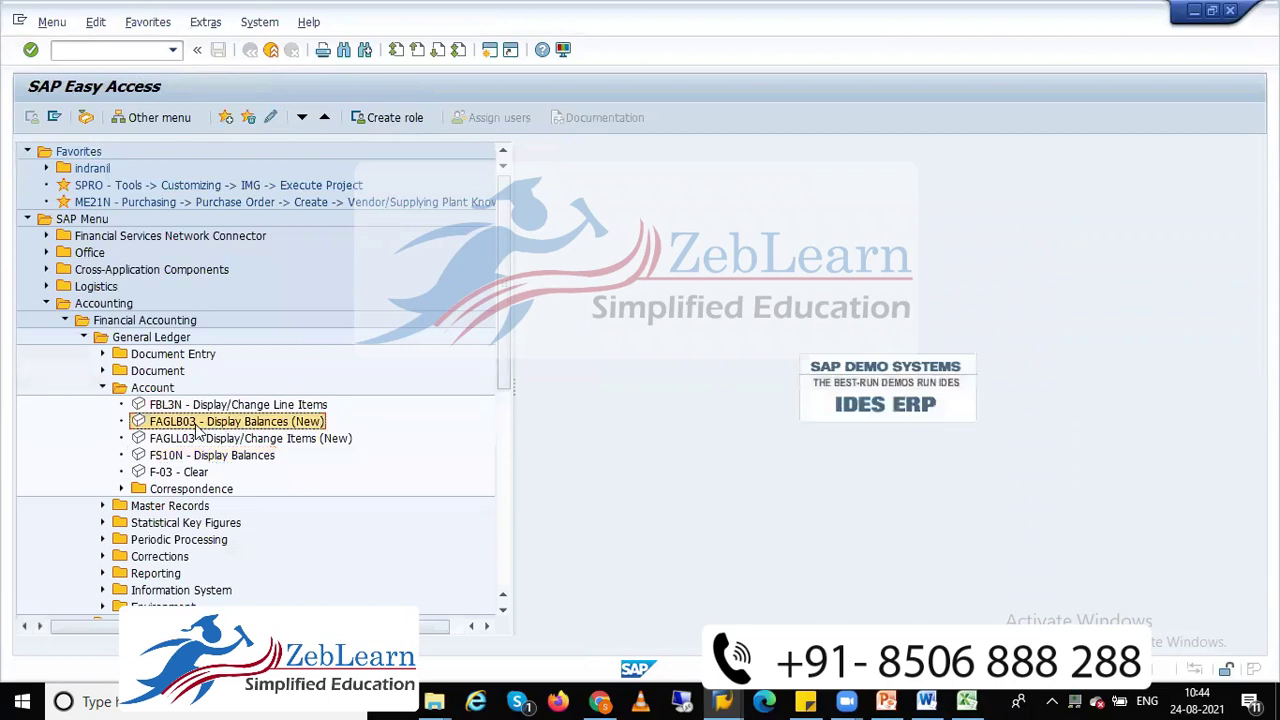
pyautogui.click(196, 457)
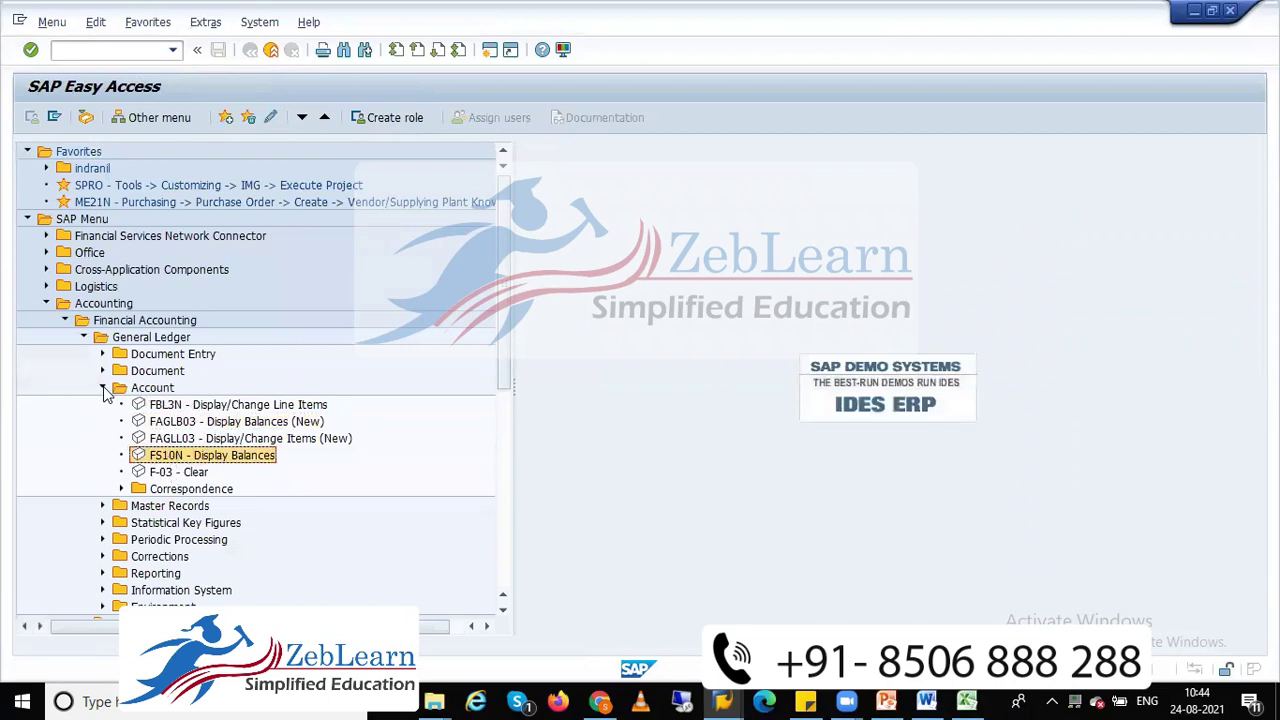
# Switch to the Excel course notes and review the G/L display transaction codes and the document reversal code FB08
pyautogui.moveTo(966, 701)
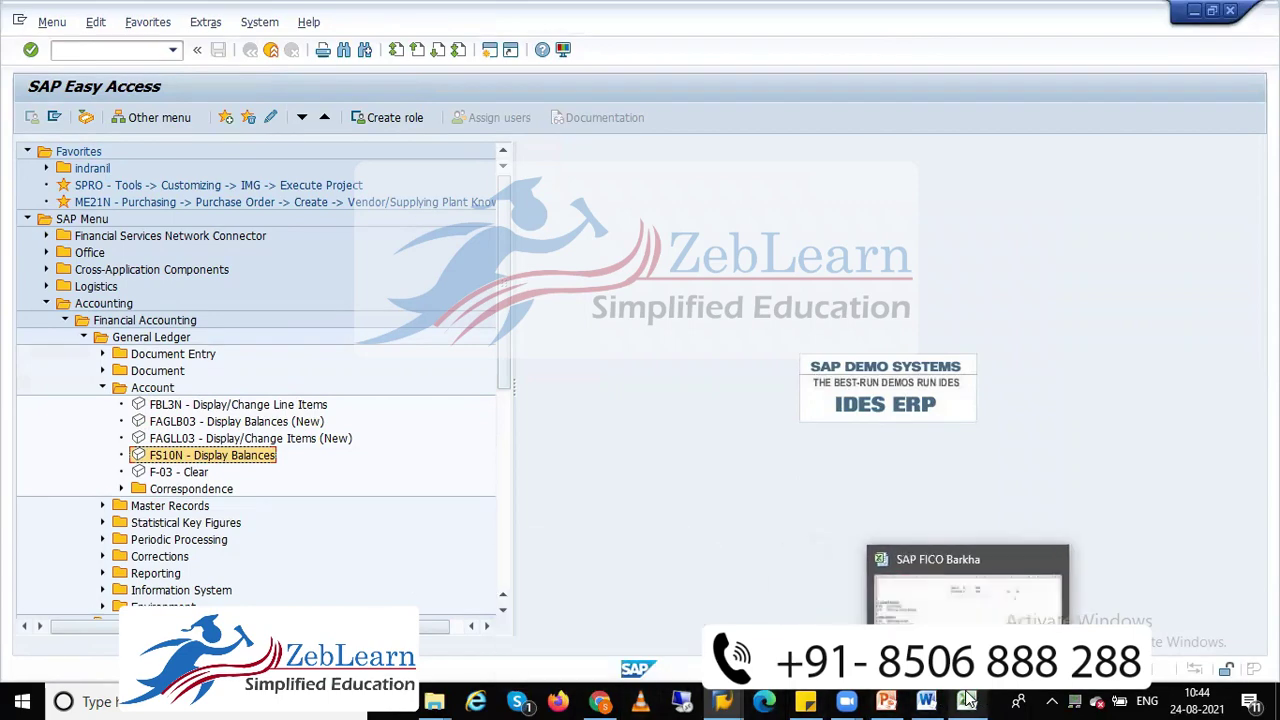
pyautogui.click(943, 618)
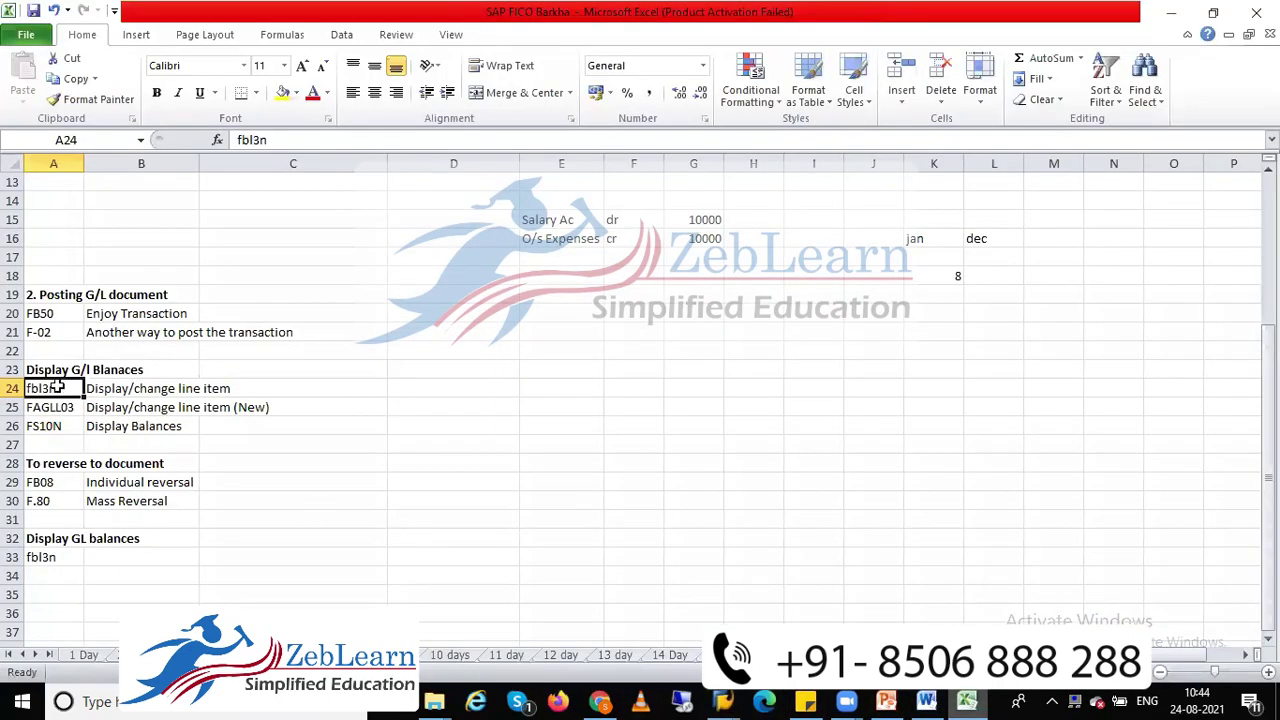
pyautogui.moveTo(55, 388); pyautogui.dragTo(57, 424)
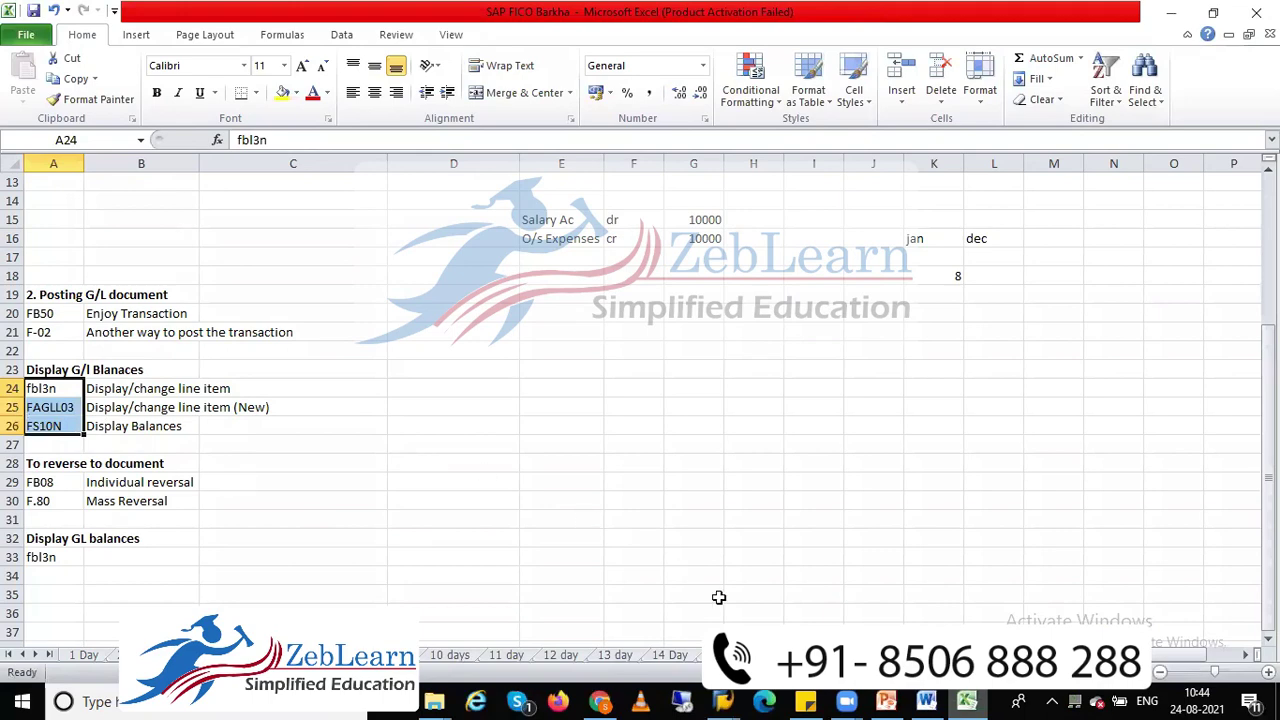
pyautogui.click(44, 465)
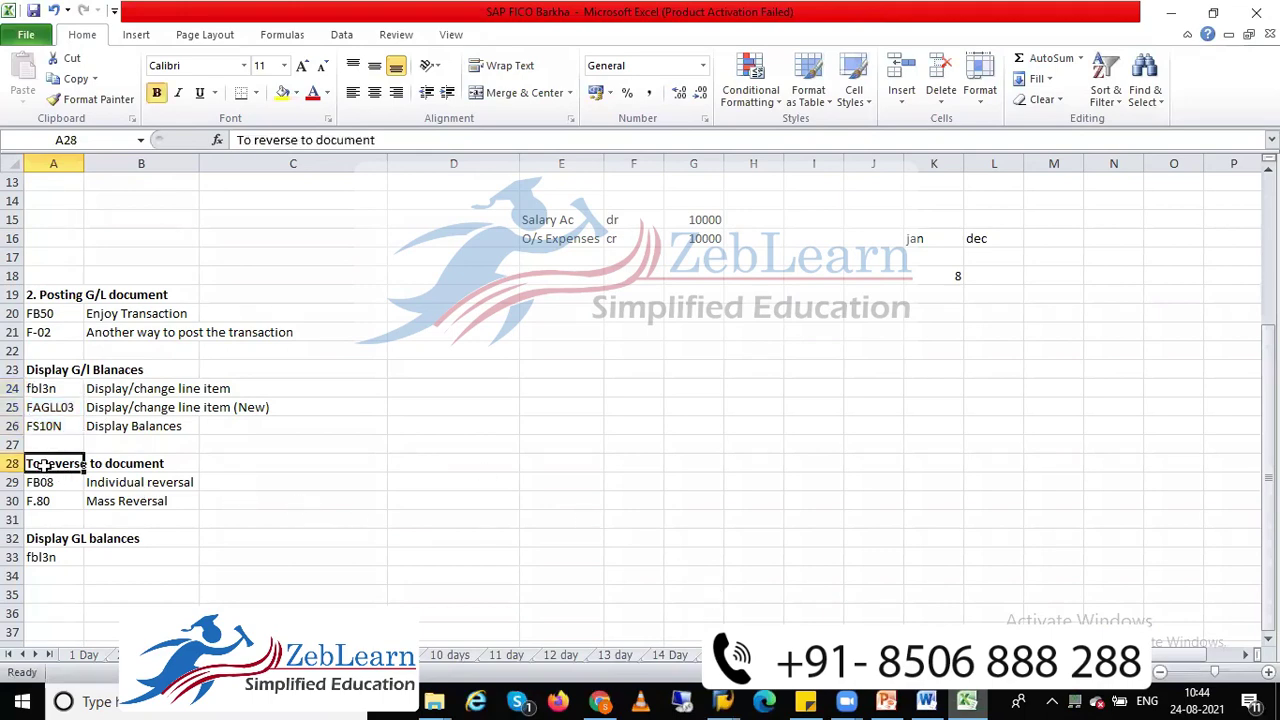
pyautogui.moveTo(722, 702)
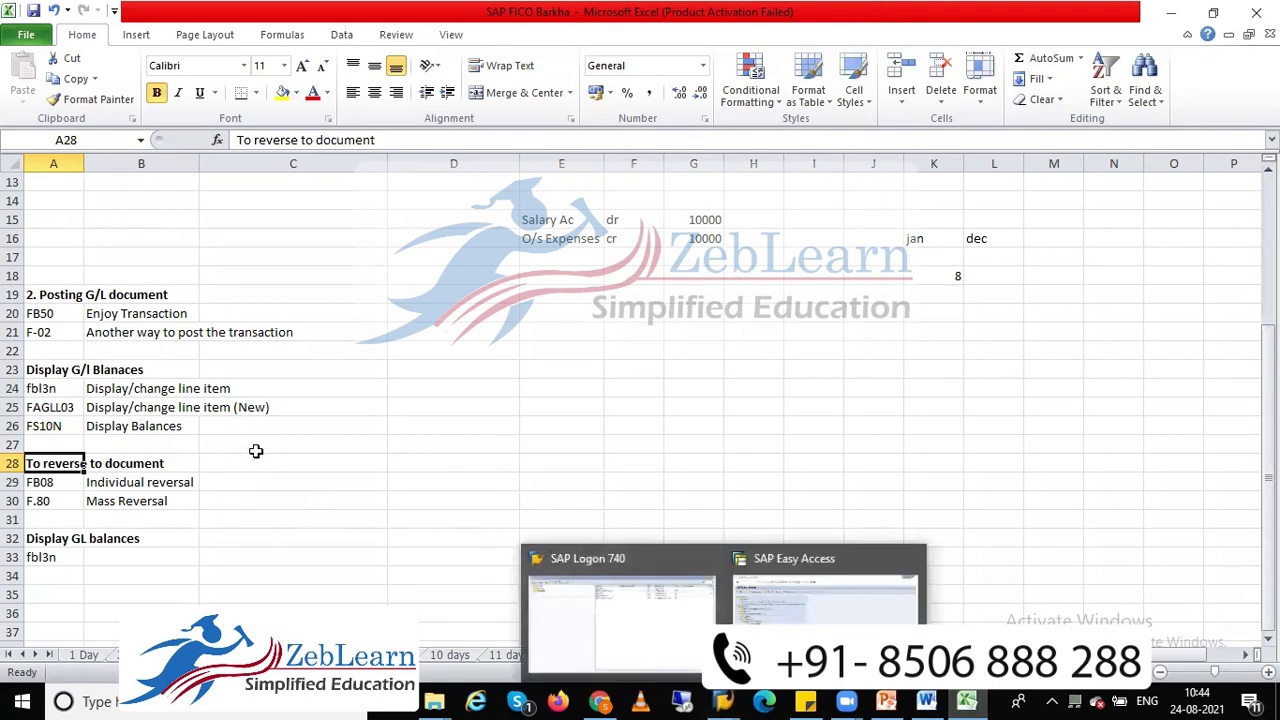
pyautogui.click(44, 485)
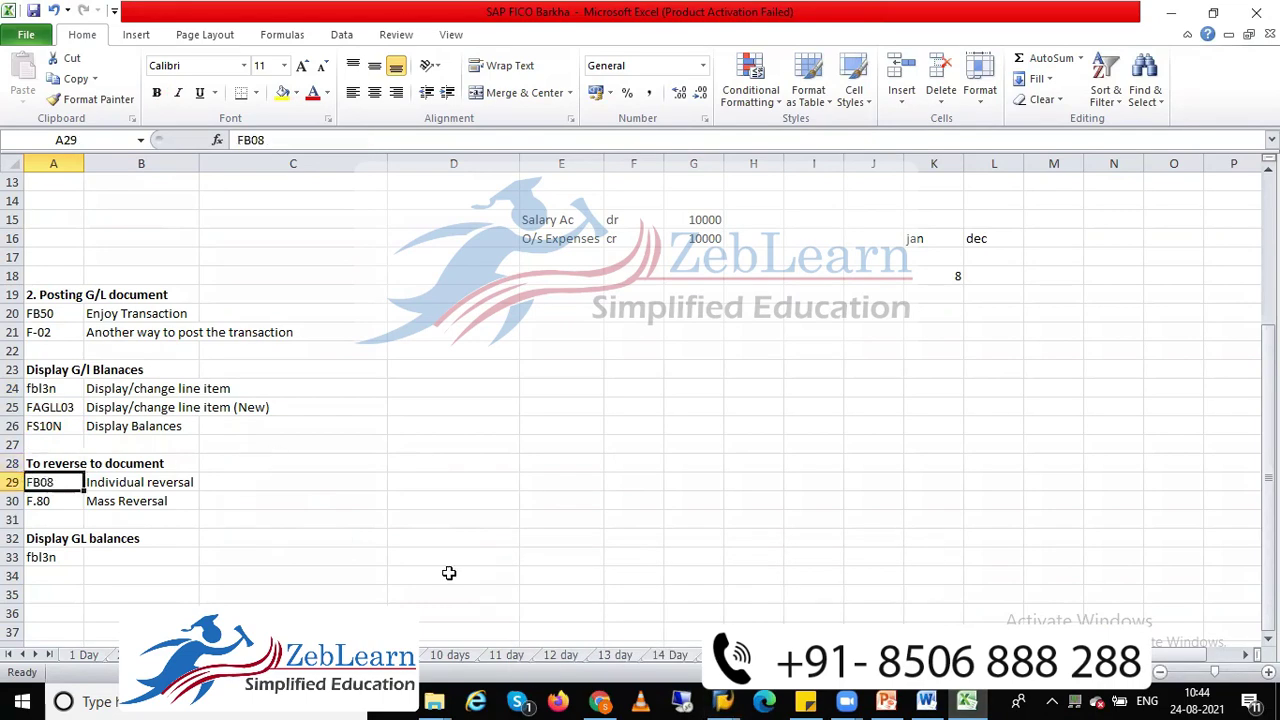
# Switch to SAP, run FBL3N for all G/L accounts of TAT6 and examine document 1 under Outstanding Expenses A/c
pyautogui.moveTo(722, 702)
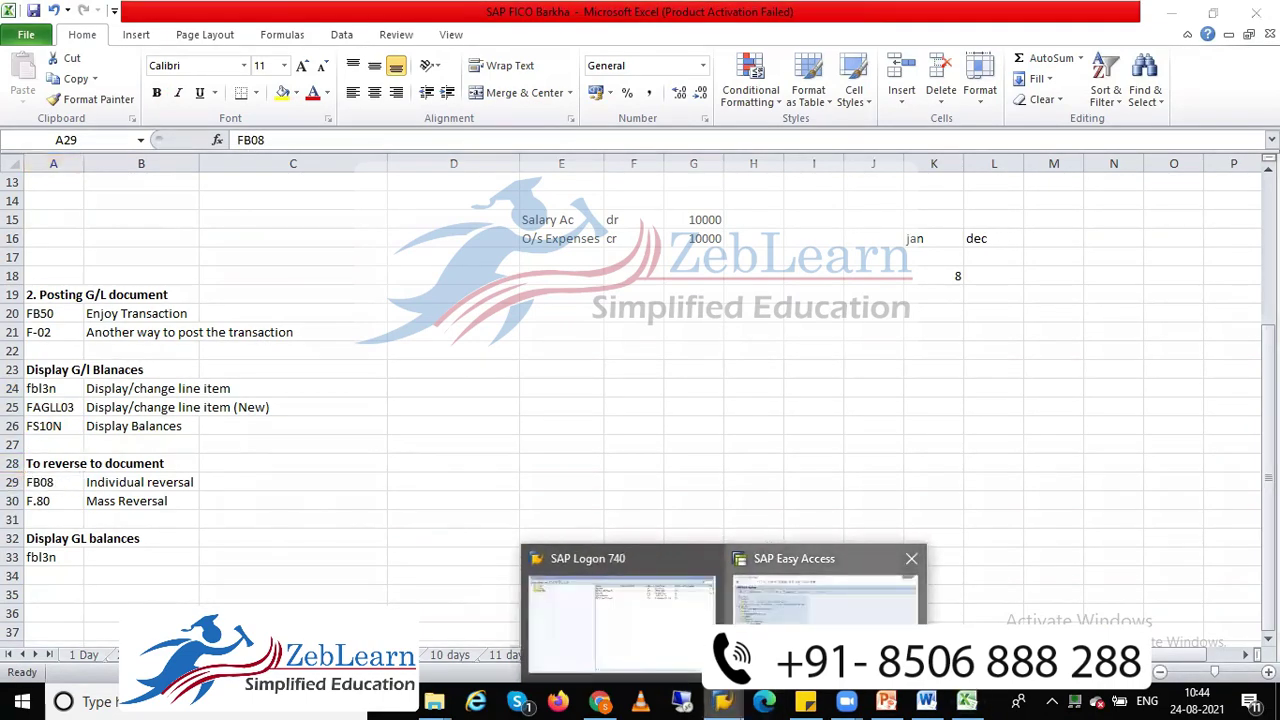
pyautogui.click(820, 612)
pyautogui.doubleClick(180, 405)
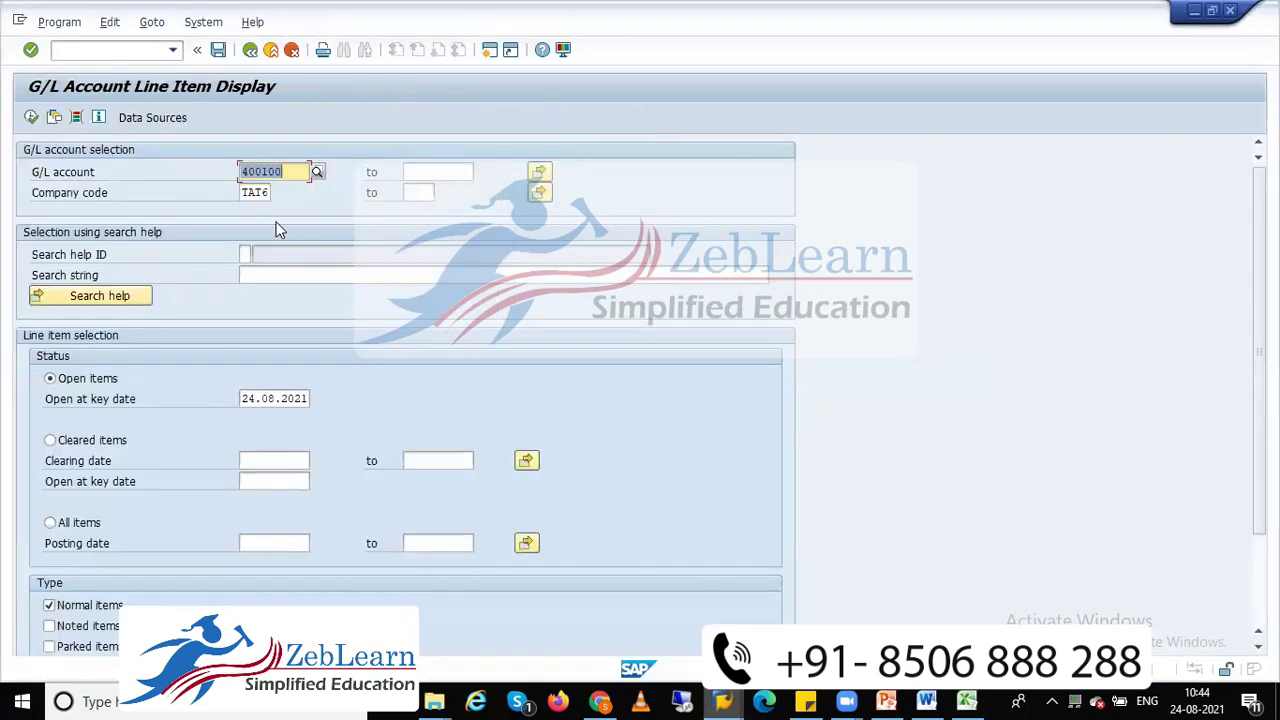
pyautogui.press('BackSpace')
pyautogui.click(31, 118)
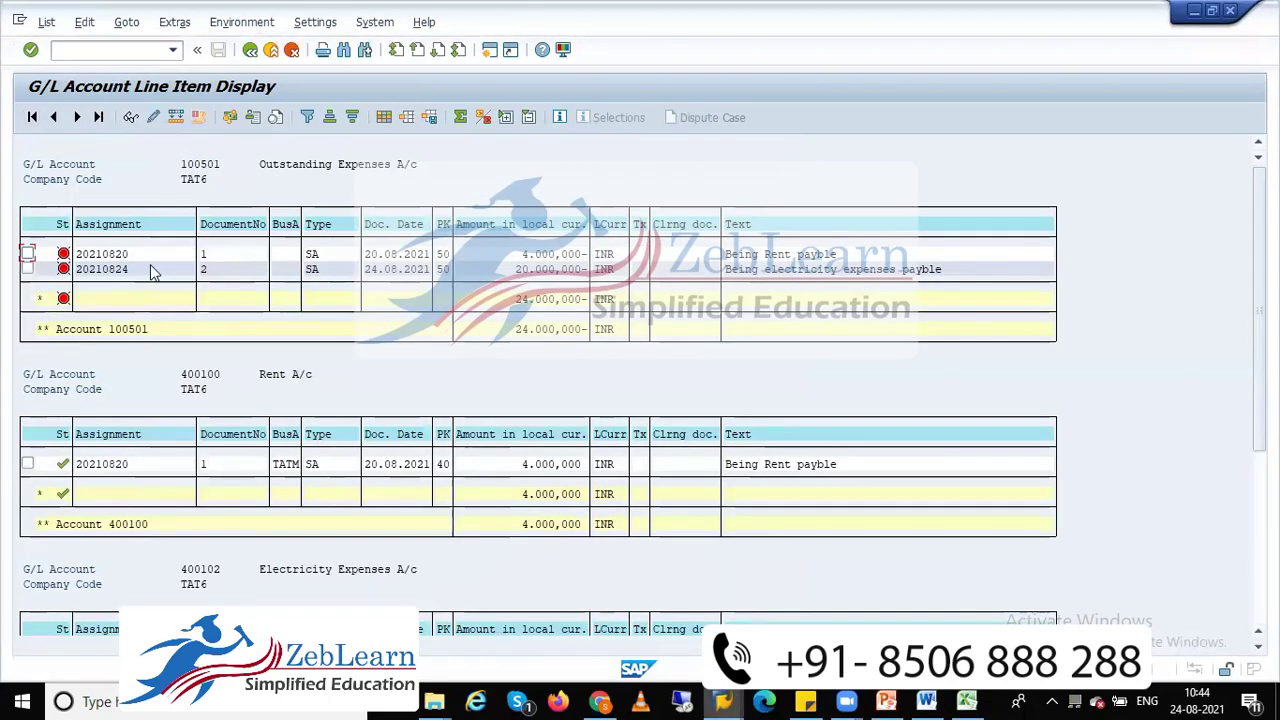
pyautogui.click(203, 256)
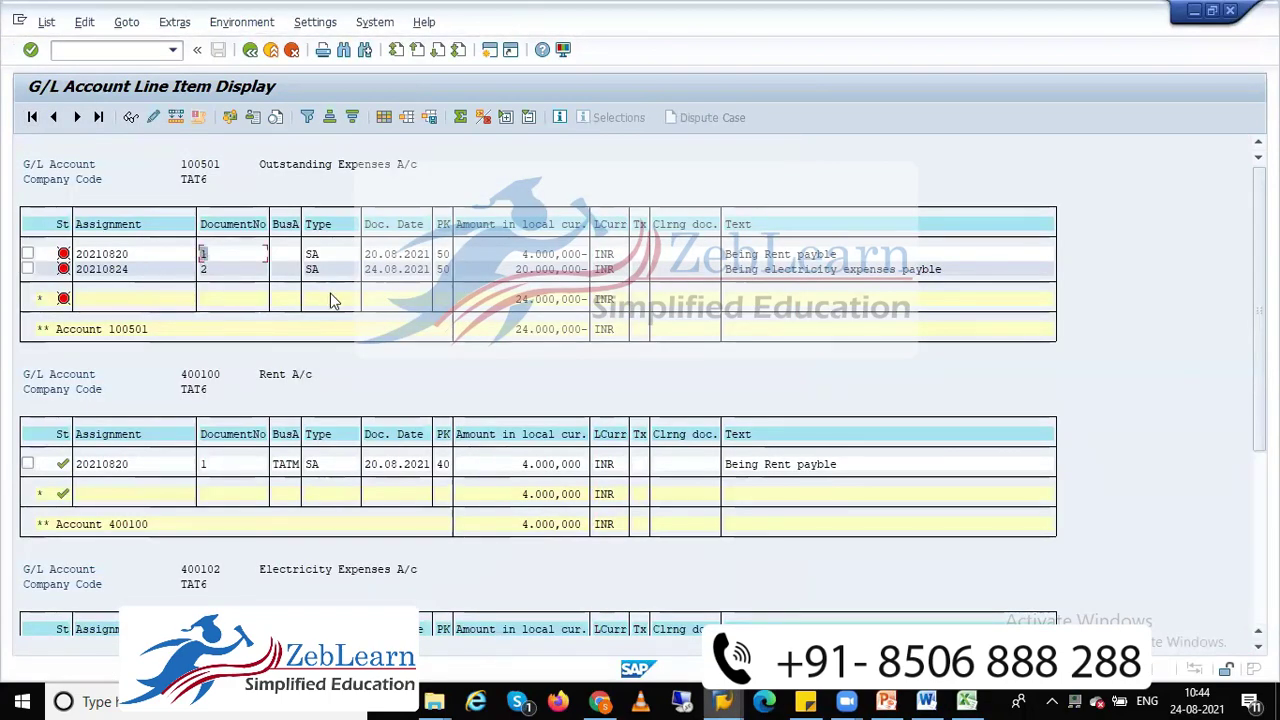
pyautogui.click(538, 259)
# Switch to the Excel notes and examine the FB08 entry for individual document reversal
pyautogui.click(982, 699)
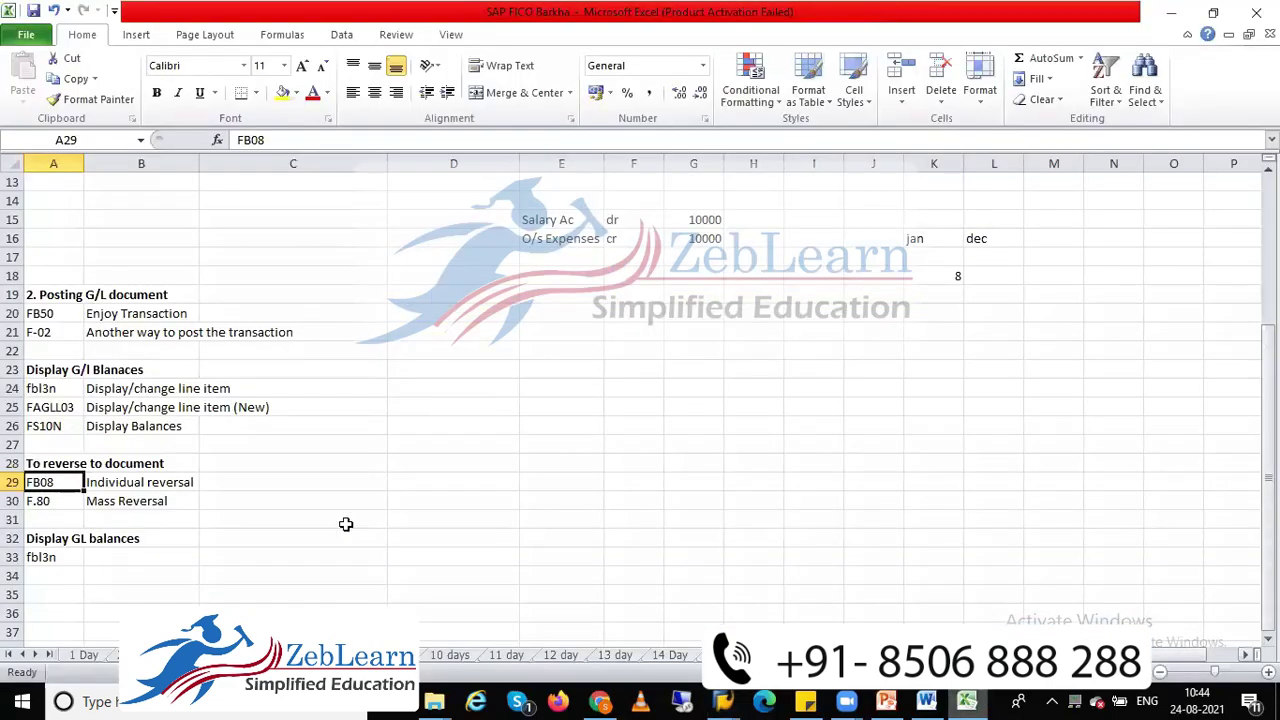
pyautogui.click(132, 486)
pyautogui.click(66, 482)
pyautogui.click(106, 485)
pyautogui.click(36, 485)
pyautogui.click(125, 487)
pyautogui.click(47, 483)
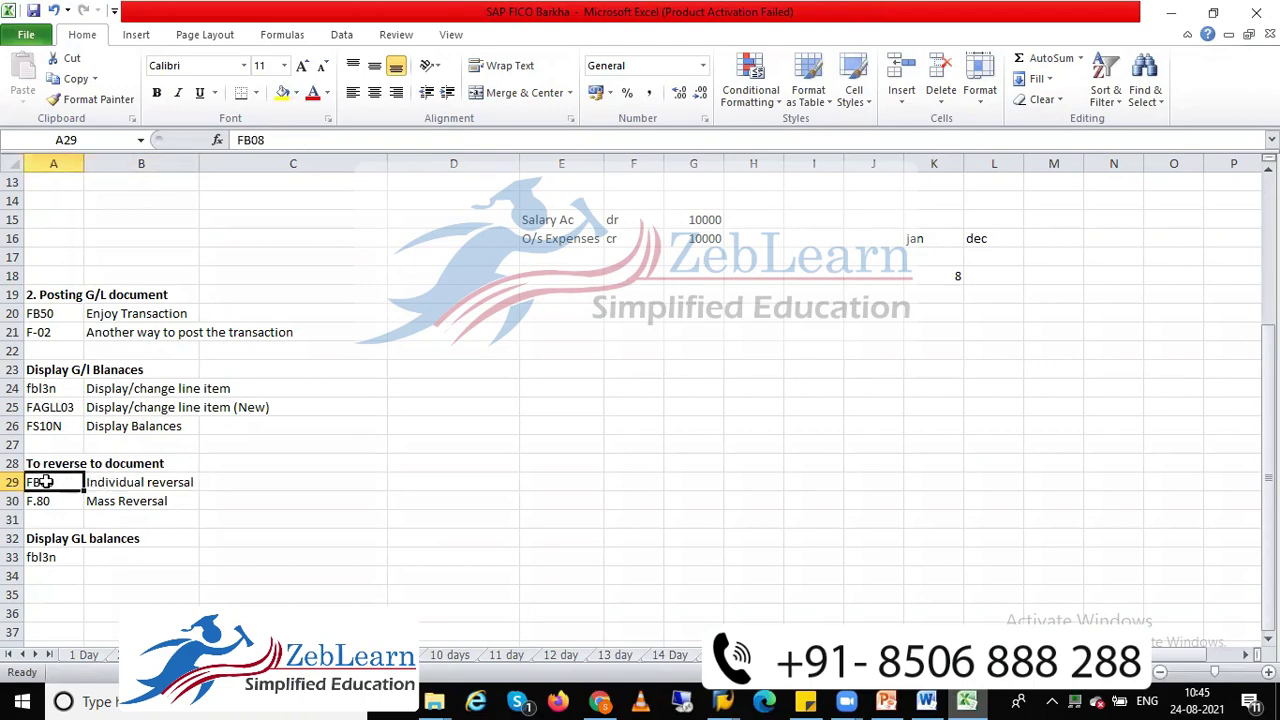
pyautogui.click(134, 486)
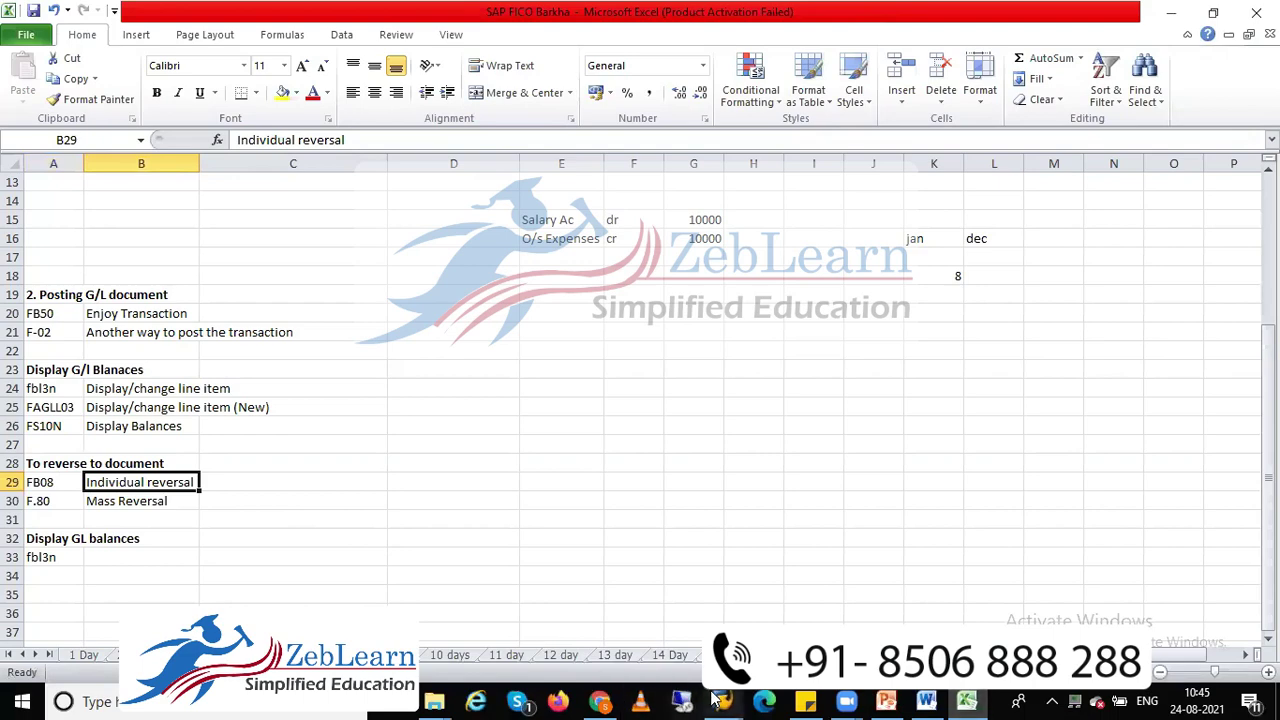
# Switch to SAP and leave the G/L line item display to return to the SAP Easy Access menu
pyautogui.moveTo(722, 700)
pyautogui.click(815, 620)
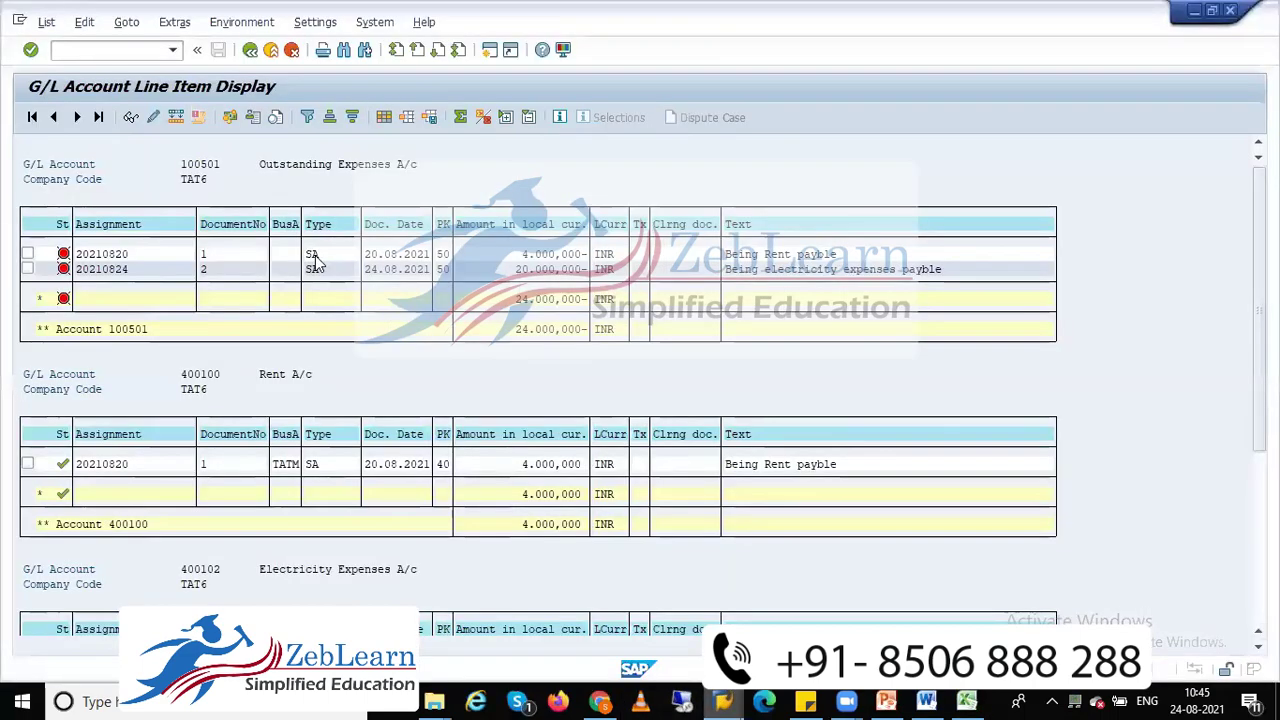
pyautogui.click(250, 50)
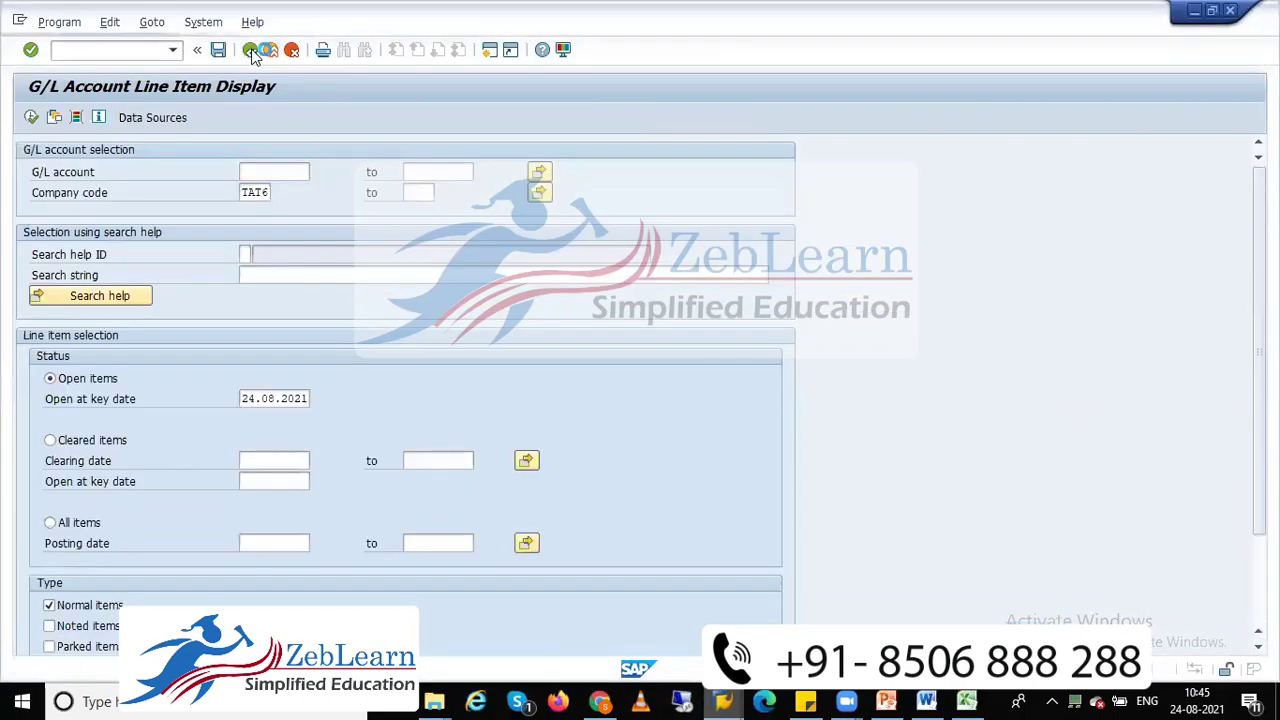
pyautogui.click(250, 50)
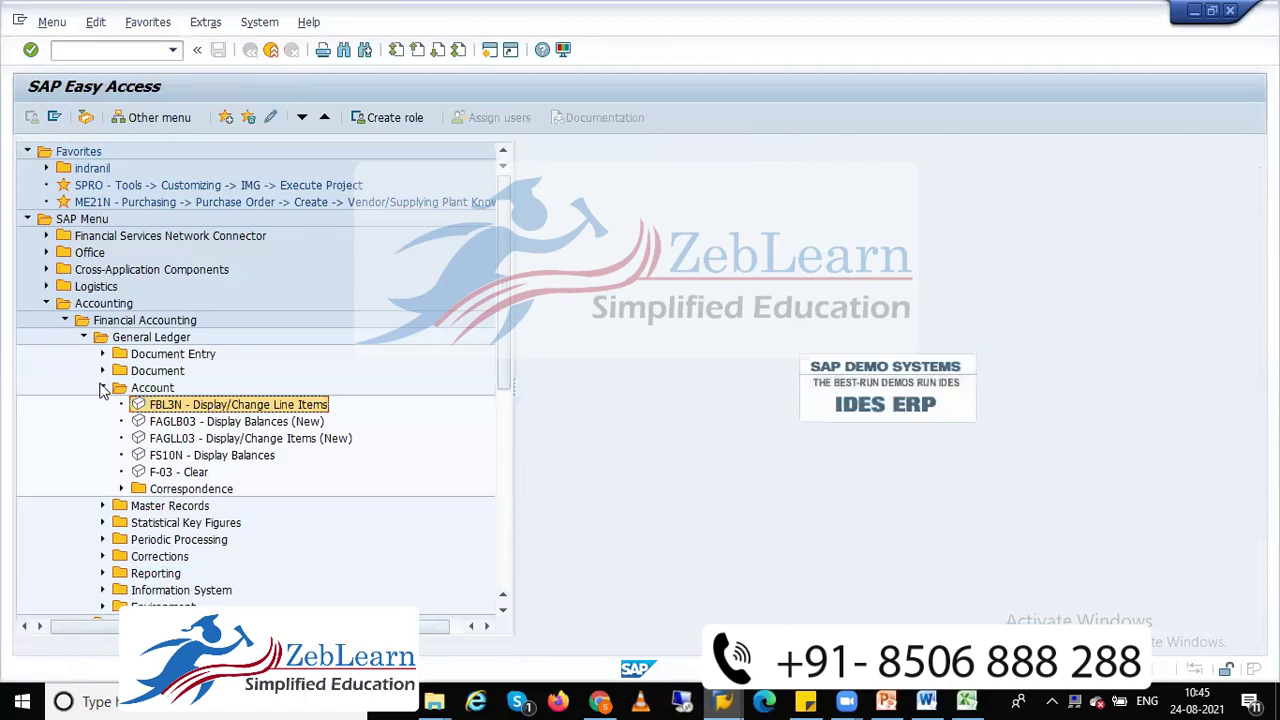
# Collapse the Account folder and expand Document and its Reverse subfolder under General Ledger to locate FB08 Individual Reversal
pyautogui.click(102, 388)
pyautogui.click(103, 355)
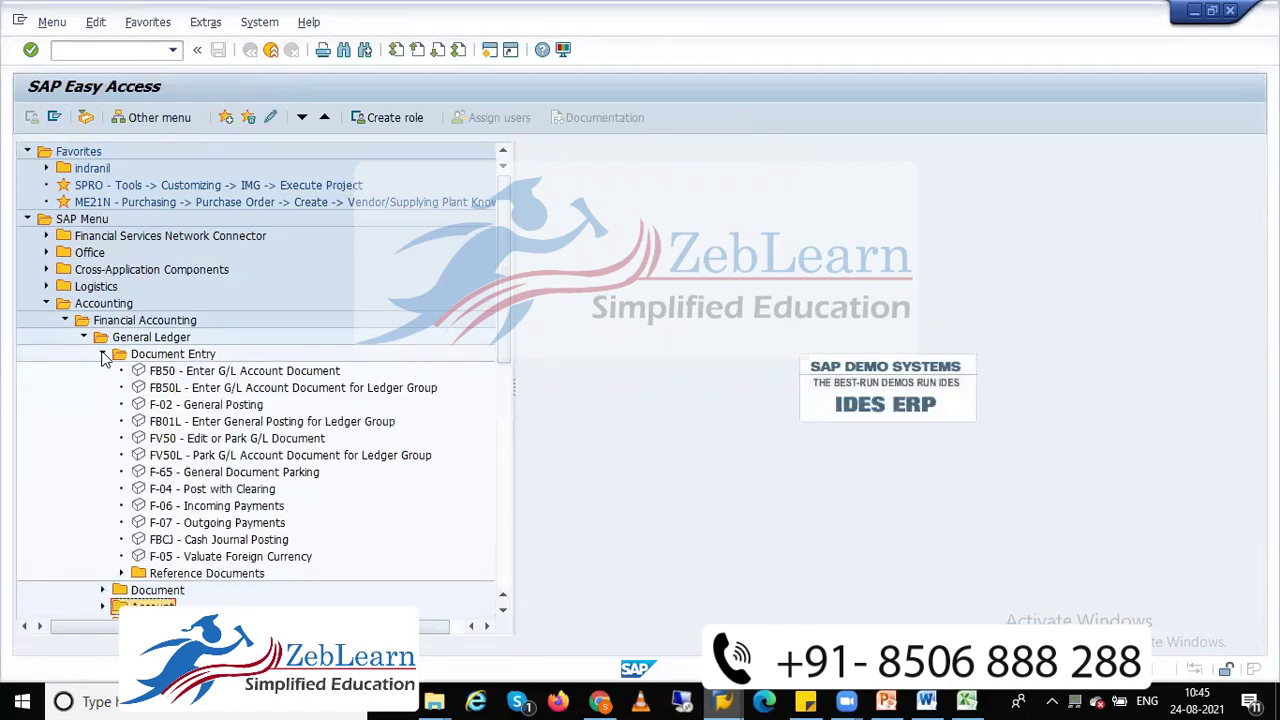
pyautogui.click(103, 355)
pyautogui.click(102, 371)
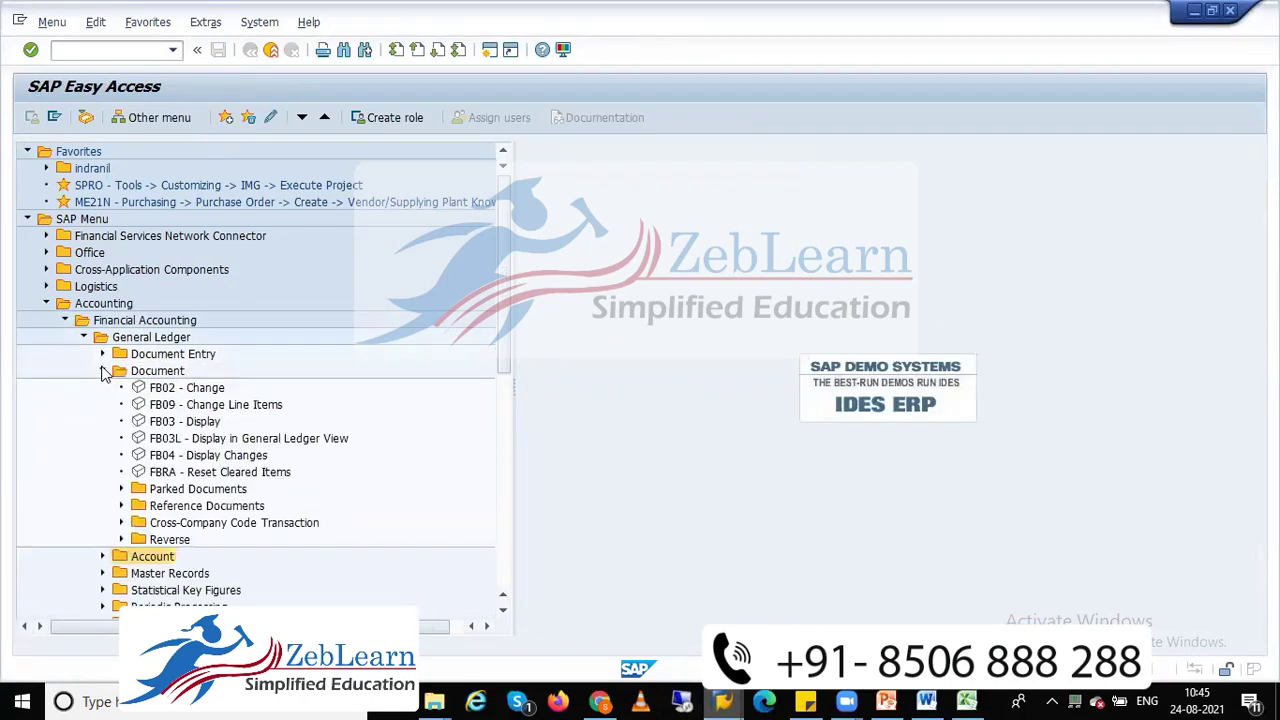
pyautogui.click(121, 539)
pyautogui.click(200, 557)
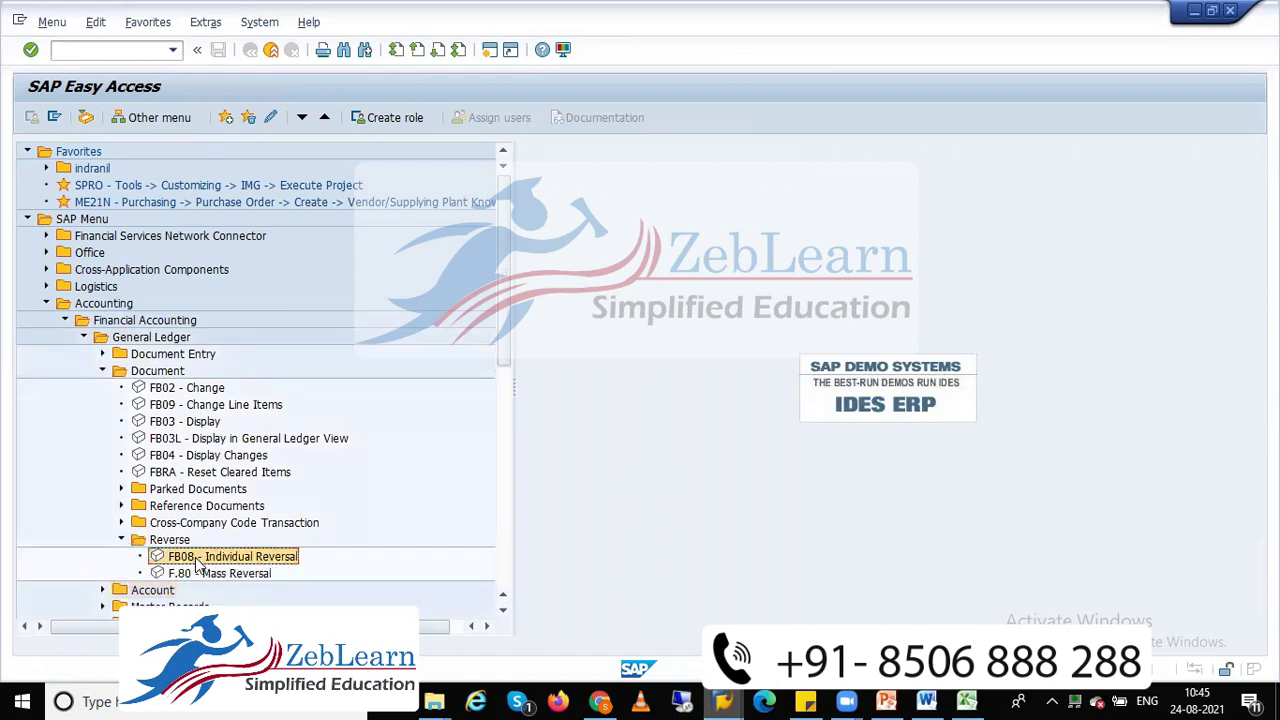
# Trace the path Accounting, Financial Accounting, General Ledger, Document, Reverse and open FB08 Individual Reversal
pyautogui.click(92, 304)
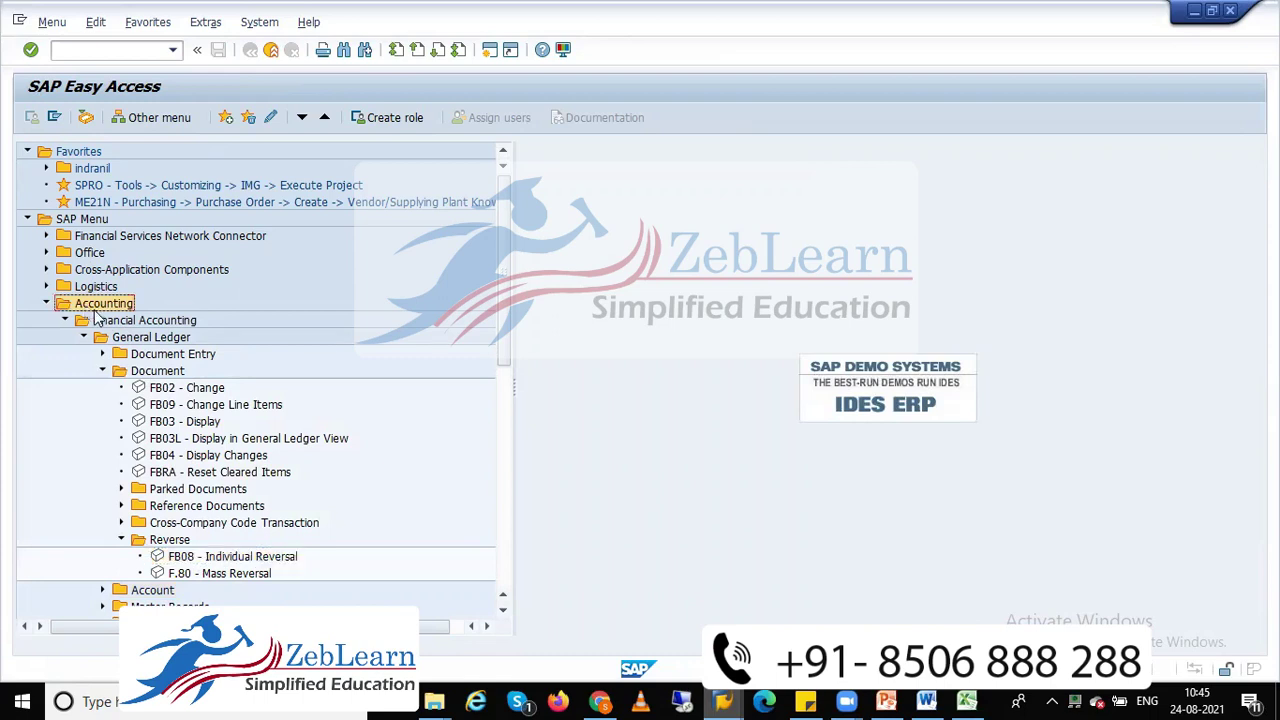
pyautogui.click(110, 320)
pyautogui.click(128, 338)
pyautogui.click(153, 371)
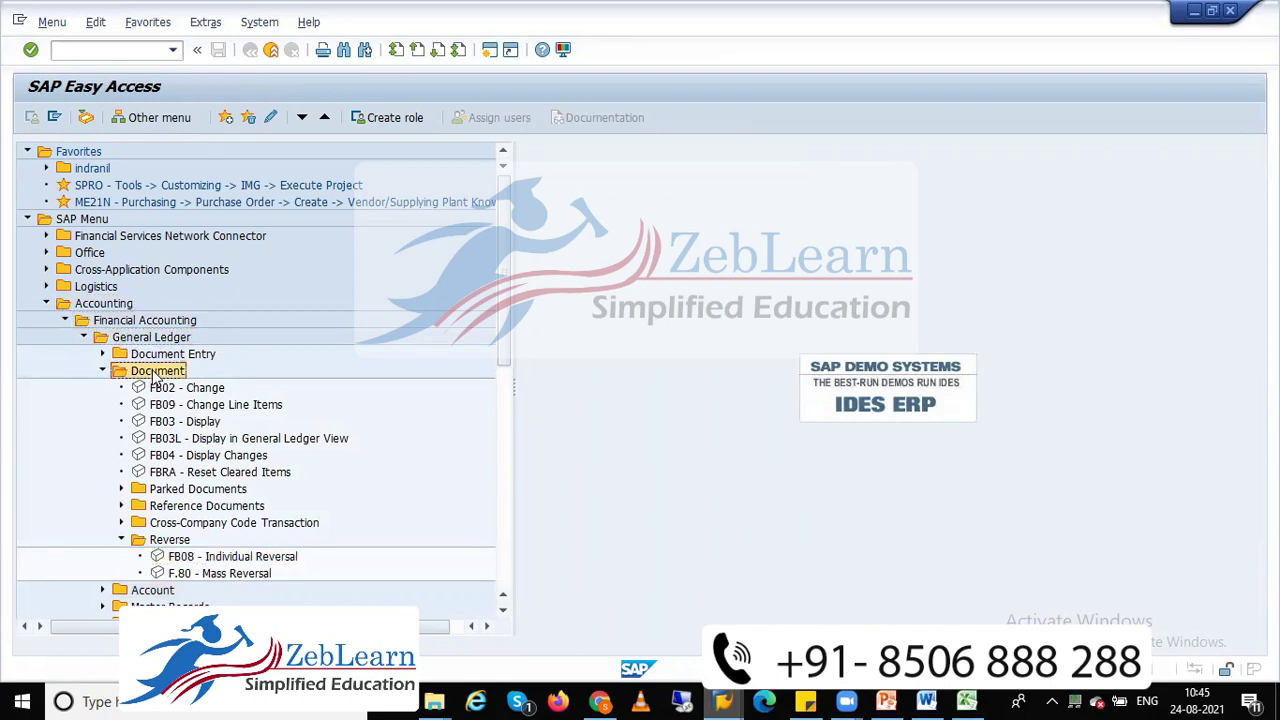
pyautogui.click(171, 542)
pyautogui.click(216, 559)
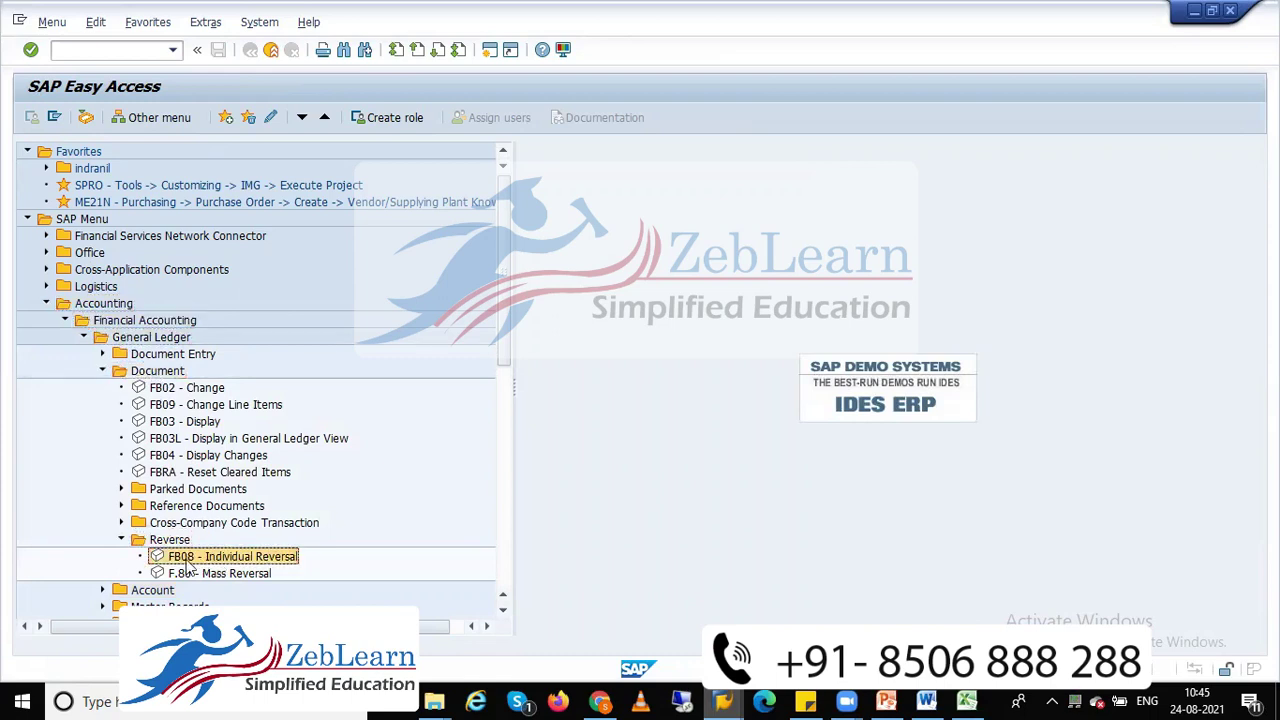
pyautogui.doubleClick(243, 566)
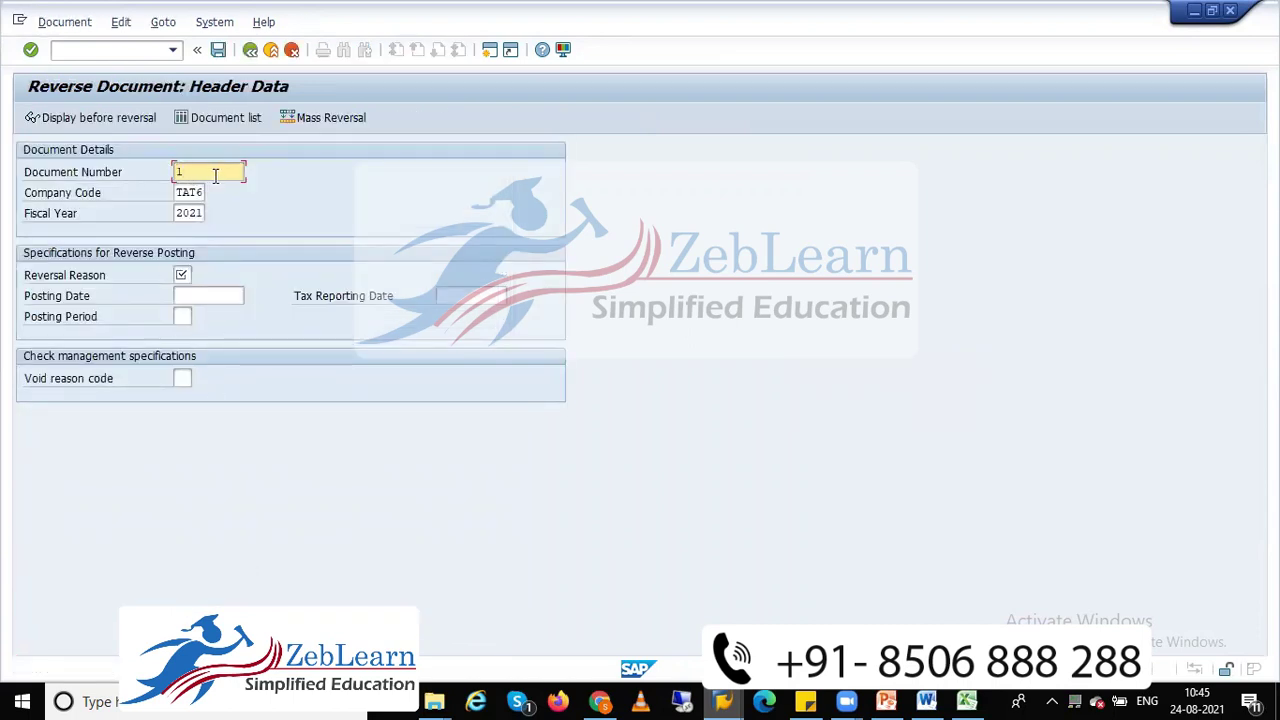
# Check the company code and fiscal year for reversing document 1 and set the reversal reason to 01, Reversal in current period
pyautogui.click(190, 193)
pyautogui.click(190, 215)
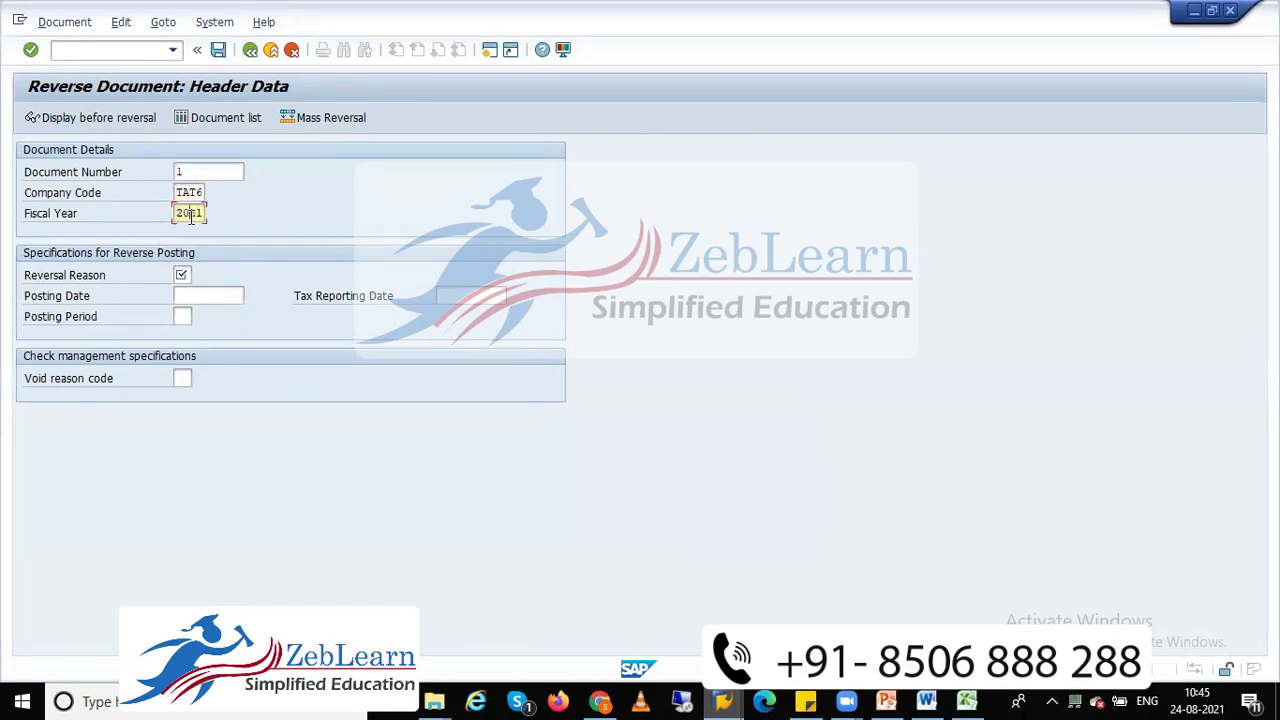
pyautogui.click(183, 275)
pyautogui.click(198, 276)
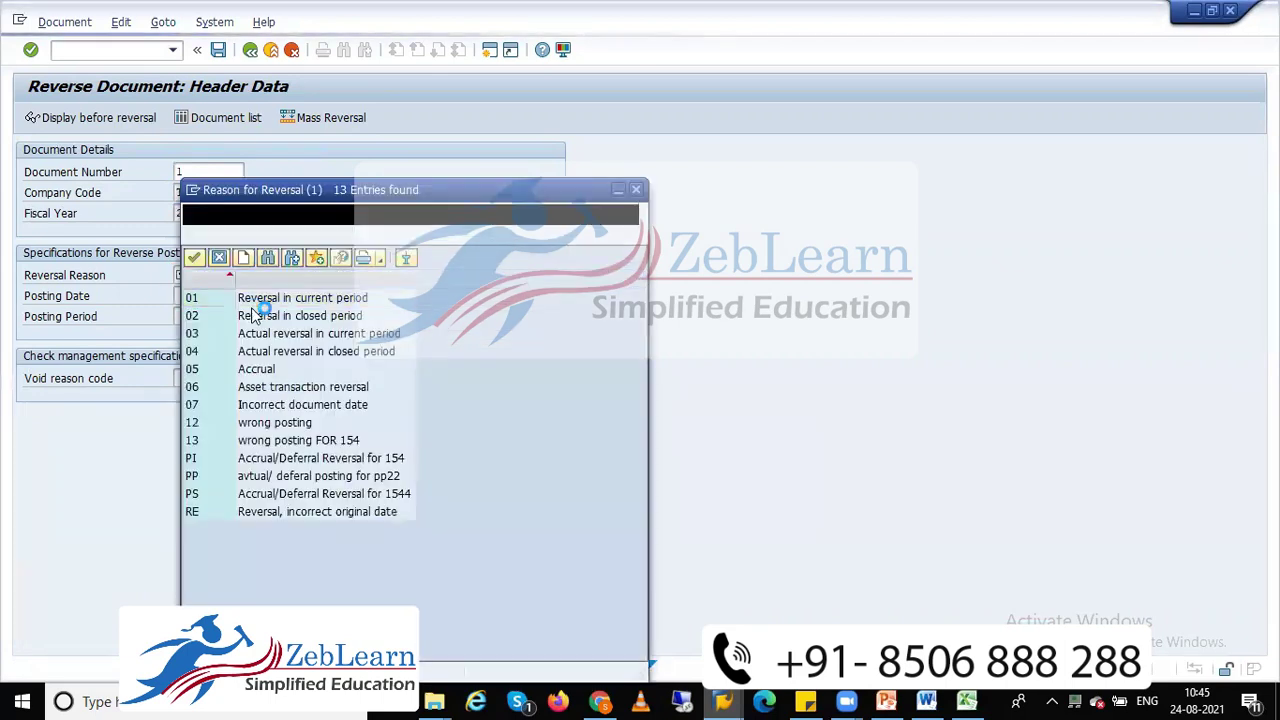
pyautogui.click(253, 307)
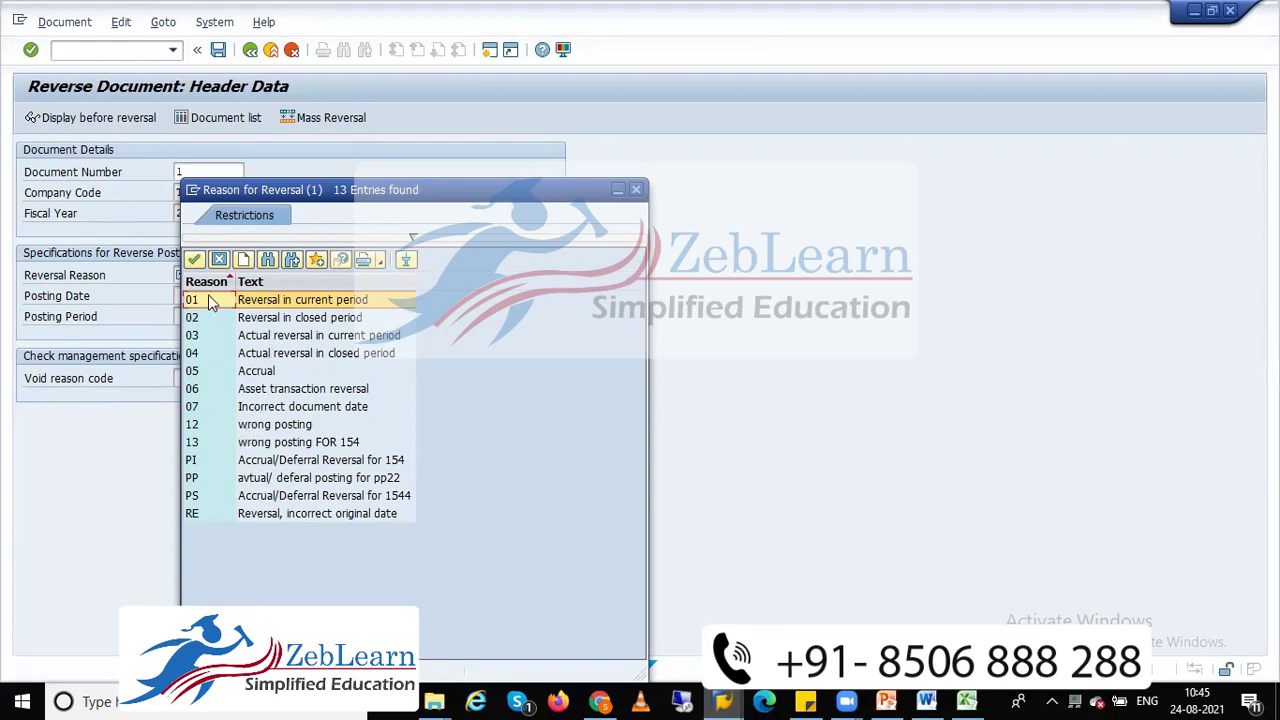
pyautogui.click(287, 300)
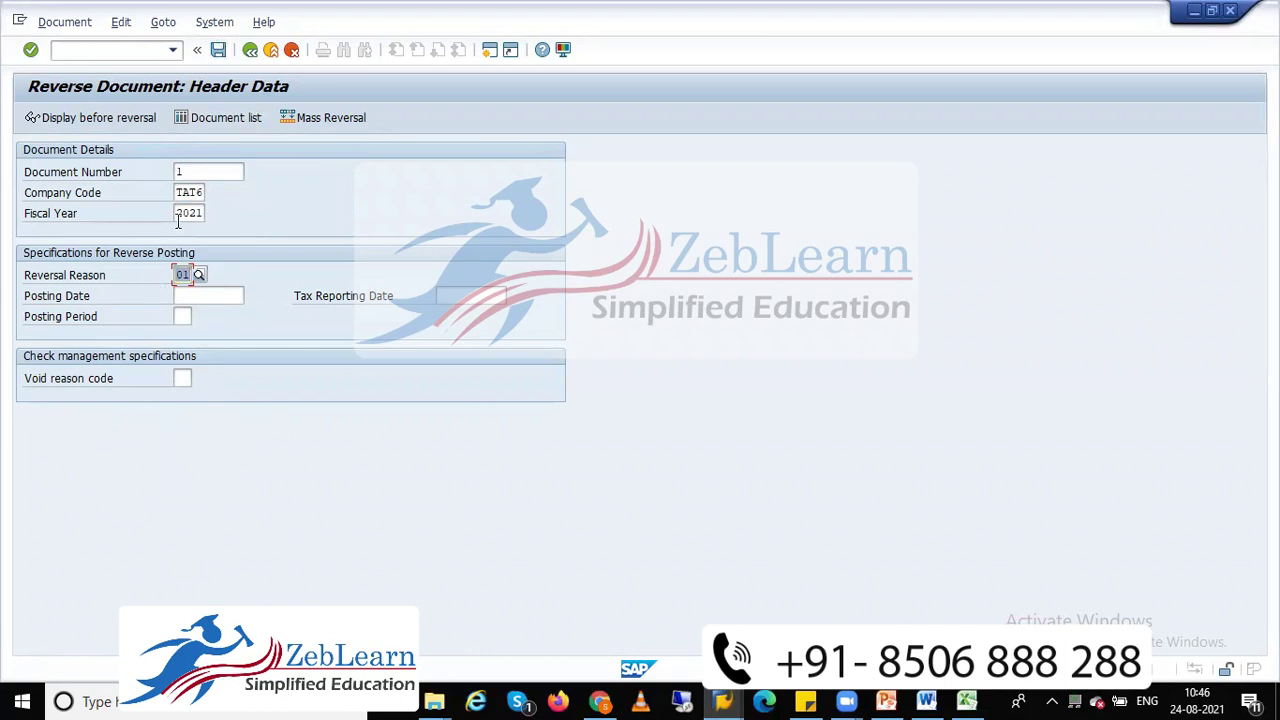
# Try to post the reversal of document 1, read the long text of the system message and close it
pyautogui.click(226, 54)
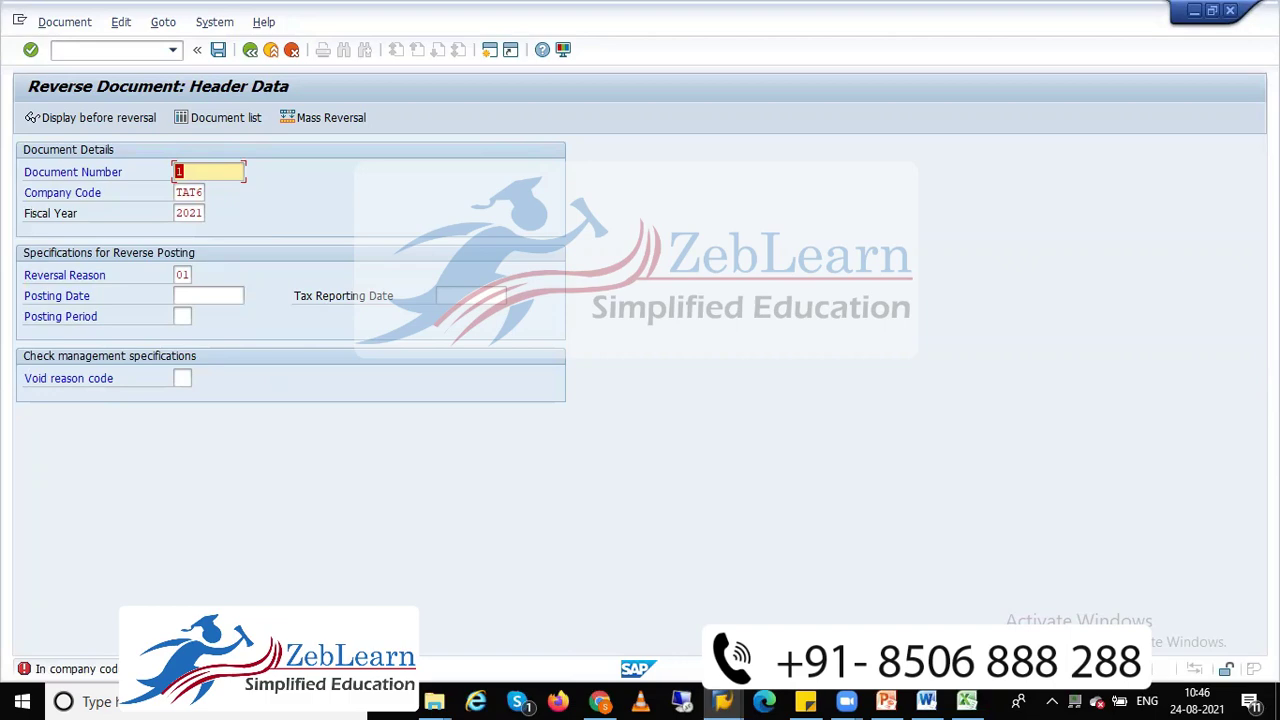
pyautogui.press('Return')
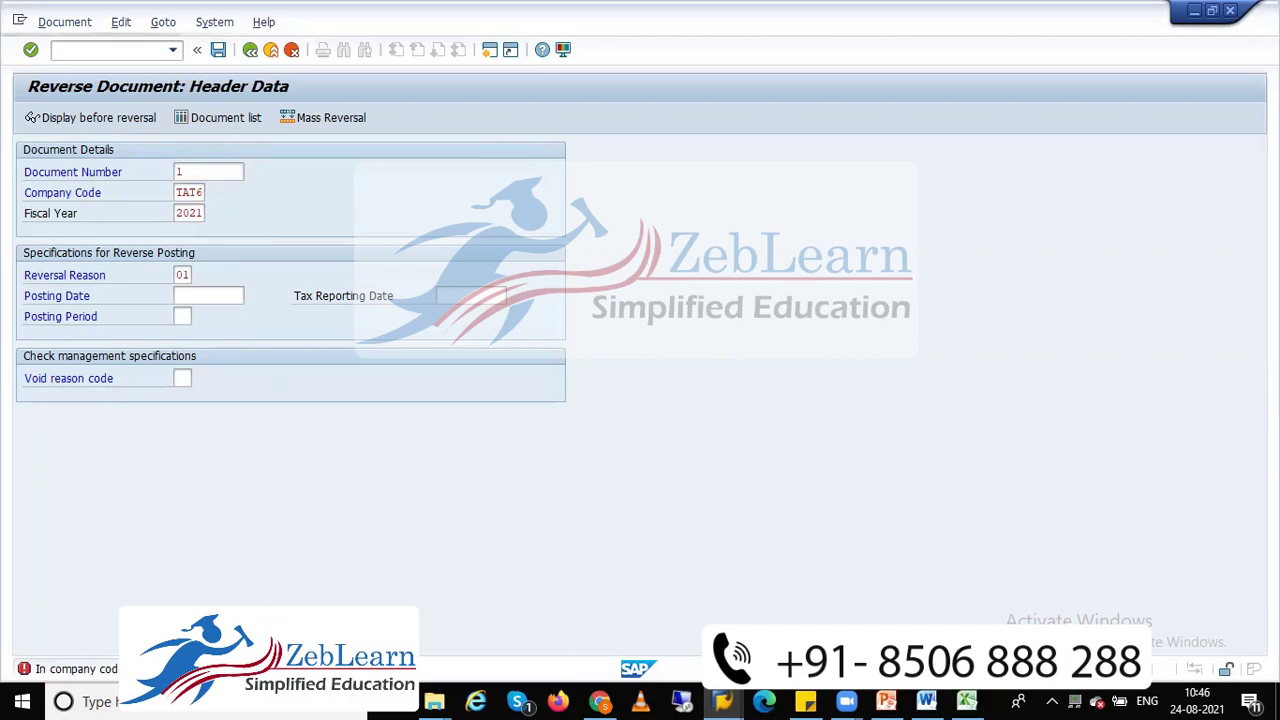
pyautogui.doubleClick(240, 669)
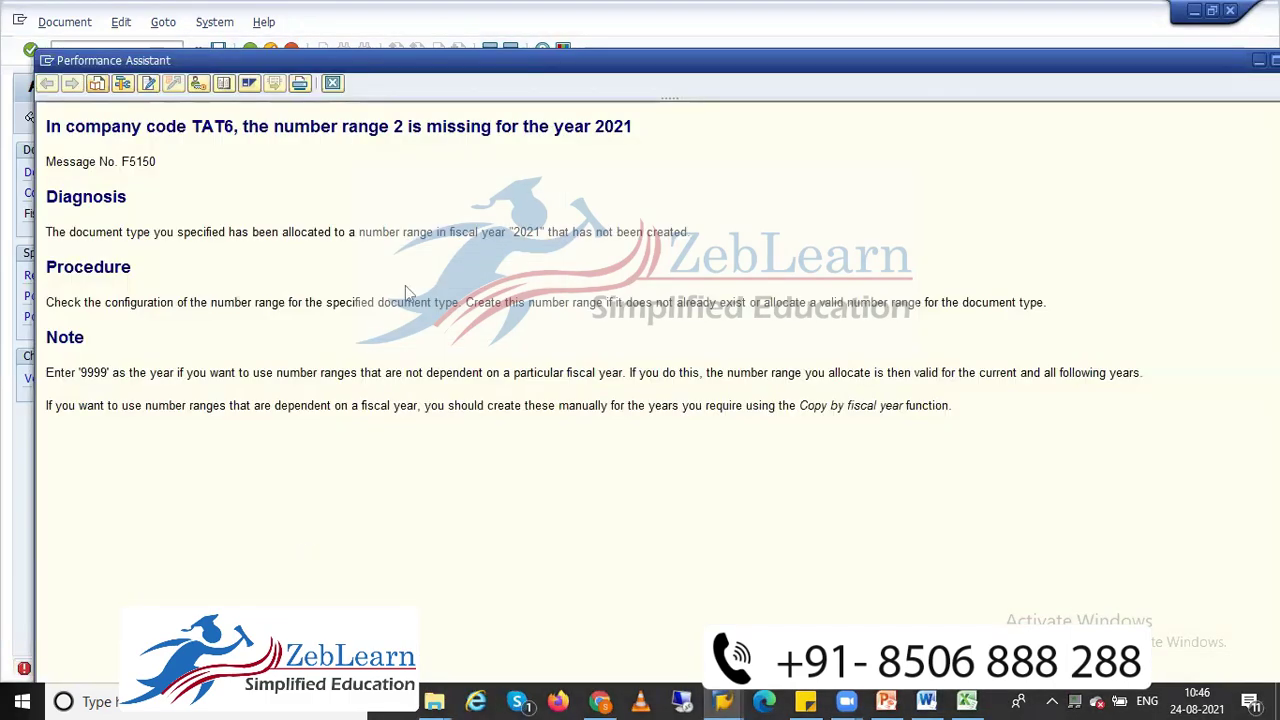
pyautogui.click(335, 87)
# Run OBA7 in a new session, check the number range of document type AB and return to the overview
pyautogui.click(485, 52)
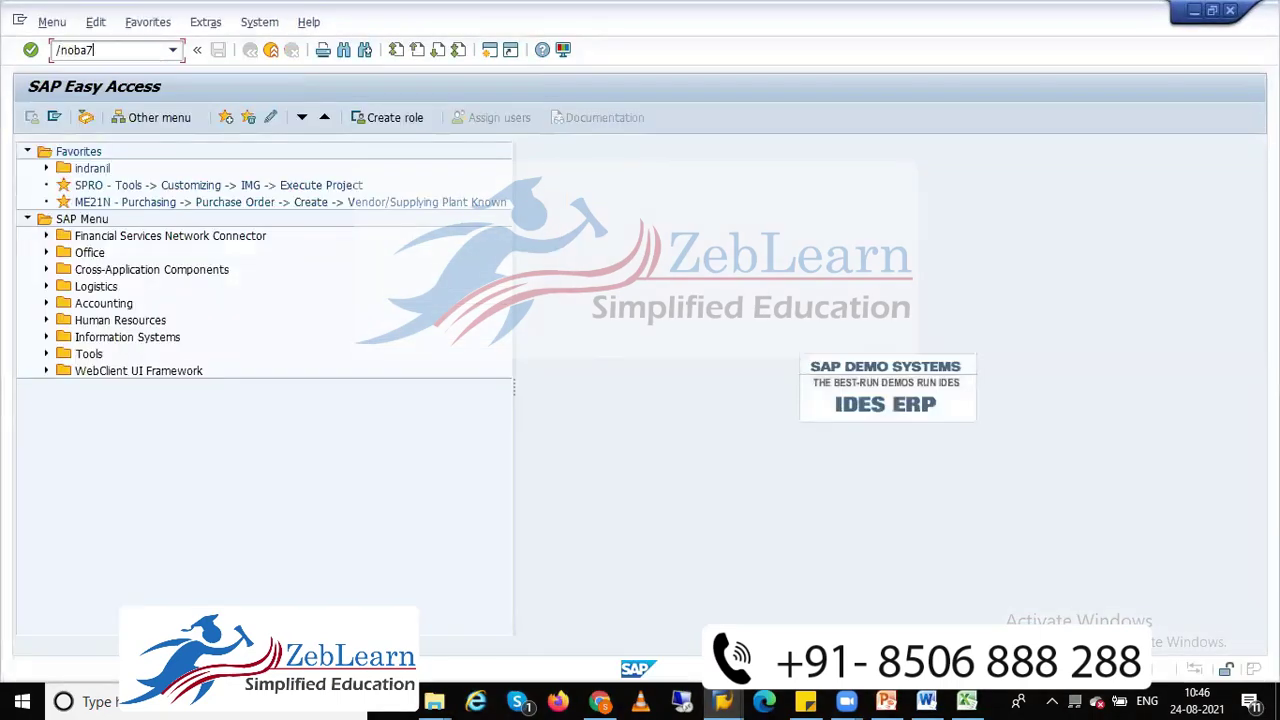
pyautogui.press('Return')
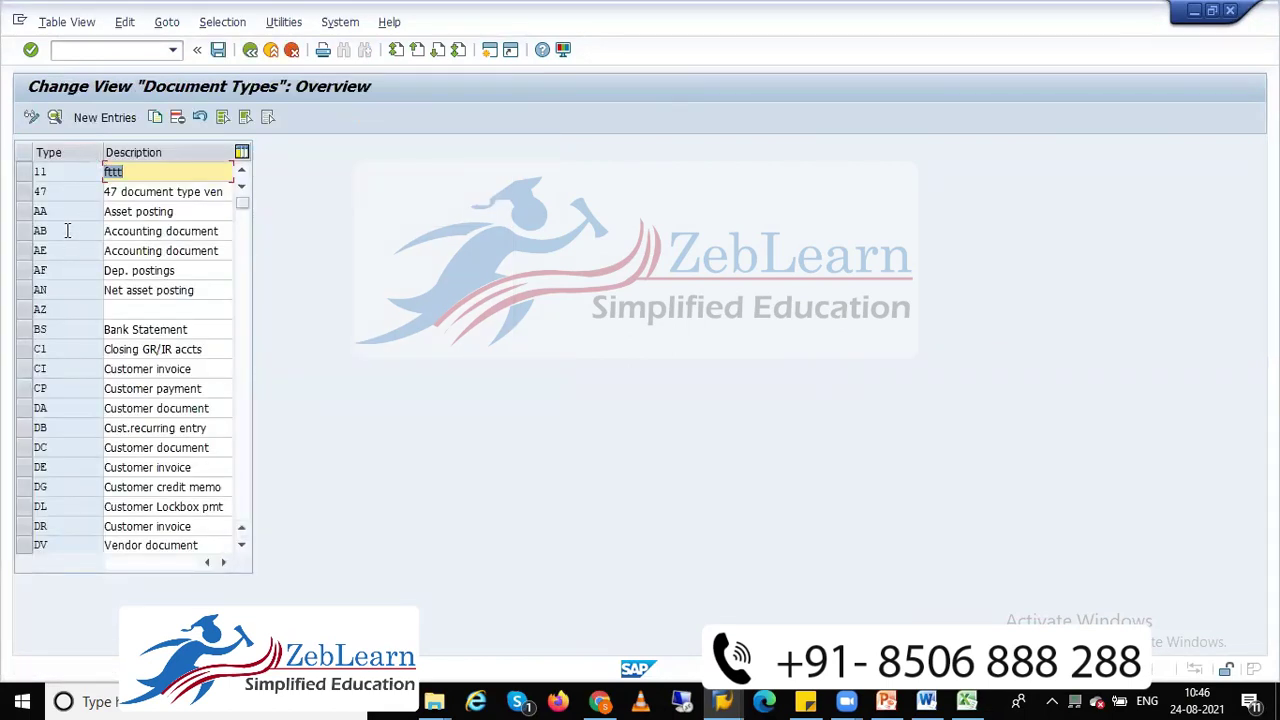
pyautogui.click(67, 231)
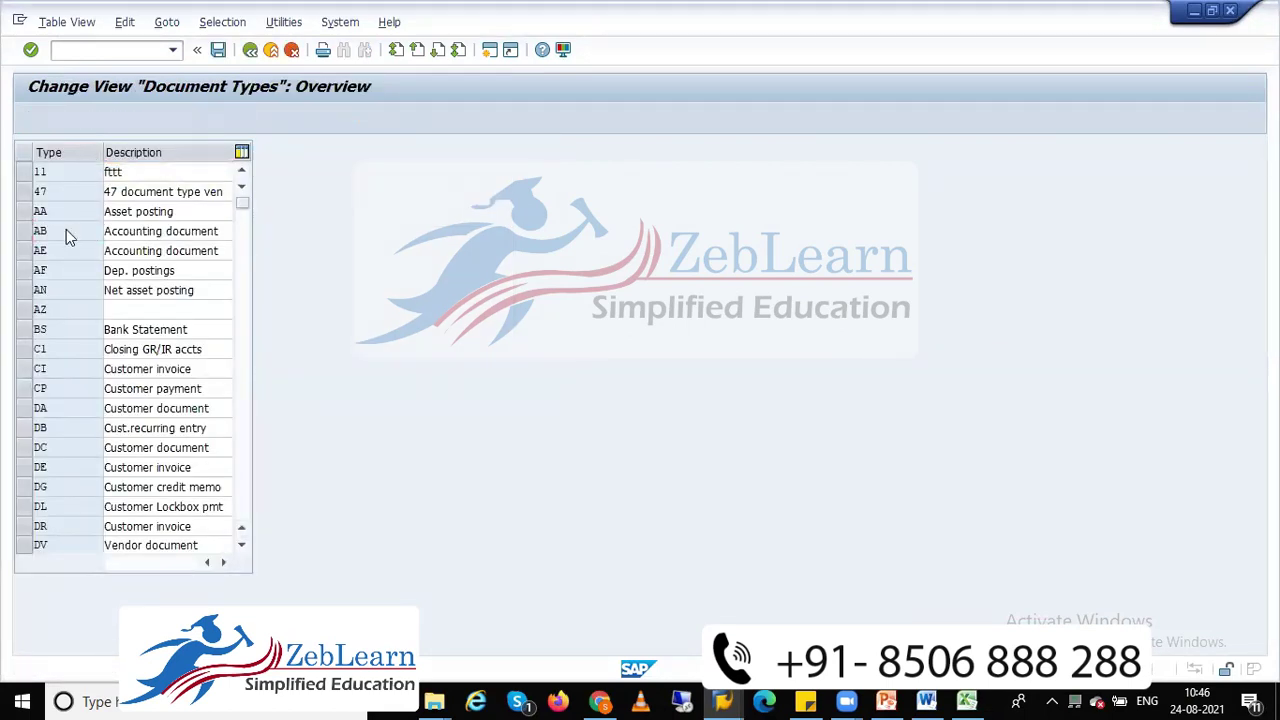
pyautogui.doubleClick(67, 231)
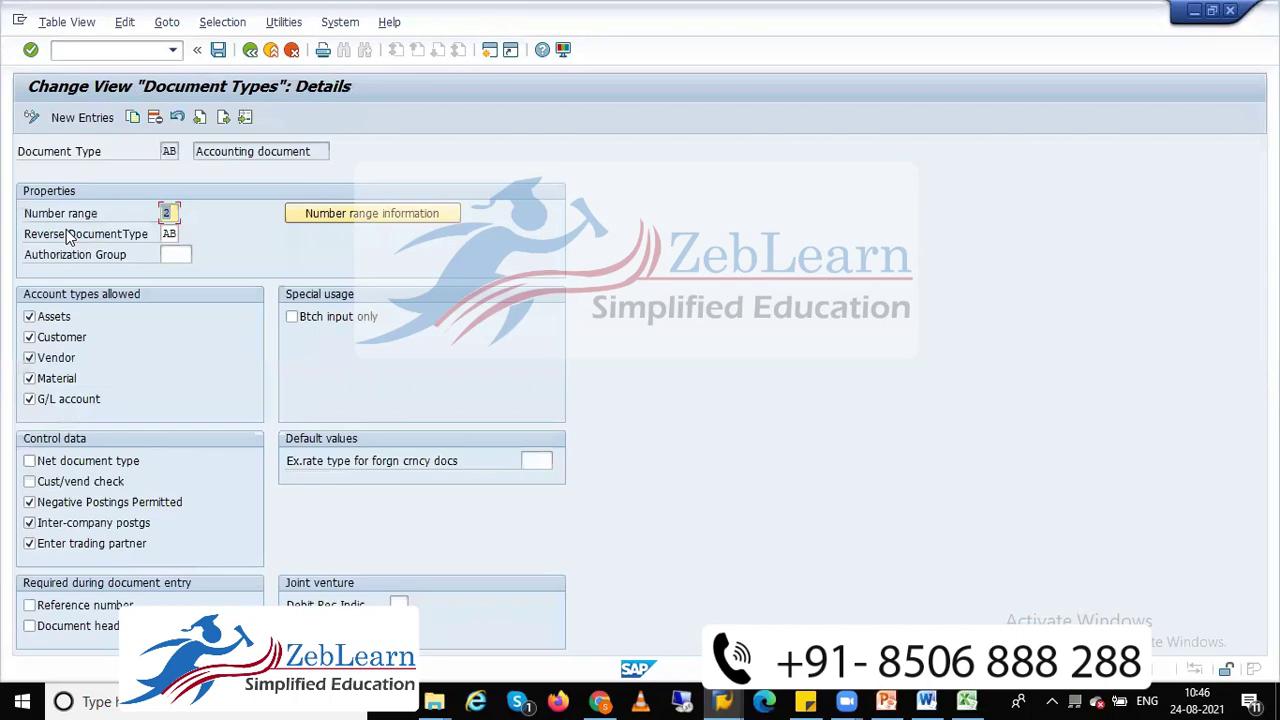
pyautogui.click(246, 51)
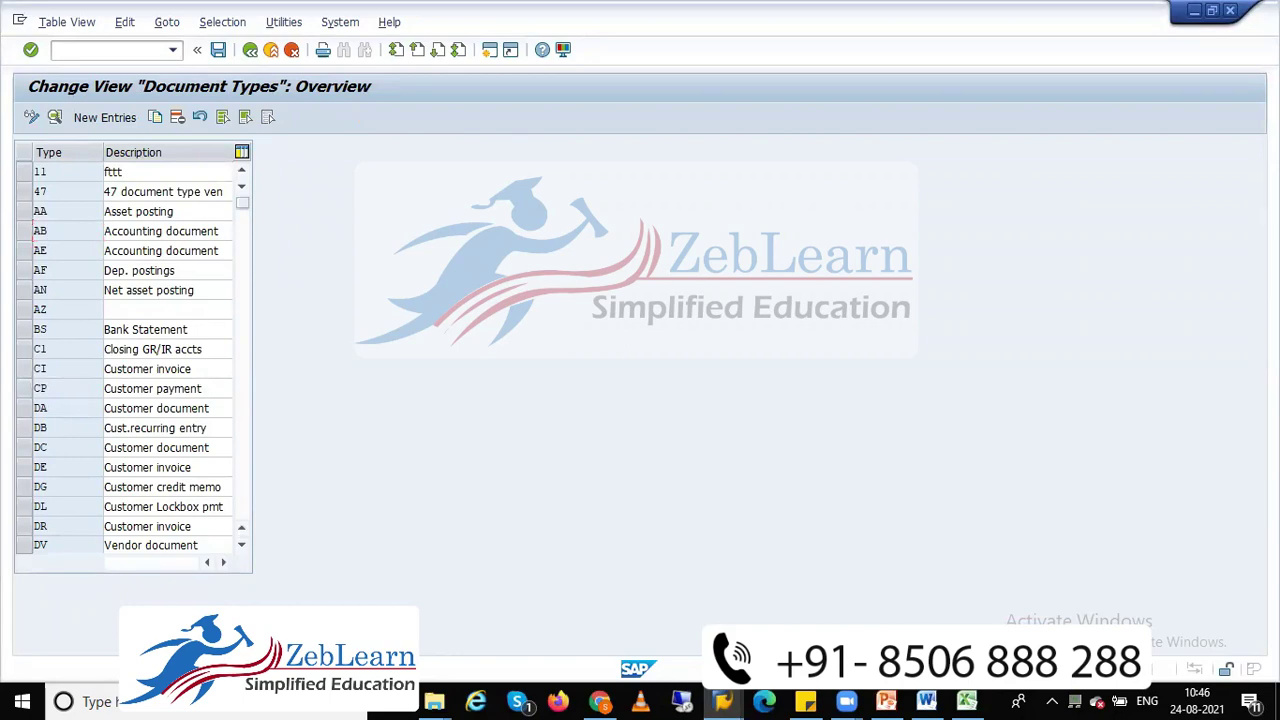
# Find document type SA, check its reverse document type and return to the document types overview
pyautogui.click(166, 620)
pyautogui.write('sa')
pyautogui.press('Return')
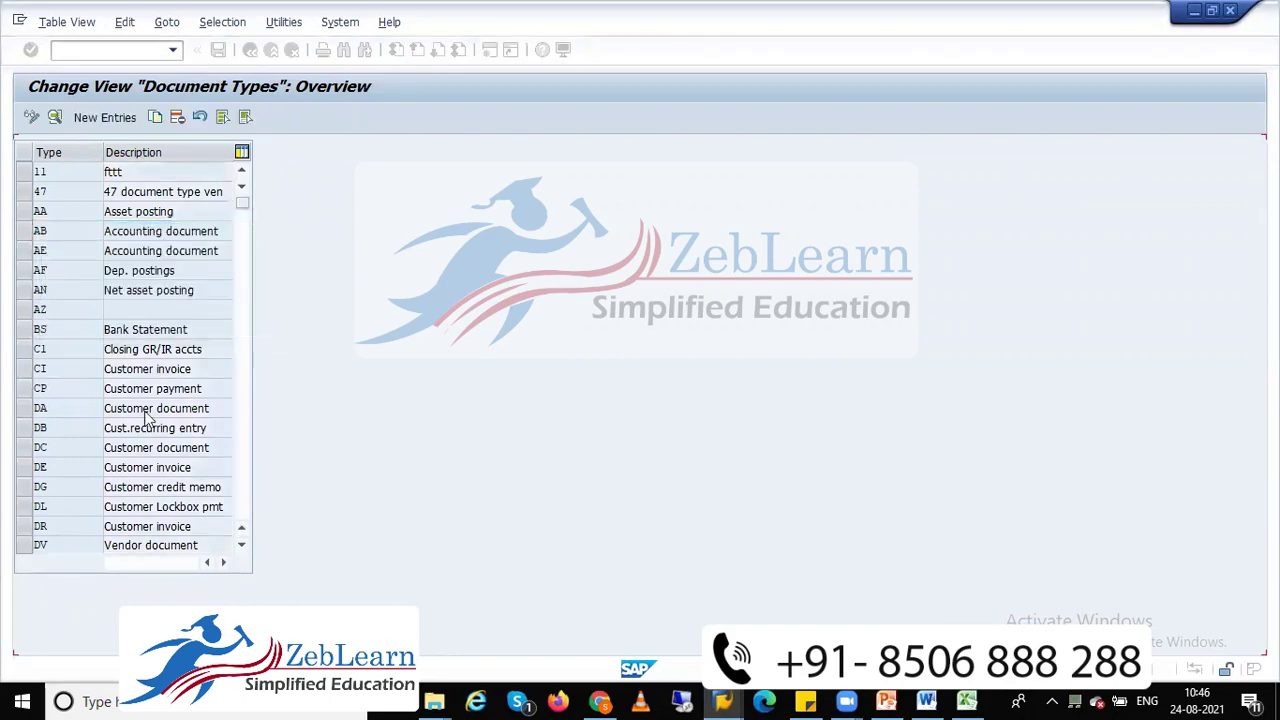
pyautogui.doubleClick(52, 175)
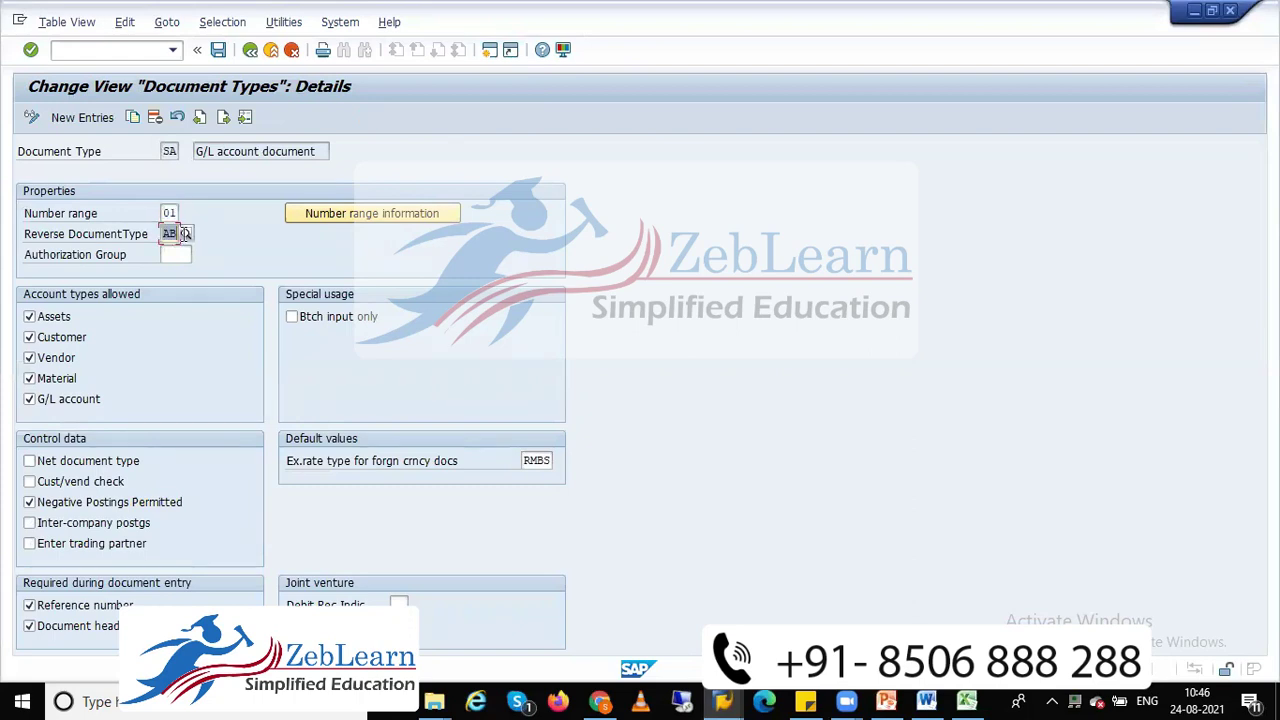
pyautogui.click(250, 50)
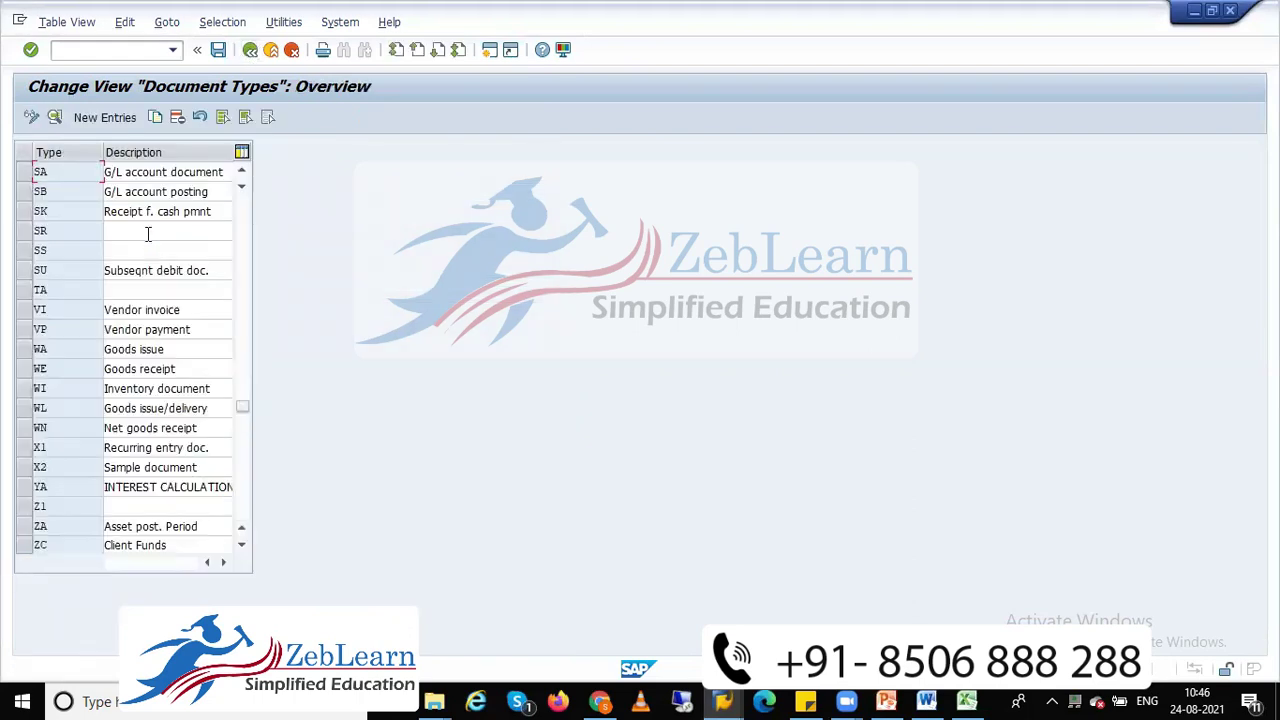
# Reopen document type AB and open its number range intervals for company code TAT6 for changing
pyautogui.click(243, 209)
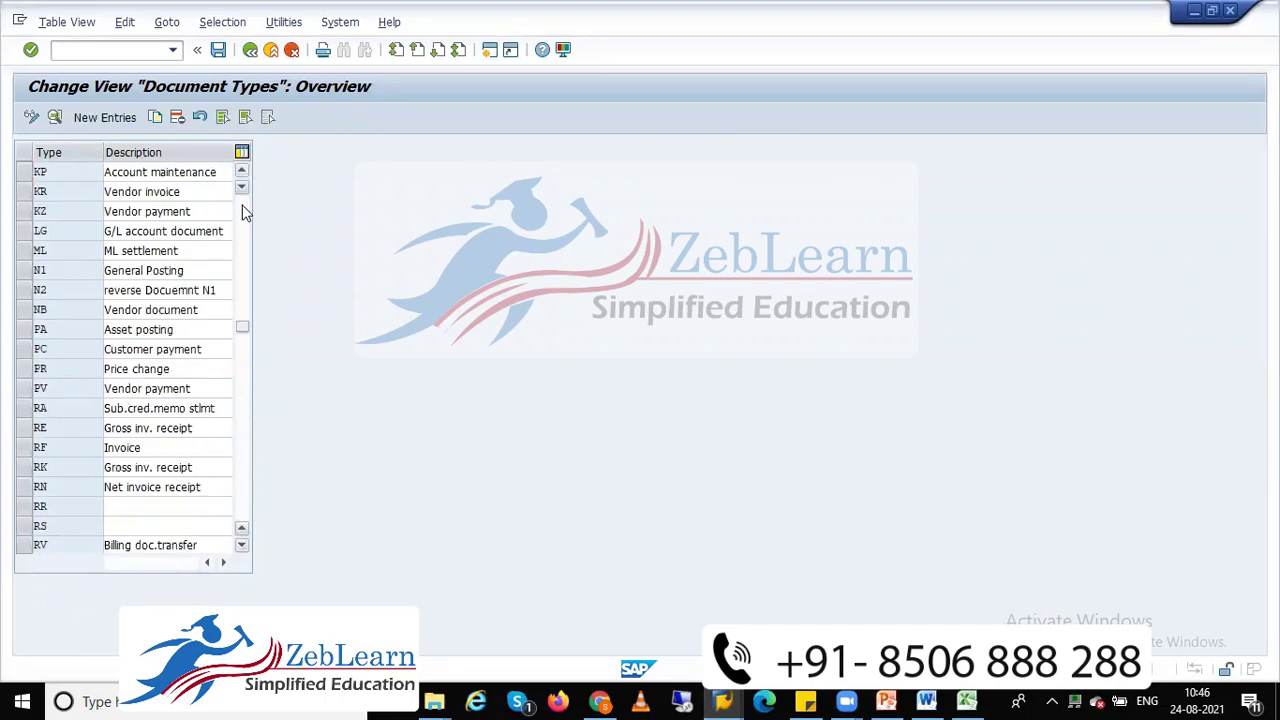
pyautogui.click(243, 209)
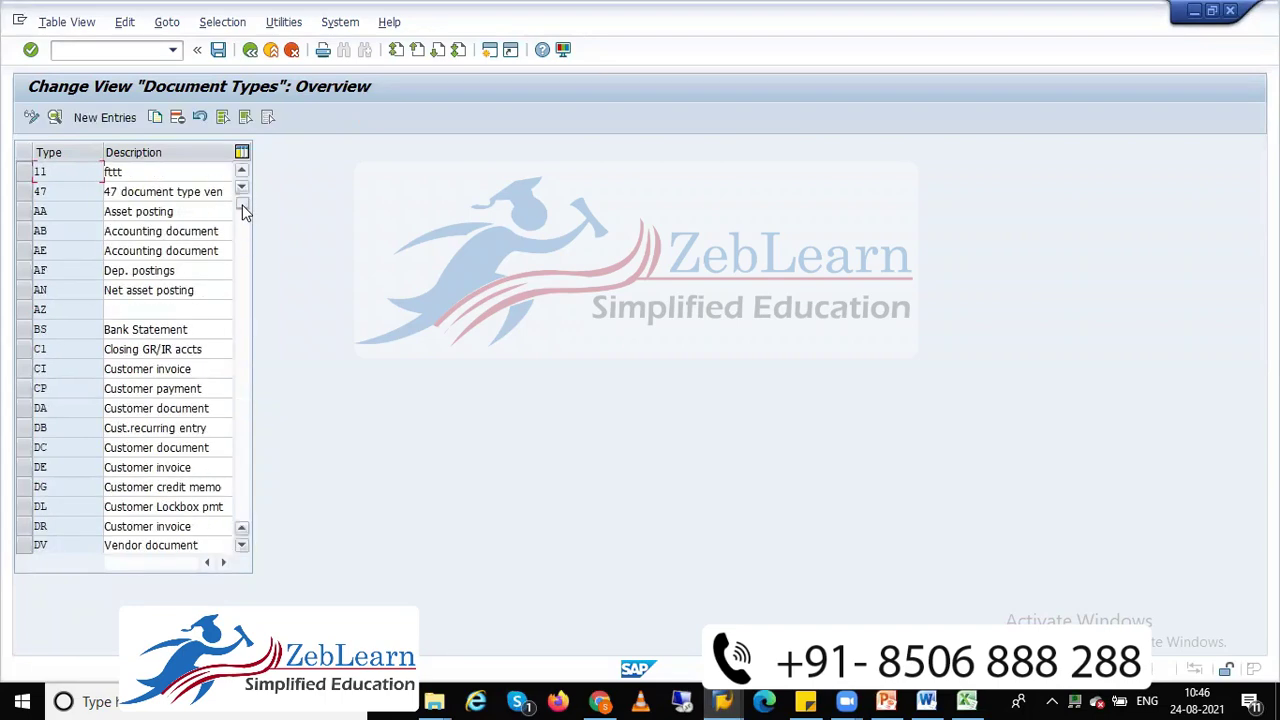
pyautogui.doubleClick(56, 232)
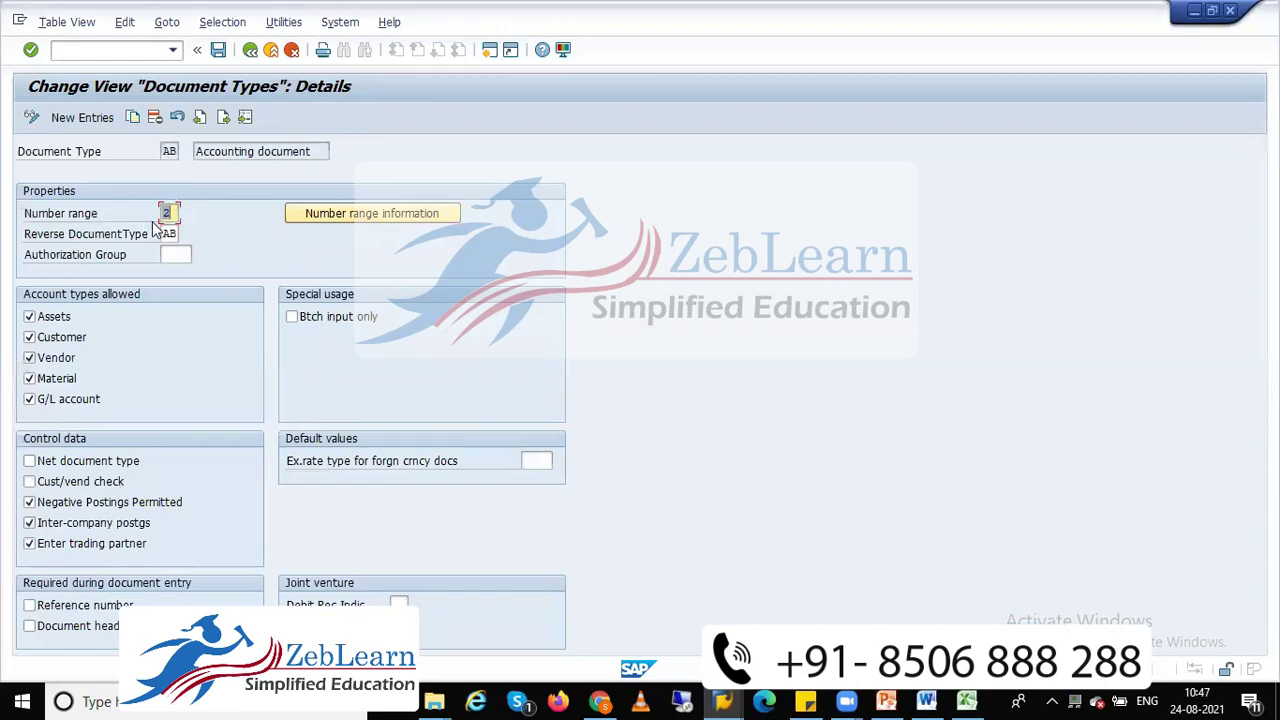
pyautogui.click(345, 218)
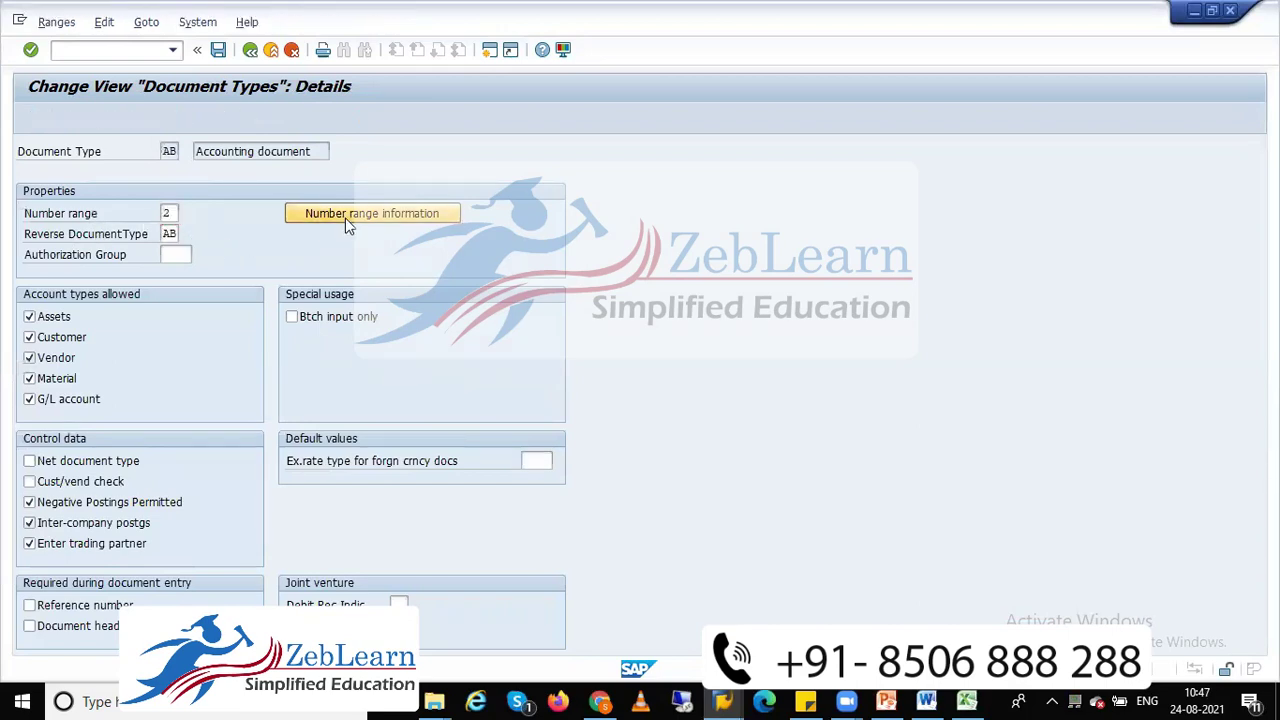
pyautogui.write('TAT6')
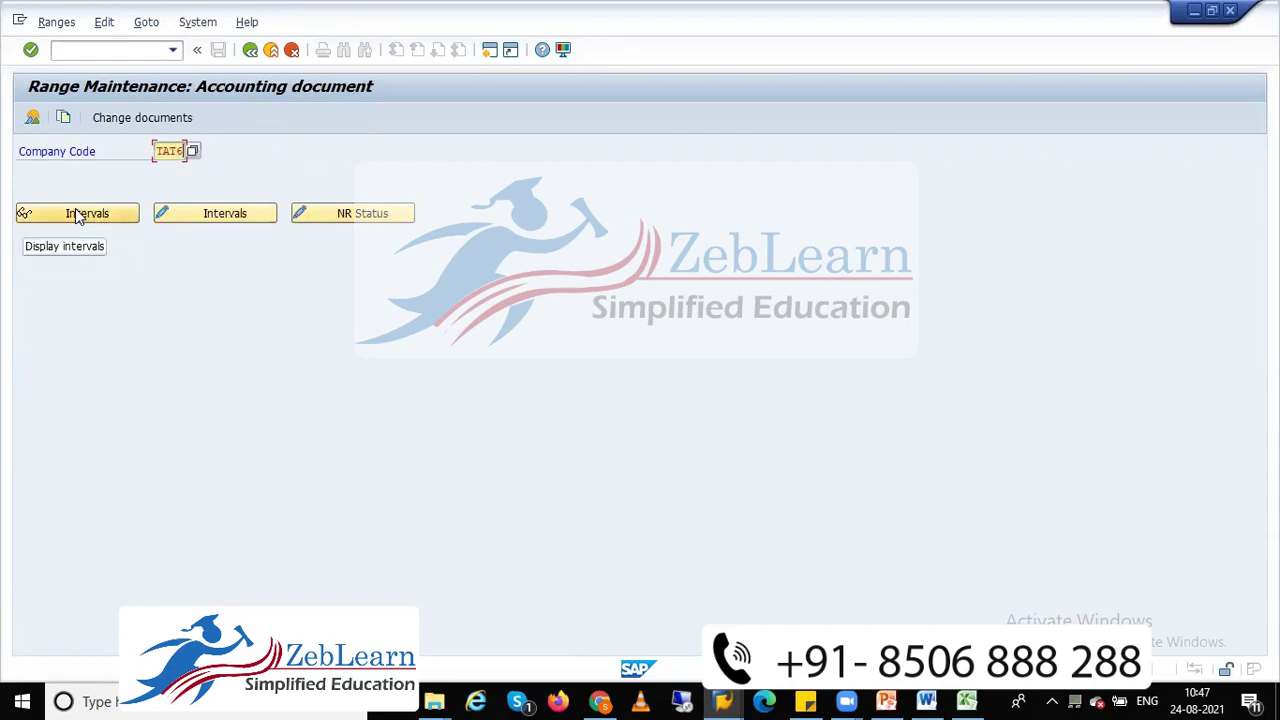
pyautogui.click(190, 227)
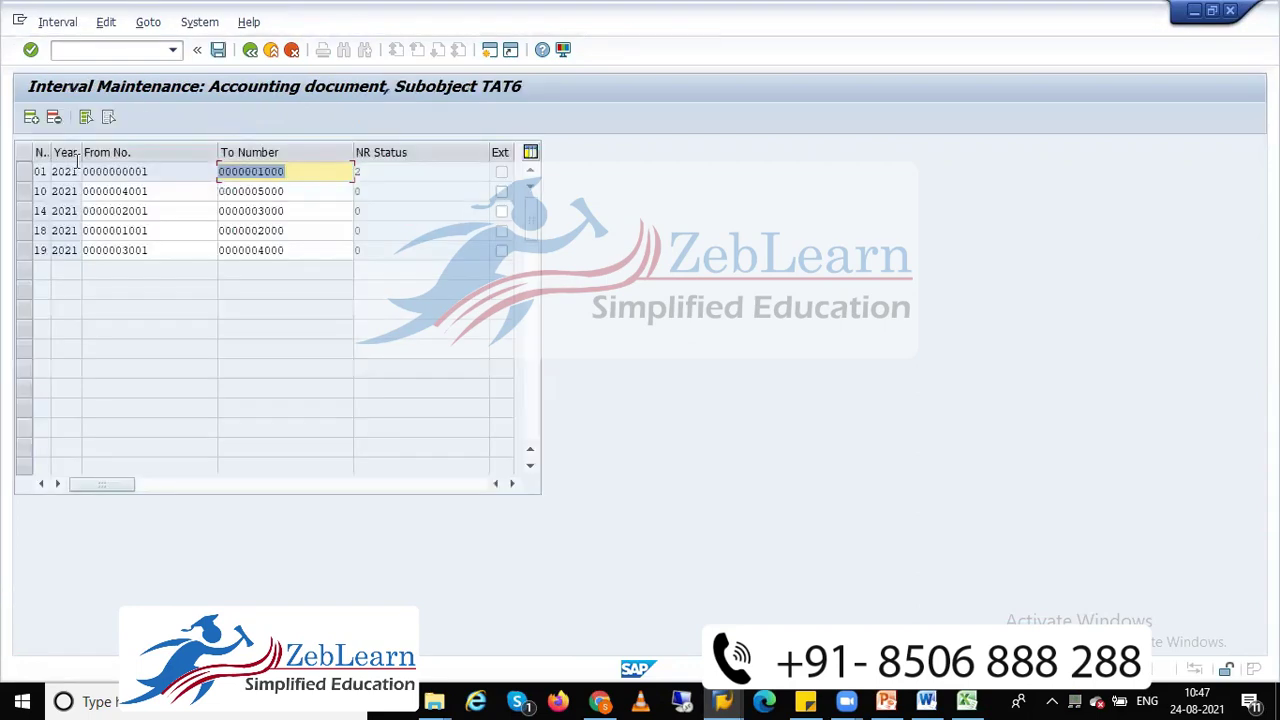
# Insert a new number range interval 02 for year 2021 and start filling in its From number
pyautogui.click(31, 117)
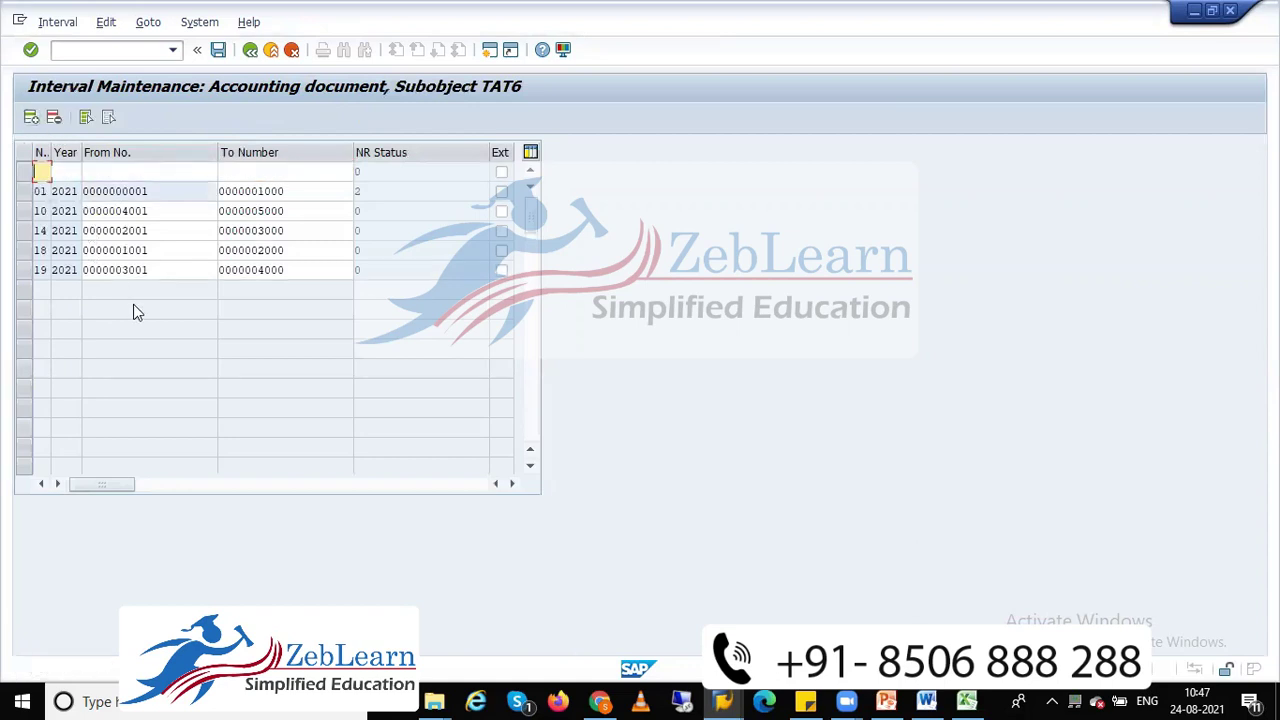
pyautogui.write('02')
pyautogui.press('Tab')
pyautogui.write('2021')
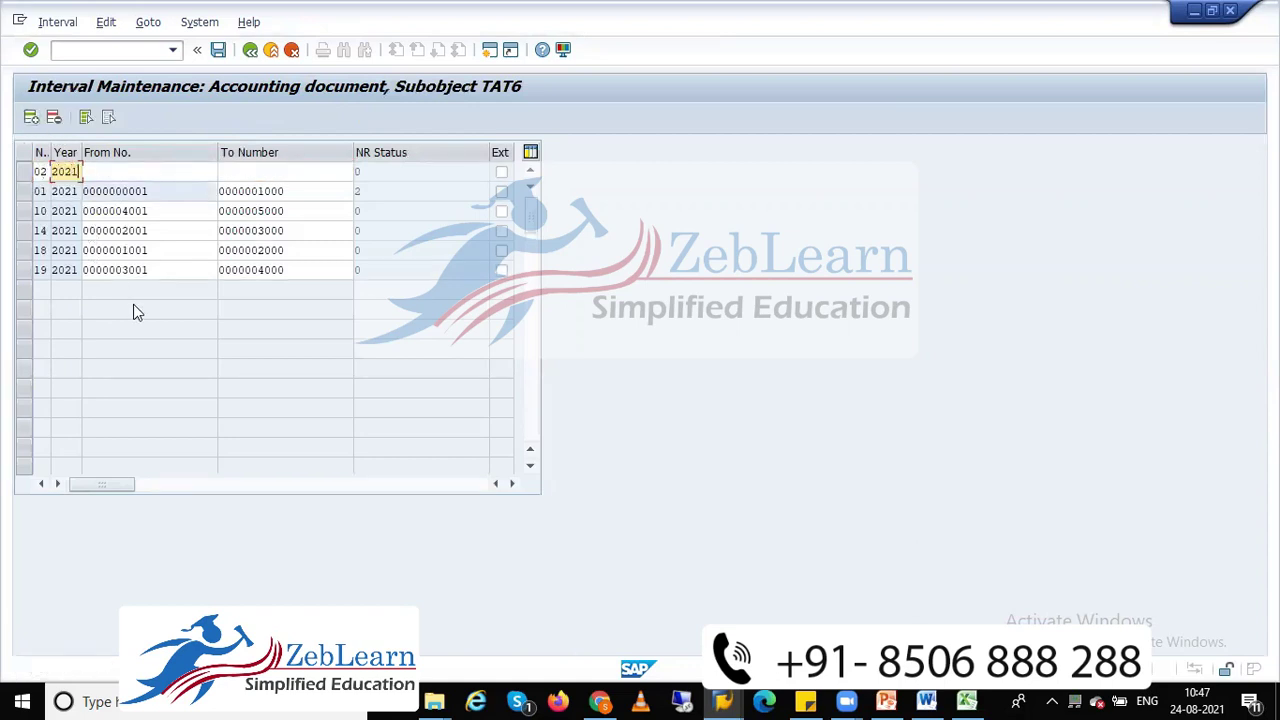
pyautogui.press('Tab')
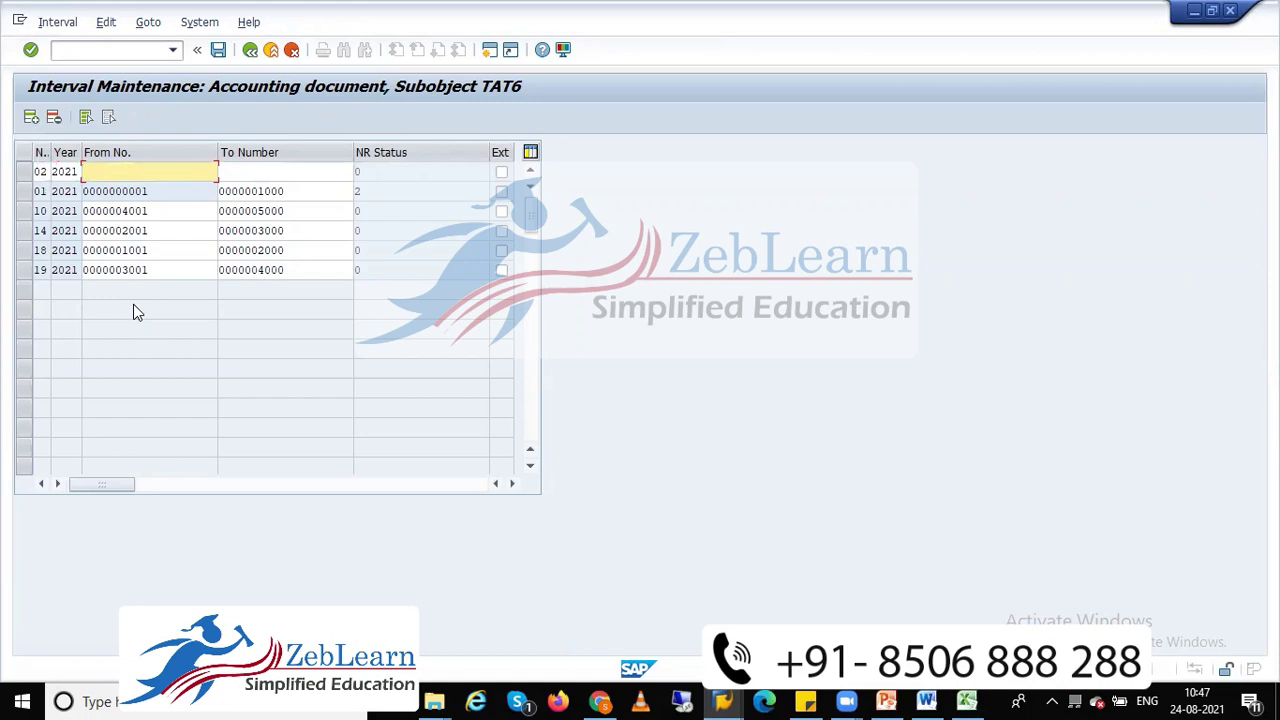
pyautogui.write('400')
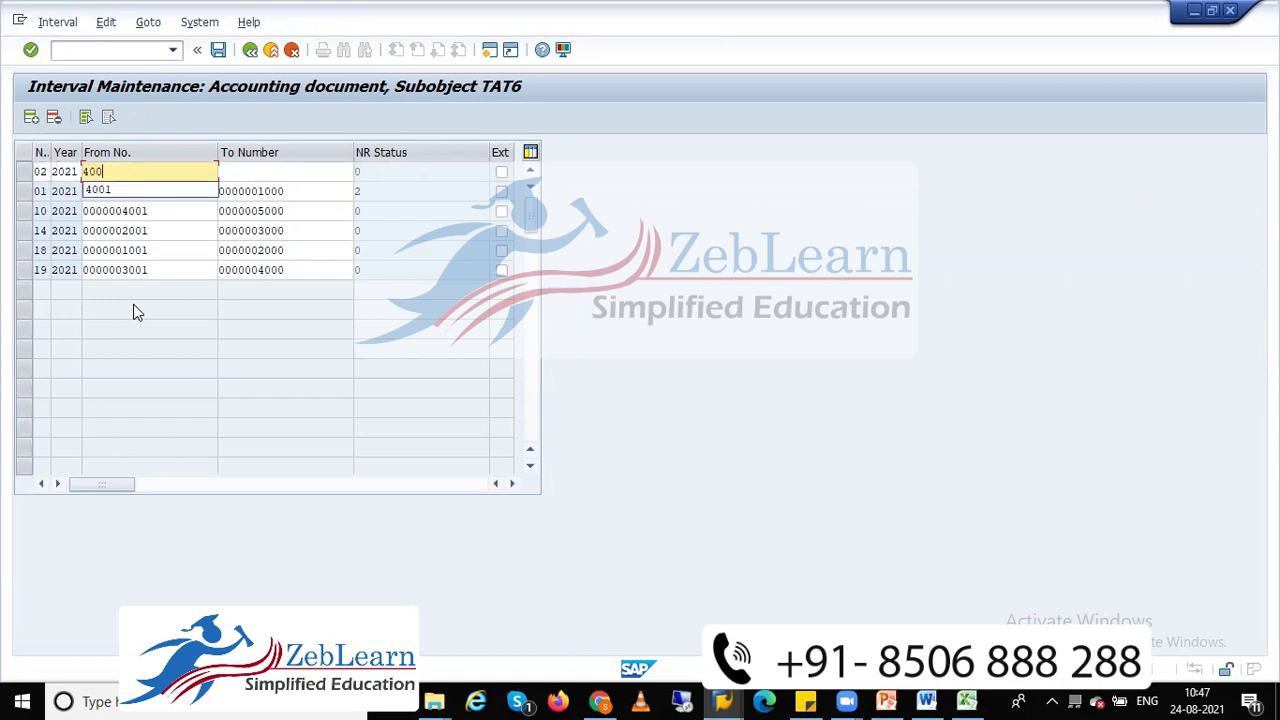
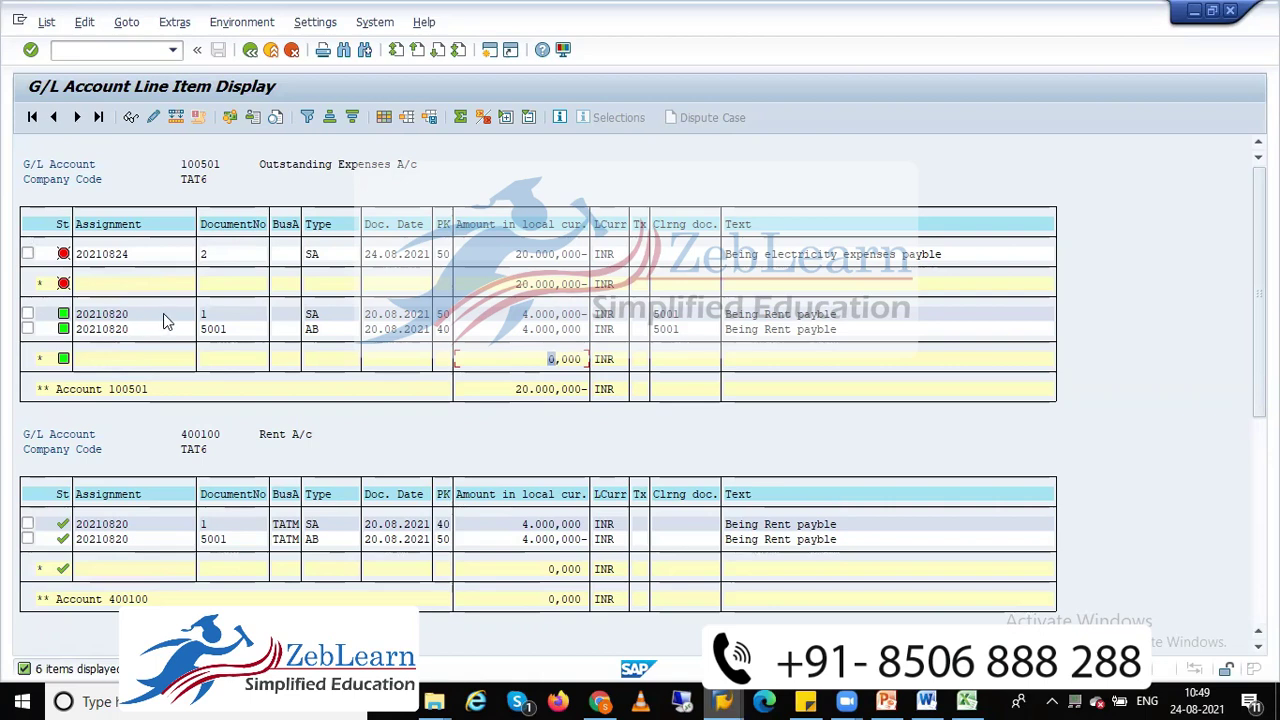
# Display document 5001 from the G/L line item list, examine its Rent and O/s Expenses items, and return to the list
pyautogui.click(128, 316)
pyautogui.click(27, 329)
pyautogui.click(131, 117)
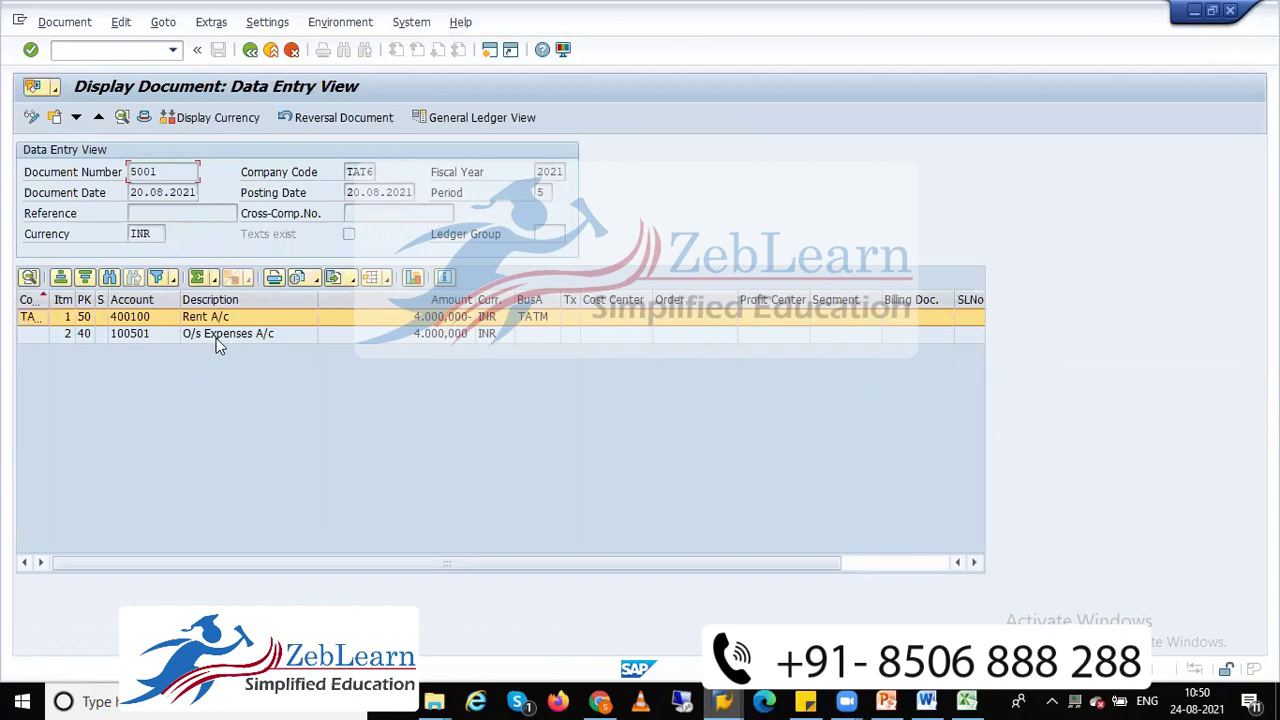
pyautogui.click(212, 336)
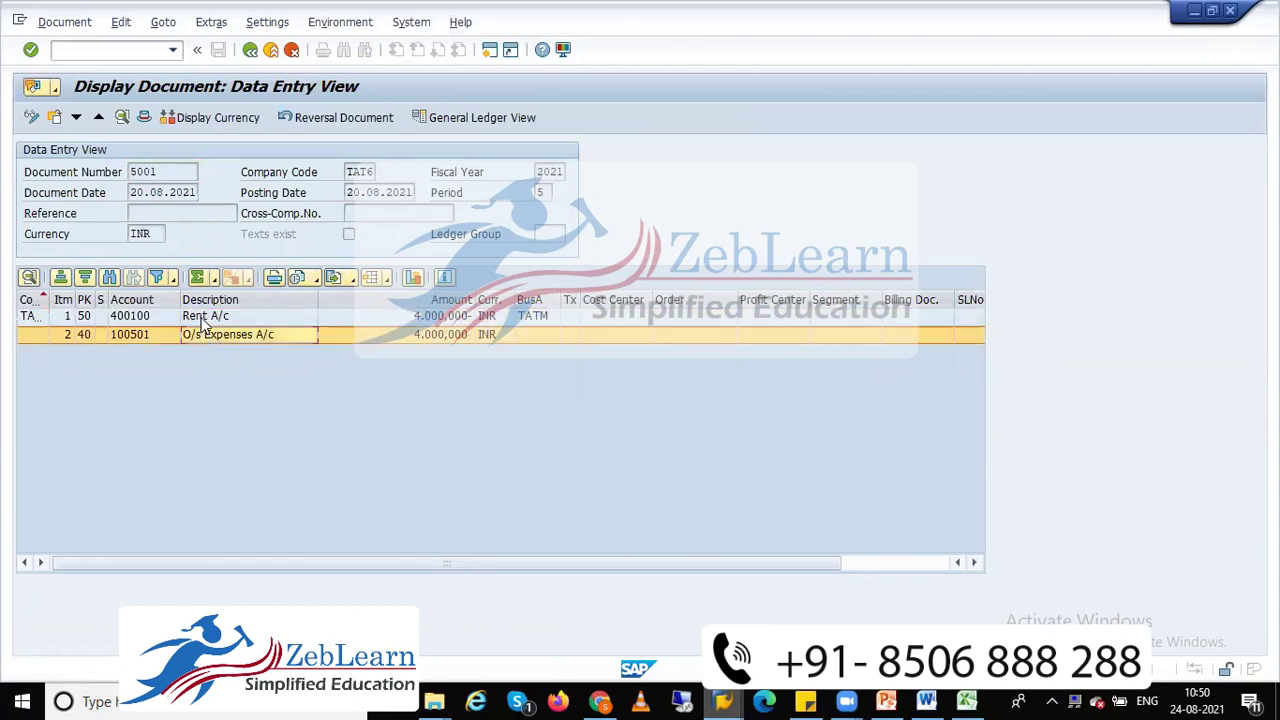
pyautogui.click(203, 322)
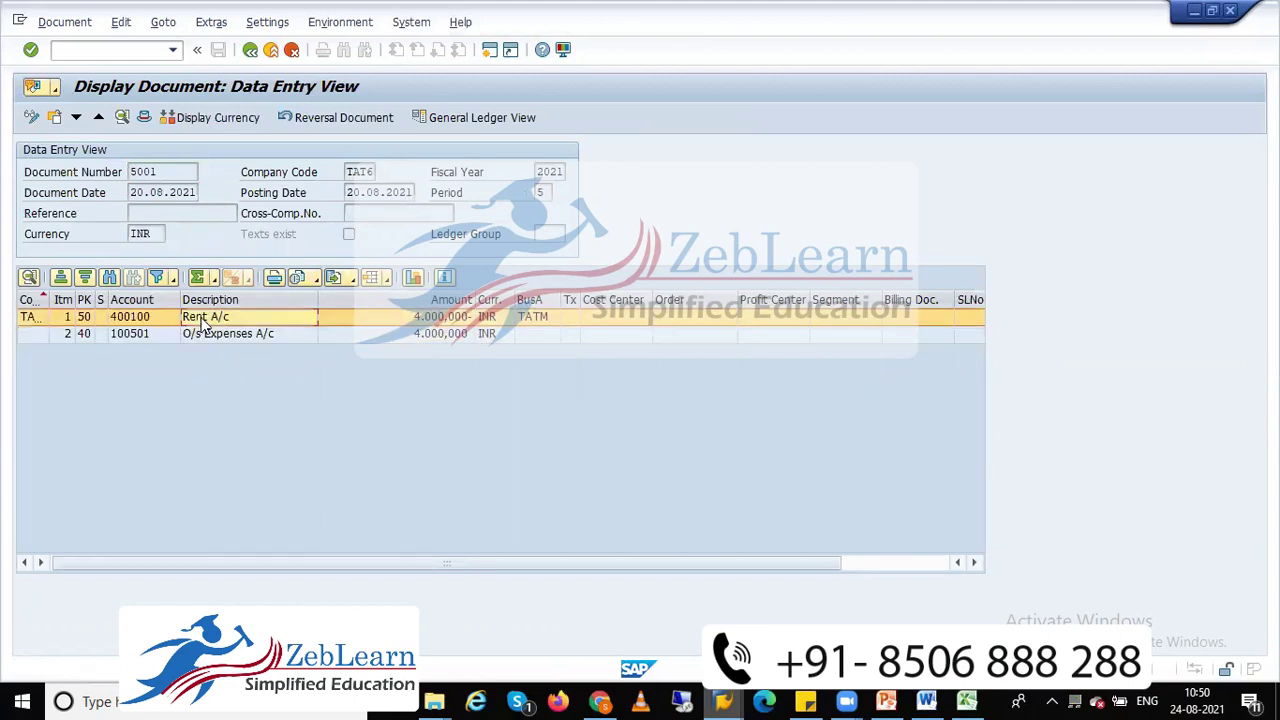
pyautogui.click(250, 50)
pyautogui.click(250, 50)
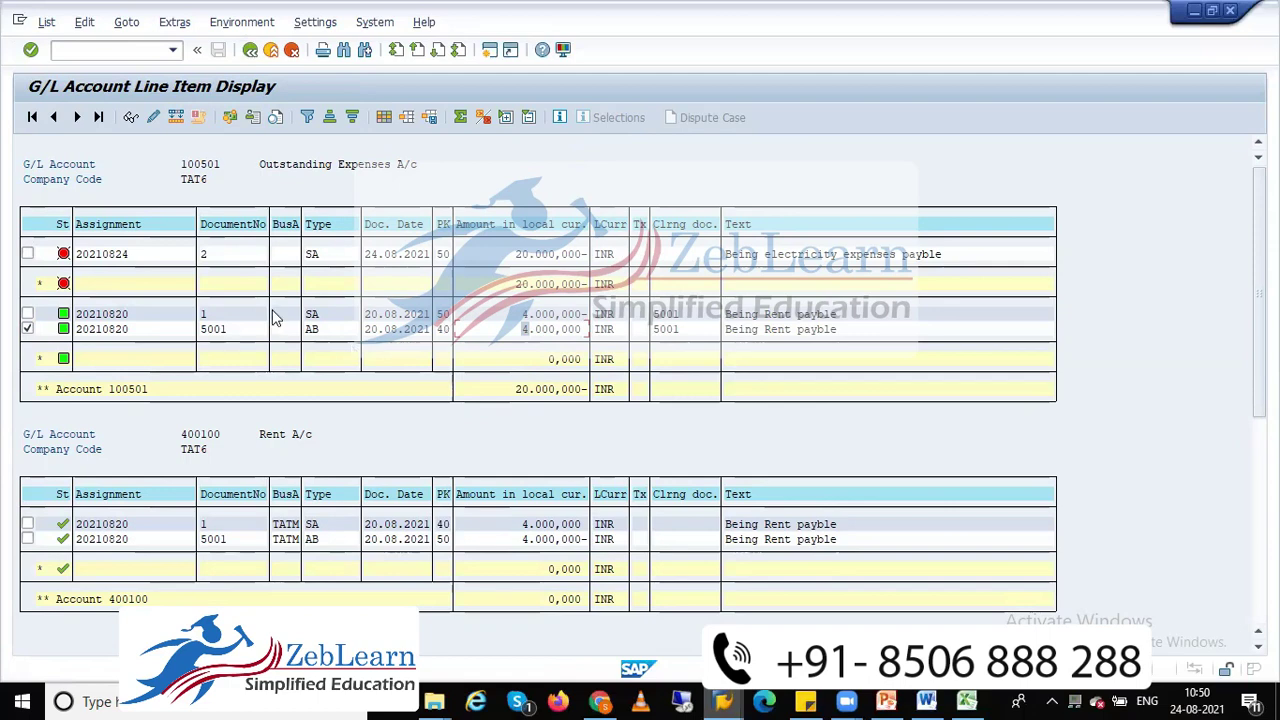
pyautogui.click(28, 329)
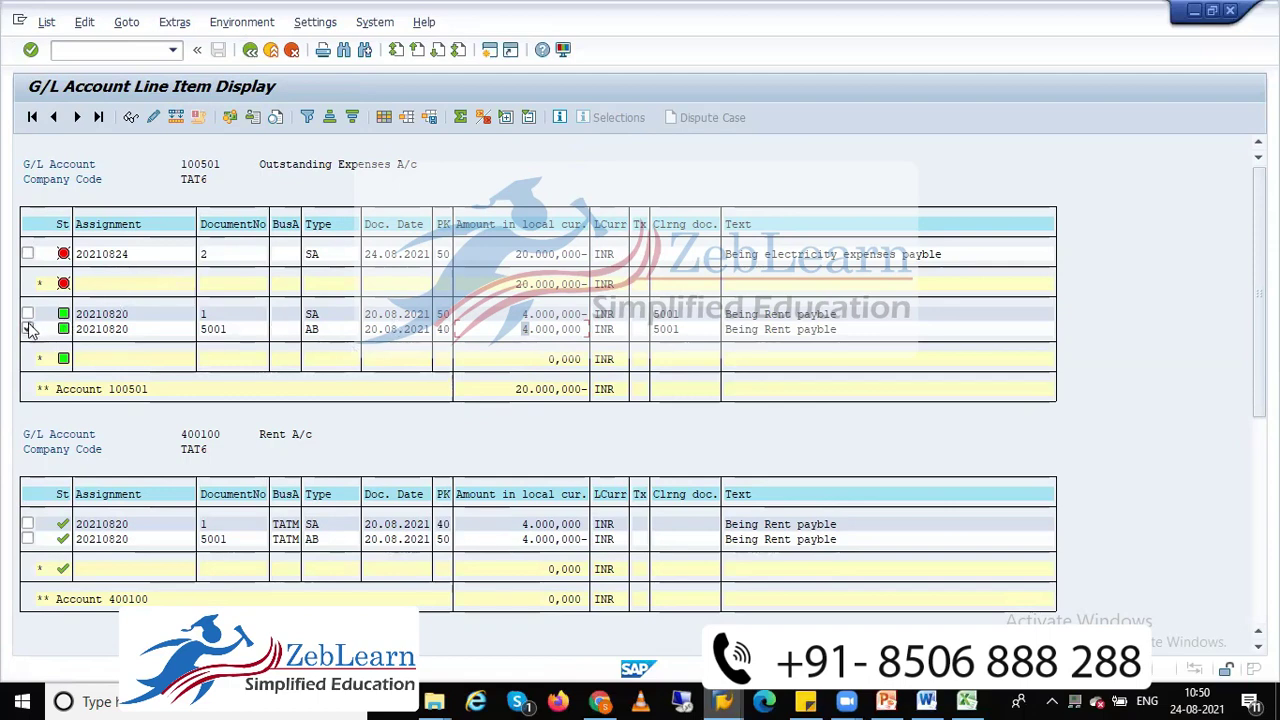
# Leave the line item display and start F.80 Mass Reversal for company code TAT6
pyautogui.click(251, 50)
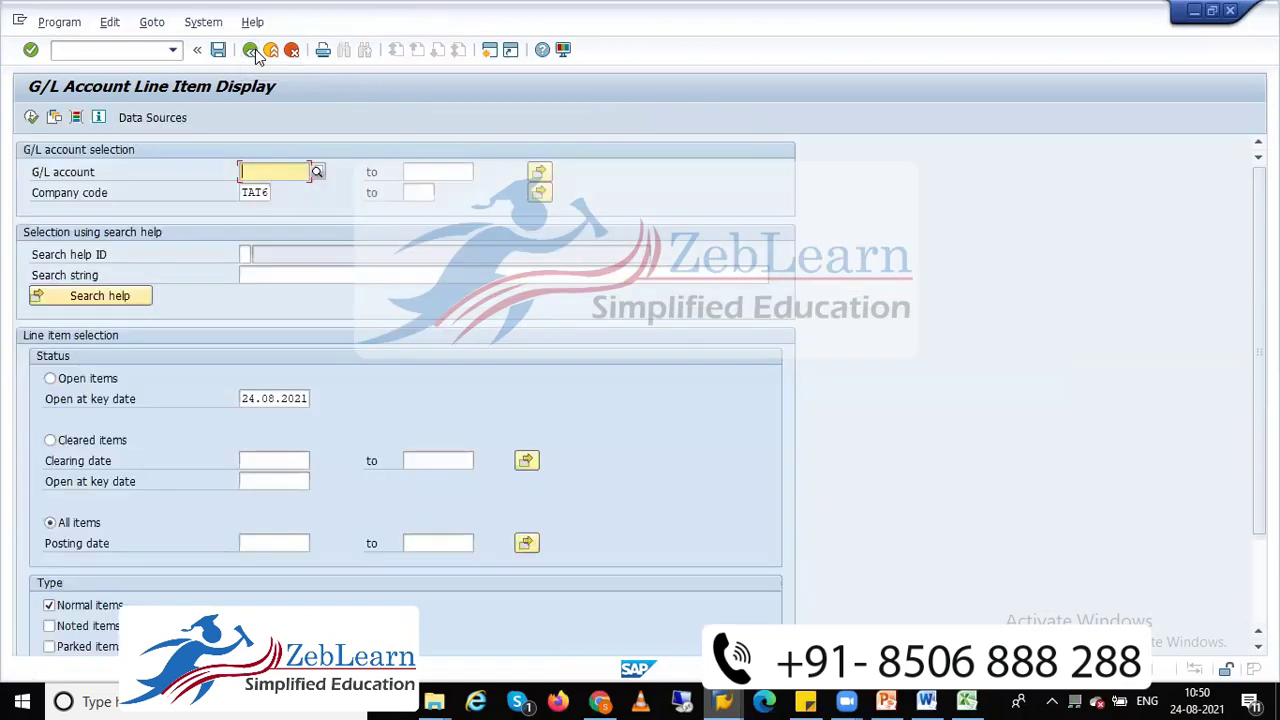
pyautogui.click(252, 51)
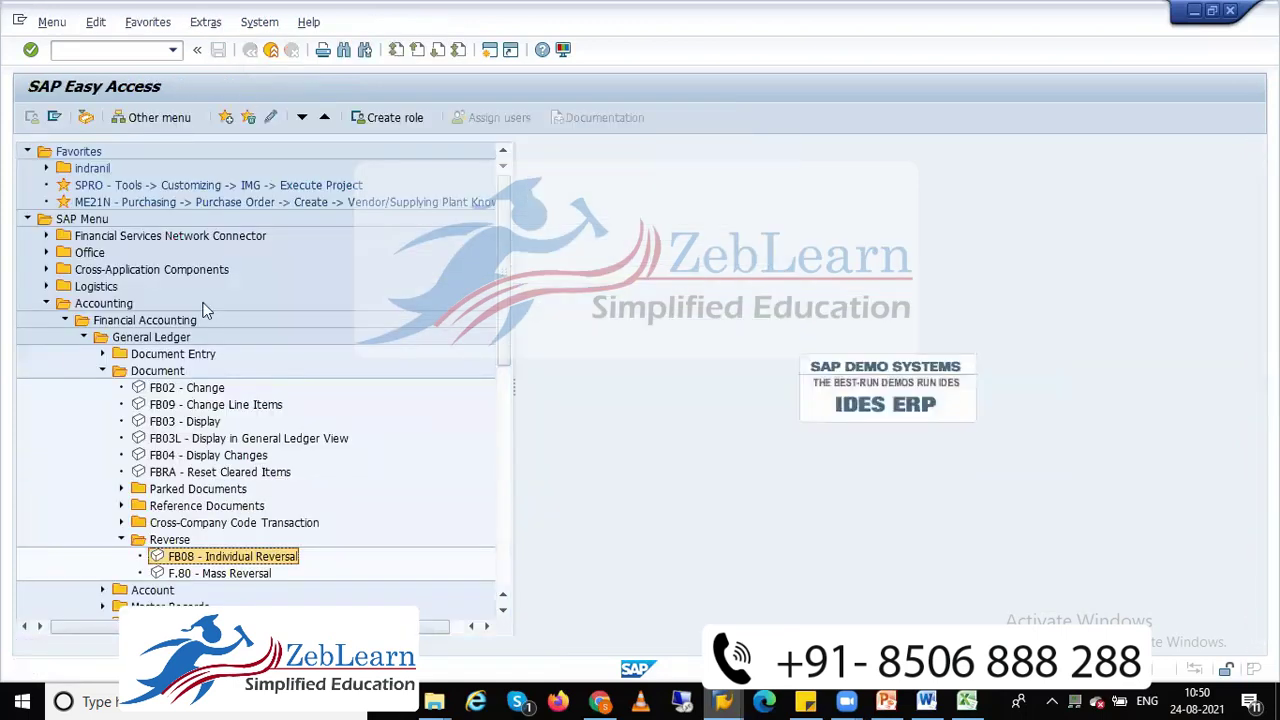
pyautogui.click(220, 576)
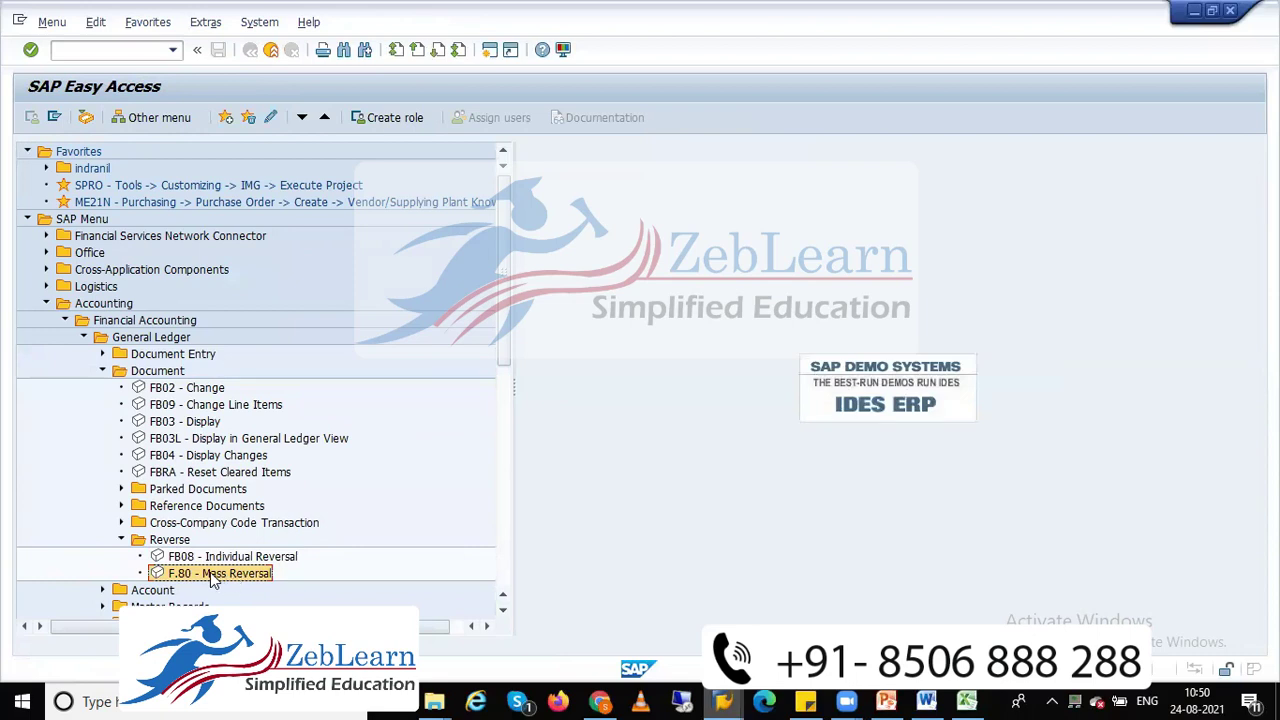
pyautogui.doubleClick(239, 577)
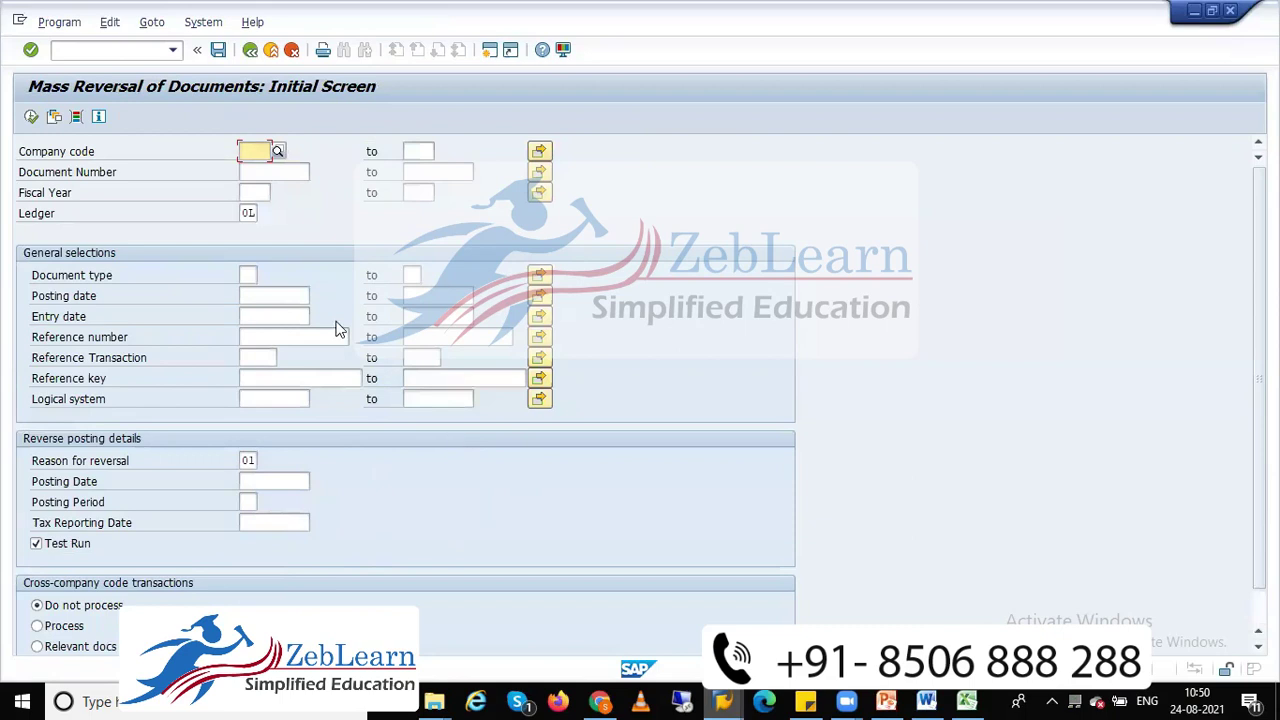
pyautogui.write('tat6')
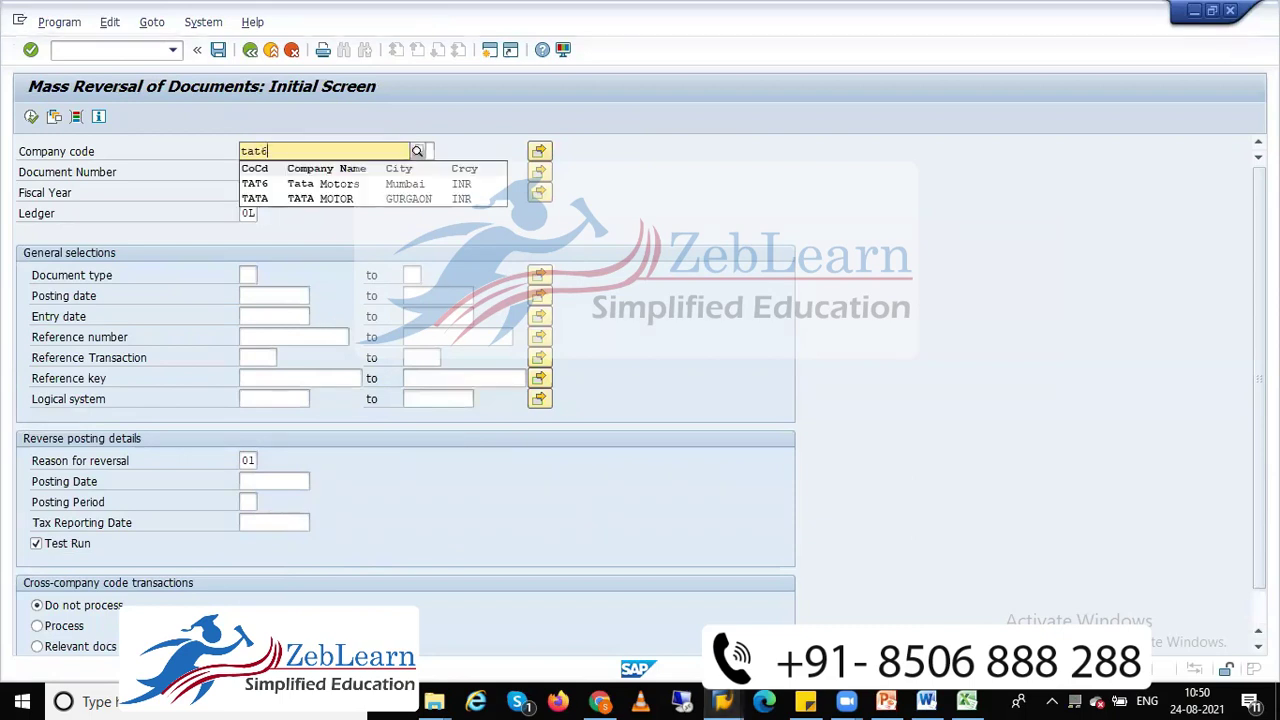
# Try document numbers 1 to 10 as the reversal range, clear them and view the multiple selection for document numbers
pyautogui.click(264, 170)
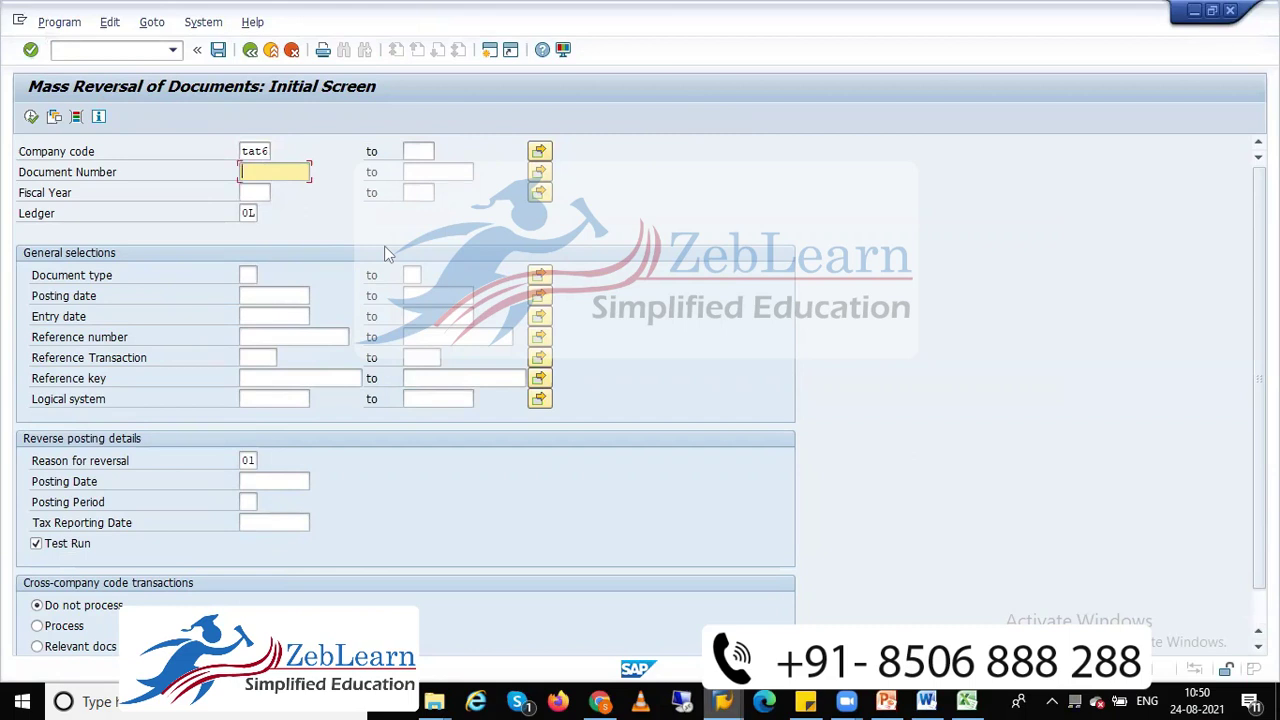
pyautogui.press('Tab')
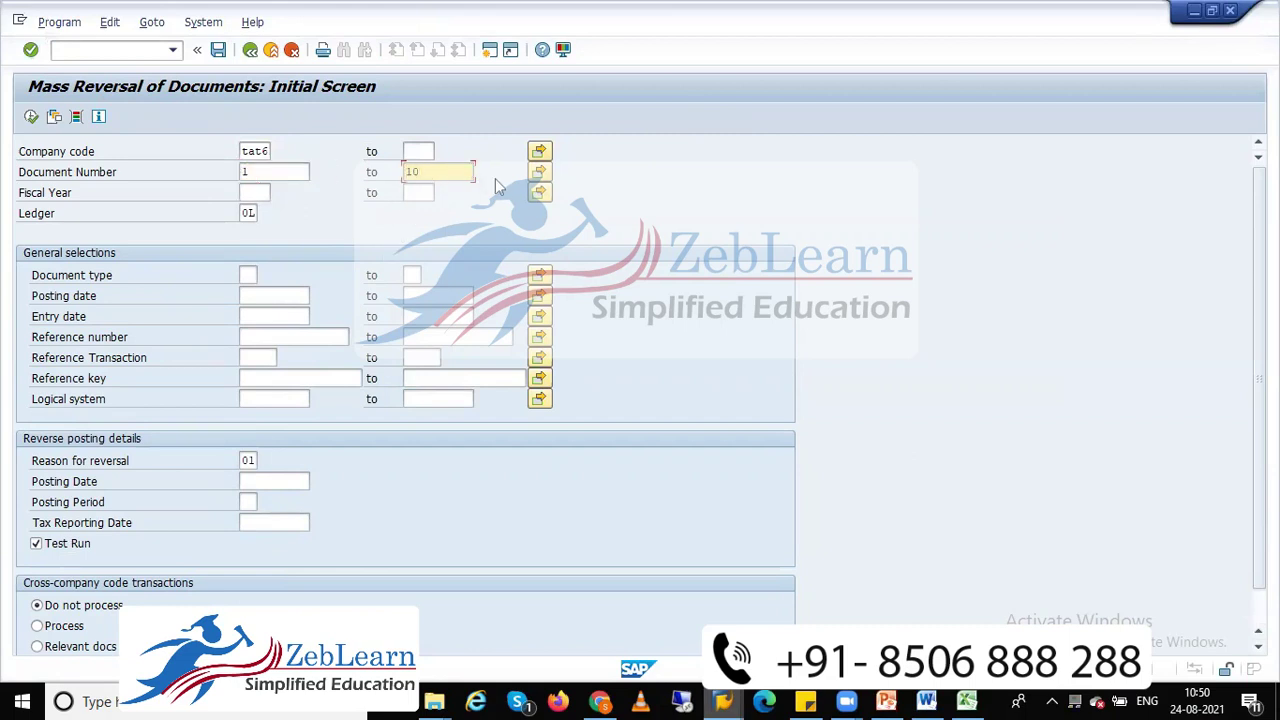
pyautogui.hotkey('shift', 'Tab')
pyautogui.press('Delete')
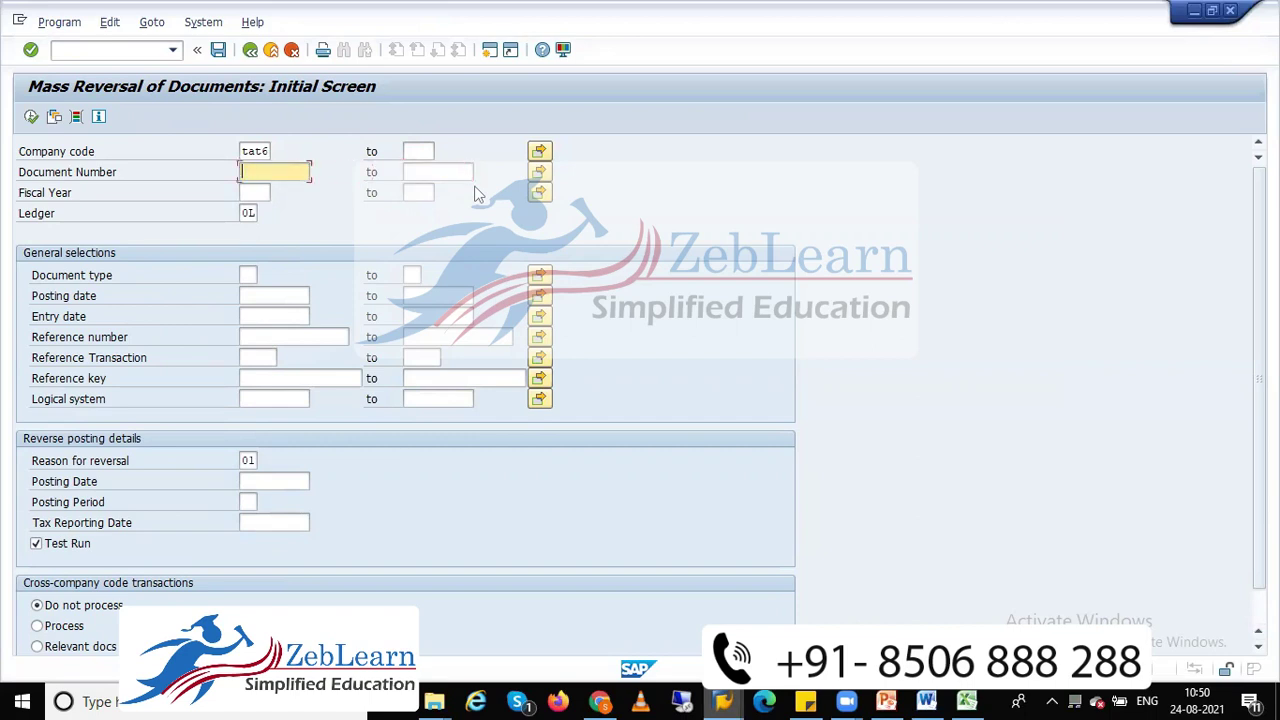
pyautogui.click(541, 172)
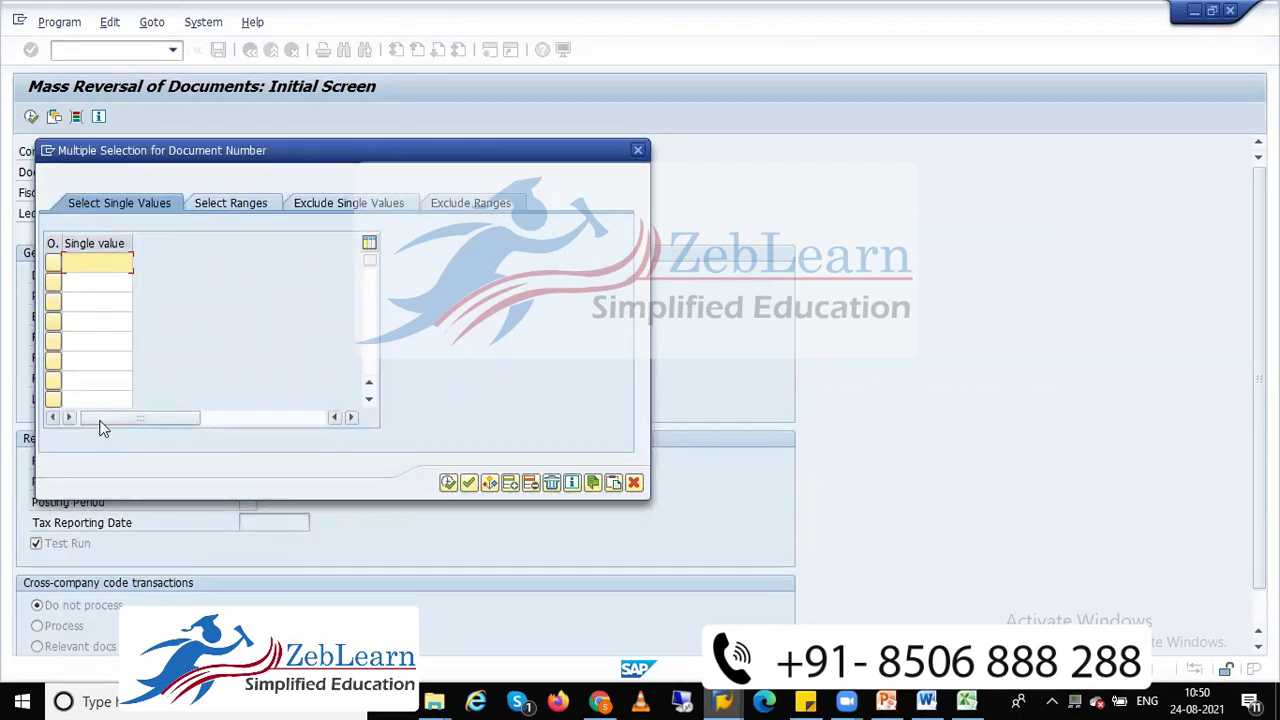
pyautogui.click(448, 484)
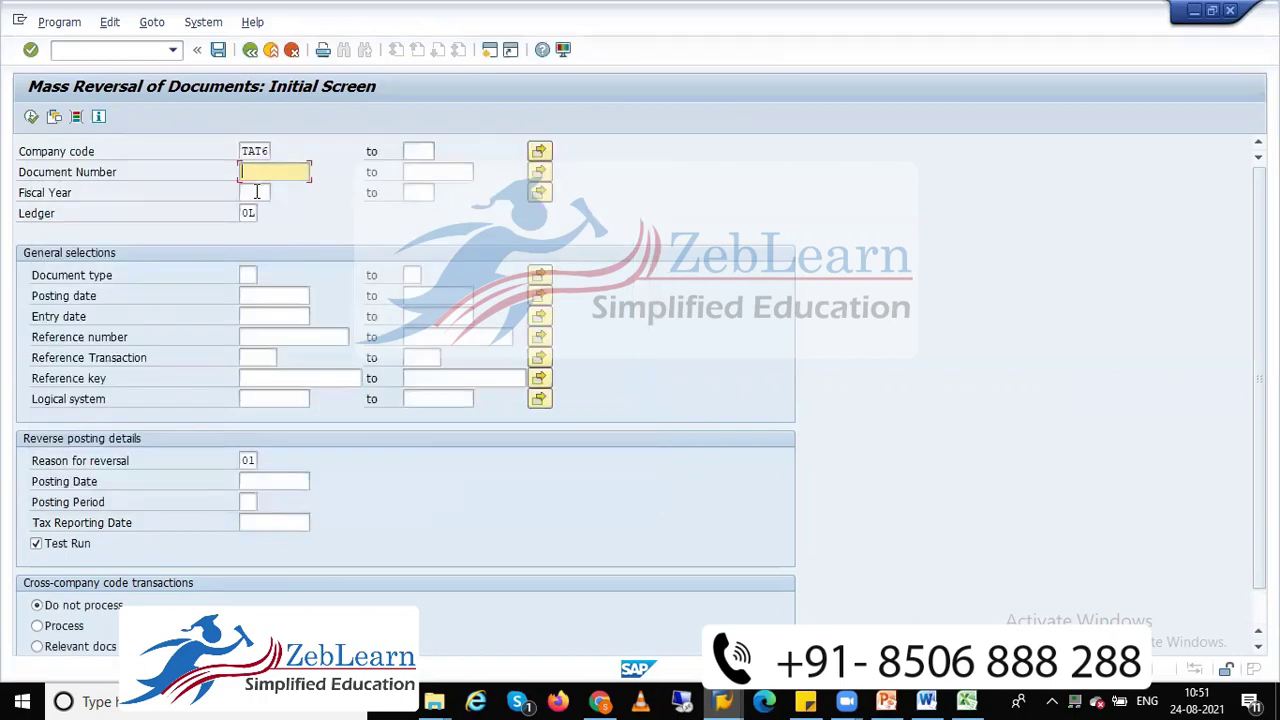
# Review the mass reversal fields for fiscal year, ledger, document number, posting date, entry date, reference number and reason for reversal
pyautogui.click(256, 191)
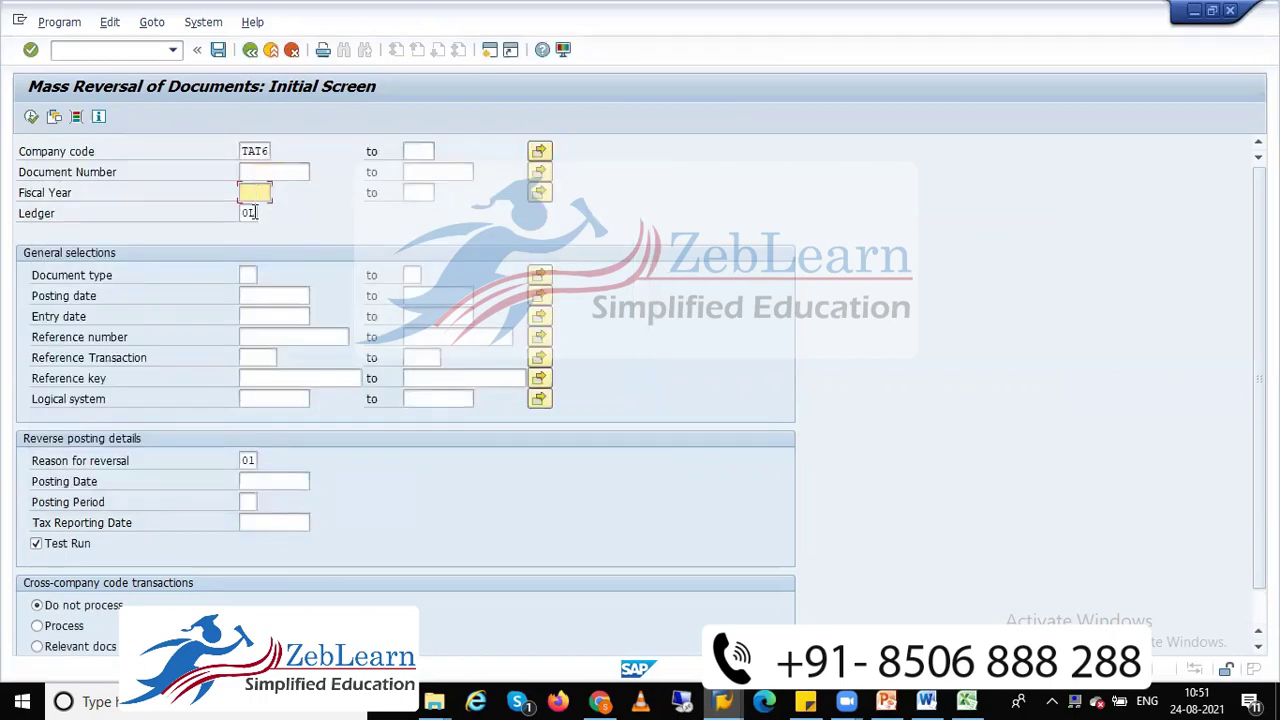
pyautogui.click(252, 212)
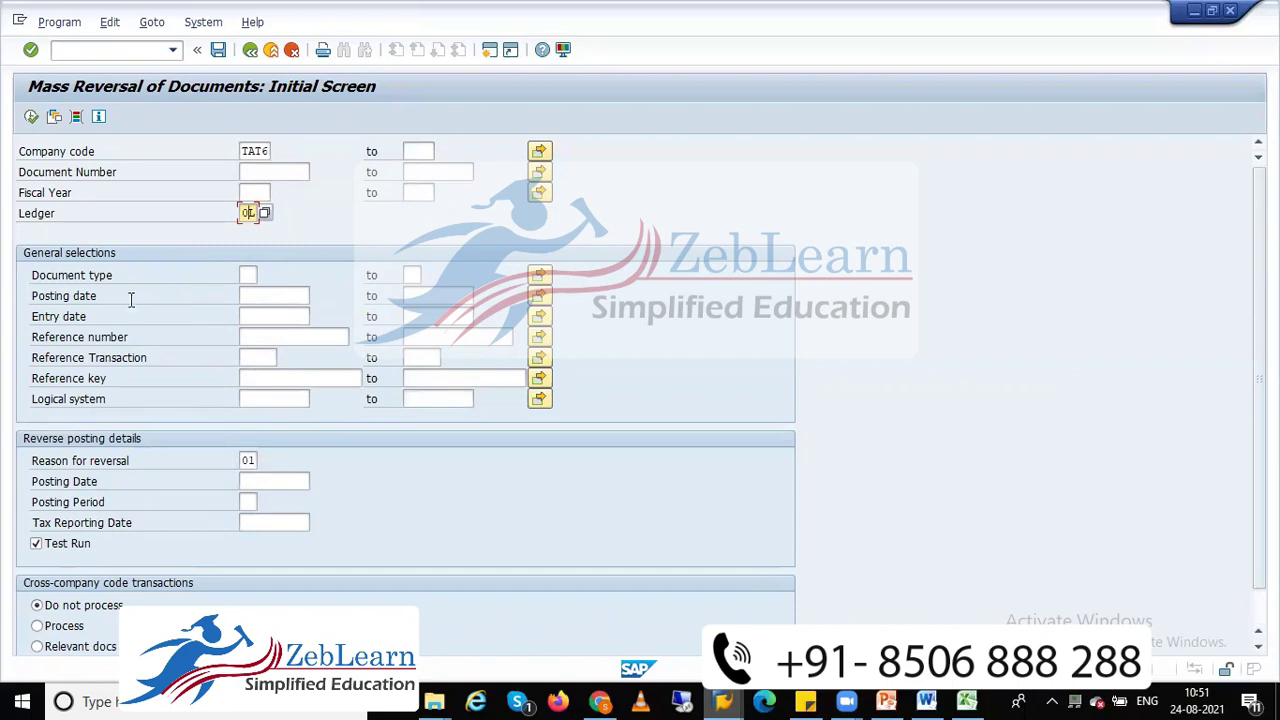
pyautogui.click(243, 295)
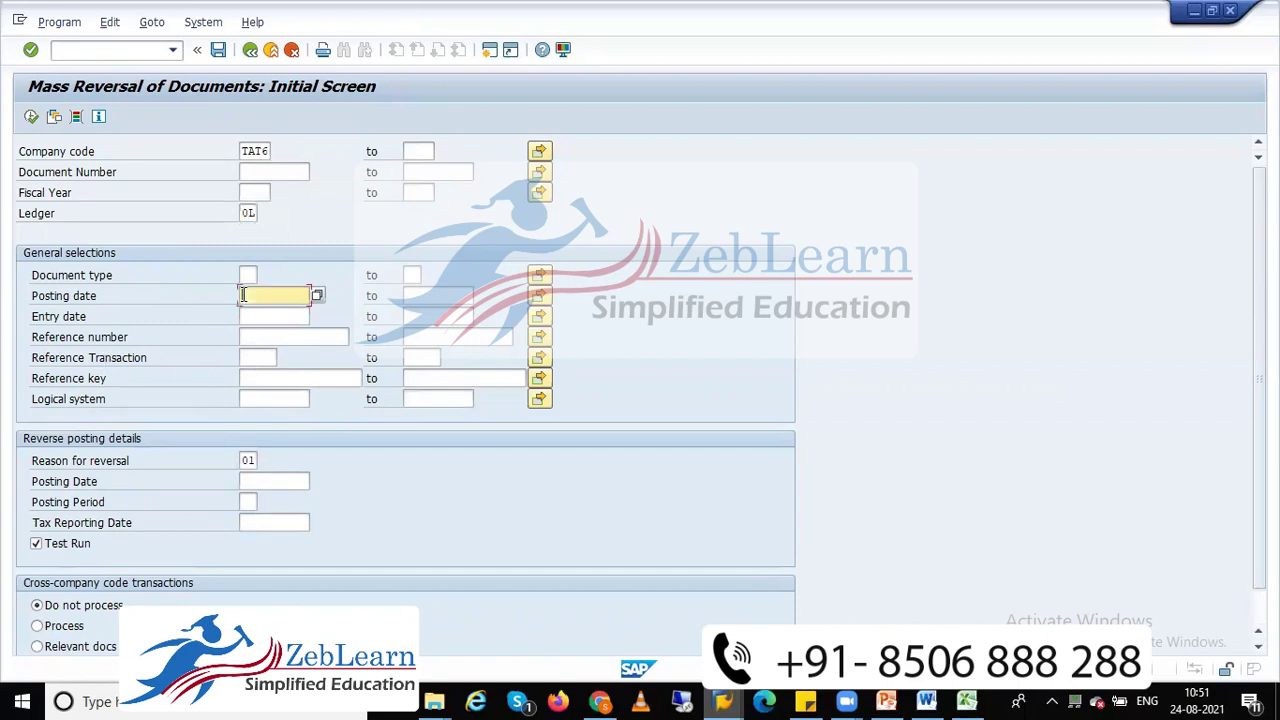
pyautogui.click(418, 299)
pyautogui.click(288, 292)
pyautogui.click(440, 292)
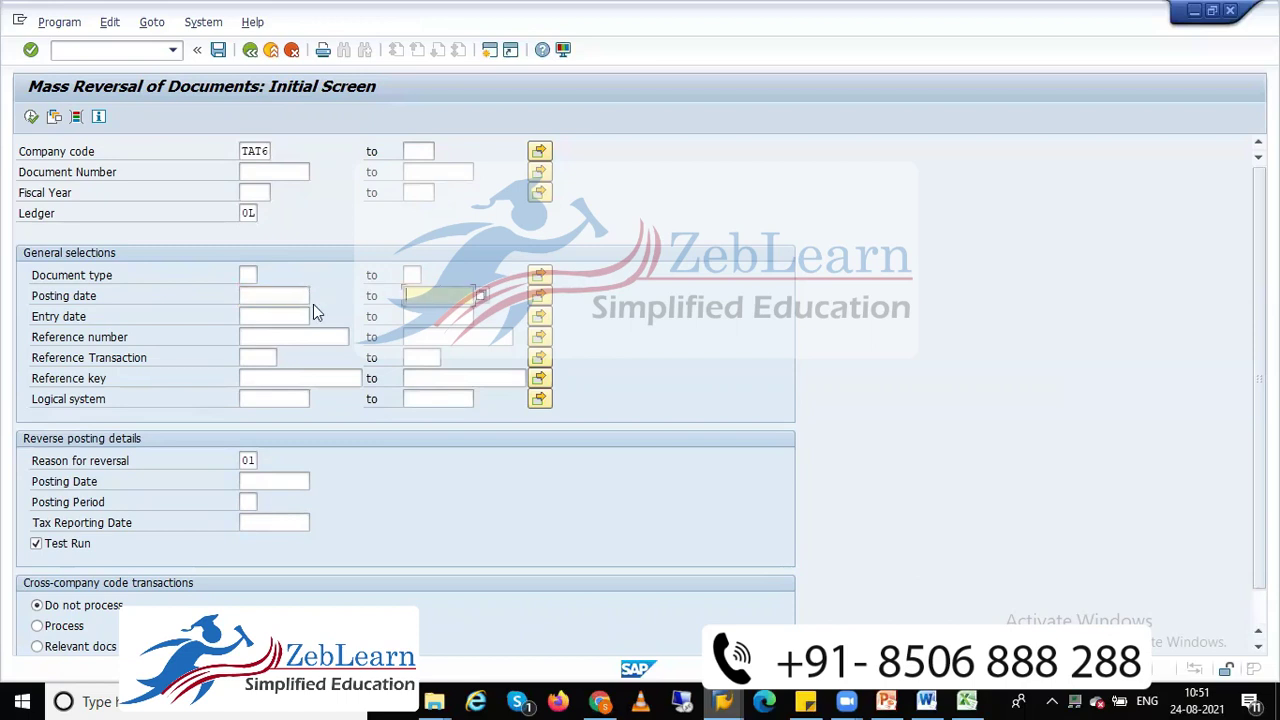
pyautogui.click(264, 293)
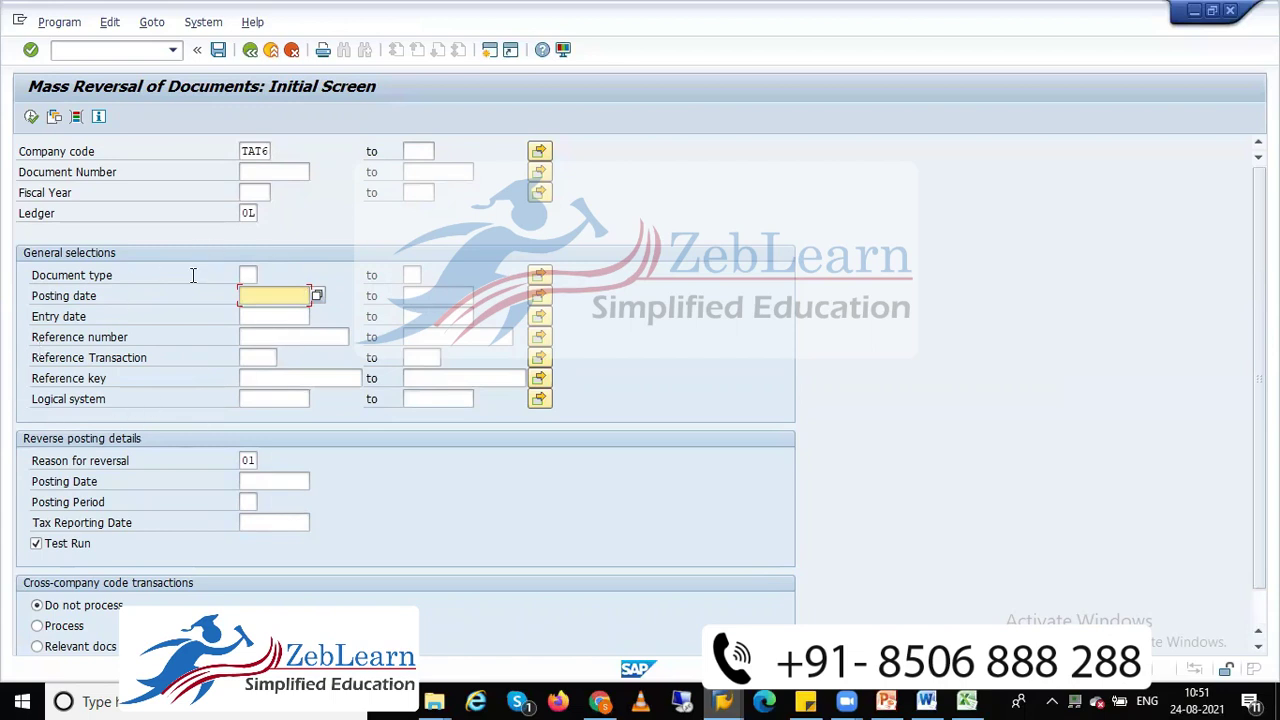
pyautogui.click(279, 172)
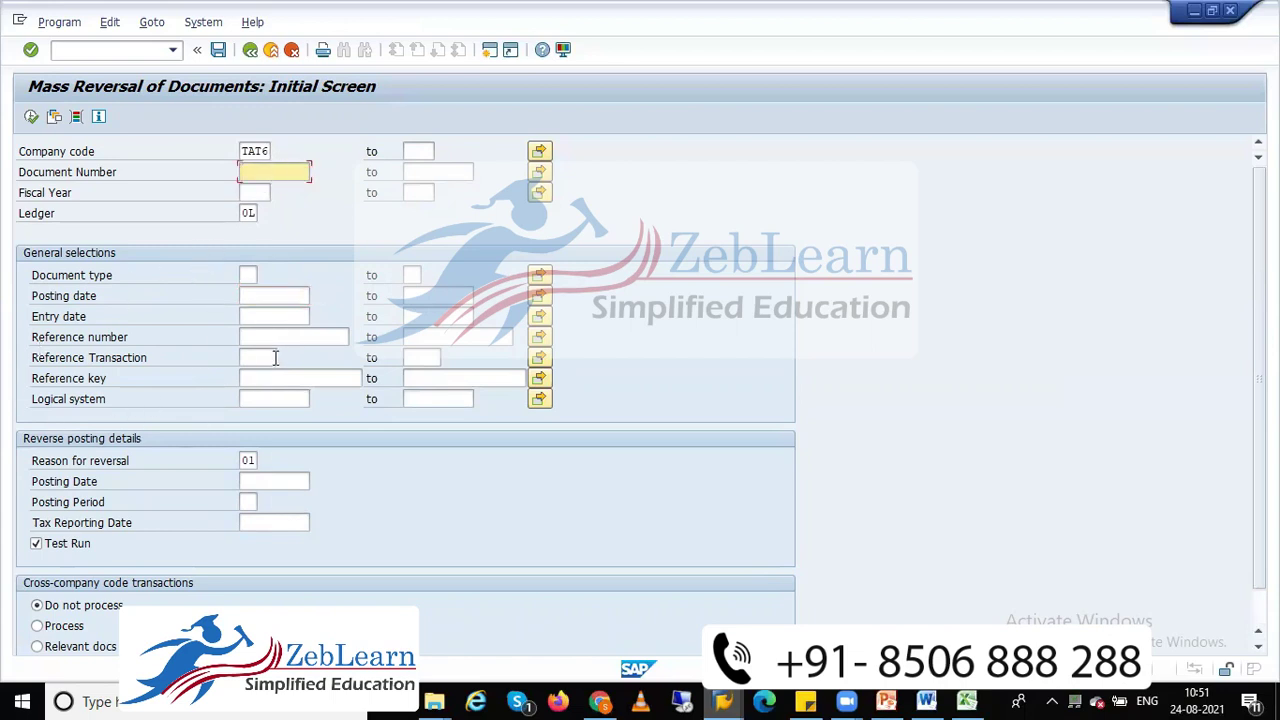
pyautogui.click(248, 315)
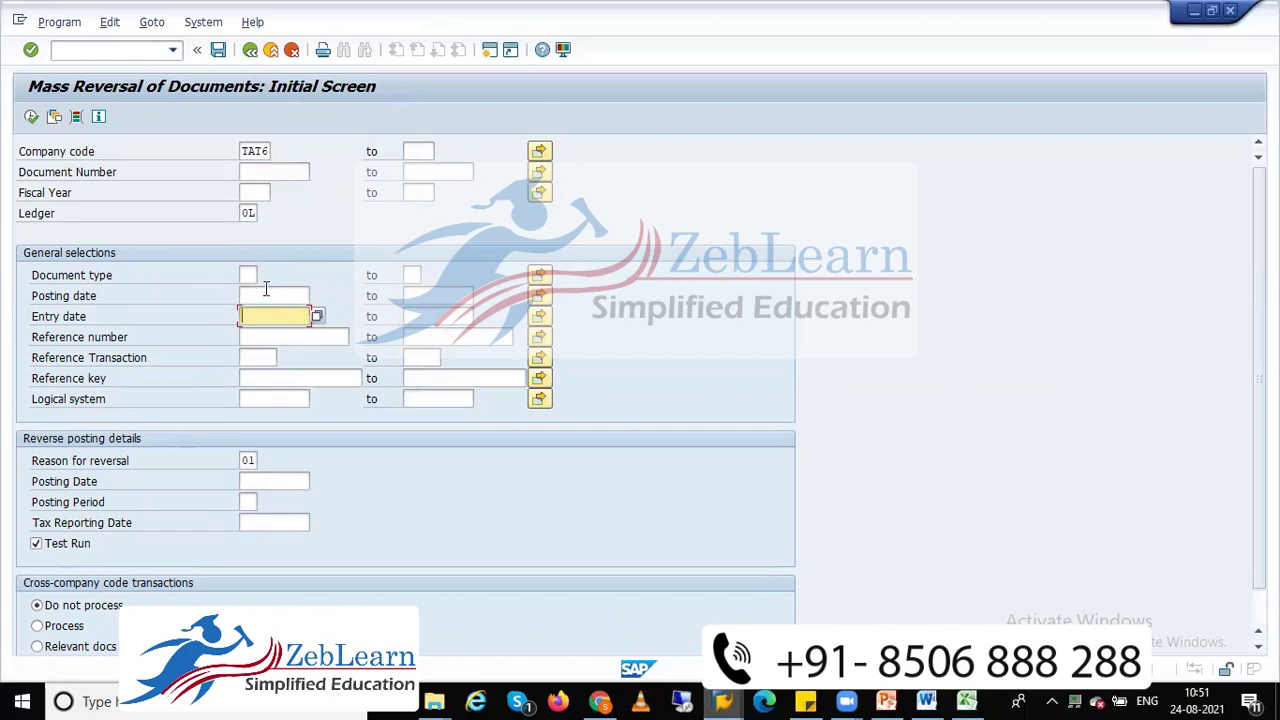
pyautogui.click(268, 295)
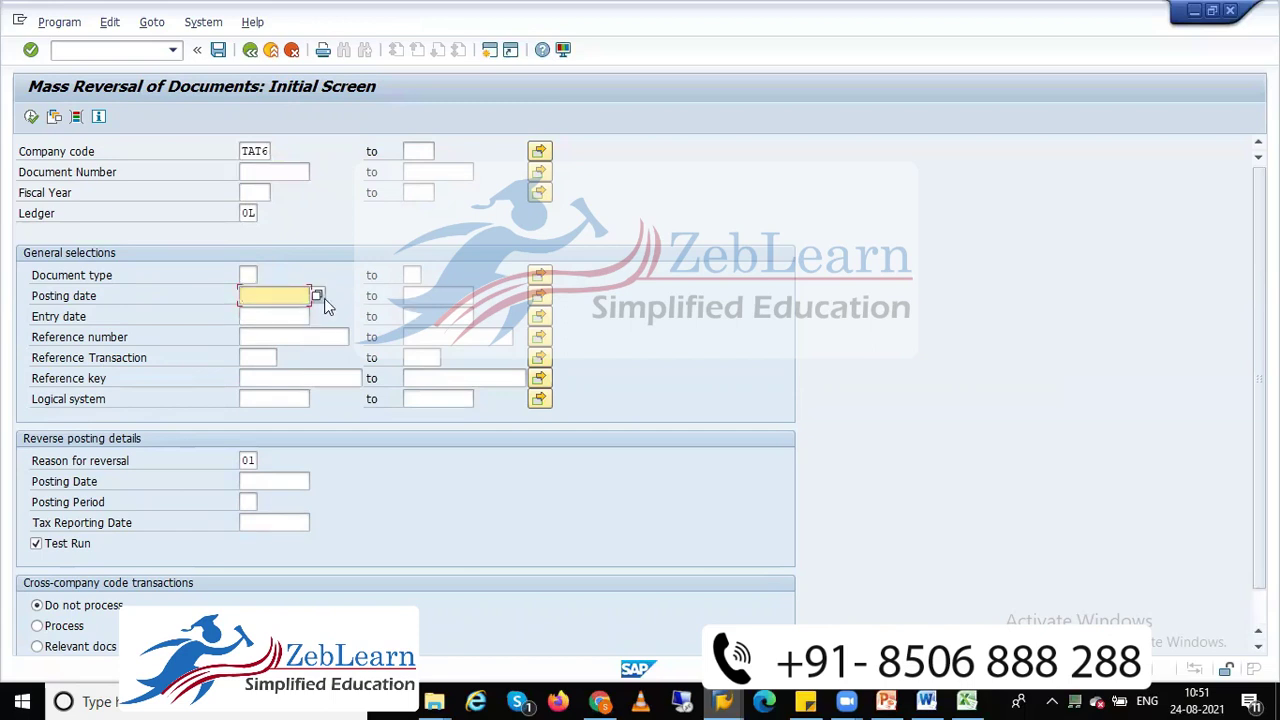
pyautogui.click(432, 295)
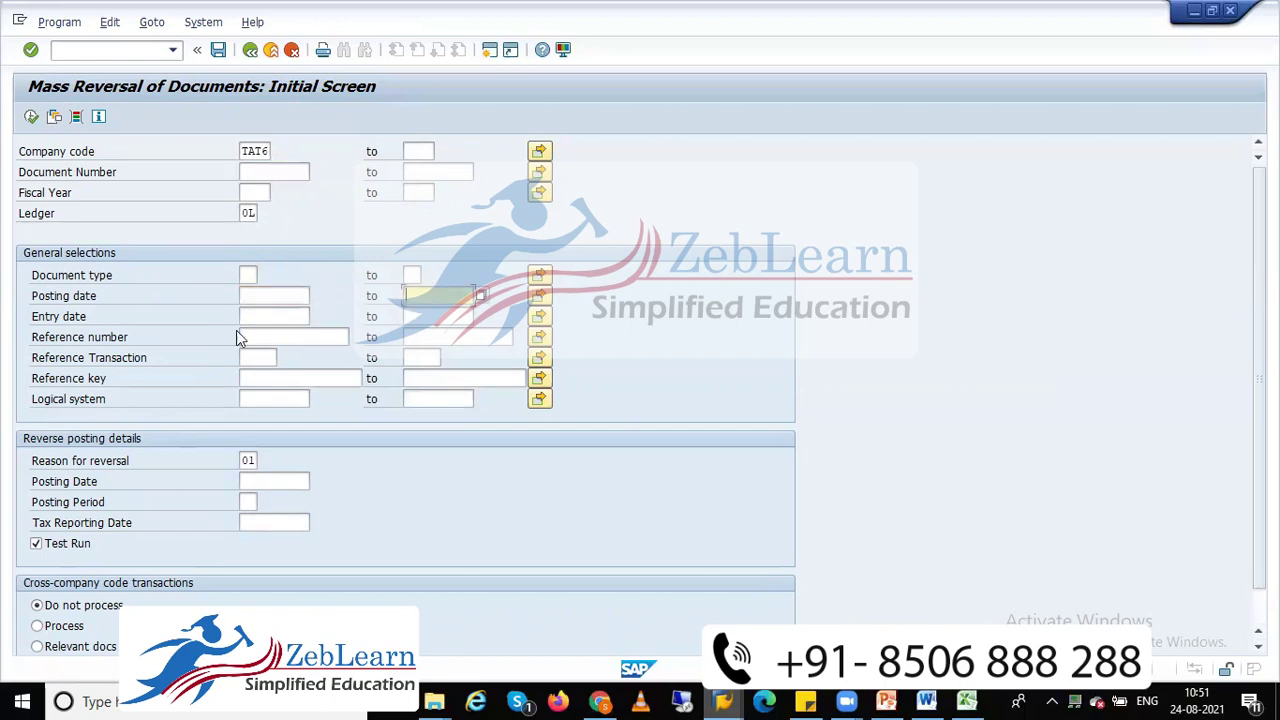
pyautogui.click(265, 316)
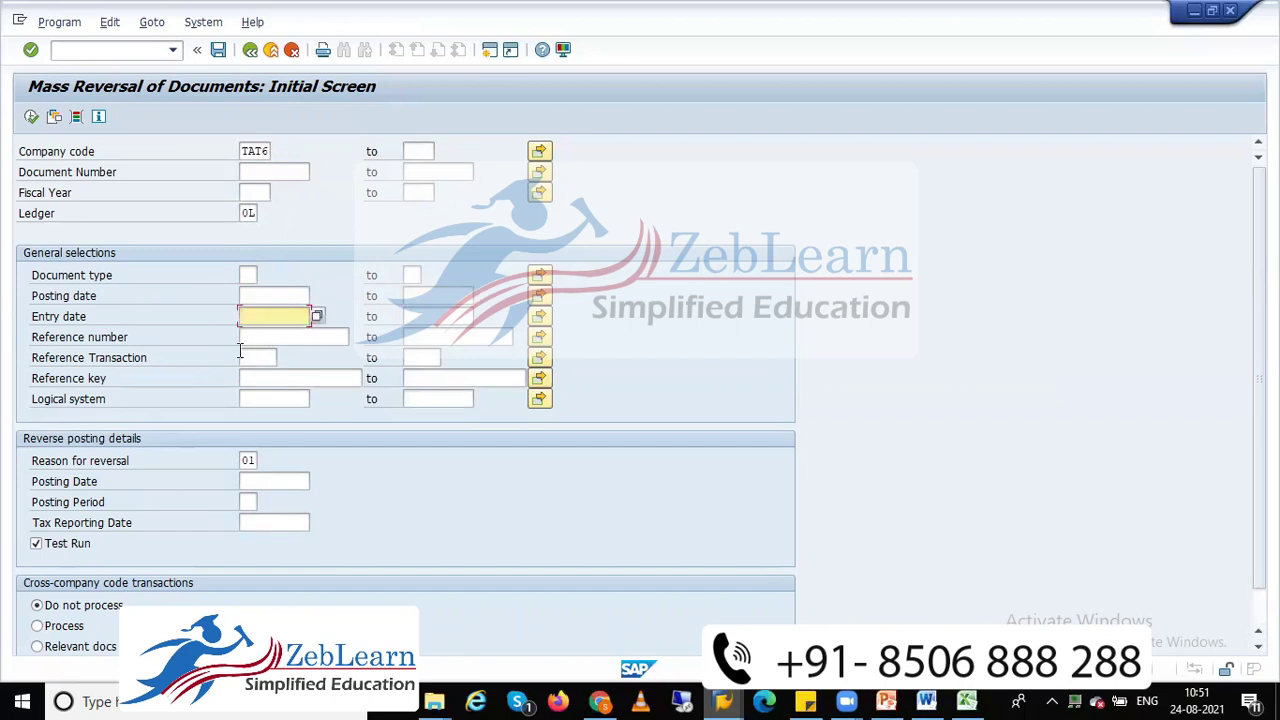
pyautogui.click(273, 336)
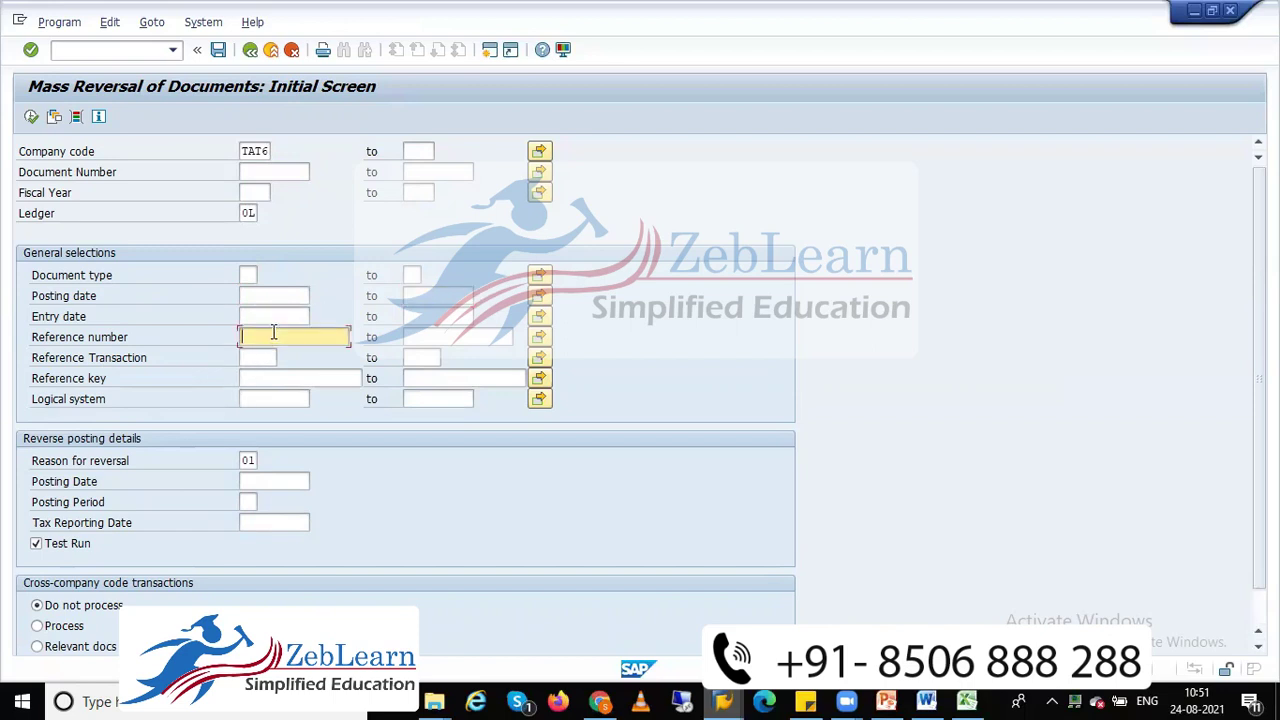
pyautogui.click(434, 337)
pyautogui.click(328, 337)
pyautogui.click(248, 460)
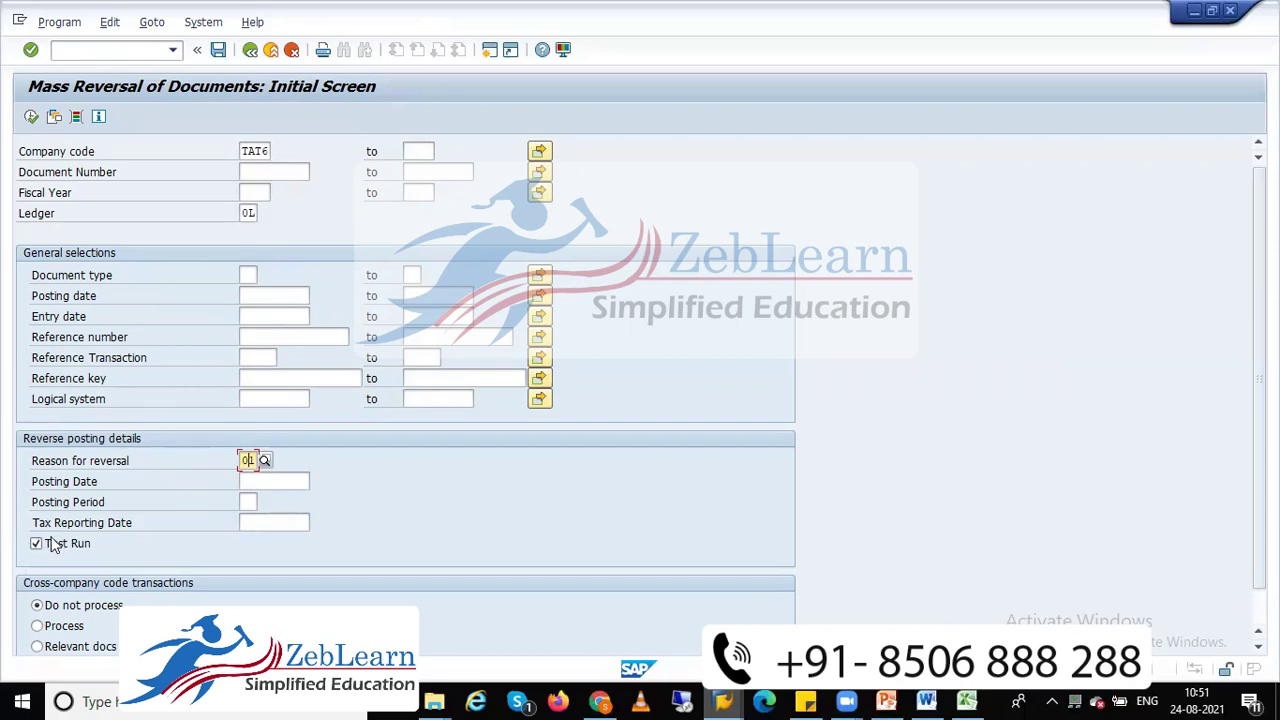
# Execute the mass reversal as a test run, display document 2 from its results and return to the results list
pyautogui.click(31, 118)
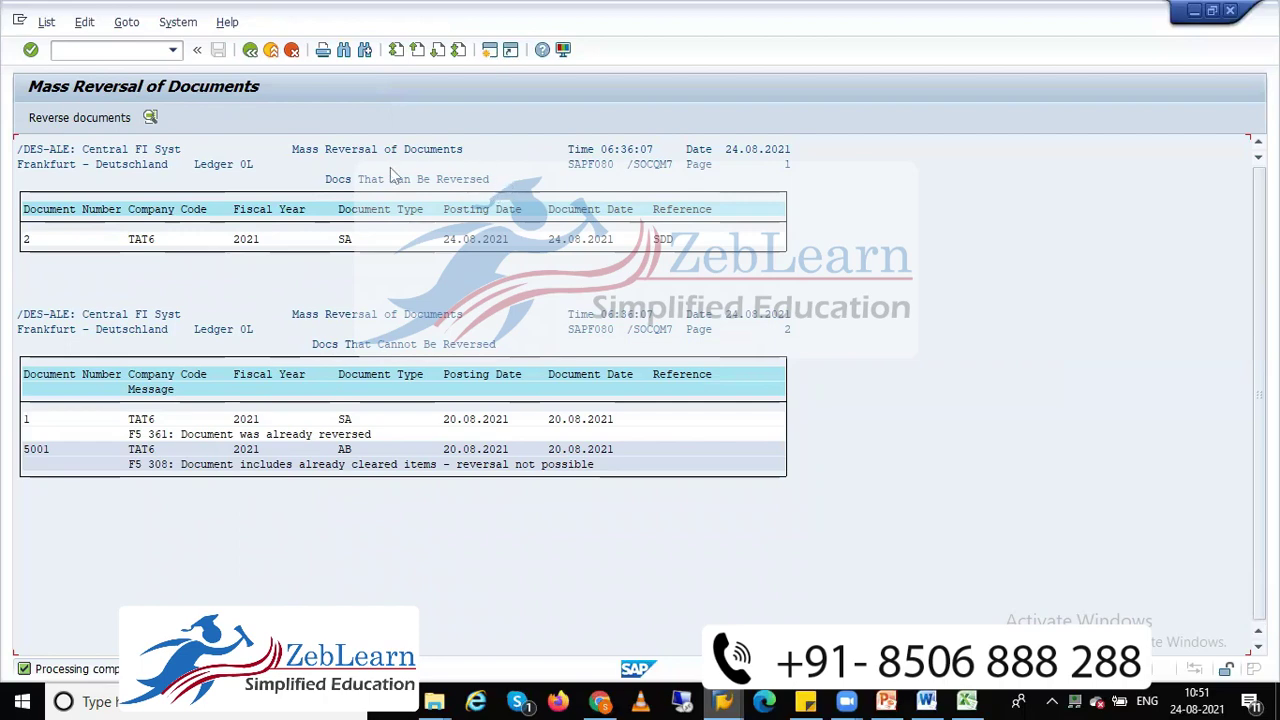
pyautogui.click(434, 268)
pyautogui.doubleClick(33, 242)
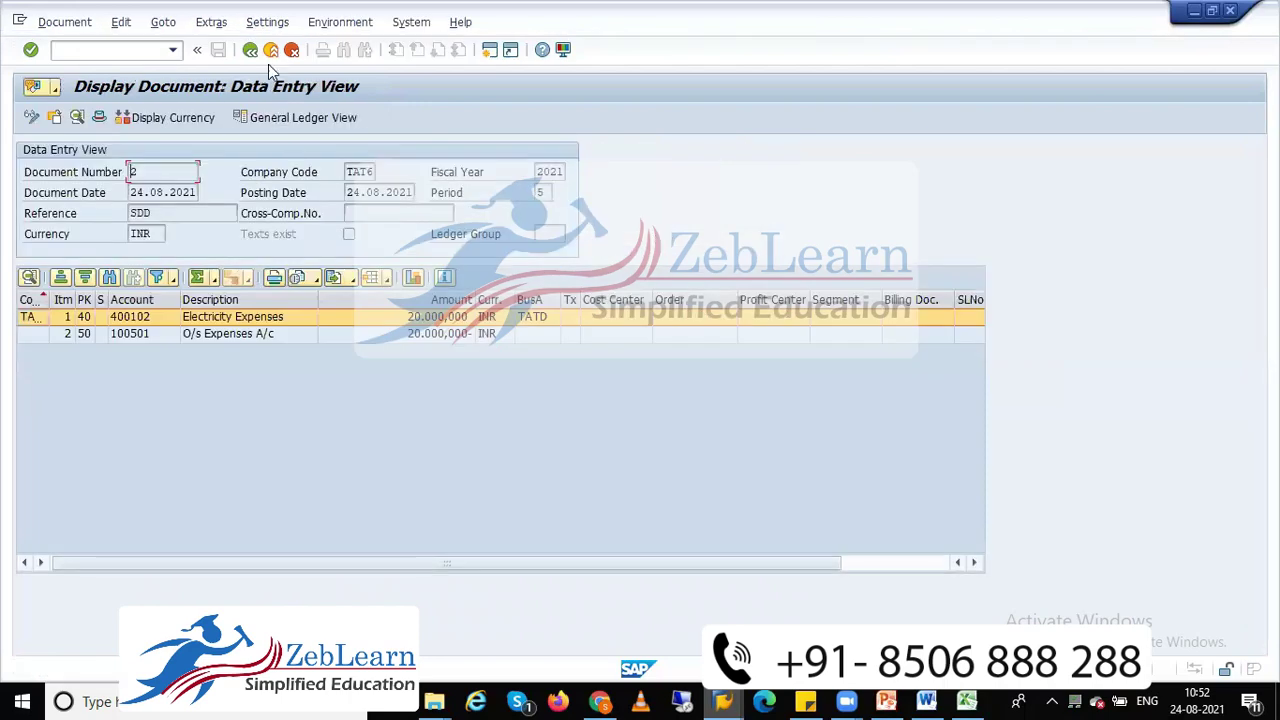
pyautogui.click(250, 50)
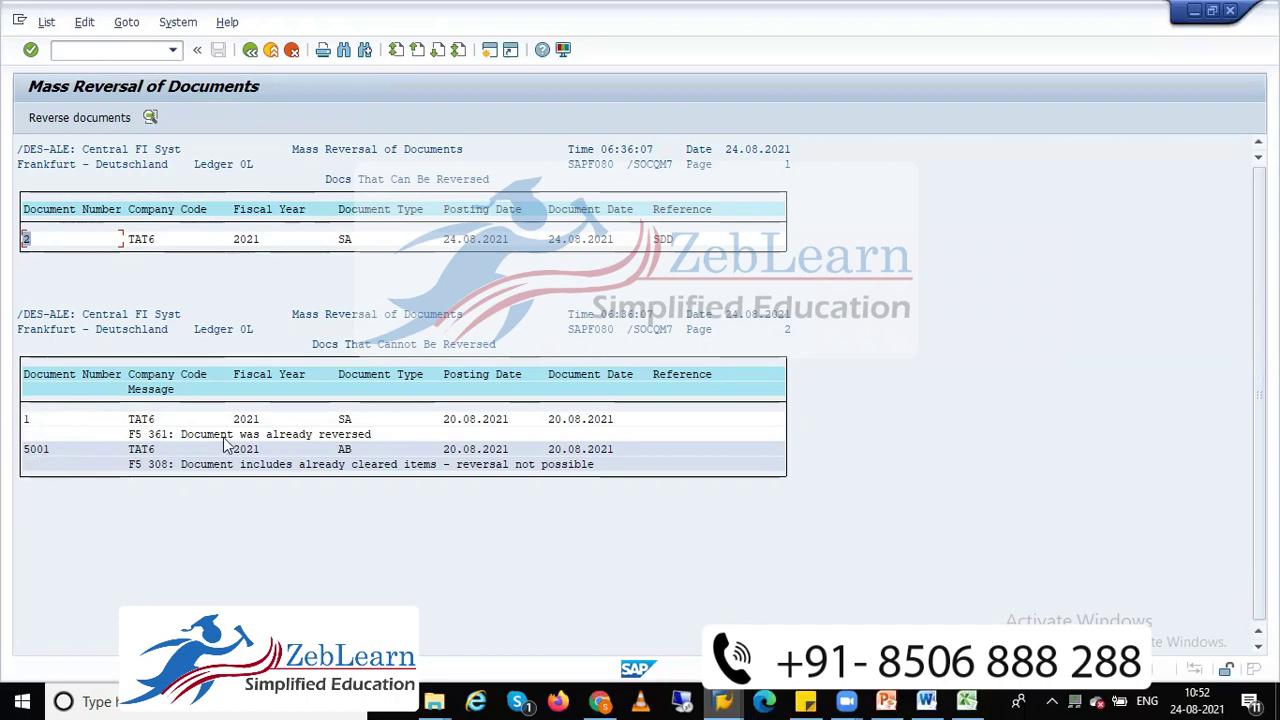
# Return to the mass reversal selection for company code TAT6, deactivate Test Run and leave the transaction without executing it
pyautogui.click(250, 49)
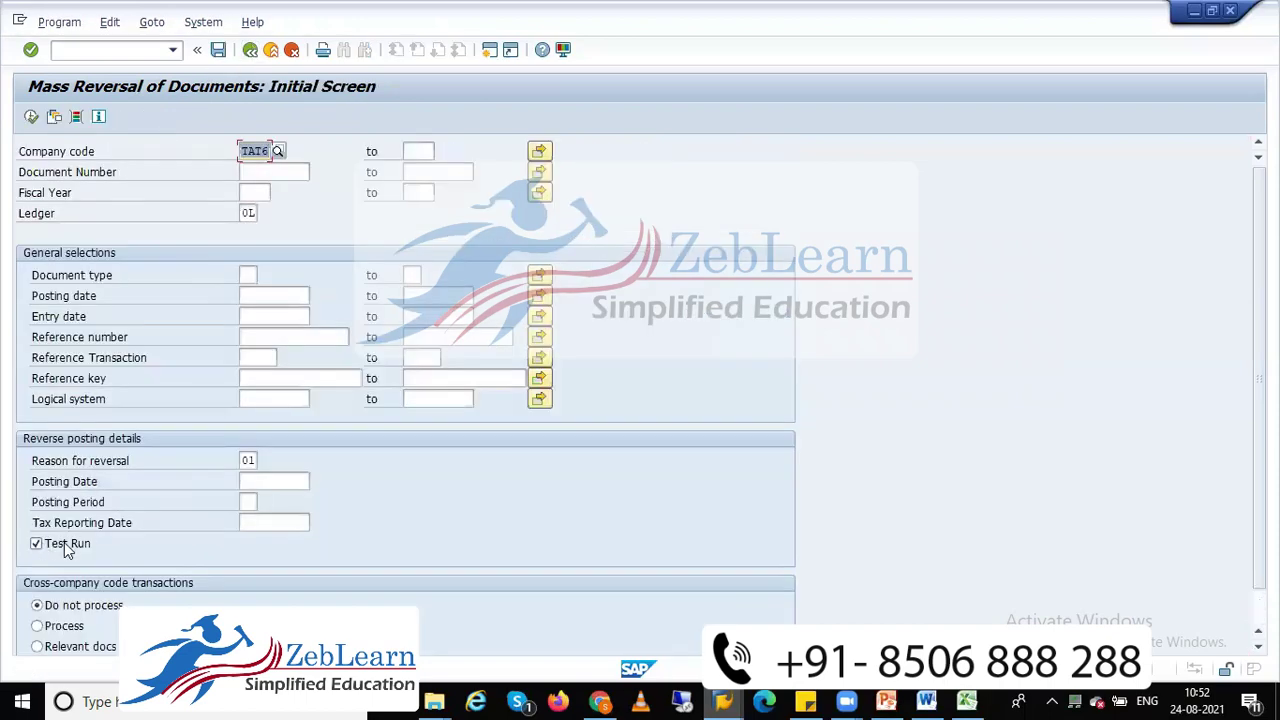
pyautogui.click(36, 543)
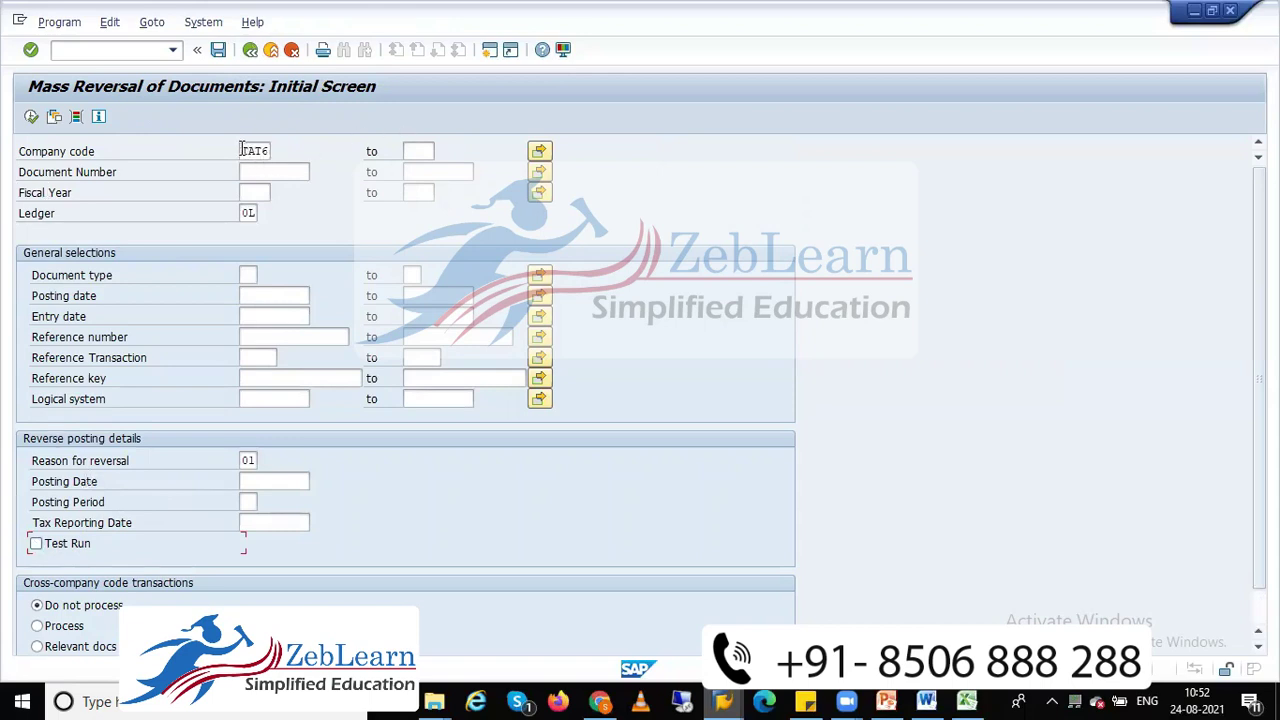
pyautogui.moveTo(242, 151); pyautogui.dragTo(325, 151)
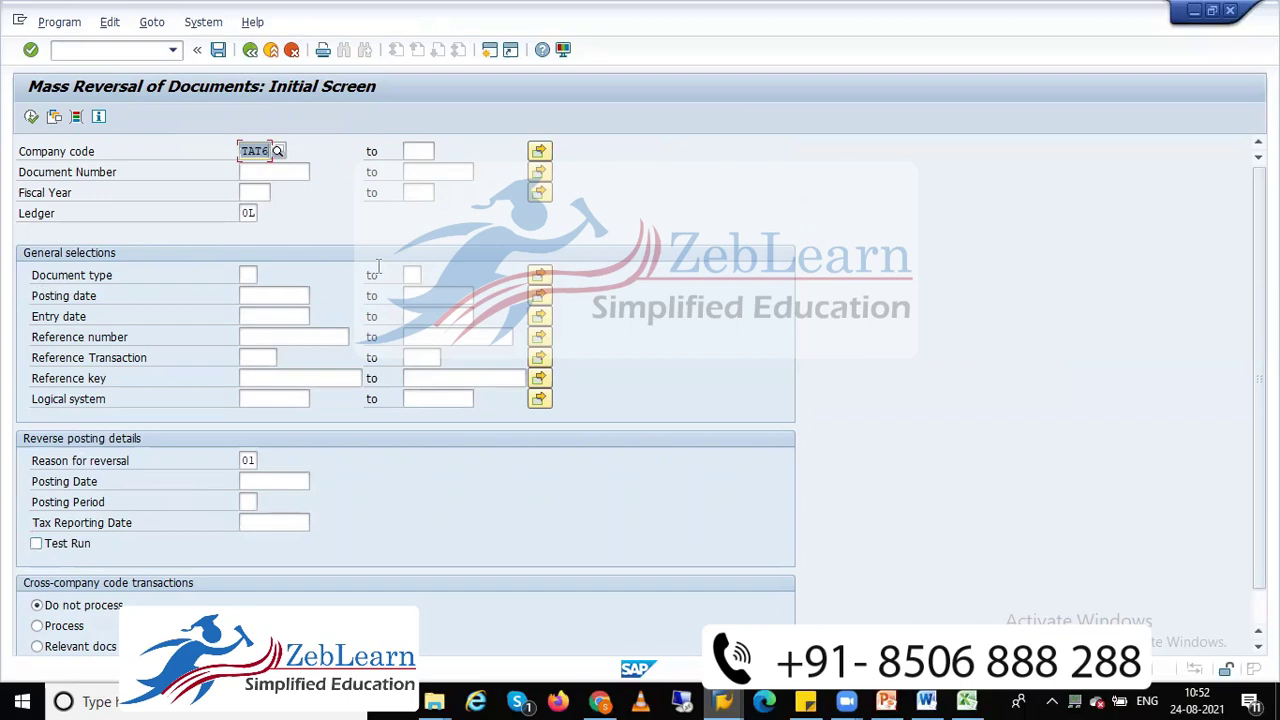
pyautogui.moveTo(1259, 380)
pyautogui.mouseDown()
pyautogui.moveTo(1259, 413)
pyautogui.moveTo(1259, 379)
pyautogui.mouseUp()
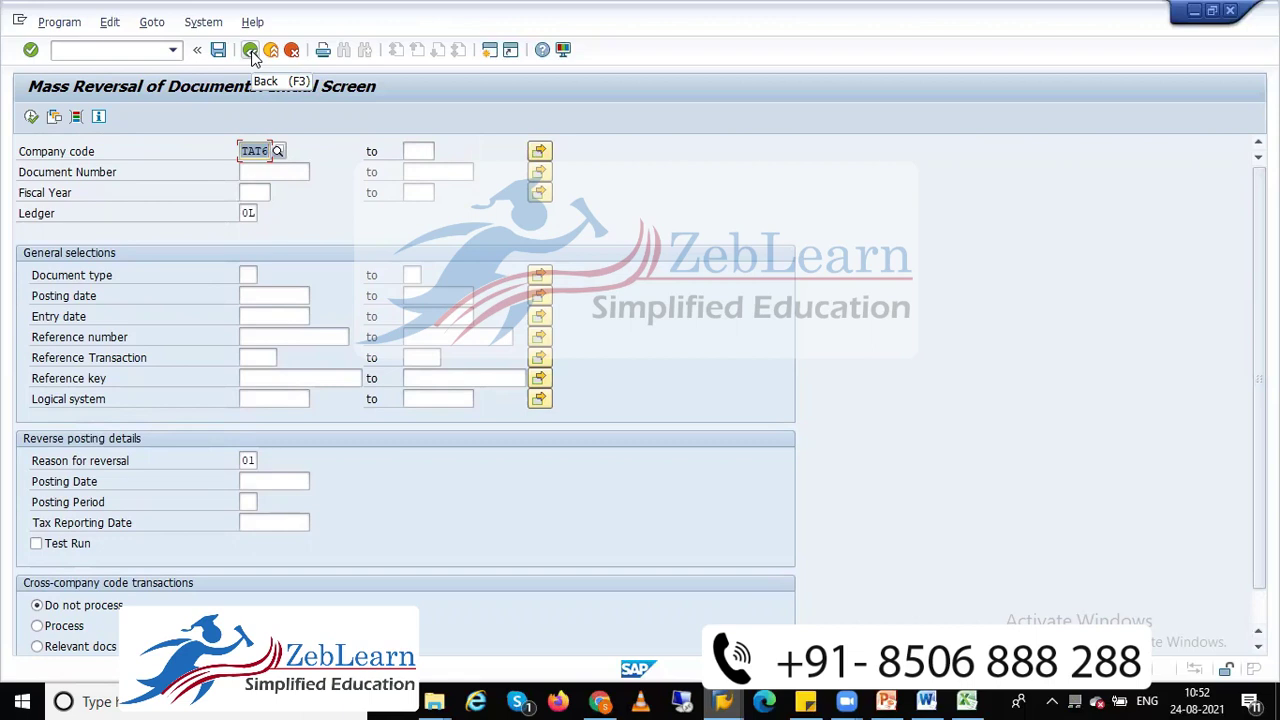
pyautogui.click(255, 175)
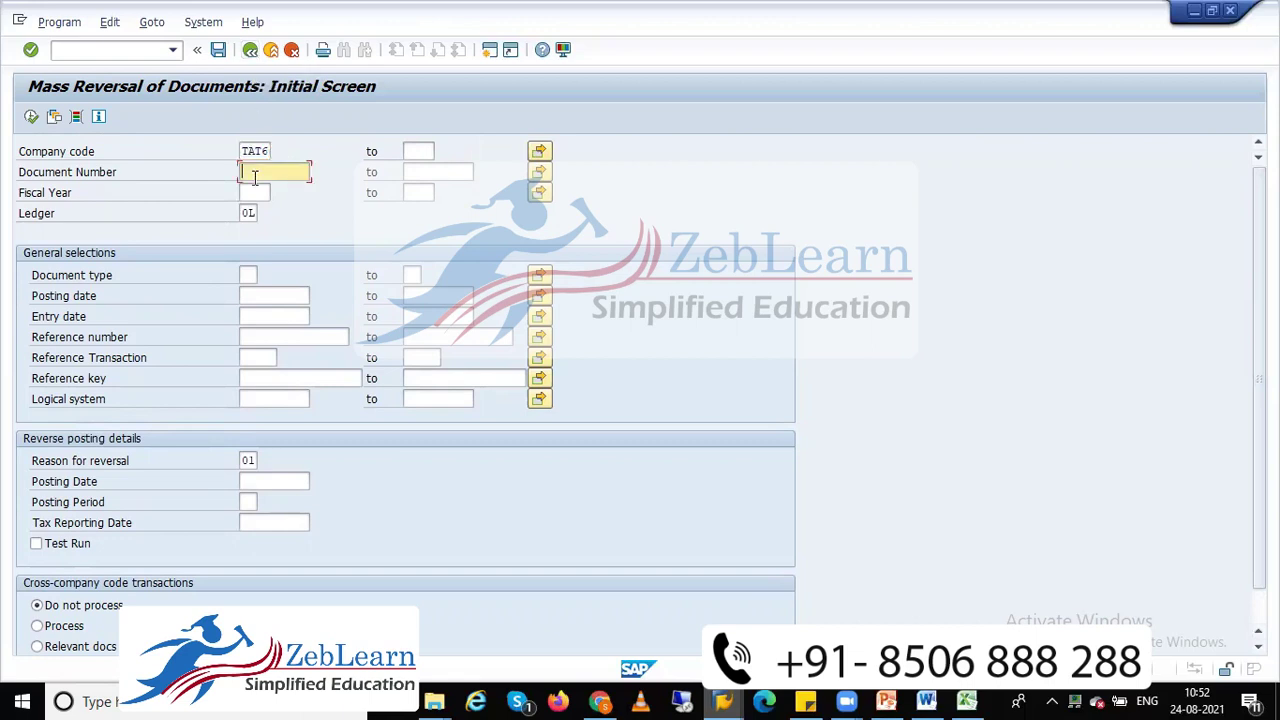
pyautogui.click(440, 176)
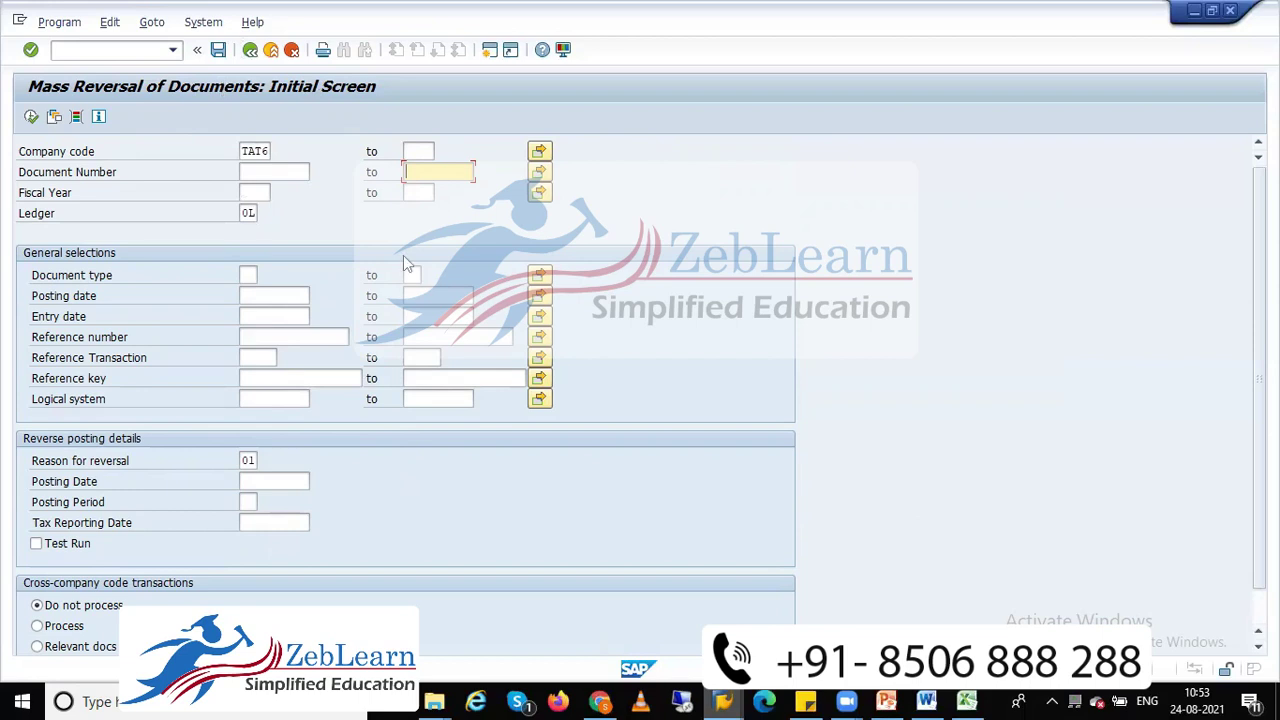
pyautogui.click(251, 56)
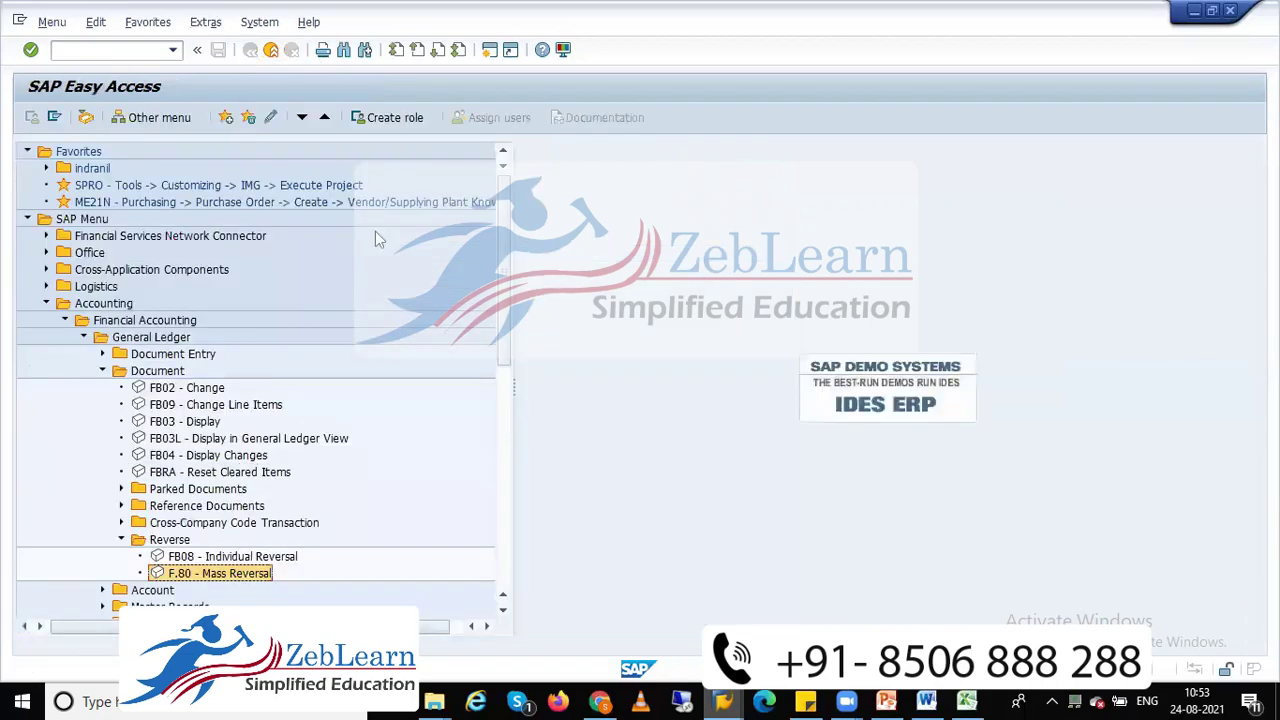
# Switch to the SAP FICO workbook in Excel and review the transaction codes for document reversal and G/L balance display
pyautogui.moveTo(966, 701)
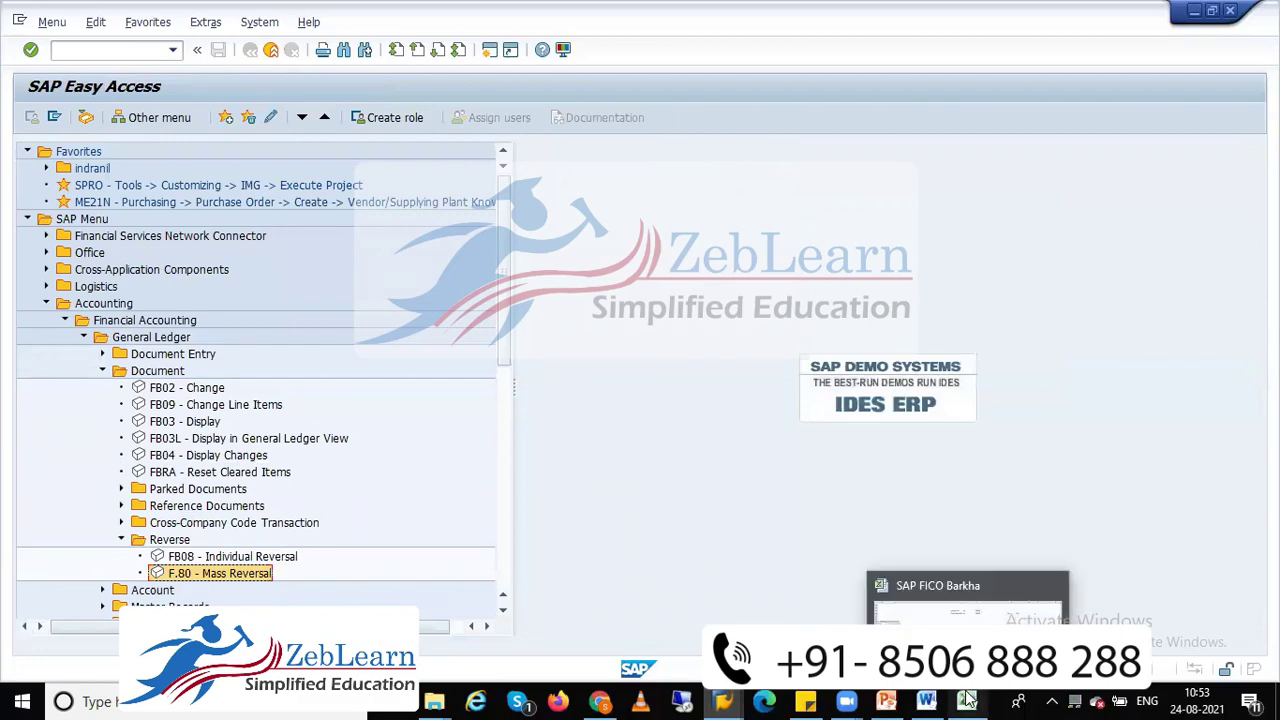
pyautogui.click(946, 620)
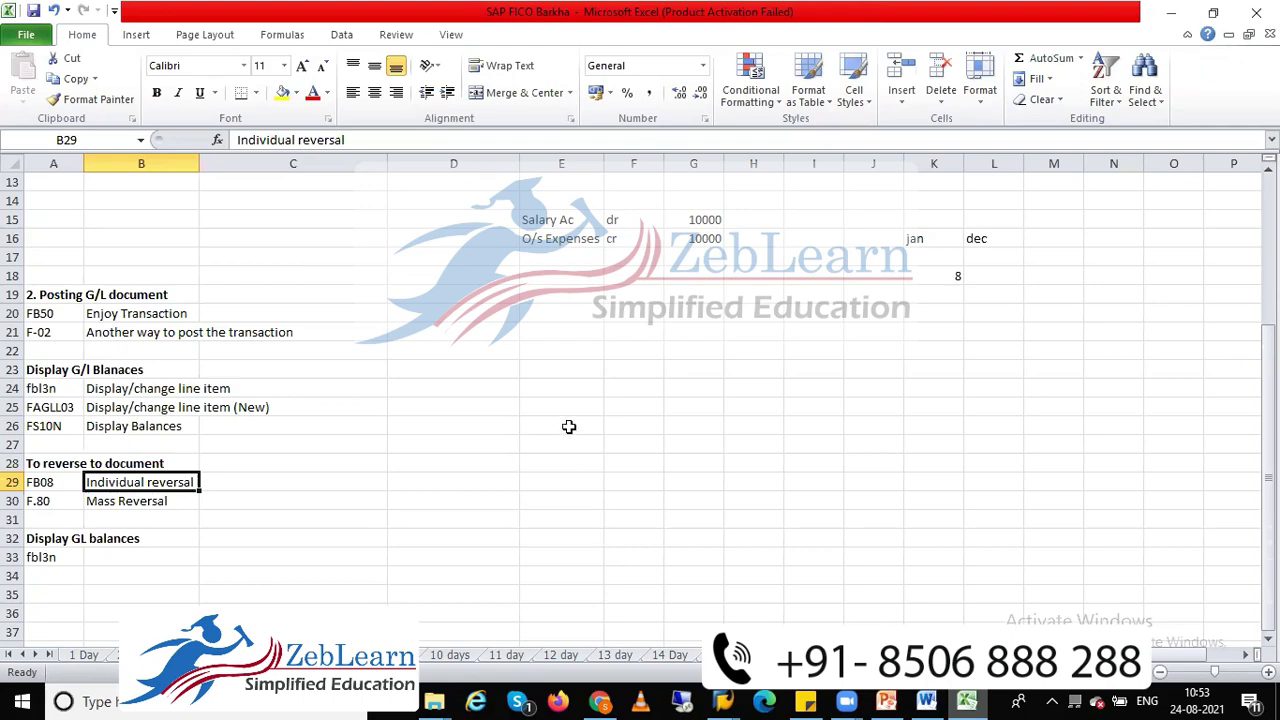
pyautogui.moveTo(565, 411); pyautogui.dragTo(586, 612)
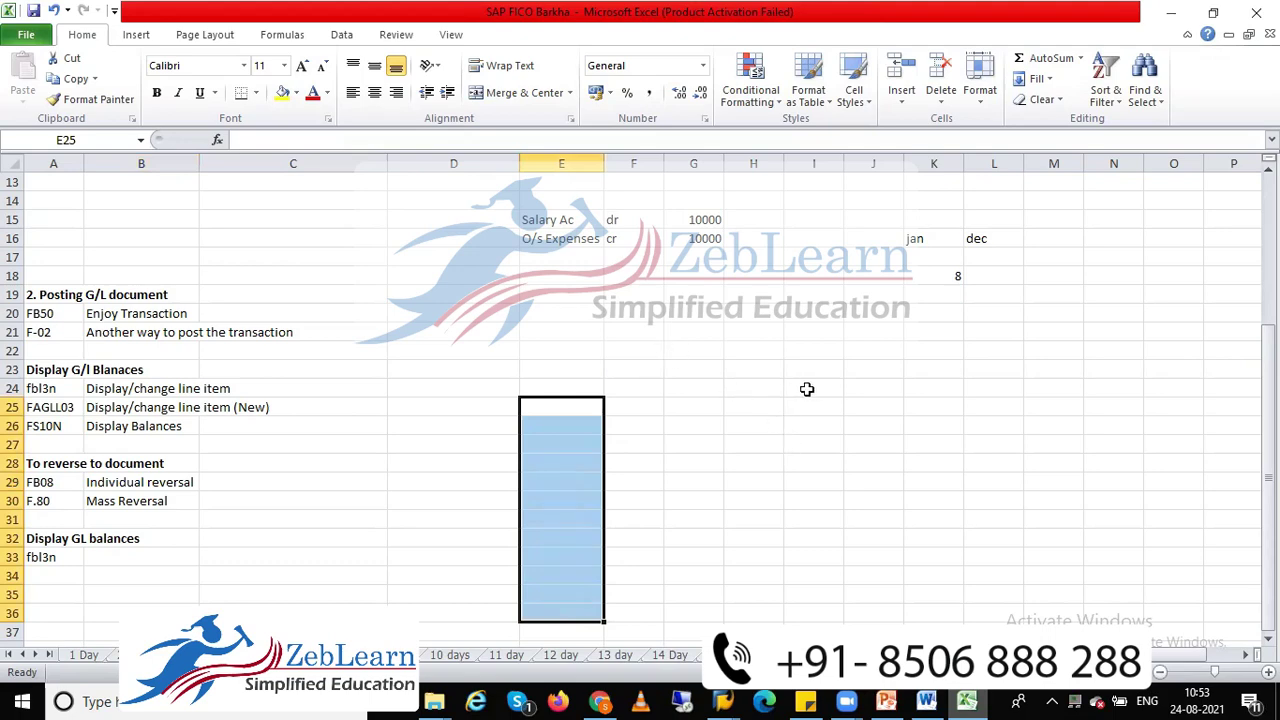
pyautogui.moveTo(801, 387); pyautogui.dragTo(821, 586)
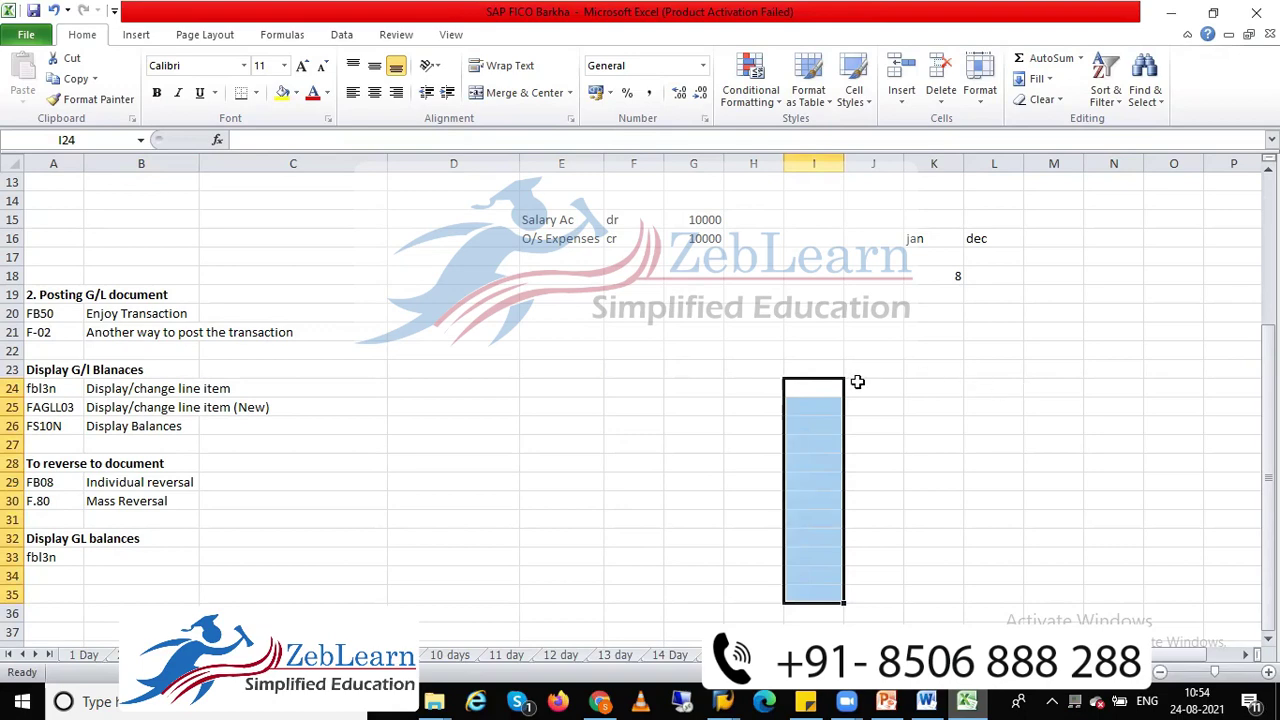
pyautogui.click(58, 484)
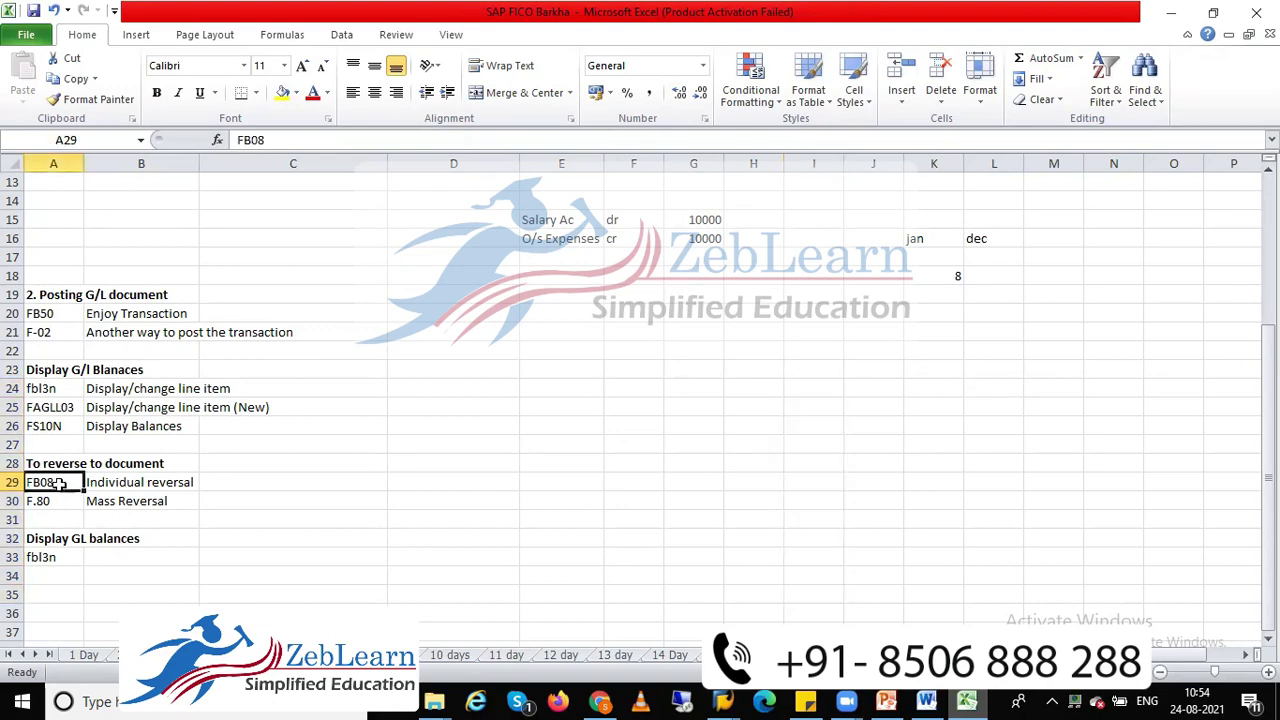
pyautogui.click(176, 485)
pyautogui.click(45, 483)
pyautogui.click(145, 484)
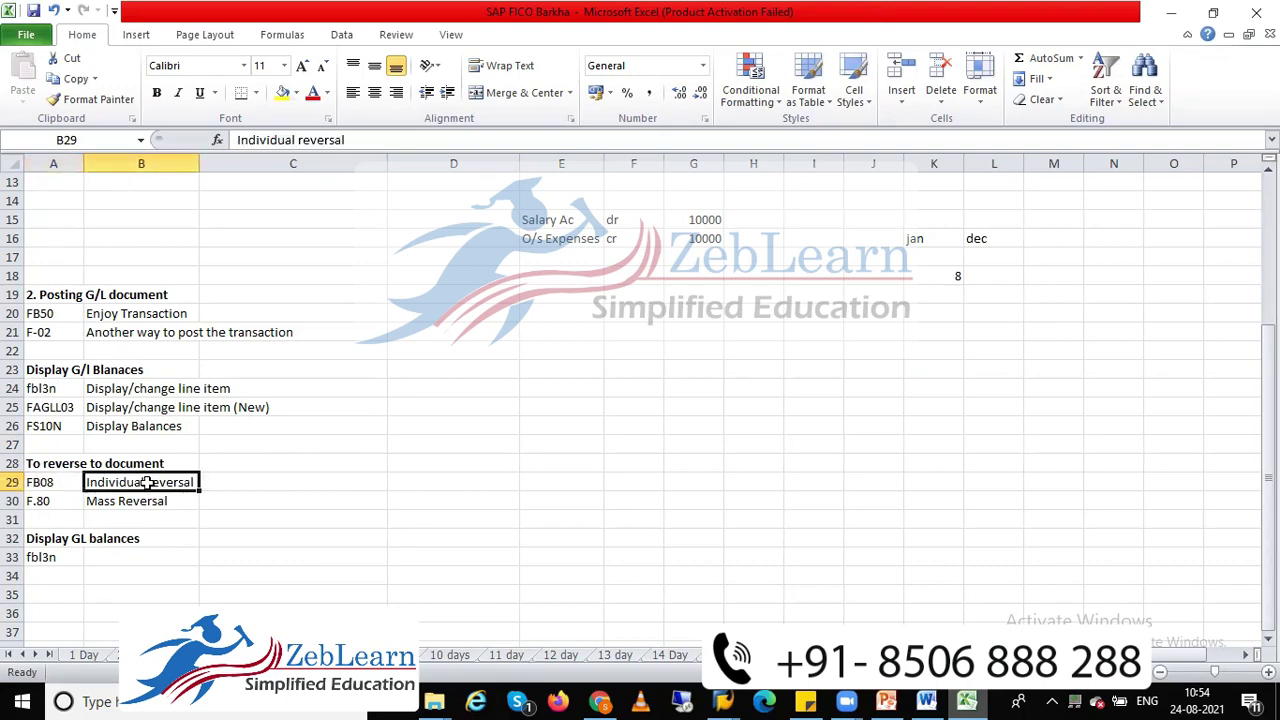
pyautogui.click(48, 557)
pyautogui.scroll(-2, 274, 487)
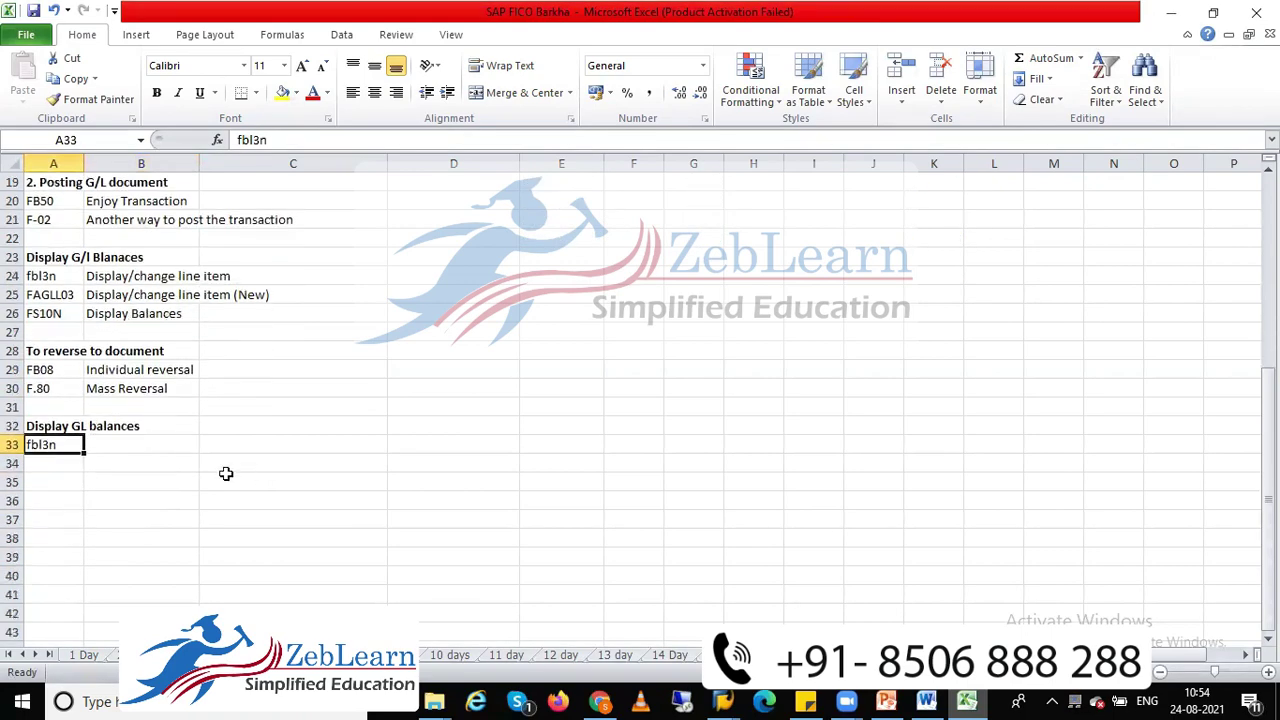
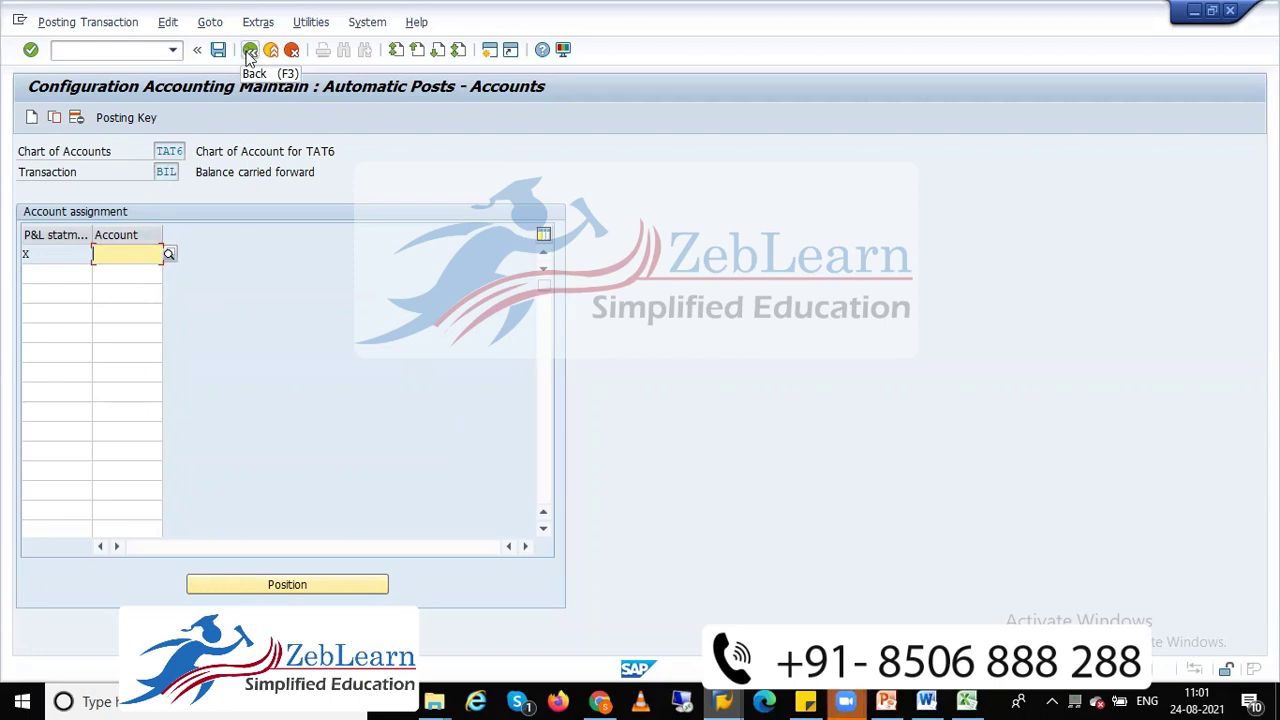
# Return from the automatic posting accounts to the IMG structure and read the documentation for Define Retained Earnings Account
pyautogui.click(249, 50)
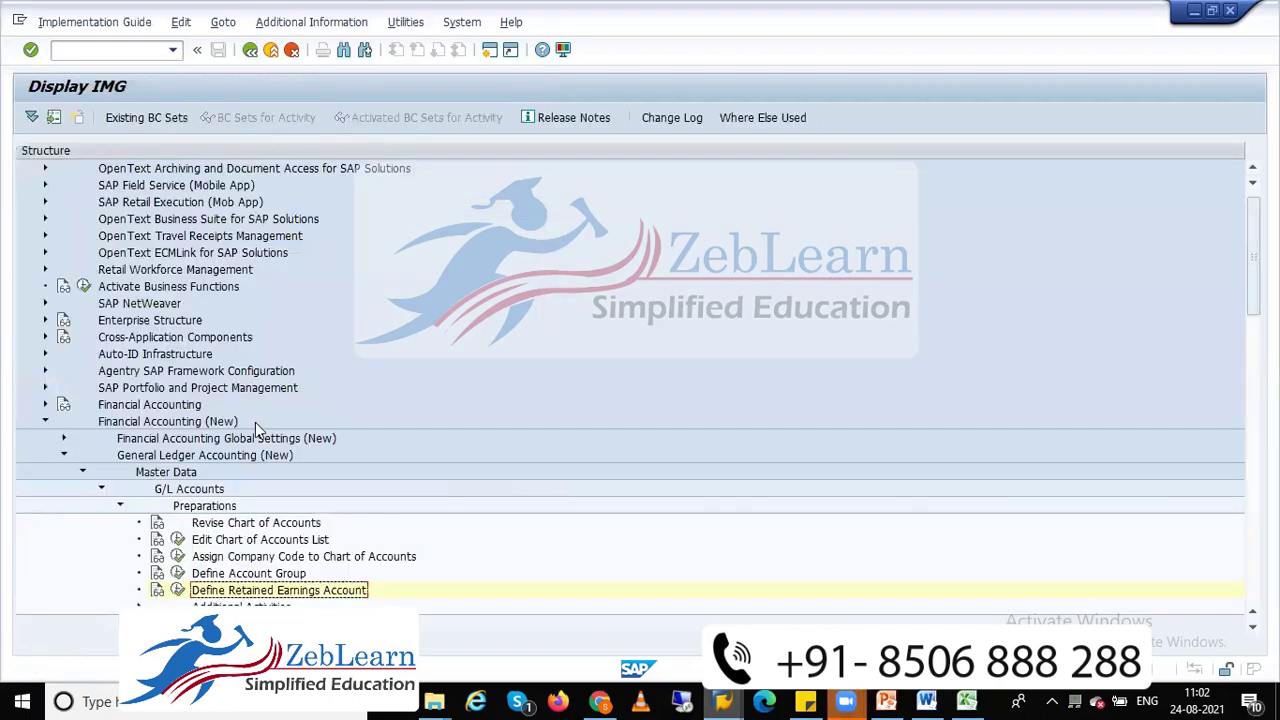
pyautogui.click(157, 591)
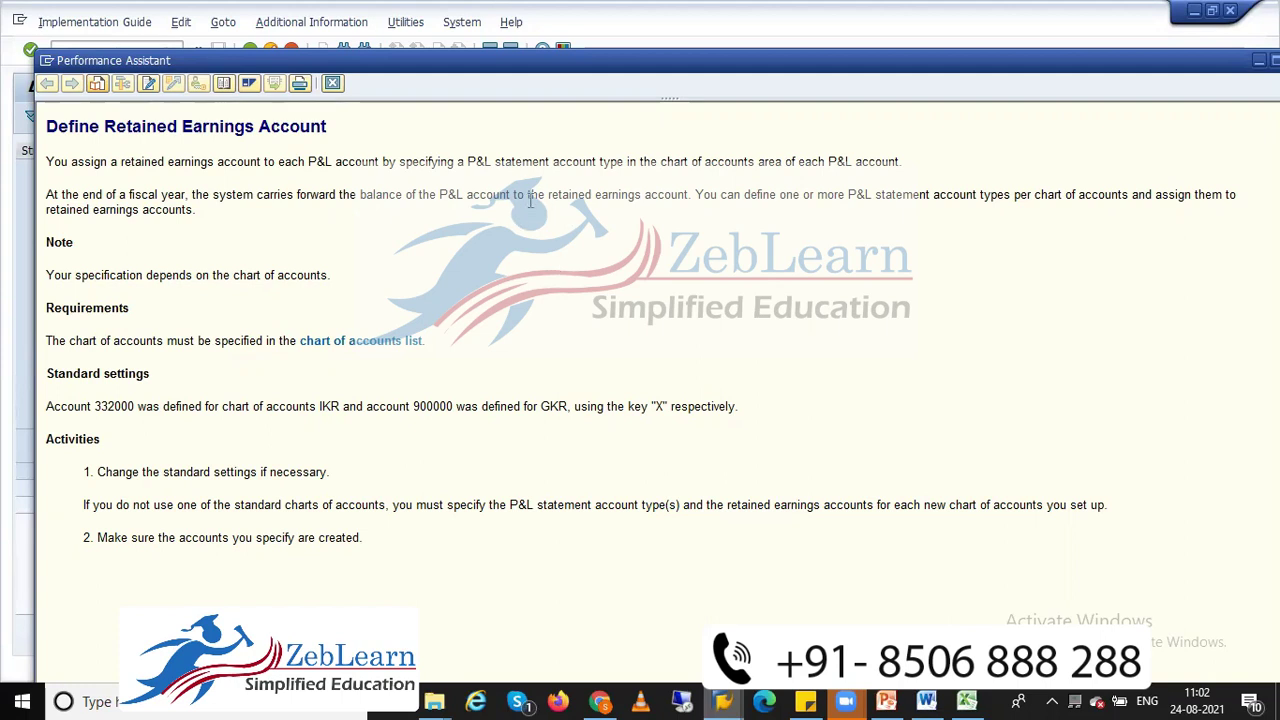
pyautogui.click(332, 84)
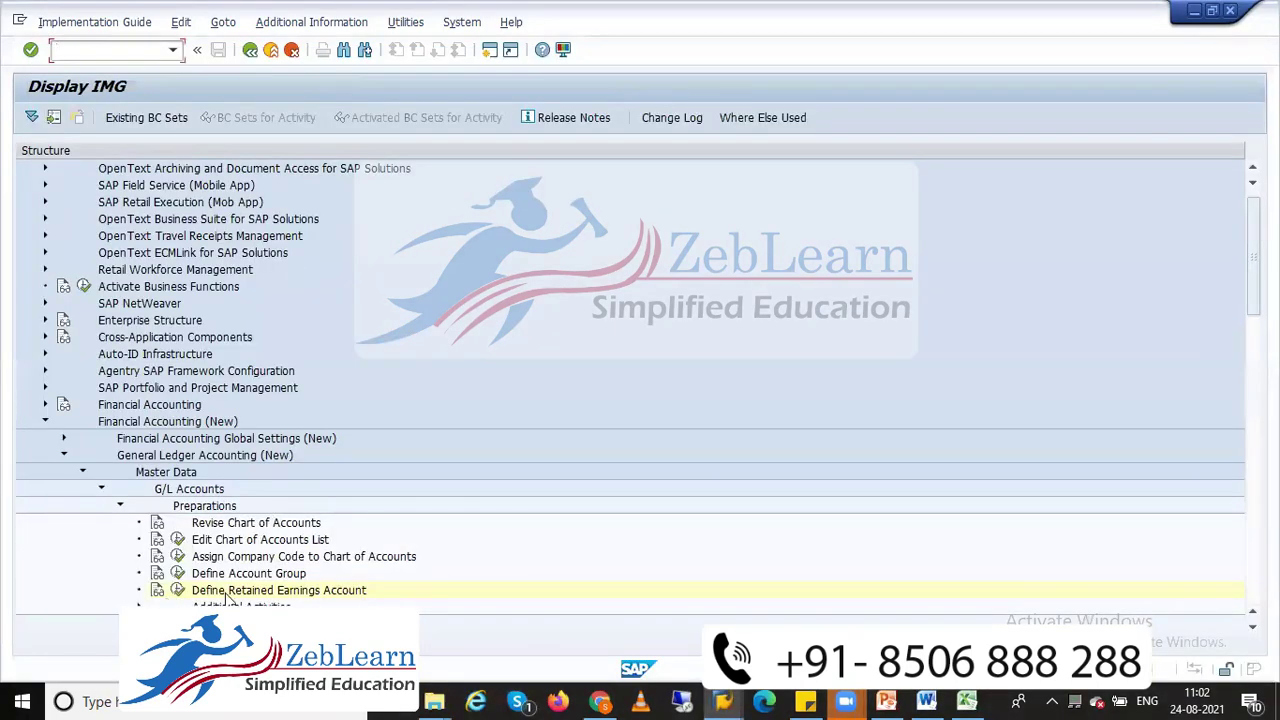
# Open Define Retained Earnings Account for chart of accounts TAT6 and examine the account field for P&L statement type X
pyautogui.click(176, 574)
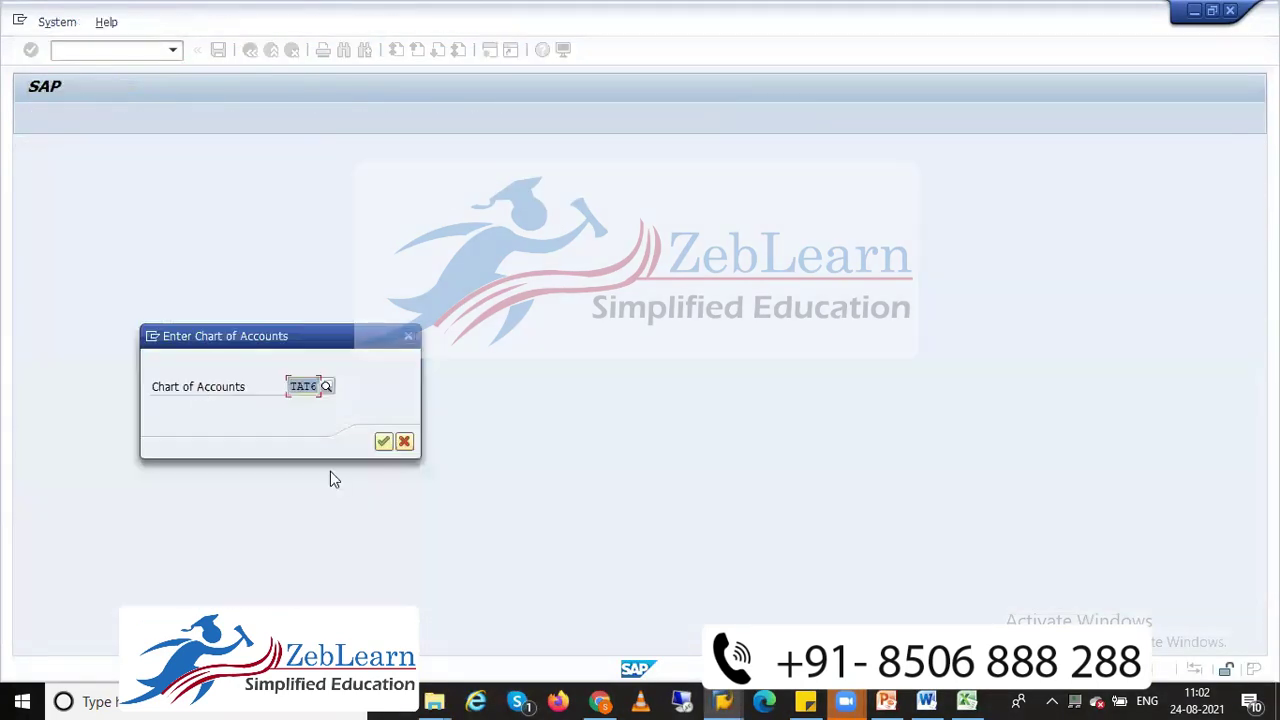
pyautogui.click(383, 441)
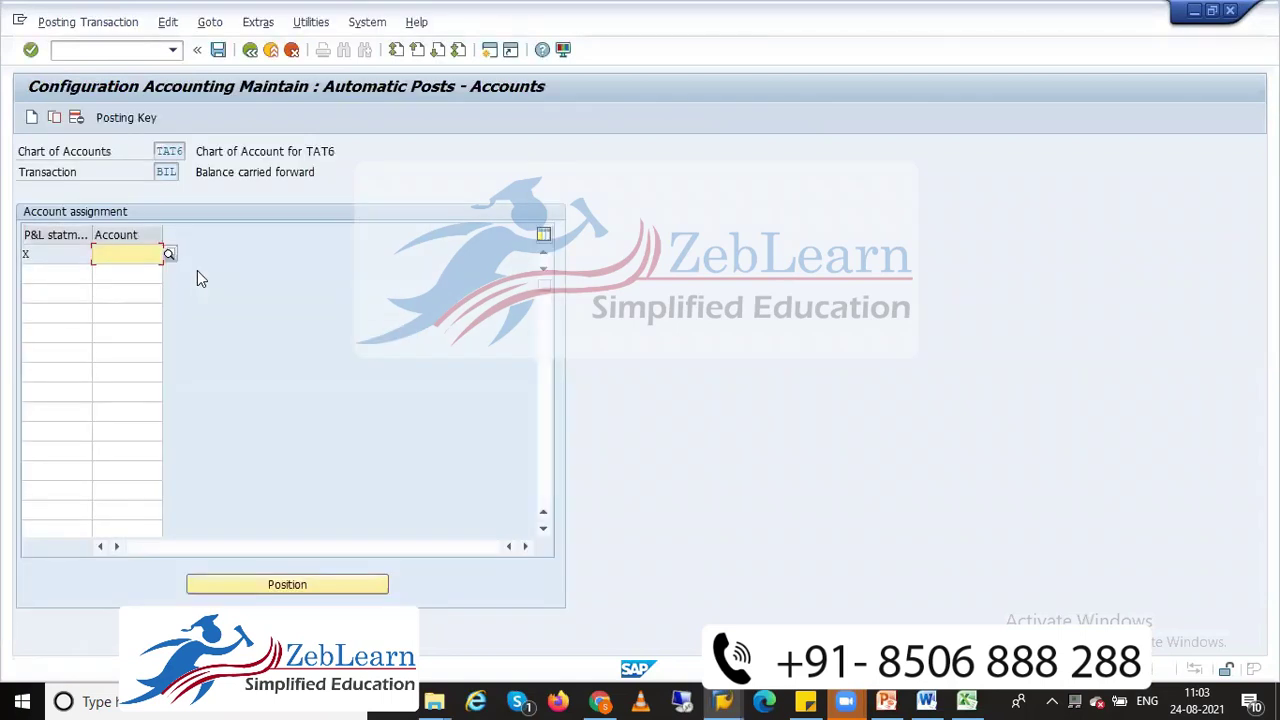
pyautogui.click(132, 276)
pyautogui.click(132, 254)
pyautogui.click(127, 274)
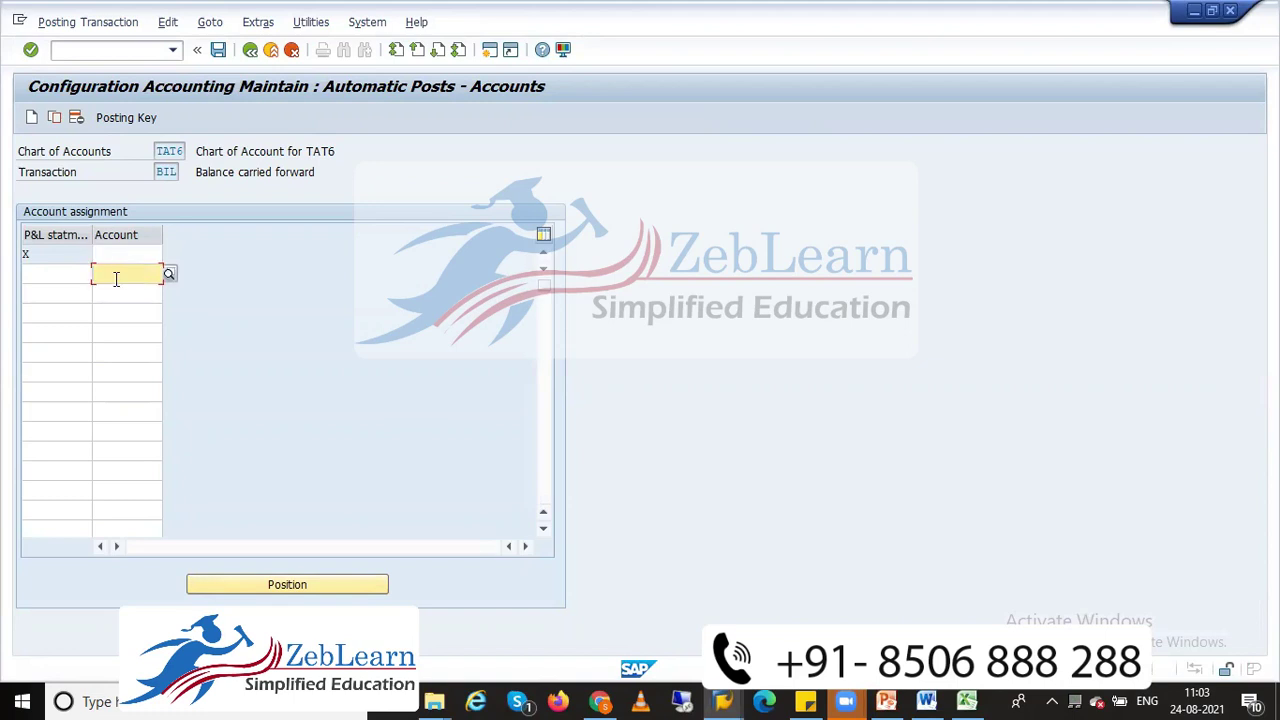
pyautogui.click(112, 294)
pyautogui.click(109, 253)
pyautogui.click(111, 274)
pyautogui.click(120, 254)
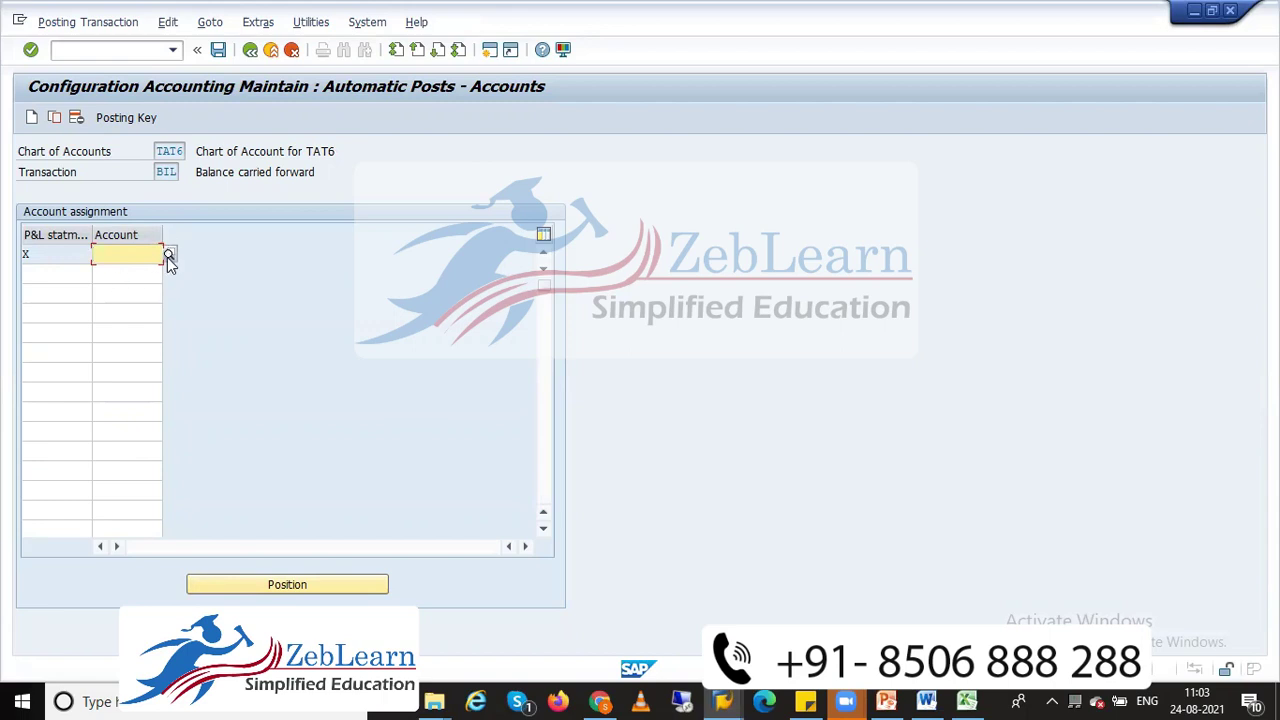
# Look up the available G/L accounts for P&L statement type X, close the list unselected and return to the IMG structure
pyautogui.click(169, 255)
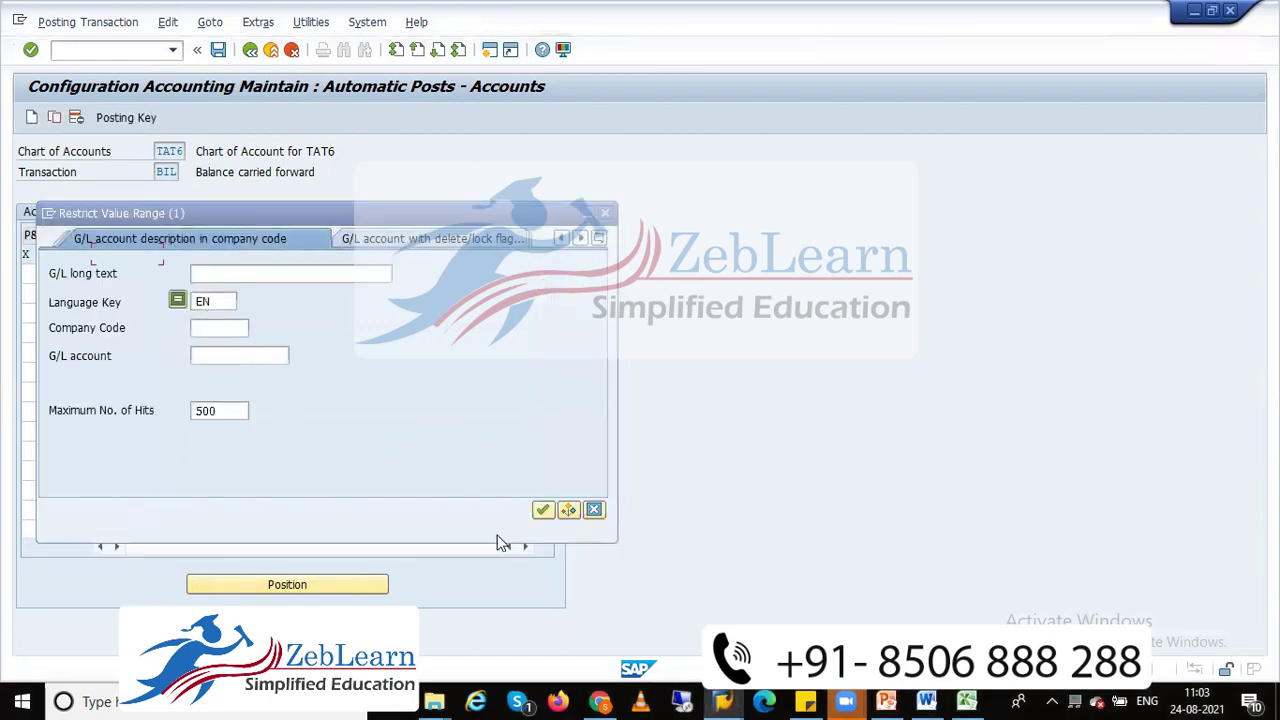
pyautogui.click(541, 510)
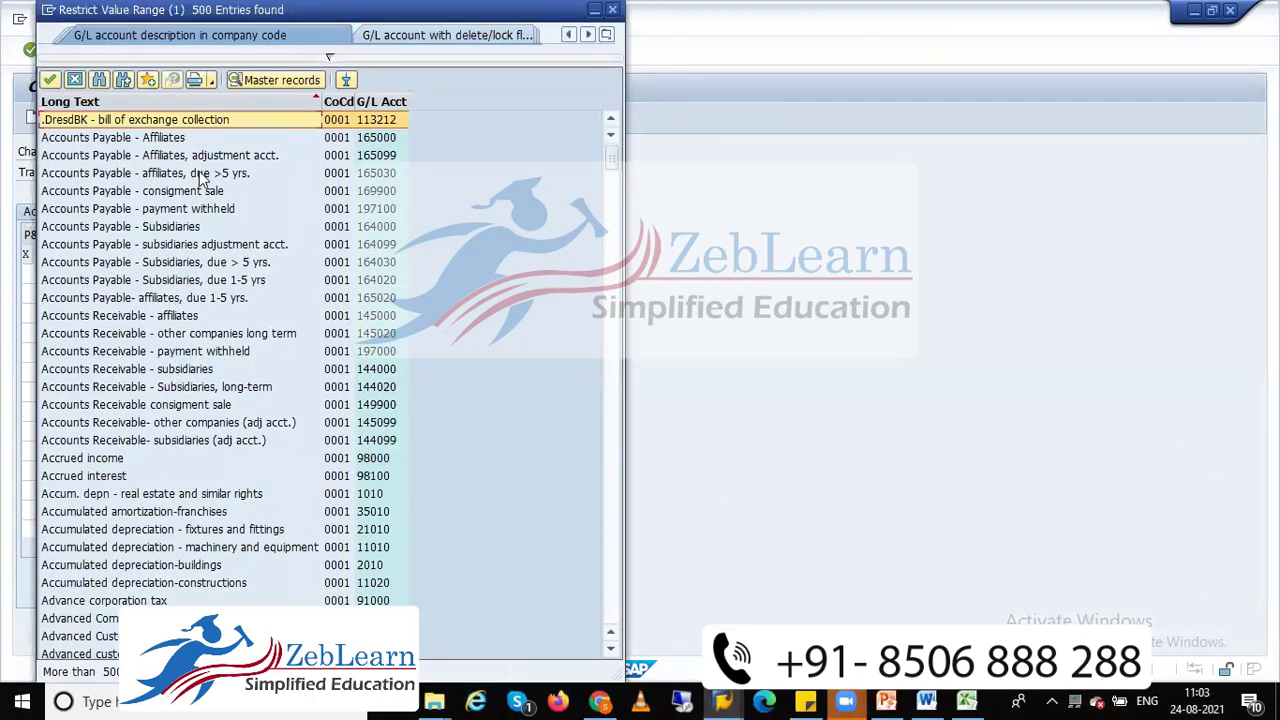
pyautogui.click(75, 81)
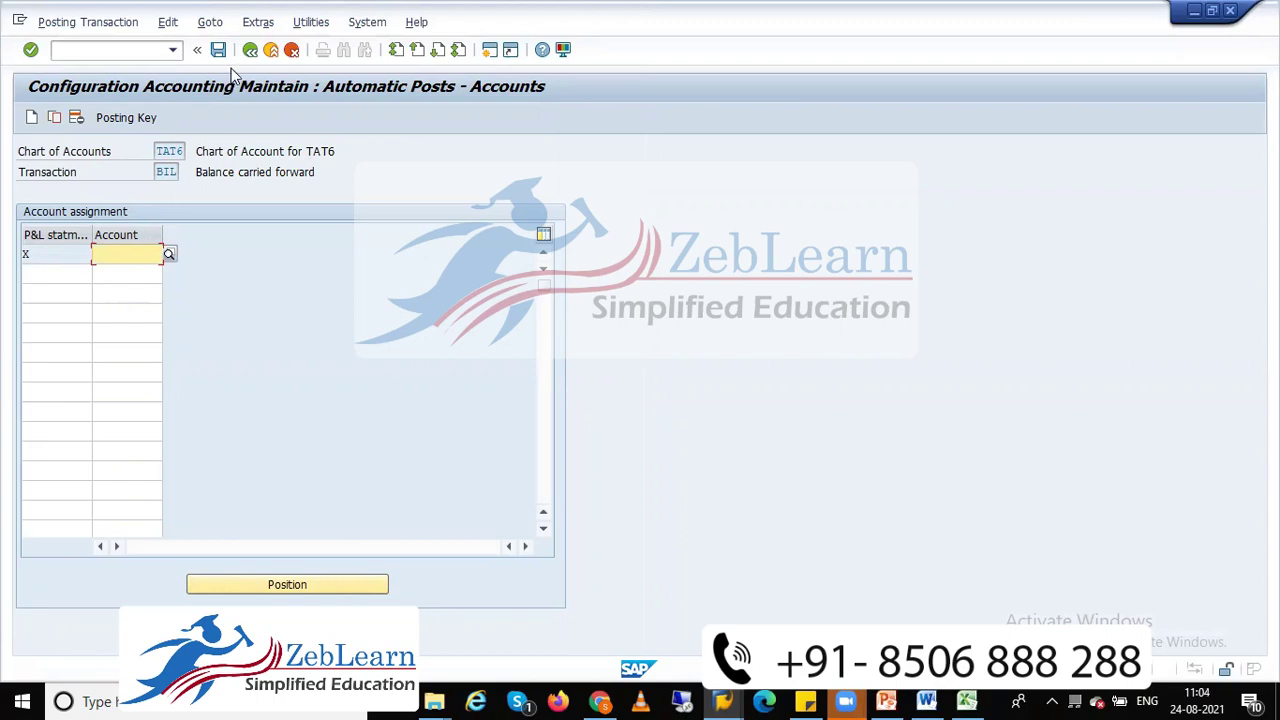
pyautogui.click(250, 50)
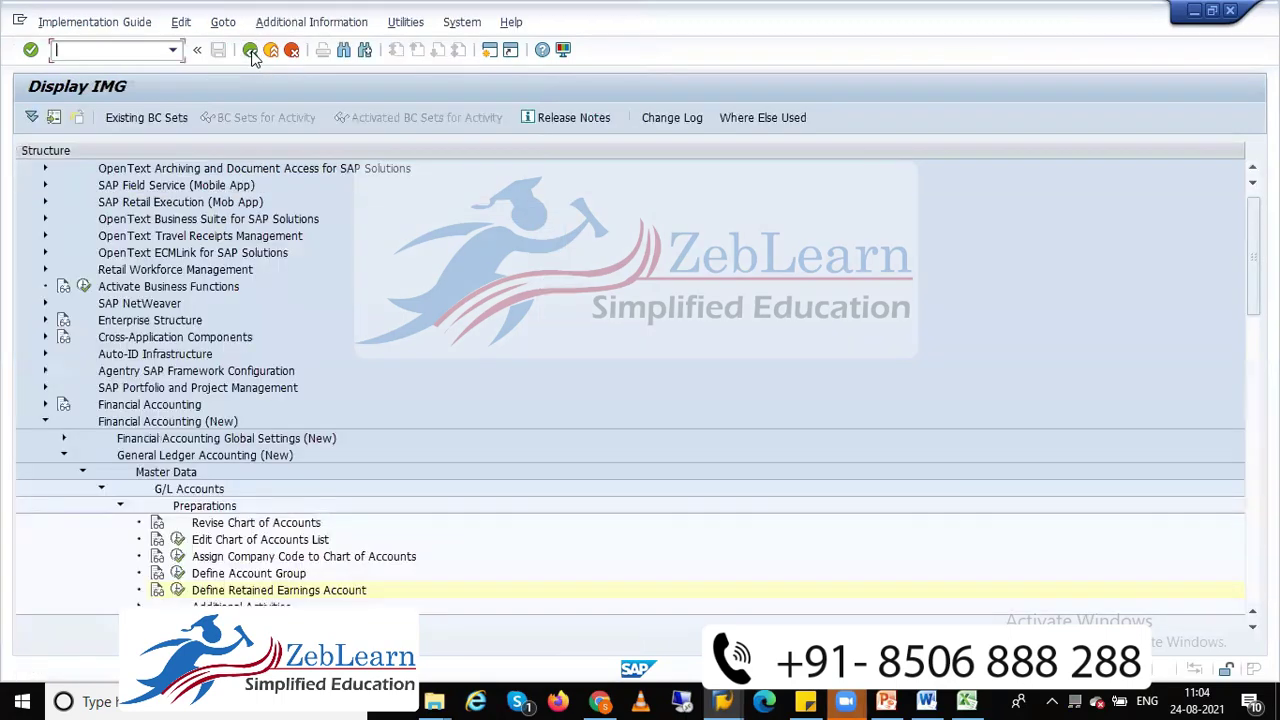
# View the retained earnings account assignment for chart of accounts TAT6 again and return to the IMG structure
pyautogui.moveTo(217, 454); pyautogui.dragTo(210, 540)
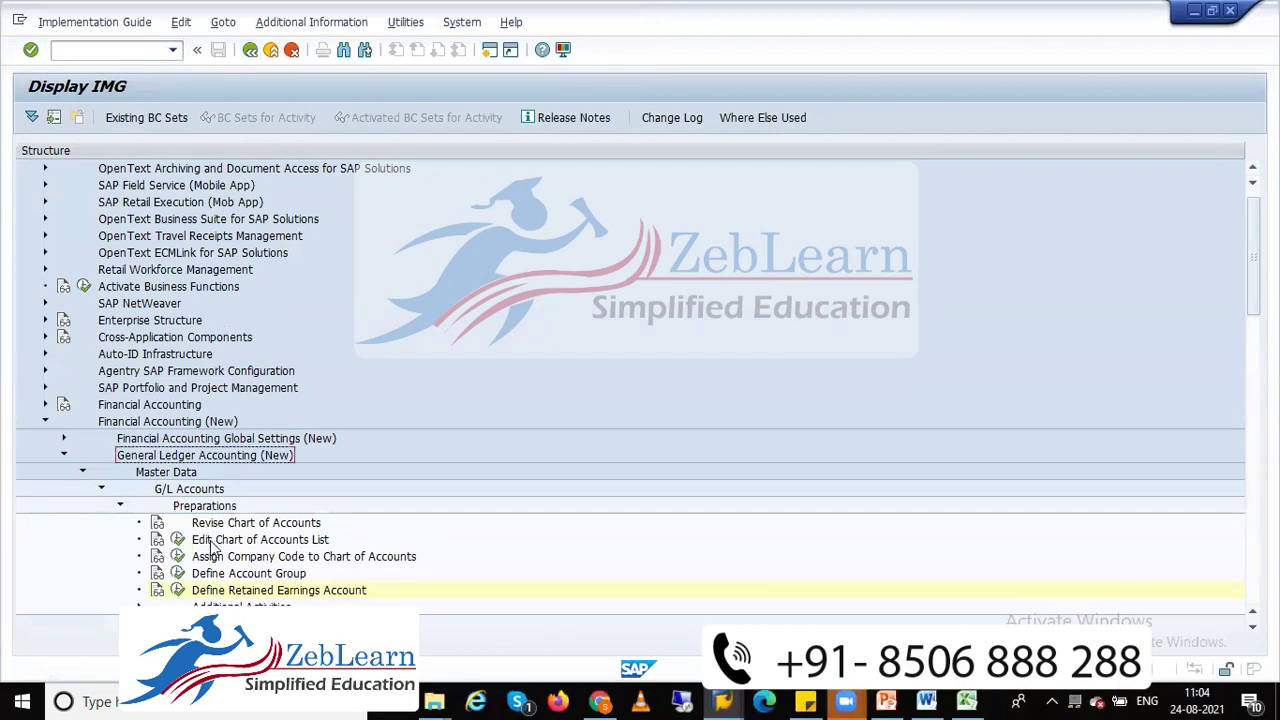
pyautogui.click(177, 591)
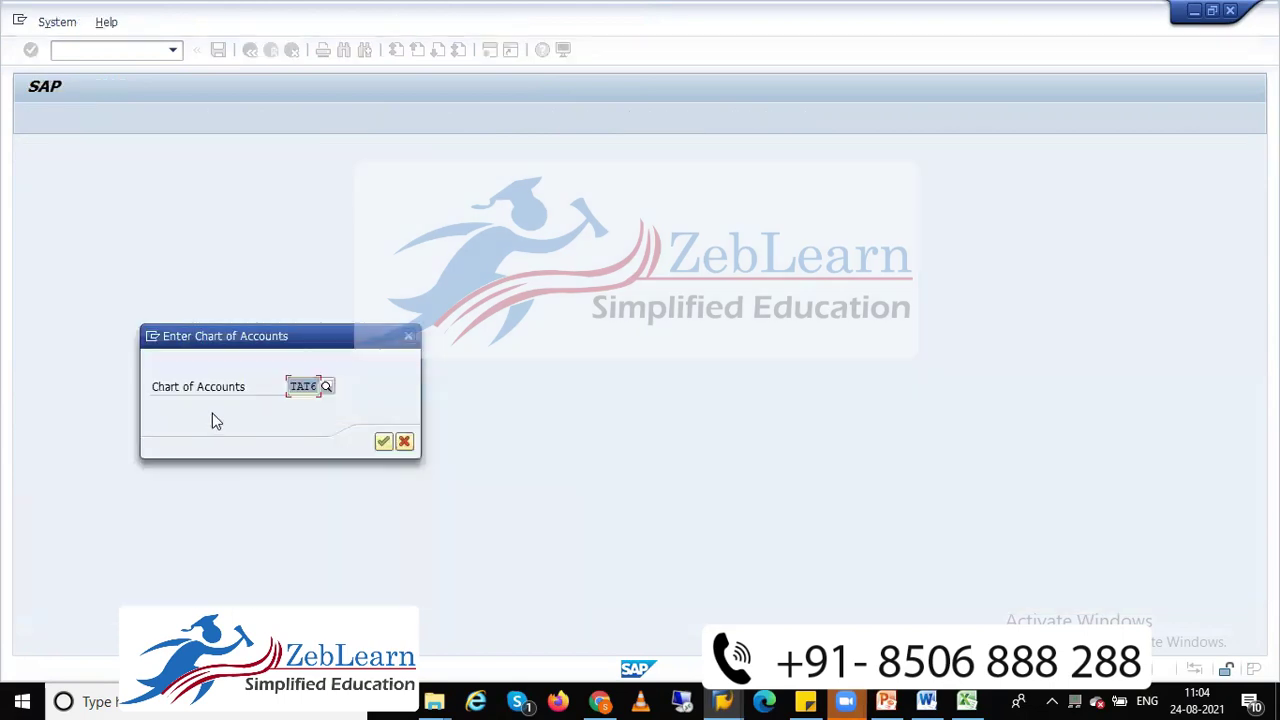
pyautogui.click(383, 442)
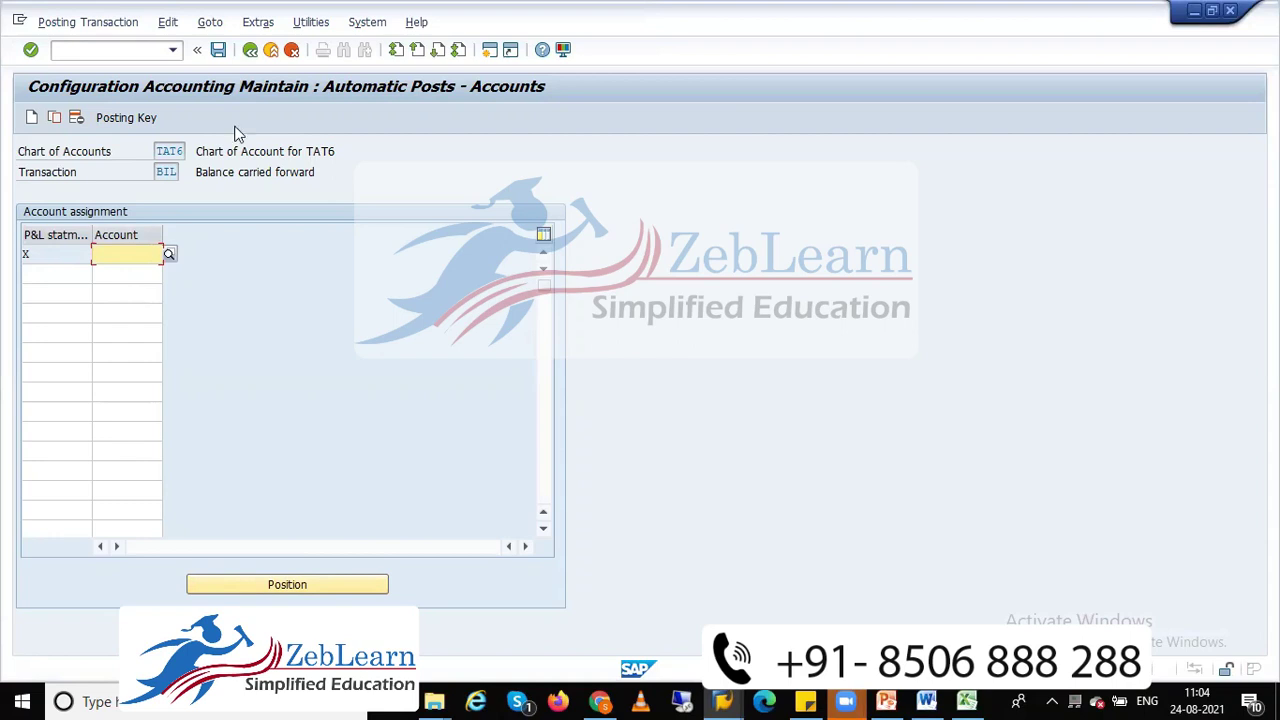
pyautogui.click(250, 49)
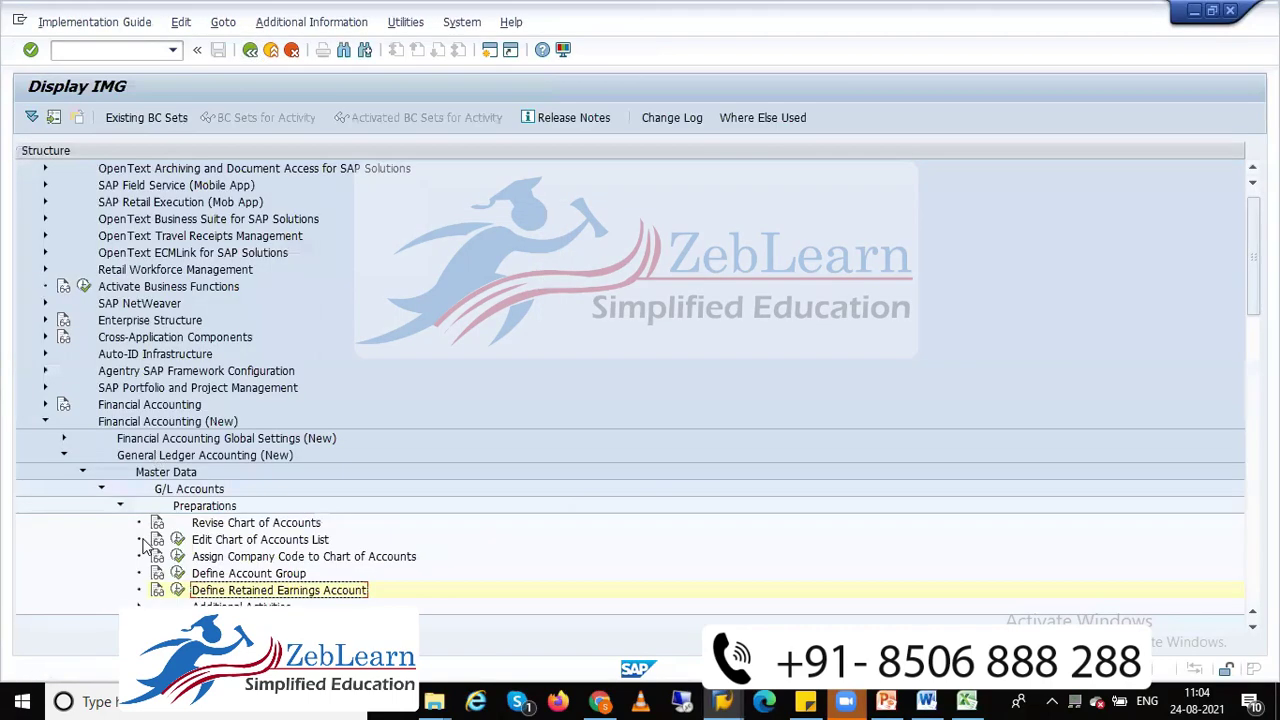
# Reopen the Define Retained Earnings Account documentation, highlight its first sentence about assigning the account and close it
pyautogui.click(158, 591)
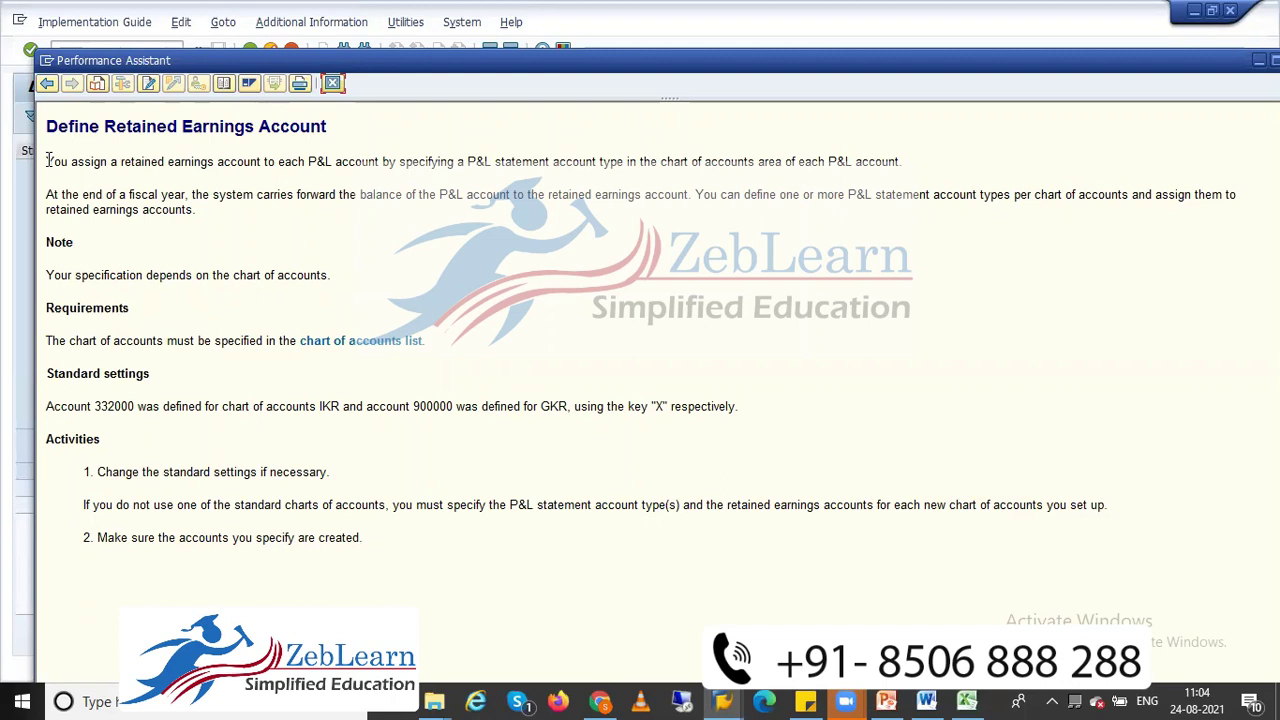
pyautogui.moveTo(47, 160); pyautogui.dragTo(922, 151)
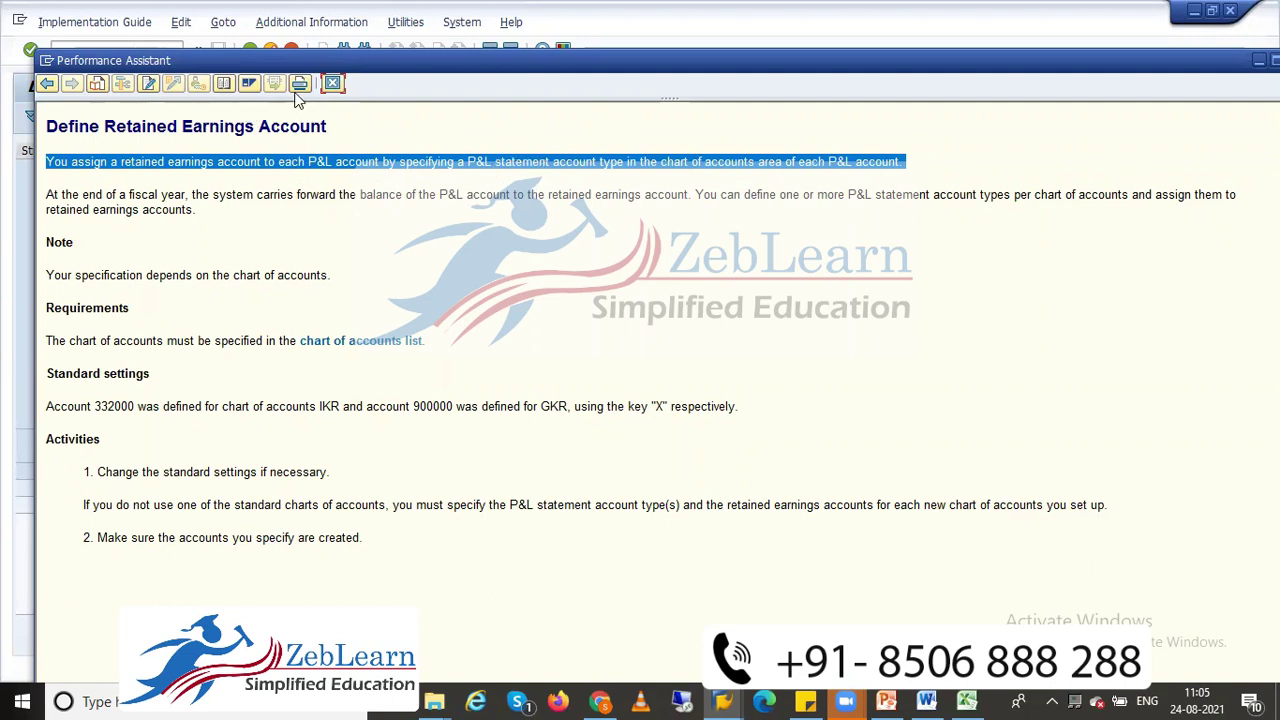
pyautogui.click(334, 85)
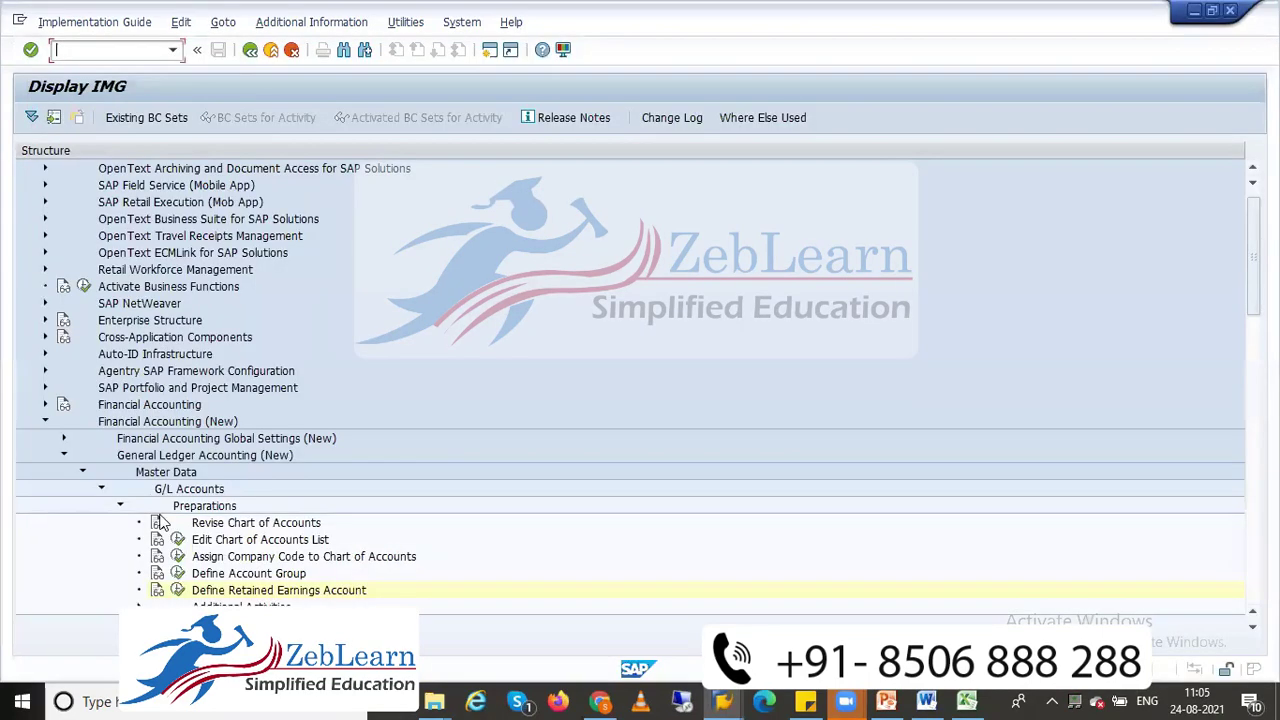
# Check the balance carried forward account for chart of accounts TAT6, go back and select Define Account Group
pyautogui.click(177, 590)
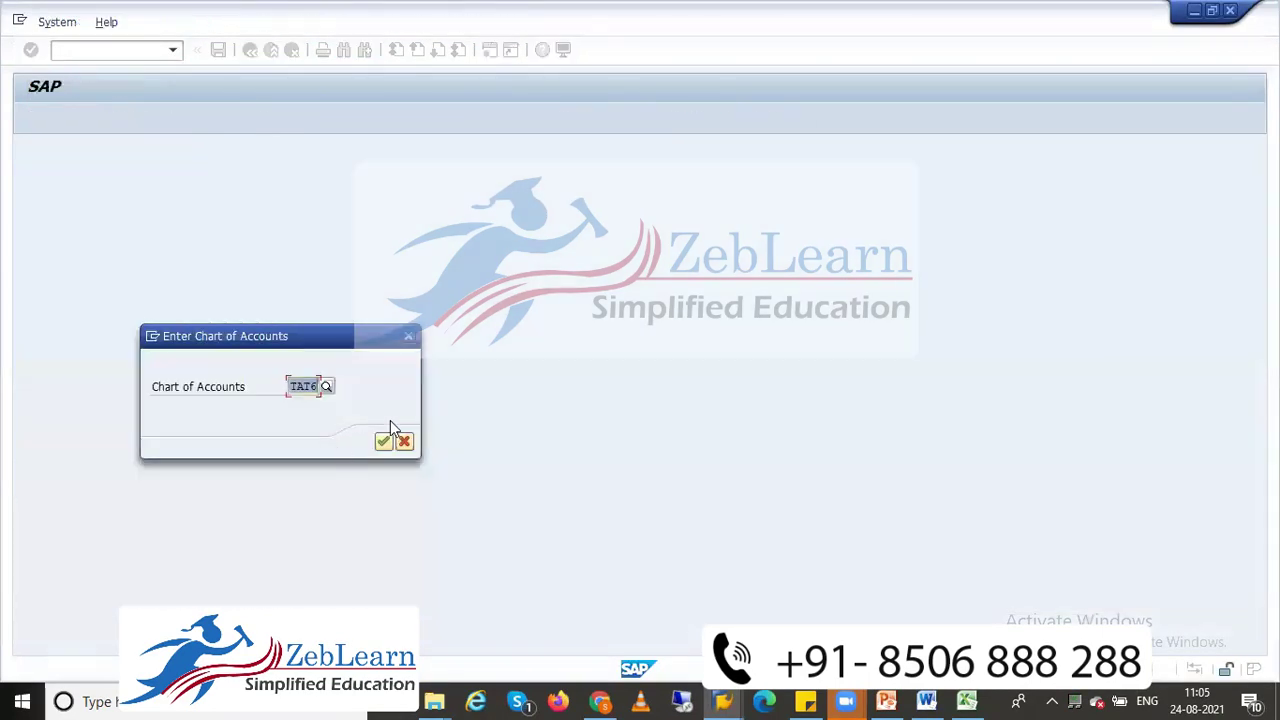
pyautogui.click(384, 441)
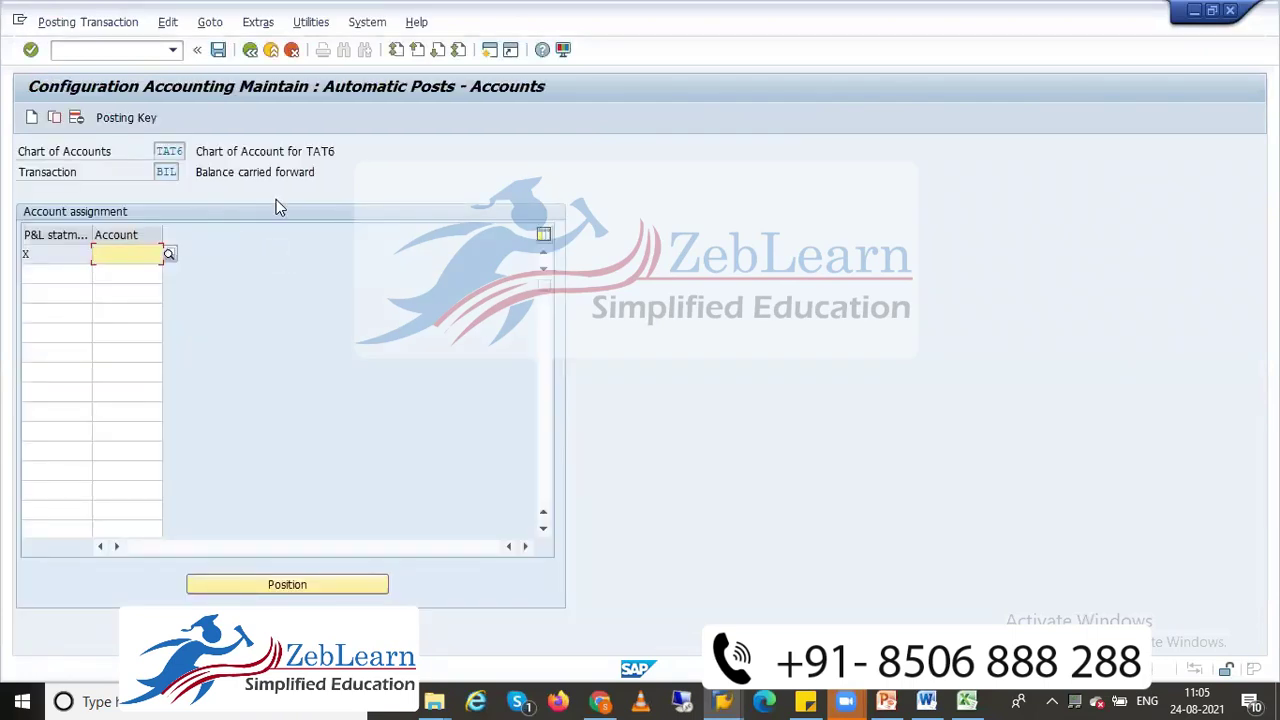
pyautogui.click(250, 50)
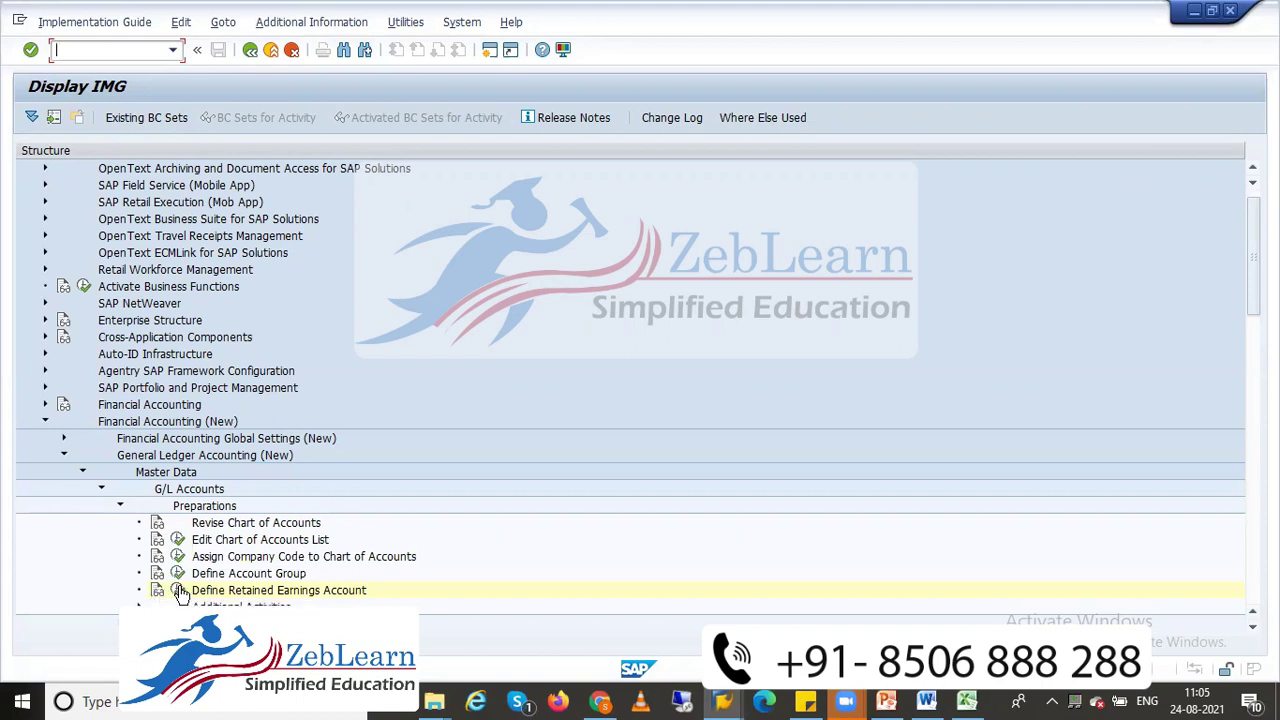
pyautogui.click(236, 577)
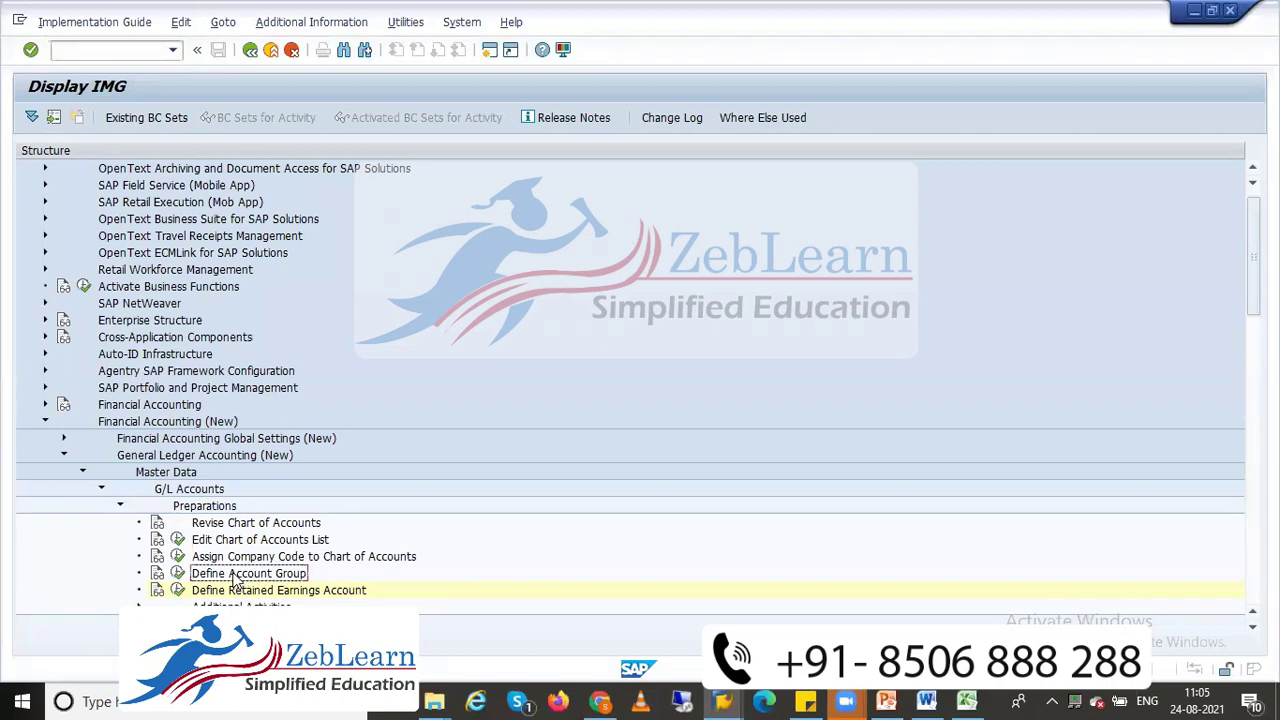